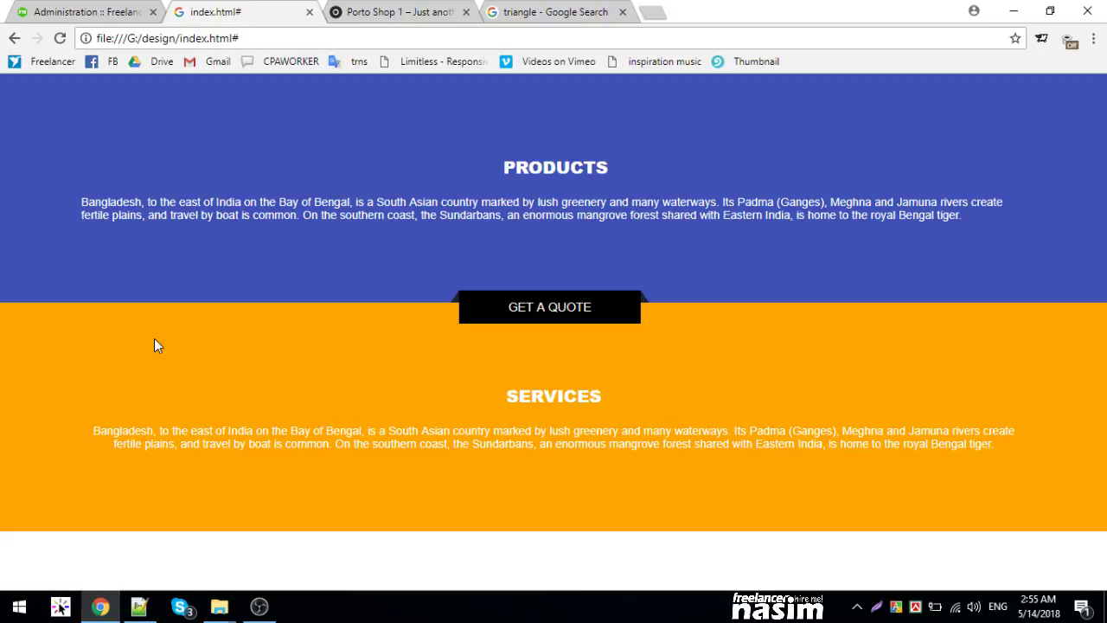
- Inspect the GET A QUOTE link and select its anchor element in the markup
right_click(535, 318)
click(576, 436)
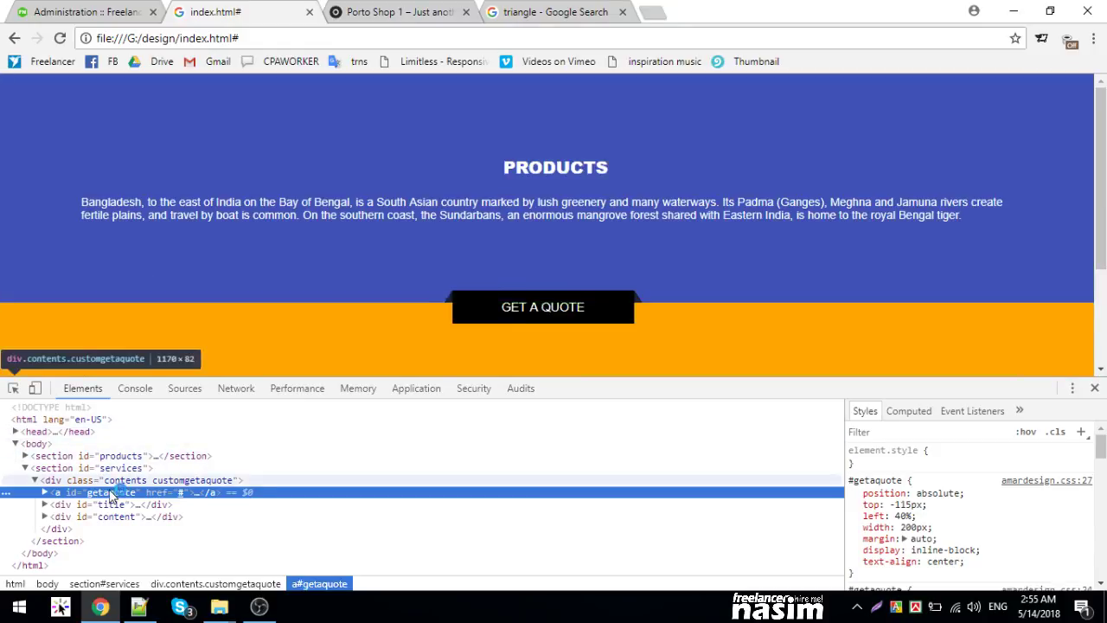
click(112, 480)
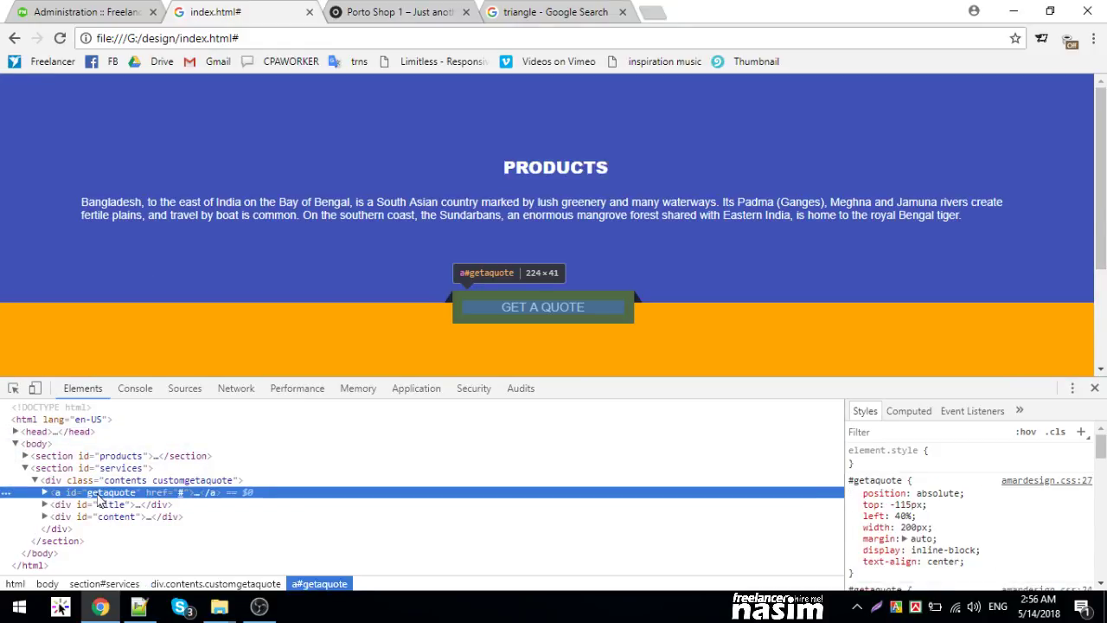
- Start a new empty property line in the #getaquote style rule
click(976, 573)
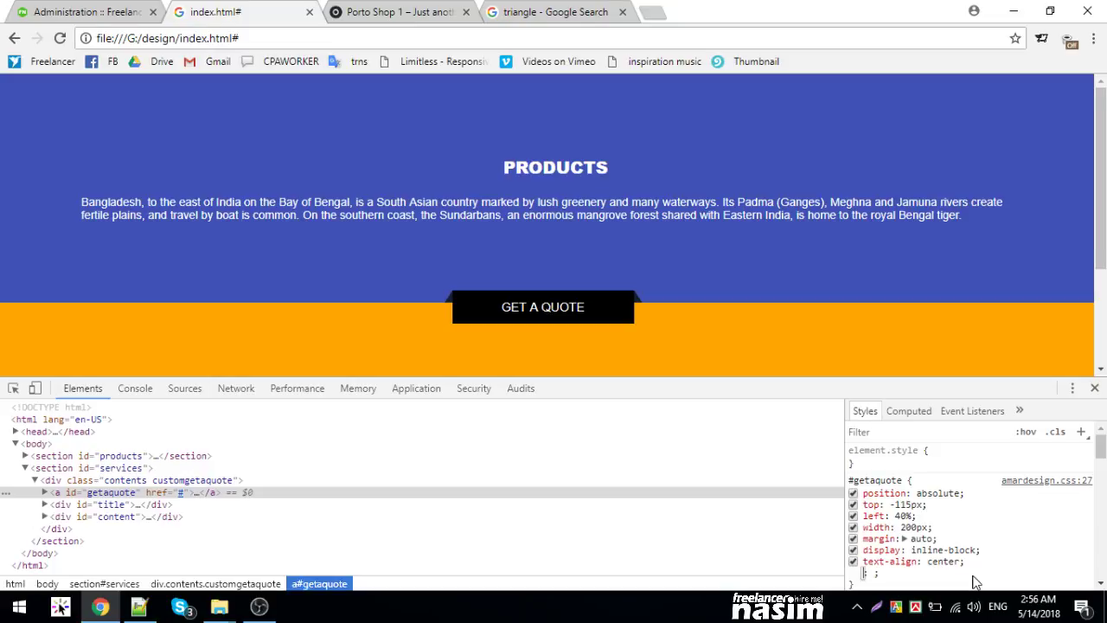
scroll(976, 536, down, 1)
scroll(976, 536, up, 1)
click(111, 493)
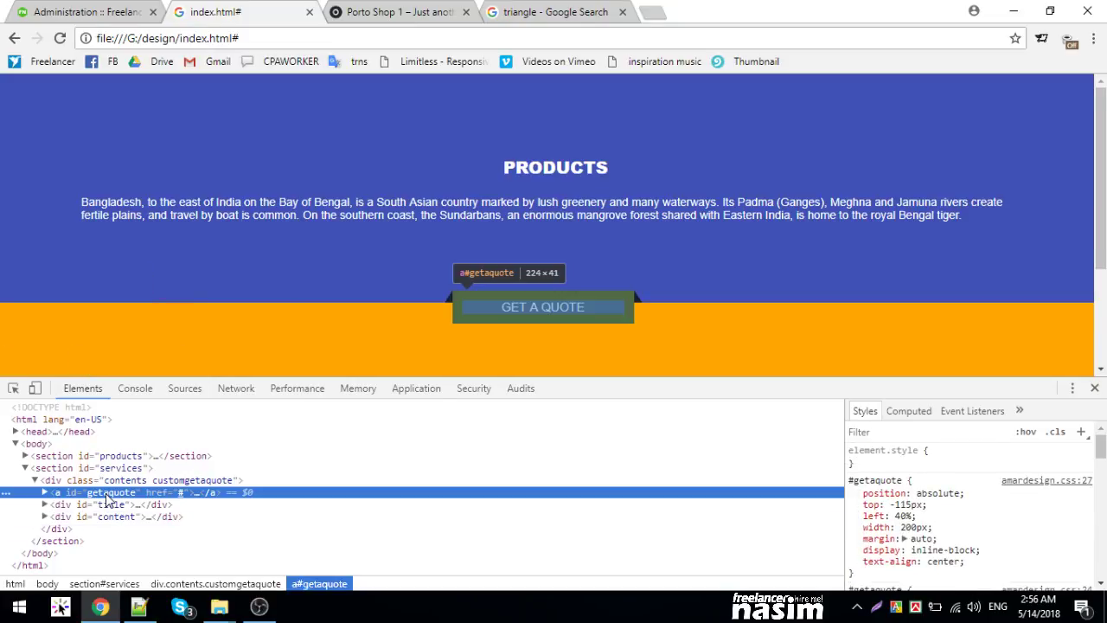
scroll(915, 495, down, 1)
scroll(915, 496, down, 1)
click(912, 494)
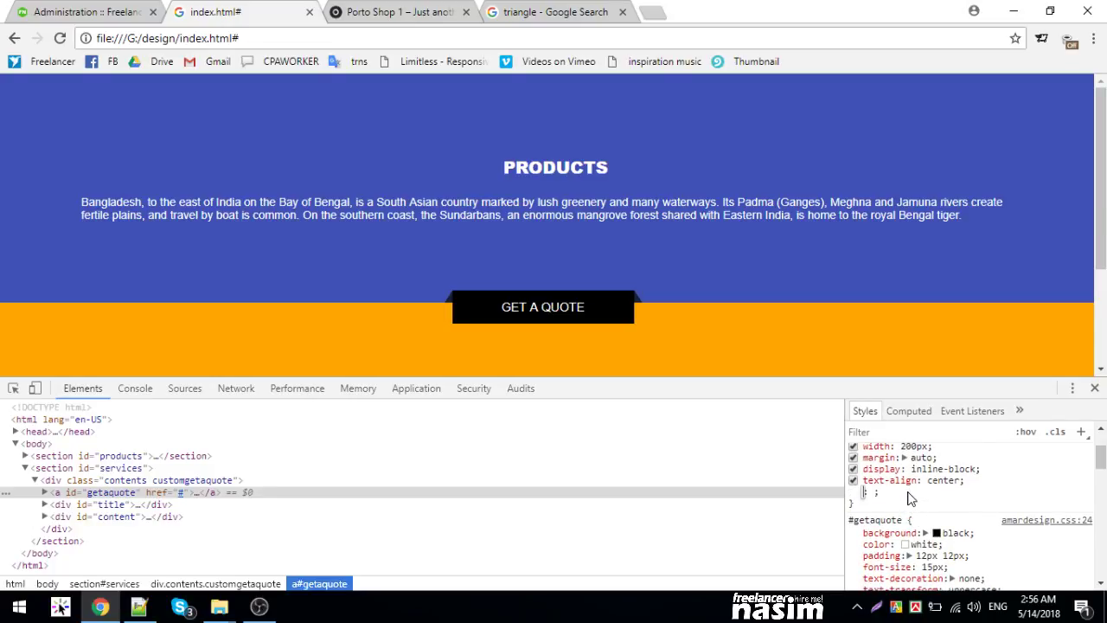
text(box-sh)
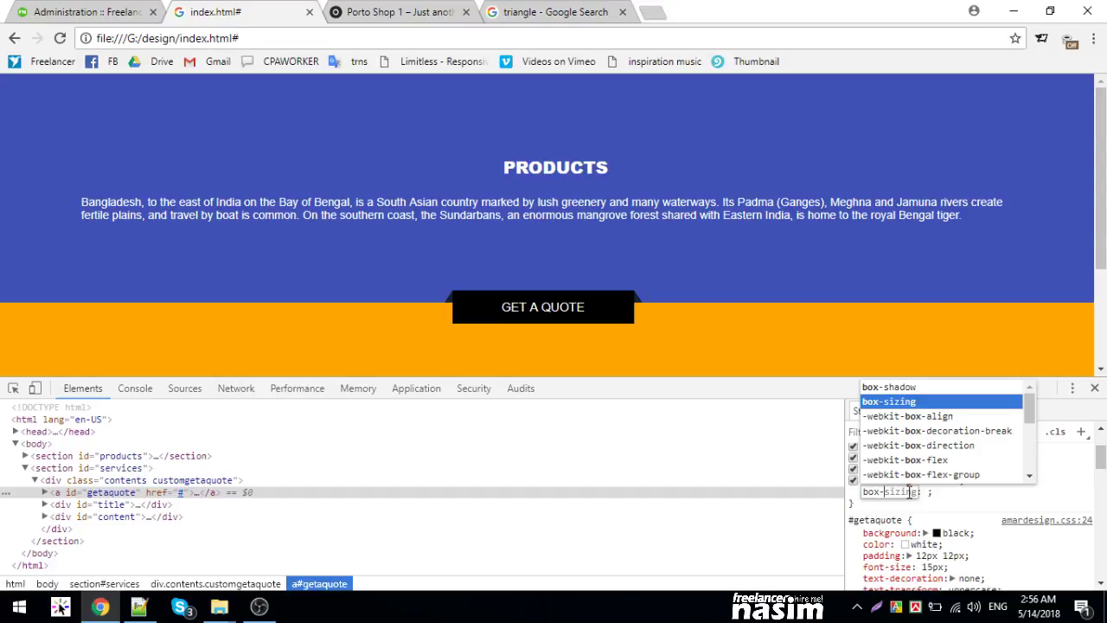
- Add a white box-shadow to #getaquote, adjusting blur to 2px and spread to 30px
key(Tab)
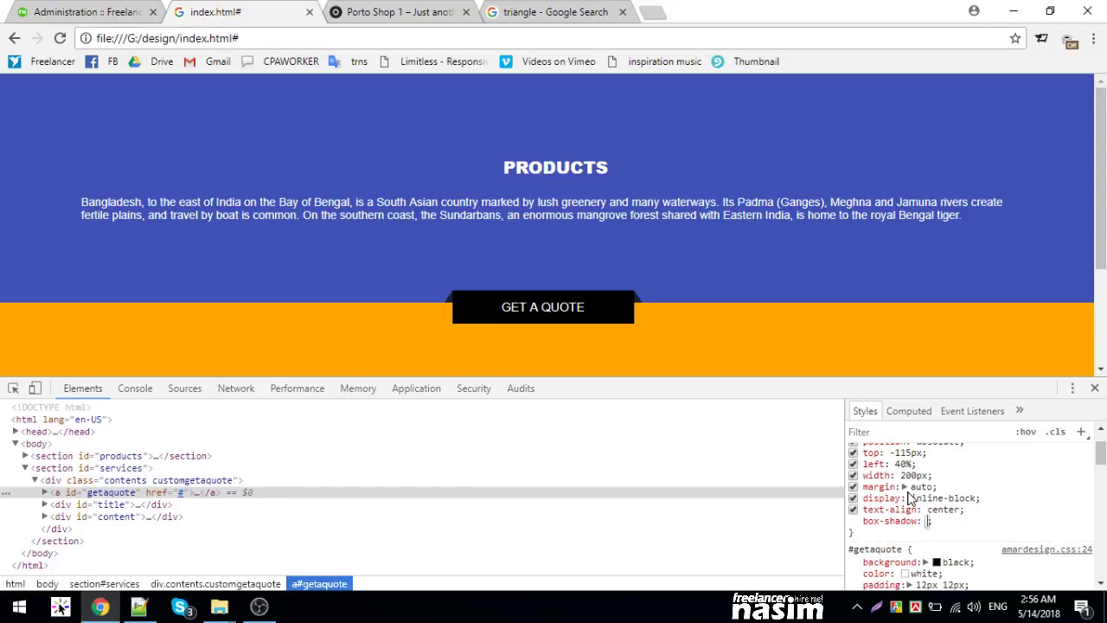
text(0px 0px 5)
text(px 5px )
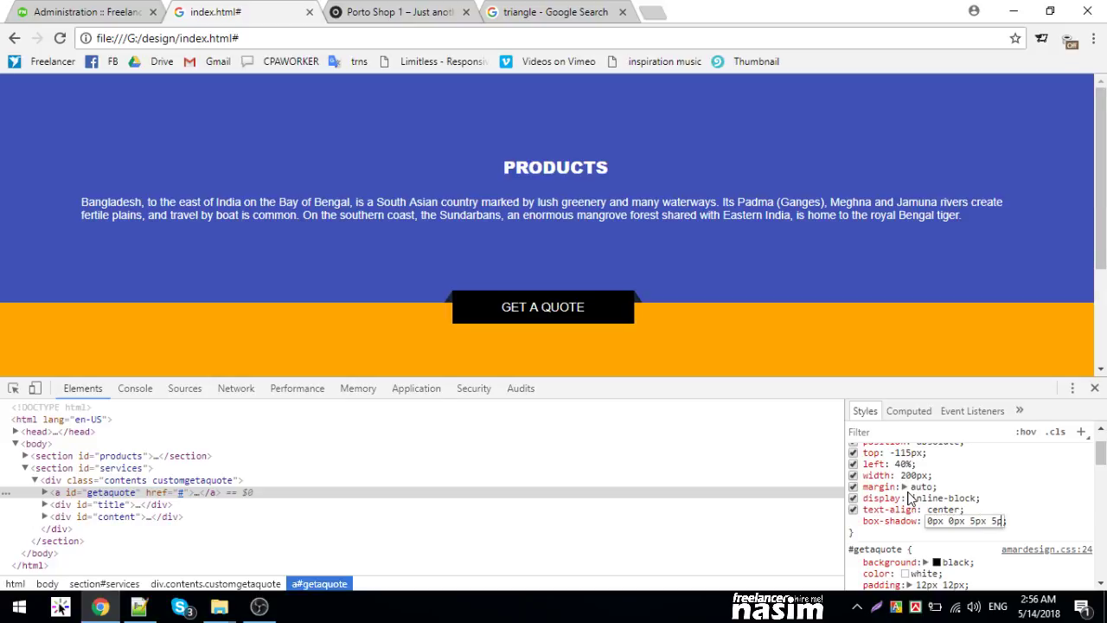
text(white)
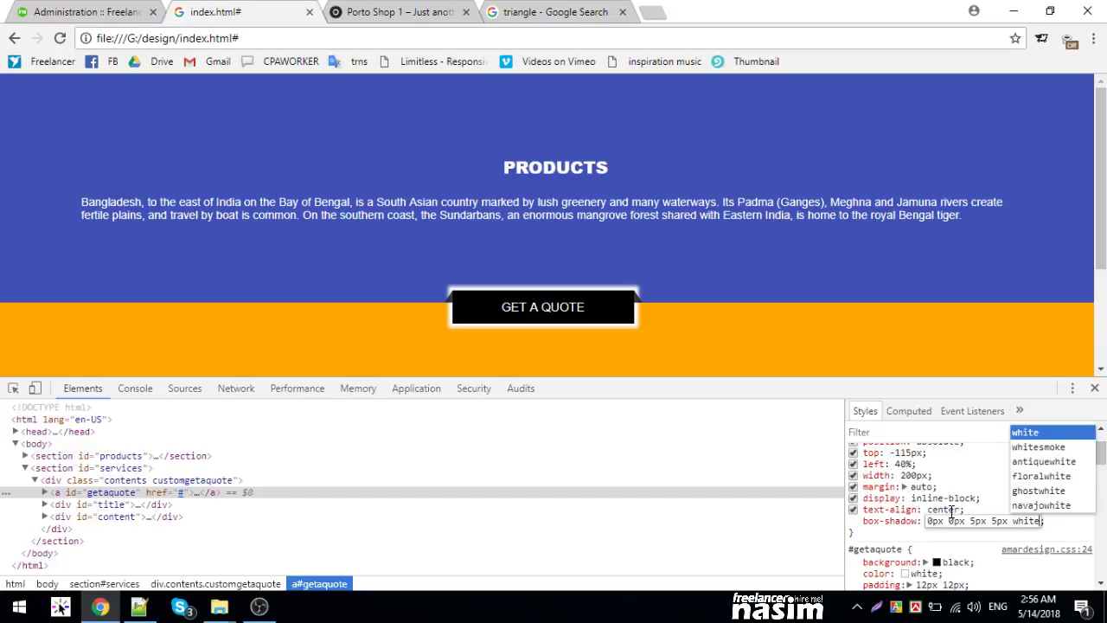
click(981, 528)
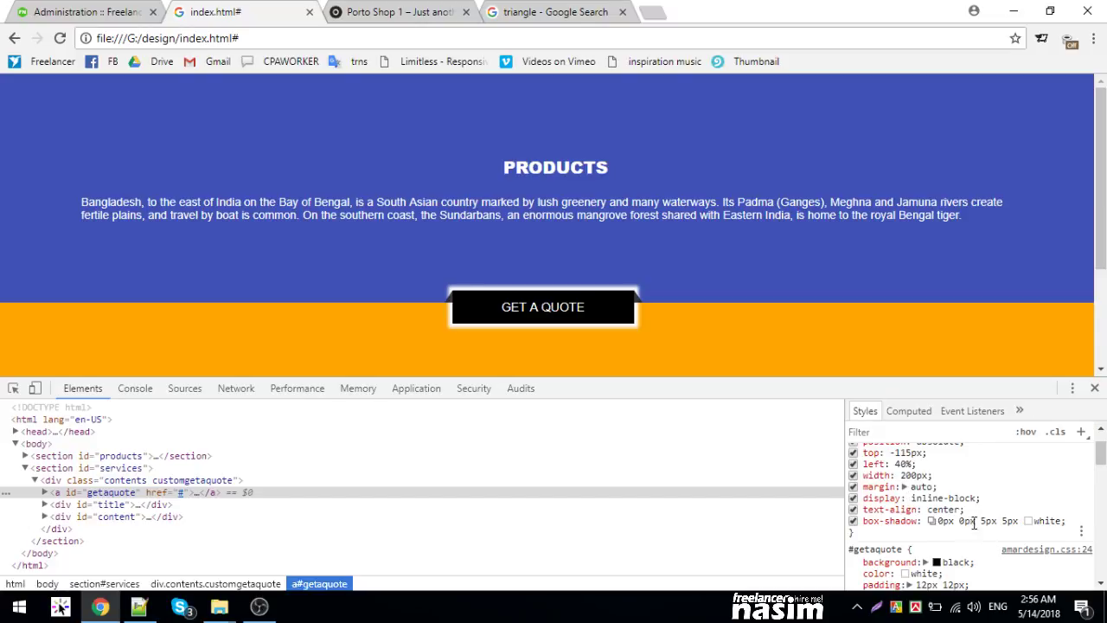
double_click(984, 521)
click(977, 520)
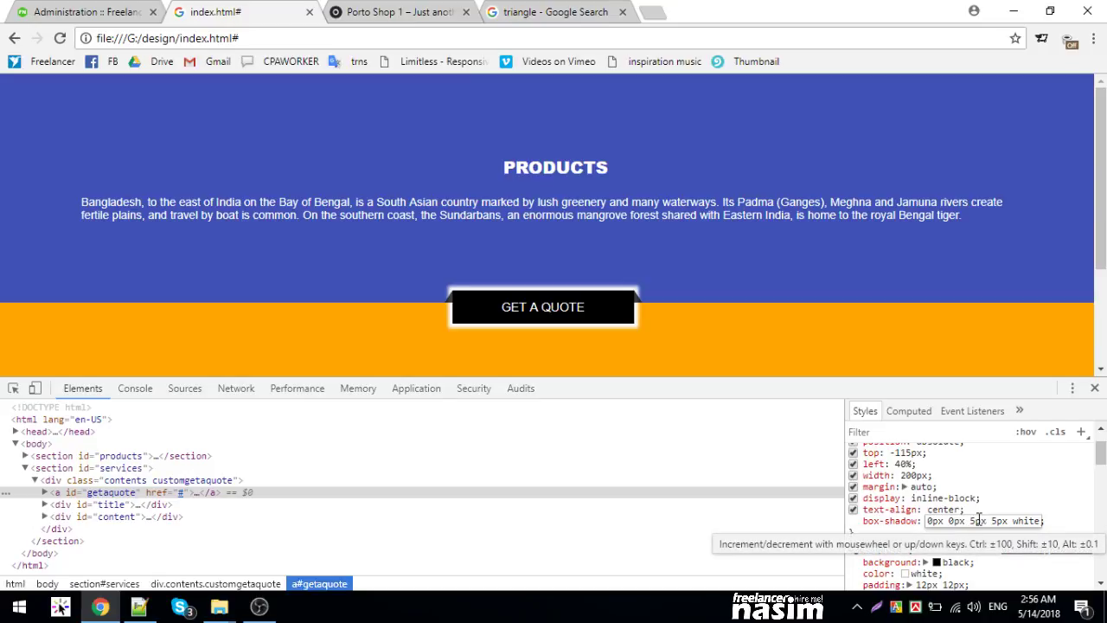
scroll(980, 520, down, 9)
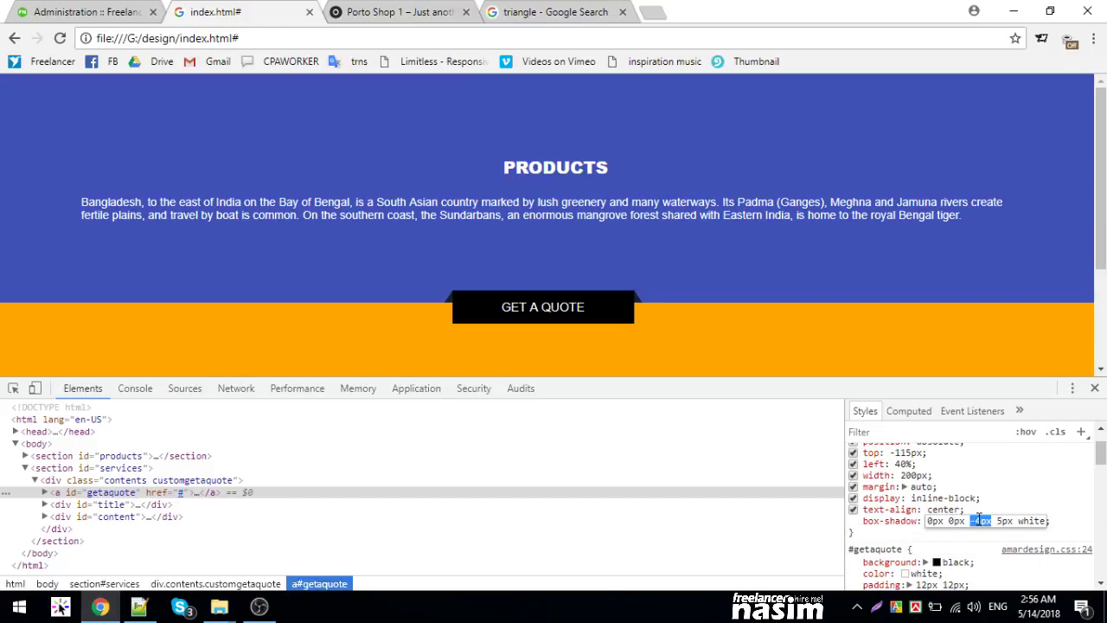
scroll(981, 520, up, 9)
double_click(999, 520)
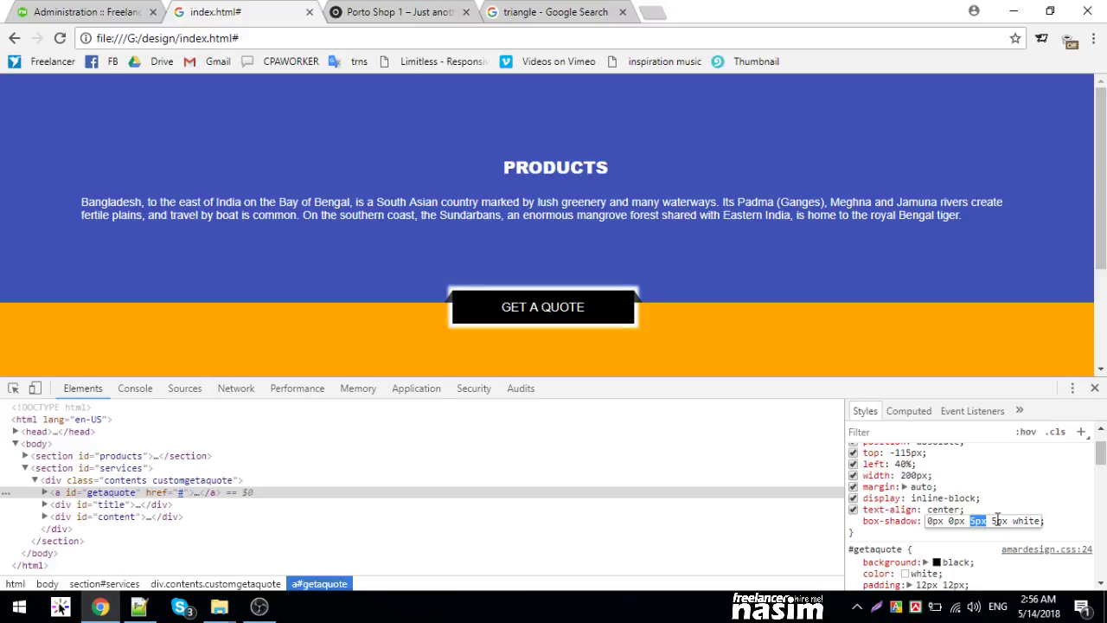
scroll(999, 520, up, 3)
scroll(1001, 520, up, 20)
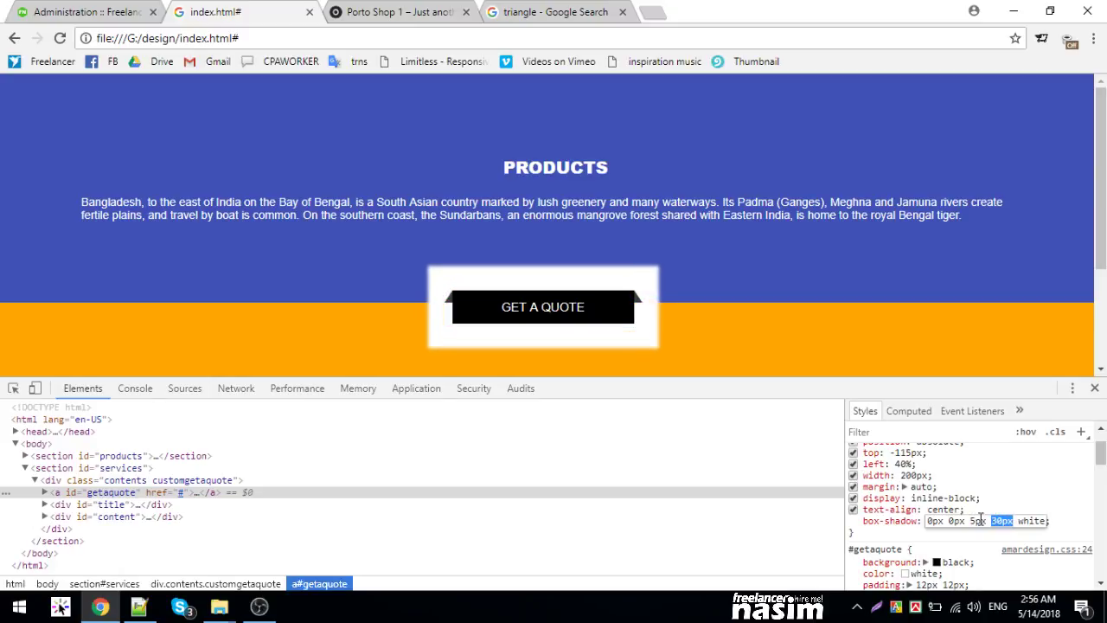
double_click(981, 520)
scroll(980, 520, down, 5)
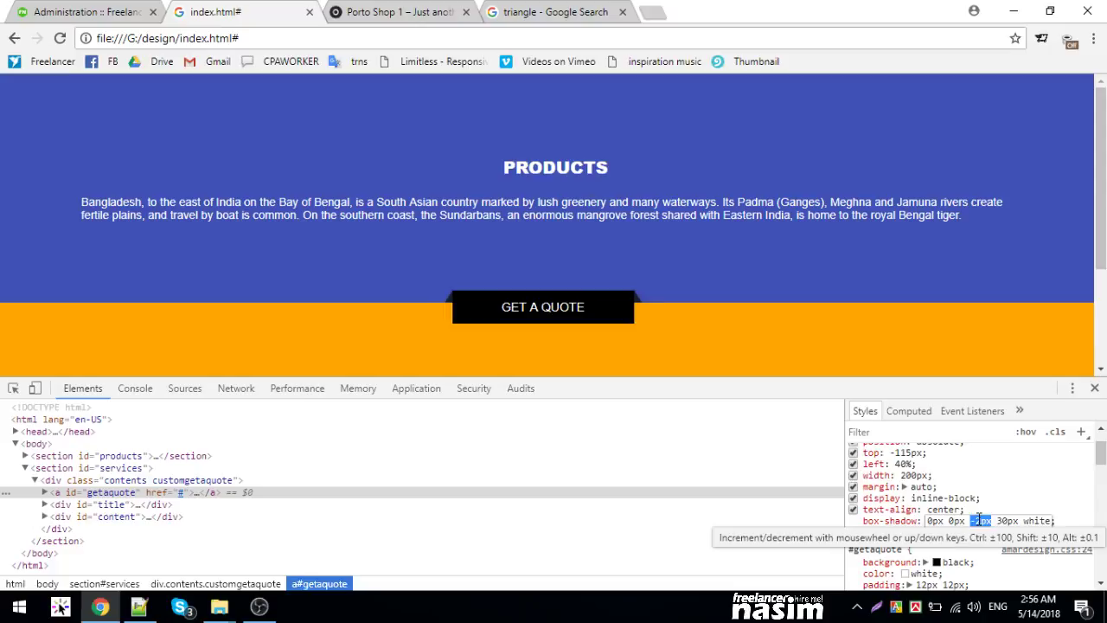
scroll(980, 520, up, 2)
click(1002, 520)
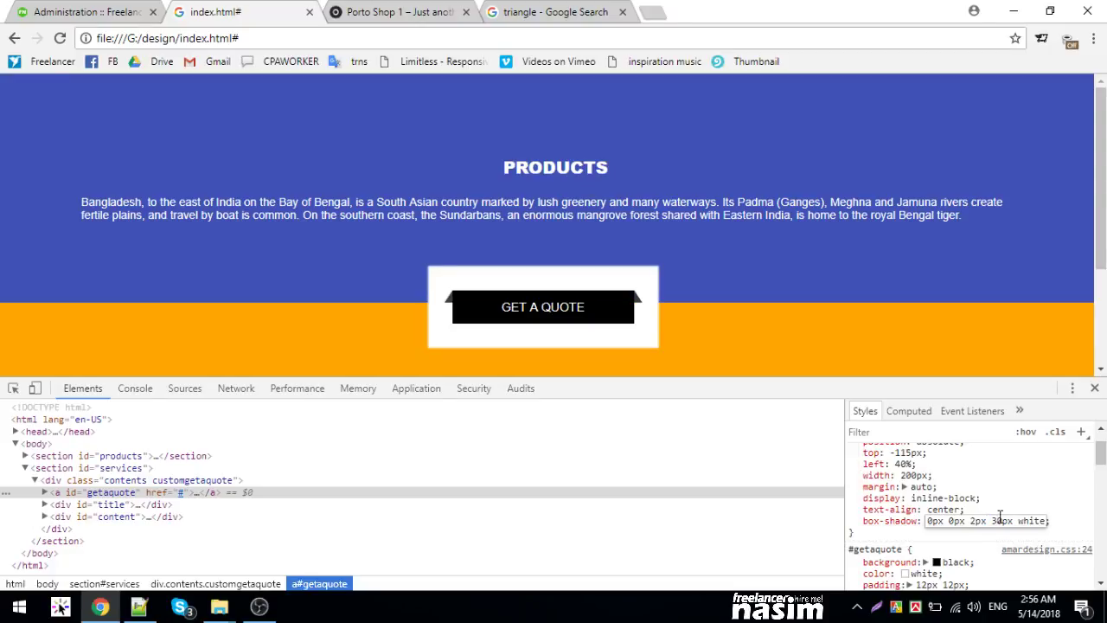
click(931, 520)
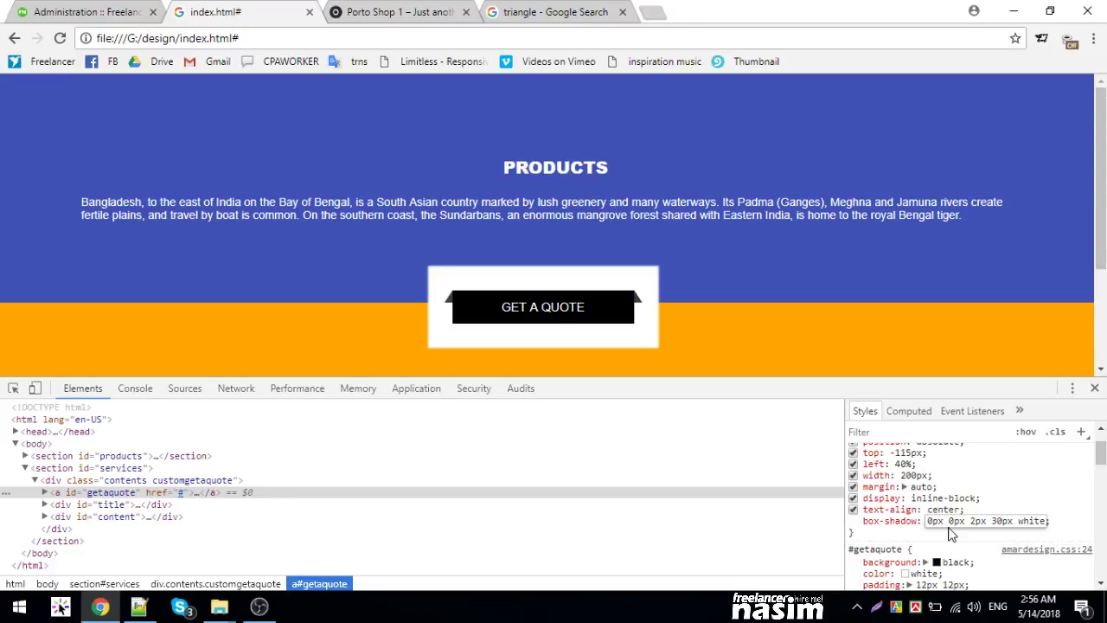
text(inset)
- Make the box-shadow inset, with offset, blur and spread at 32px, 7px and 61px
key(Return)
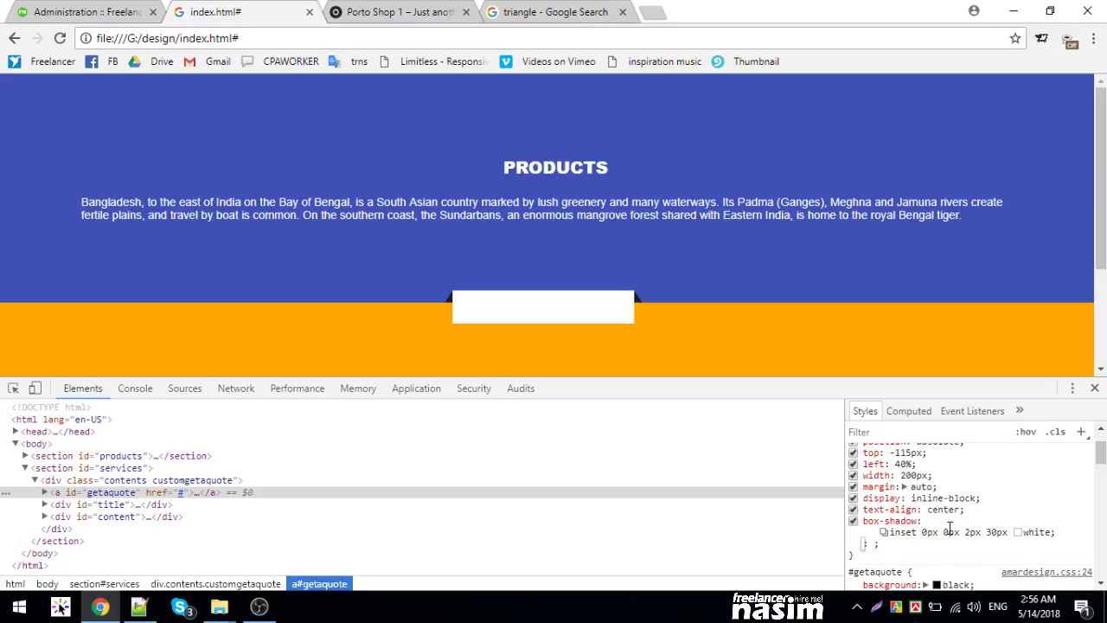
click(964, 533)
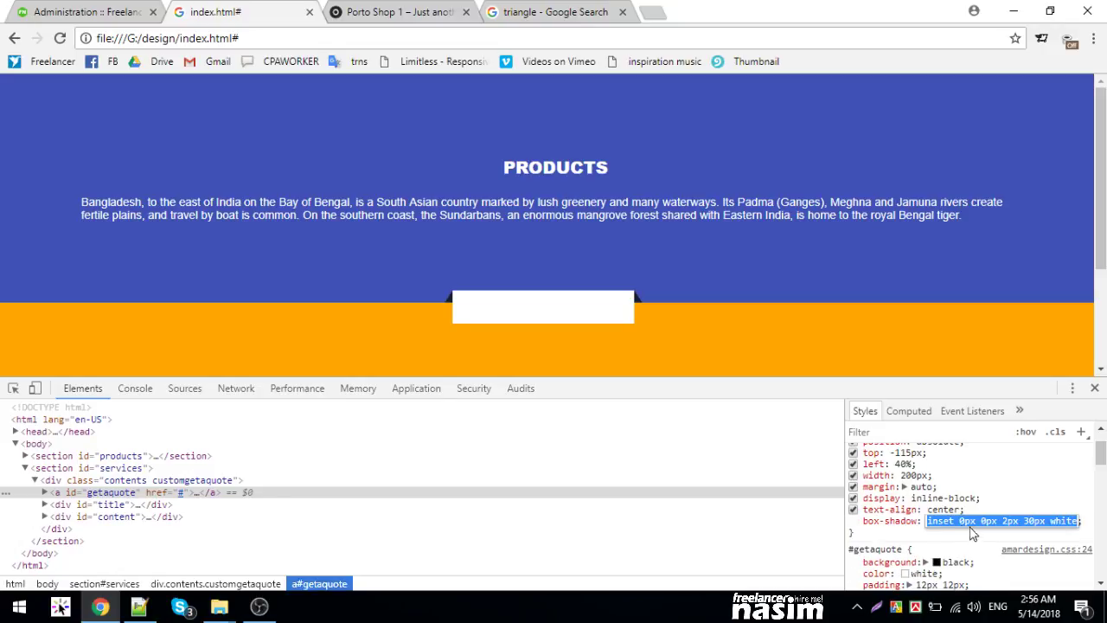
click(1008, 520)
double_click(1008, 520)
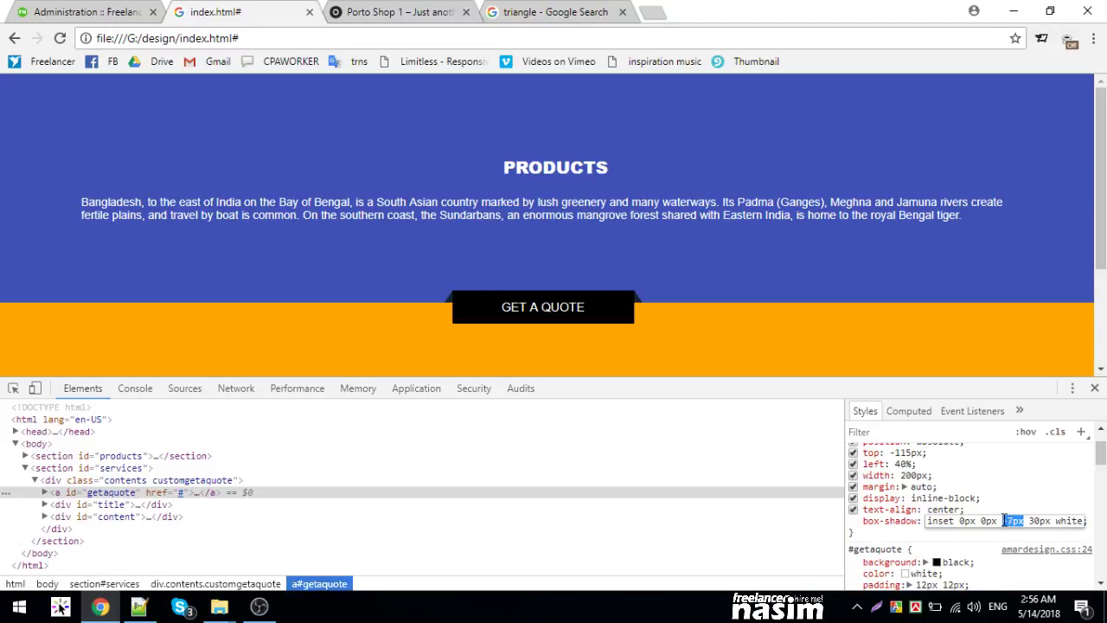
double_click(1039, 521)
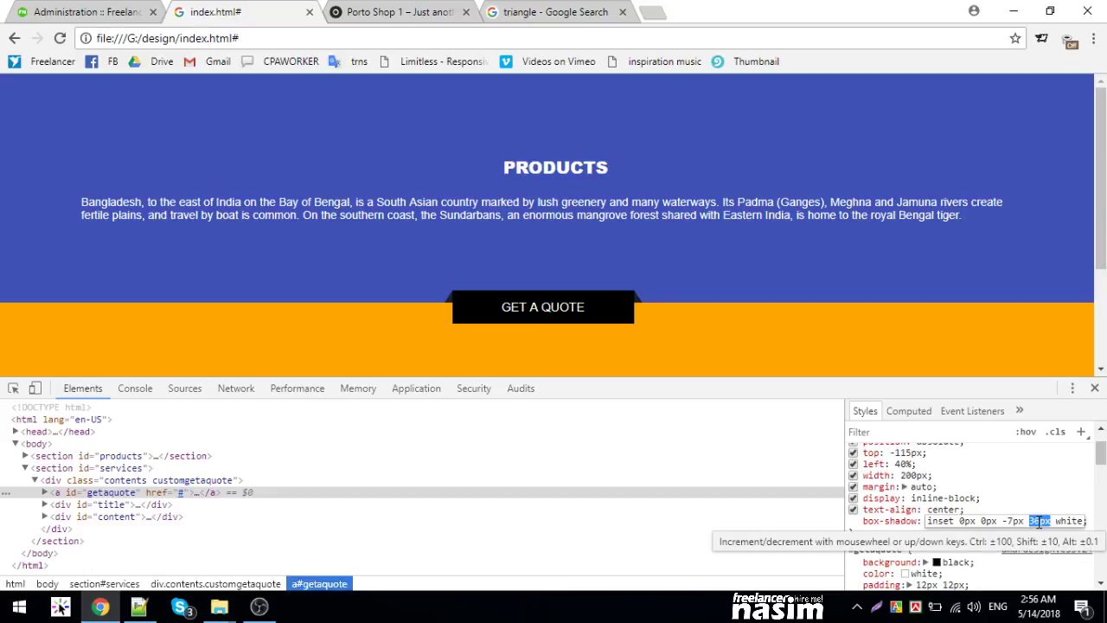
scroll(1039, 521, up, 6)
double_click(1014, 520)
scroll(1014, 520, up, 14)
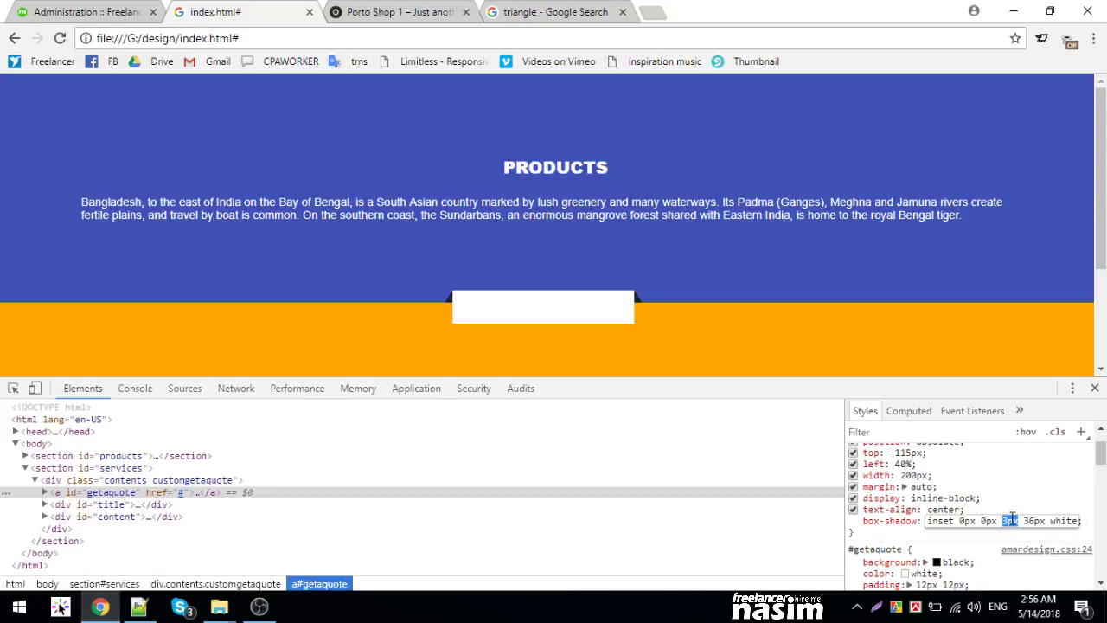
double_click(1037, 520)
scroll(1037, 520, up, 5)
scroll(1036, 520, up, 16)
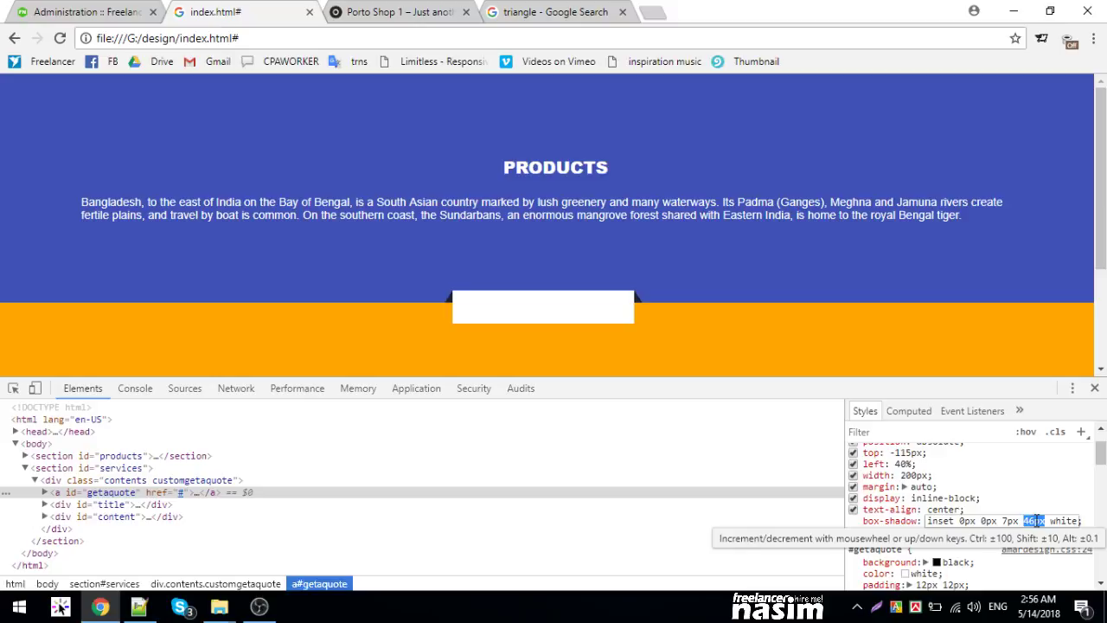
scroll(1036, 520, up, 12)
click(967, 520)
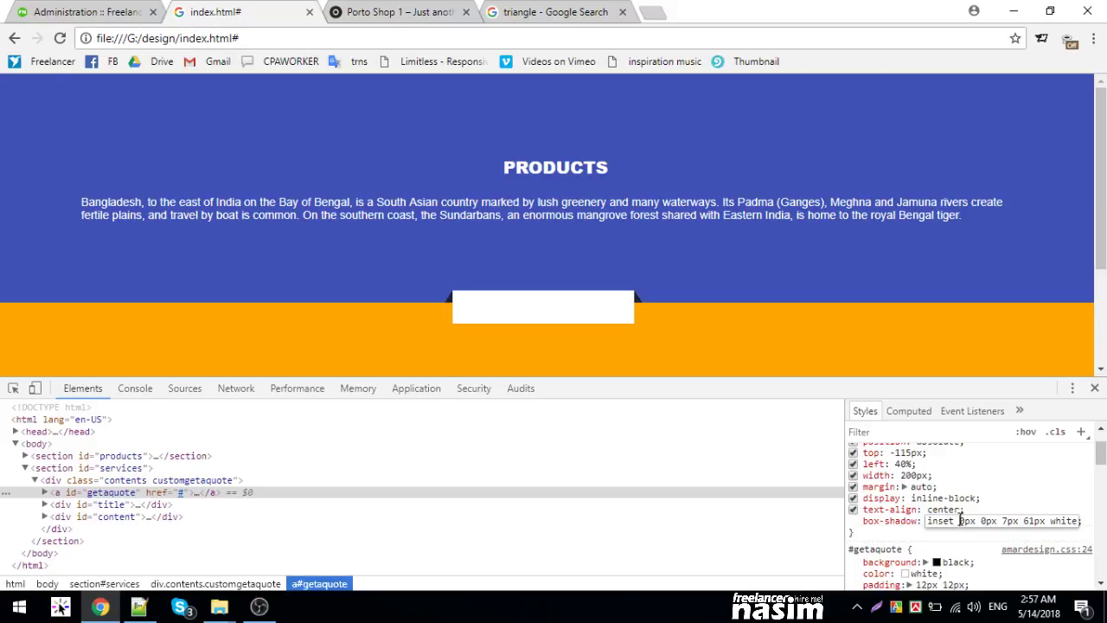
drag(967, 520, 960, 520)
scroll(963, 520, up, 1)
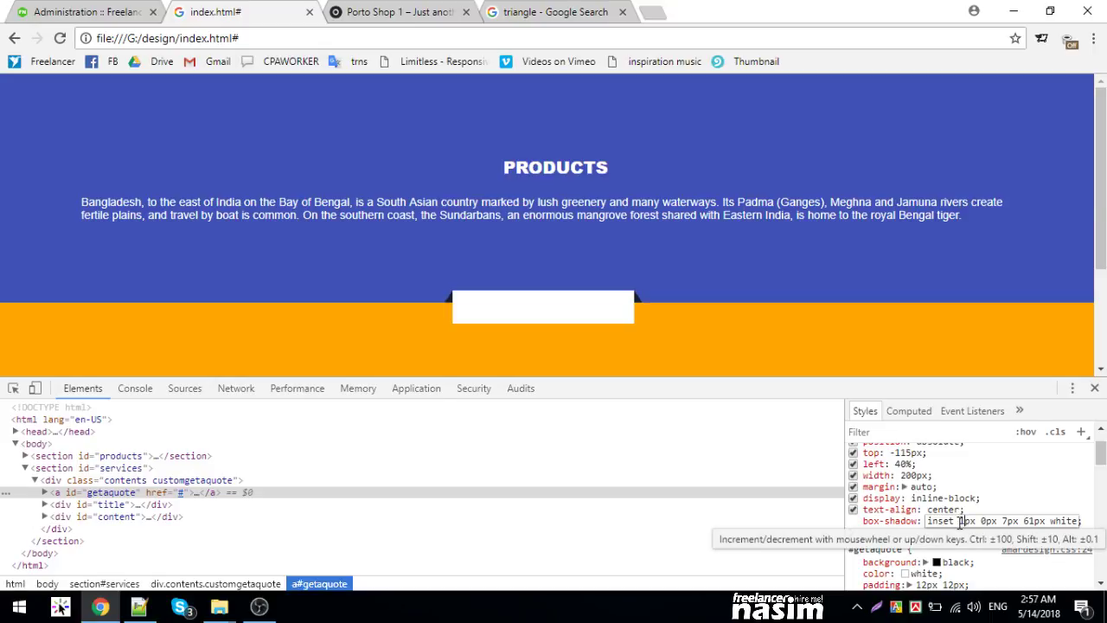
scroll(962, 520, up, 1)
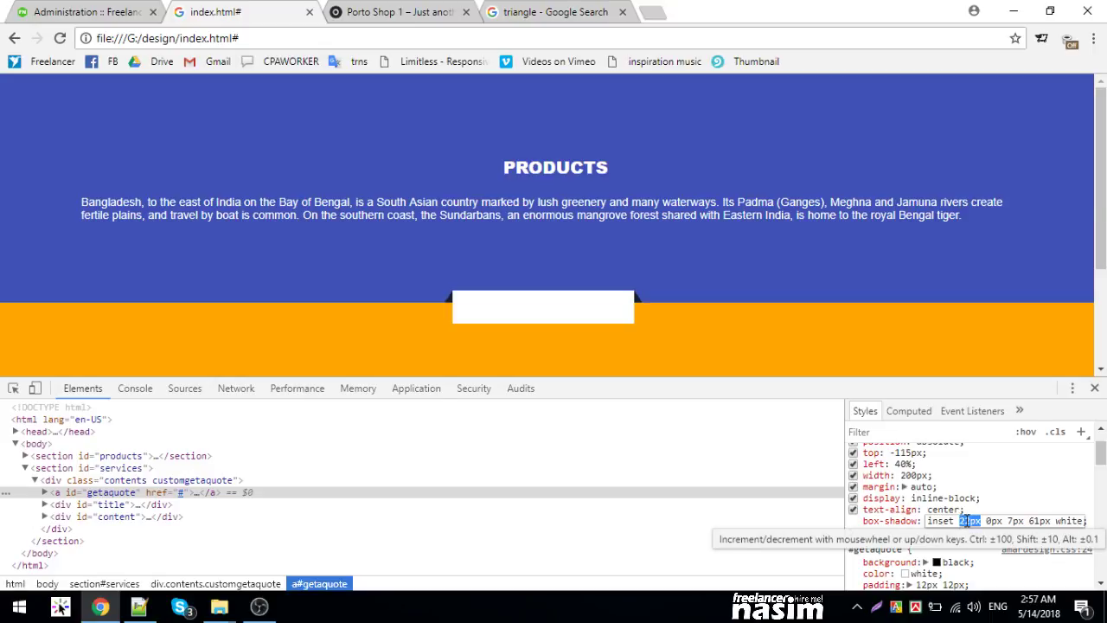
scroll(962, 520, up, 1)
click(938, 533)
click(1004, 520)
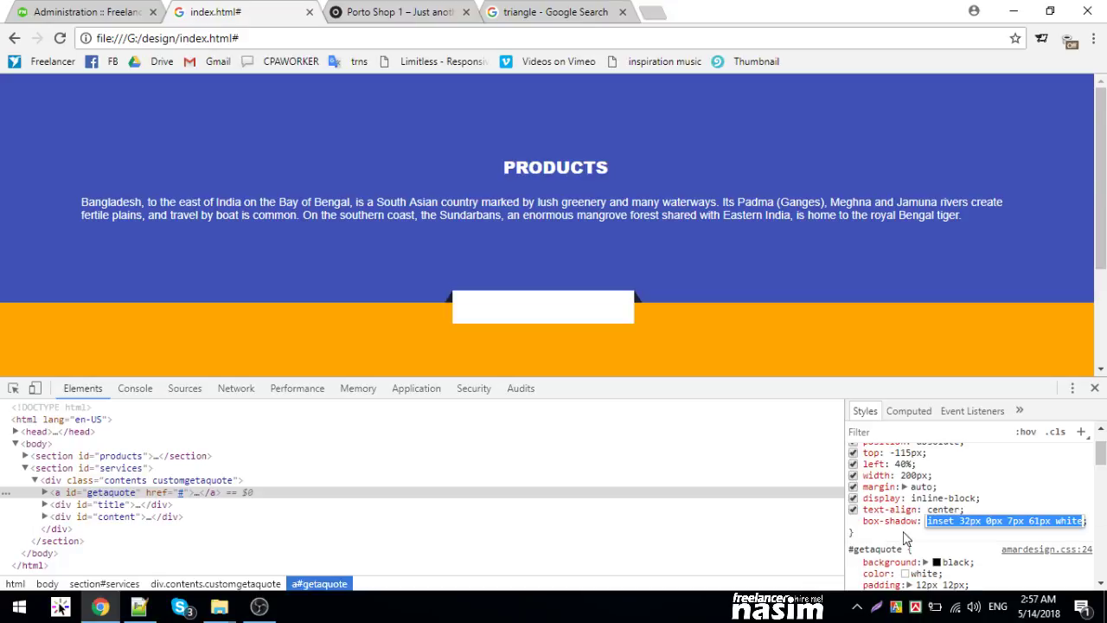
- Switch the box-shadow type from inset to outset in the shadow editor
click(943, 538)
click(888, 532)
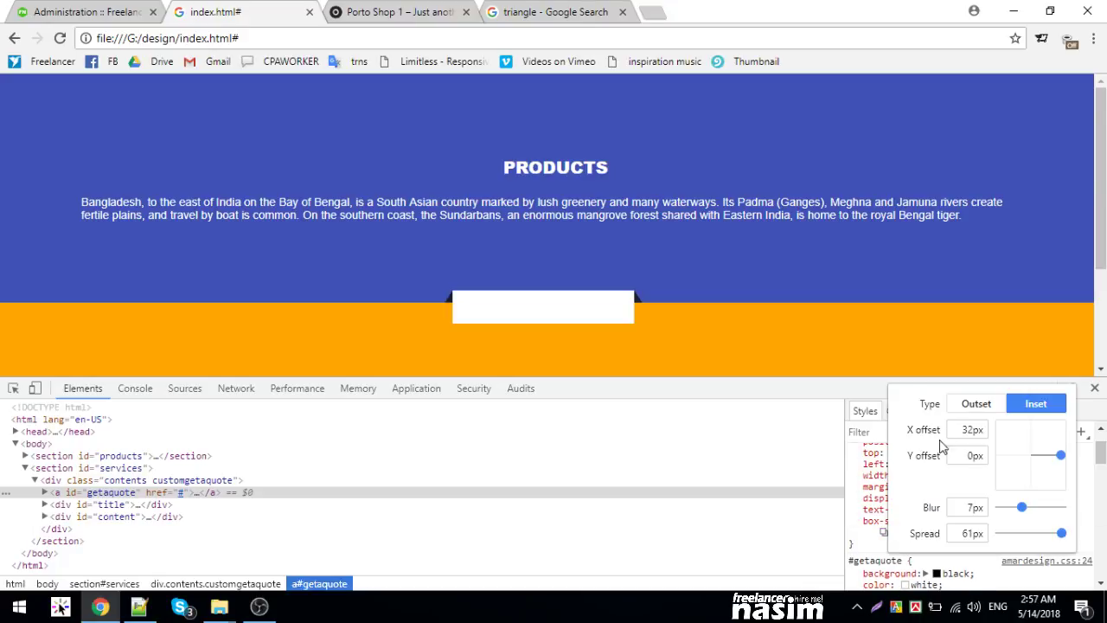
click(976, 404)
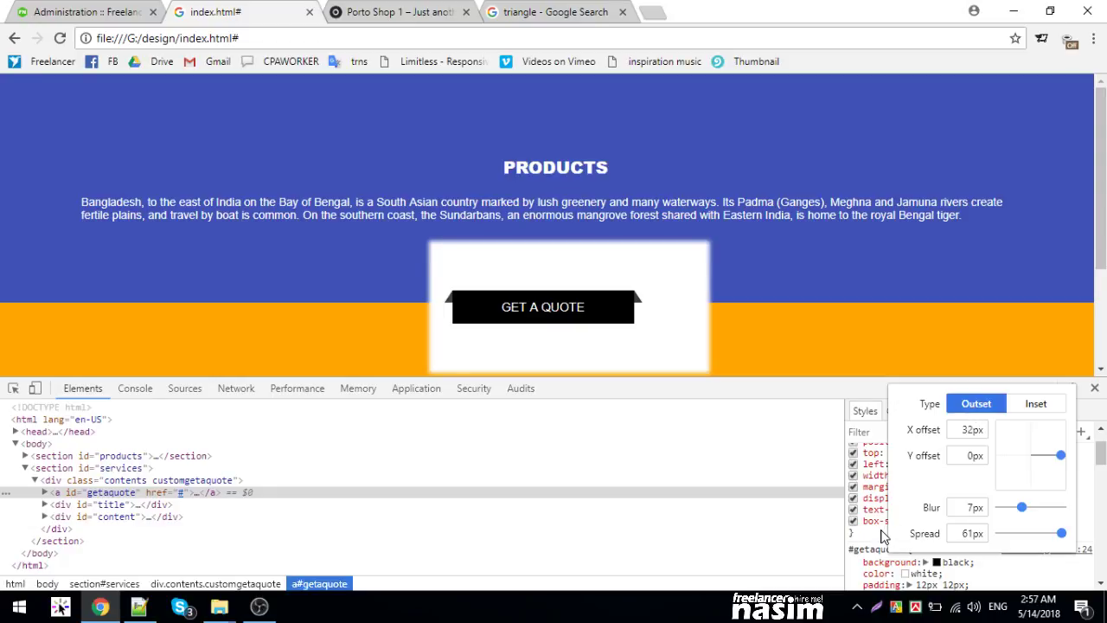
click(886, 537)
click(949, 521)
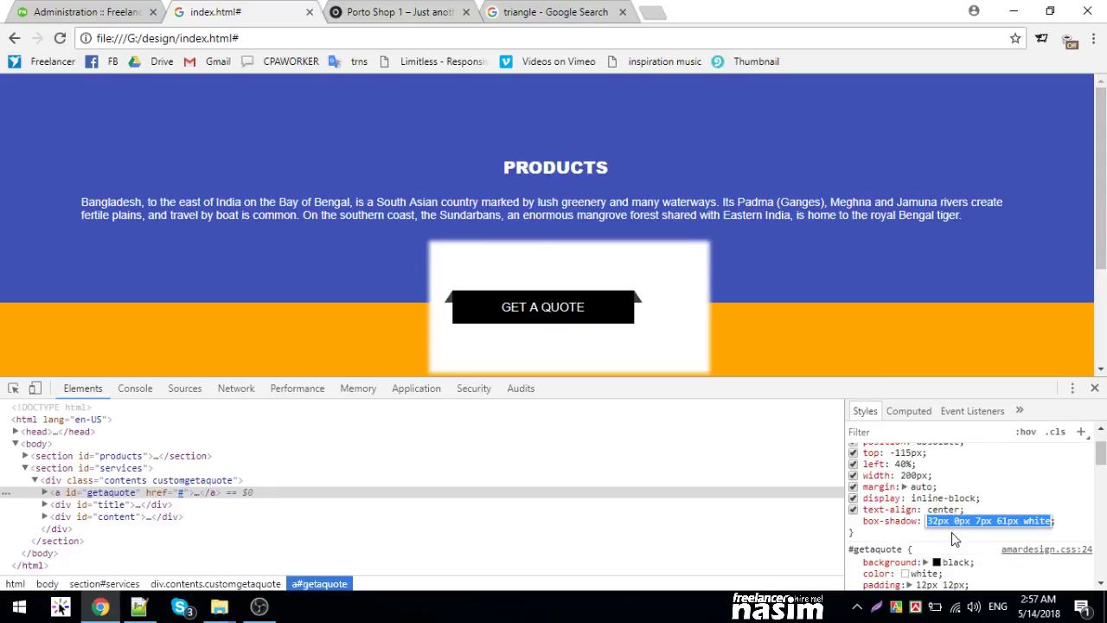
key(Return)
click(950, 521)
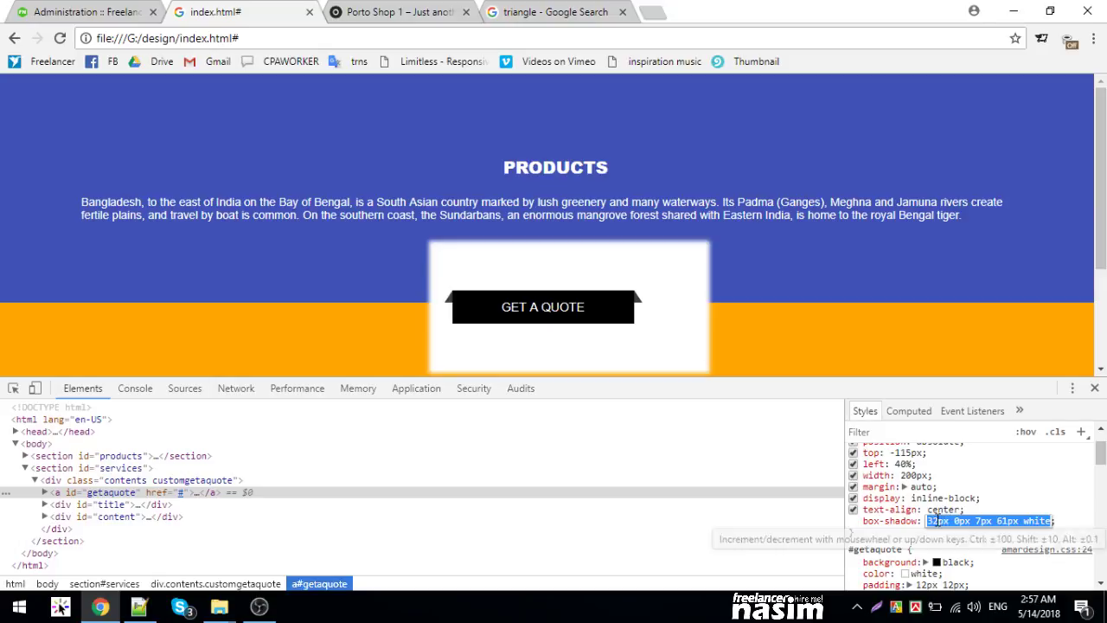
- Edit the shadow offsets, blur and spread to 0 0 2px 2px white
double_click(939, 522)
text(25px)
key(Up)
key(Up)
key(Up)
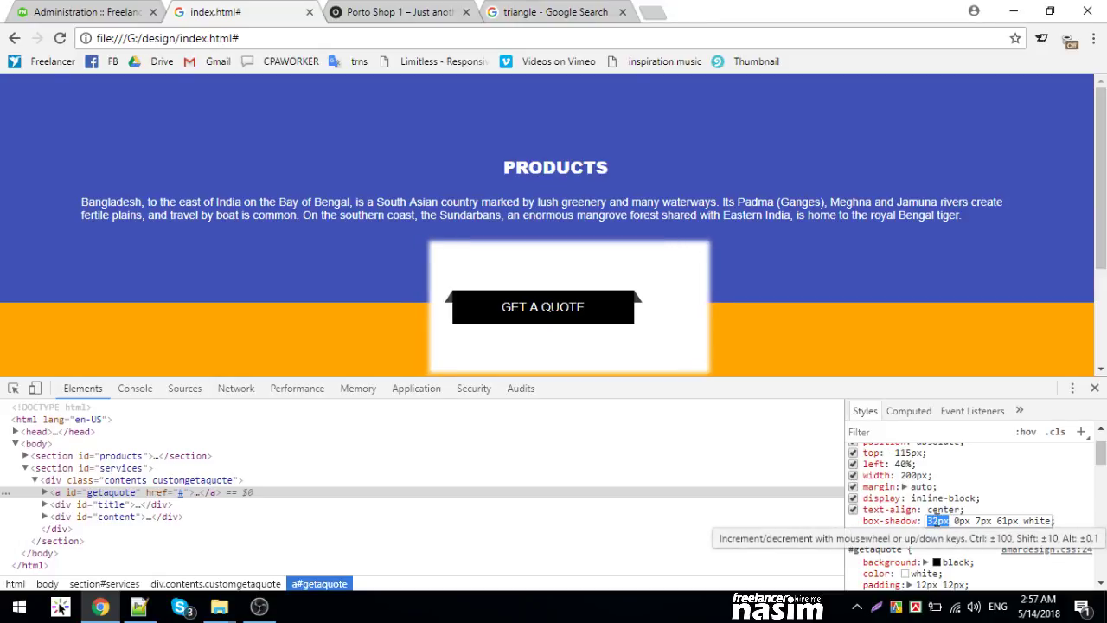
text(0)
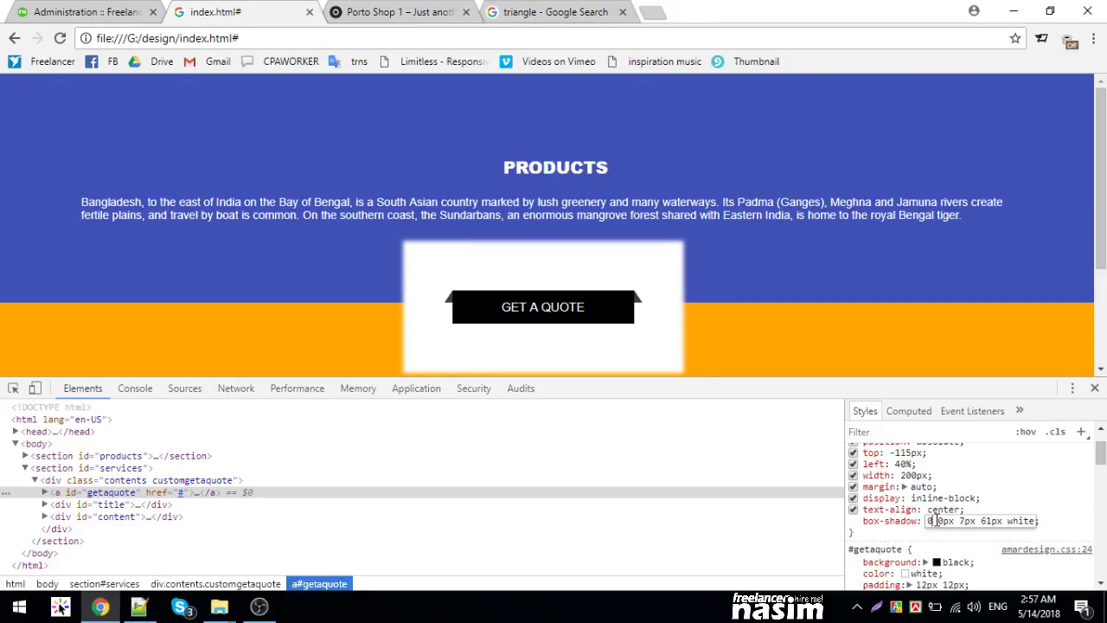
double_click(943, 521)
text(0)
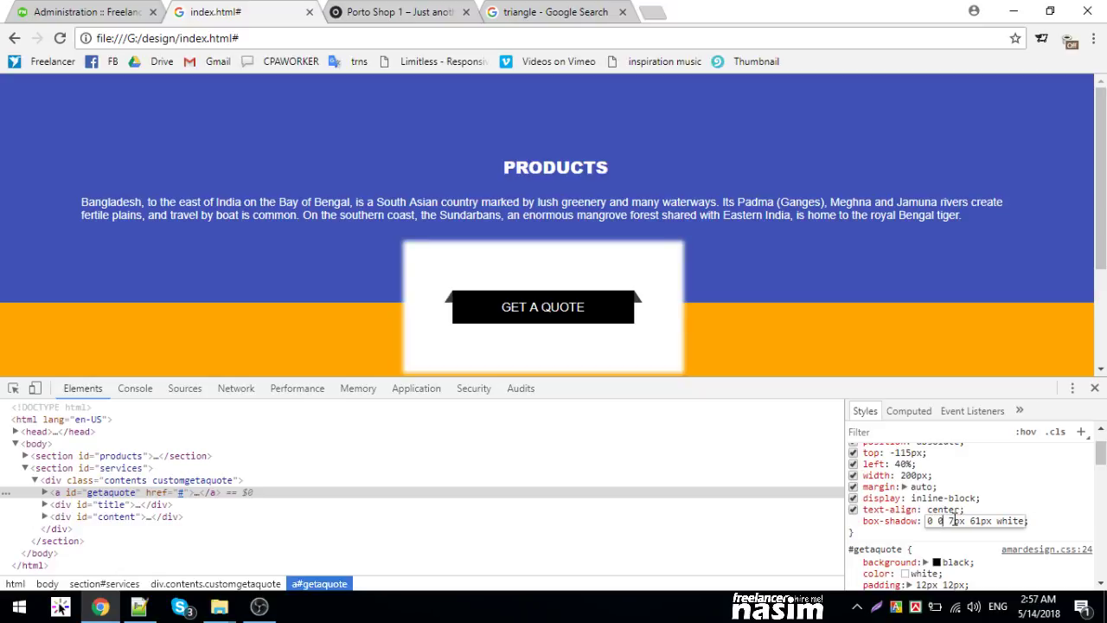
double_click(957, 520)
scroll(956, 520, down, 8)
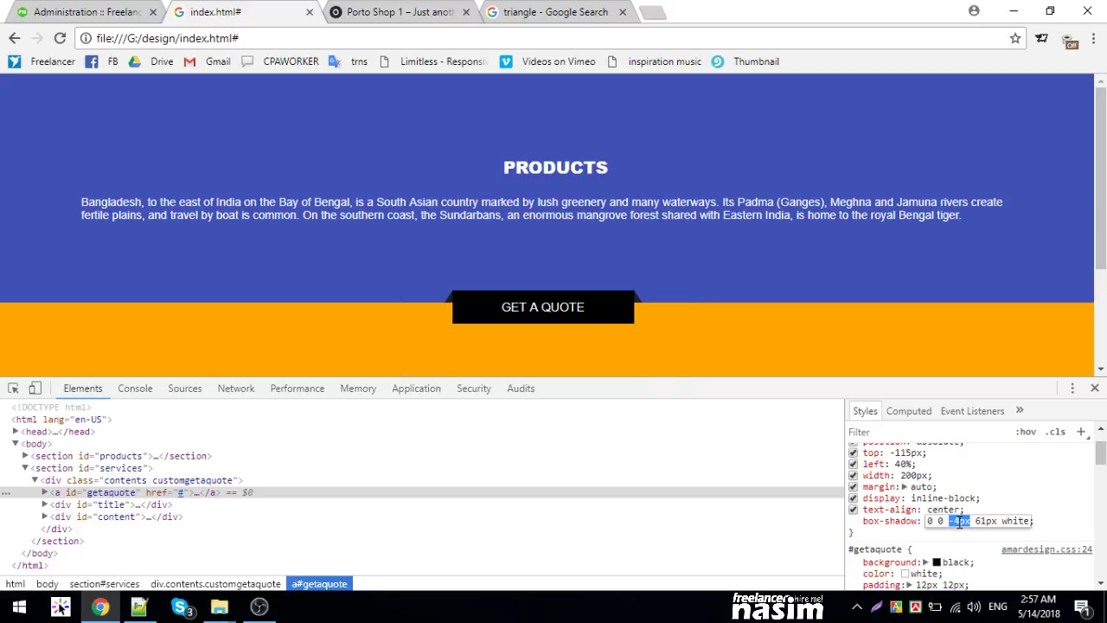
text(0px)
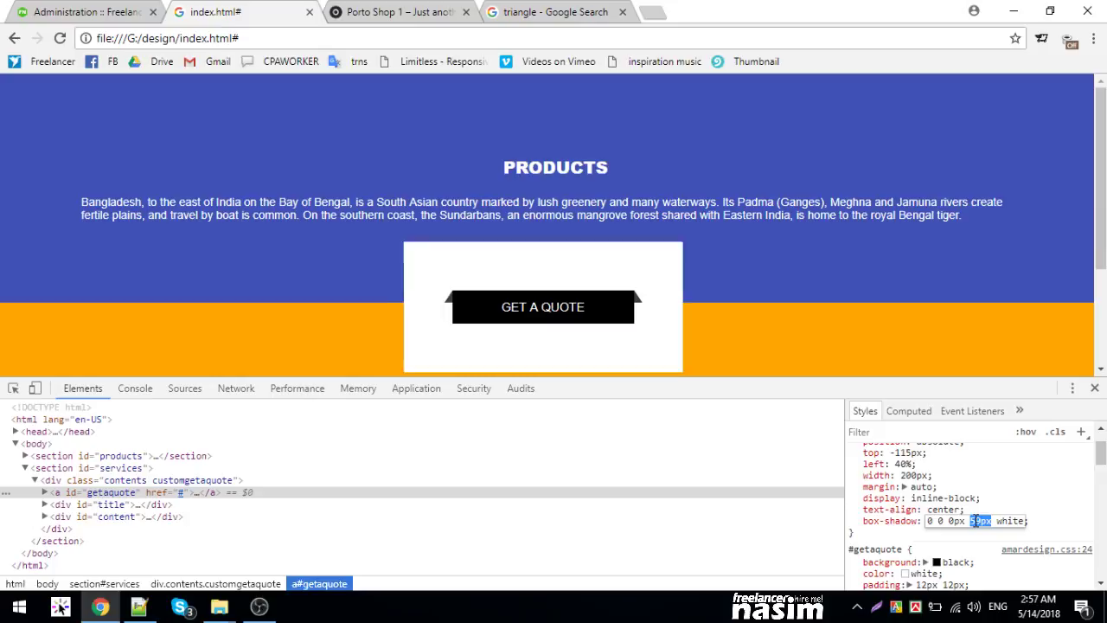
double_click(980, 520)
scroll(980, 521, down, 8)
double_click(956, 520)
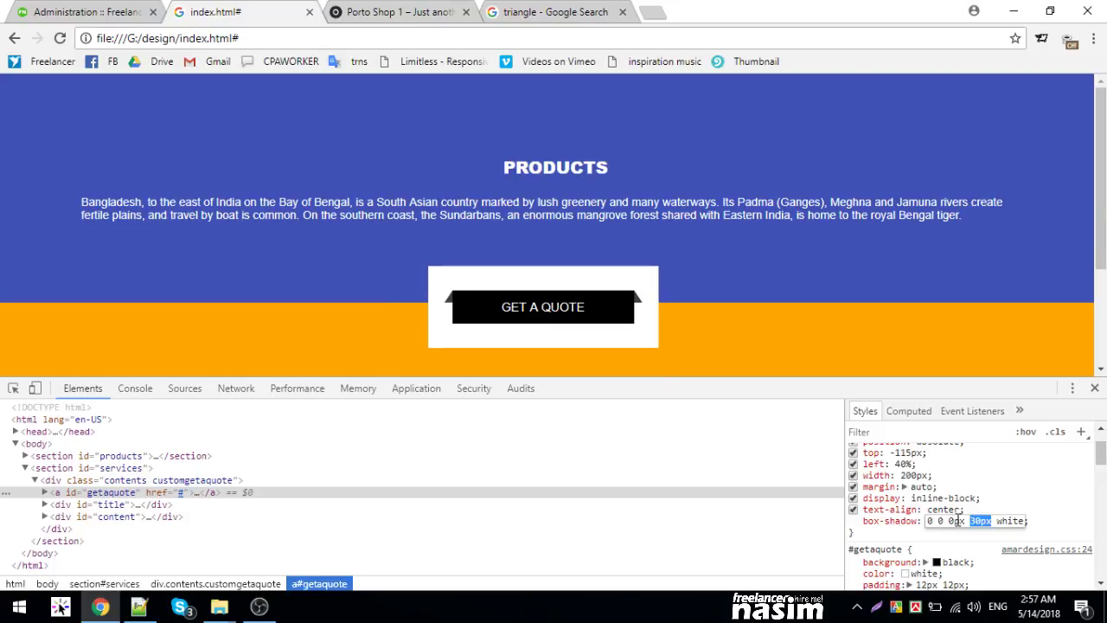
scroll(956, 520, up, 2)
scroll(956, 520, up, 17)
double_click(986, 521)
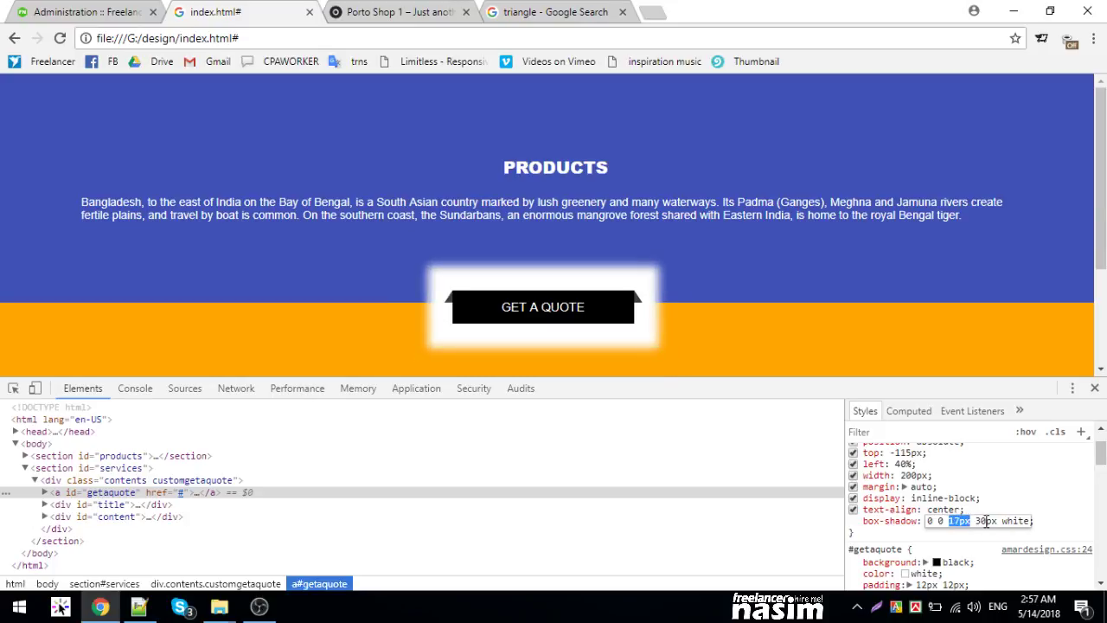
scroll(986, 521, down, 7)
scroll(987, 521, down, 20)
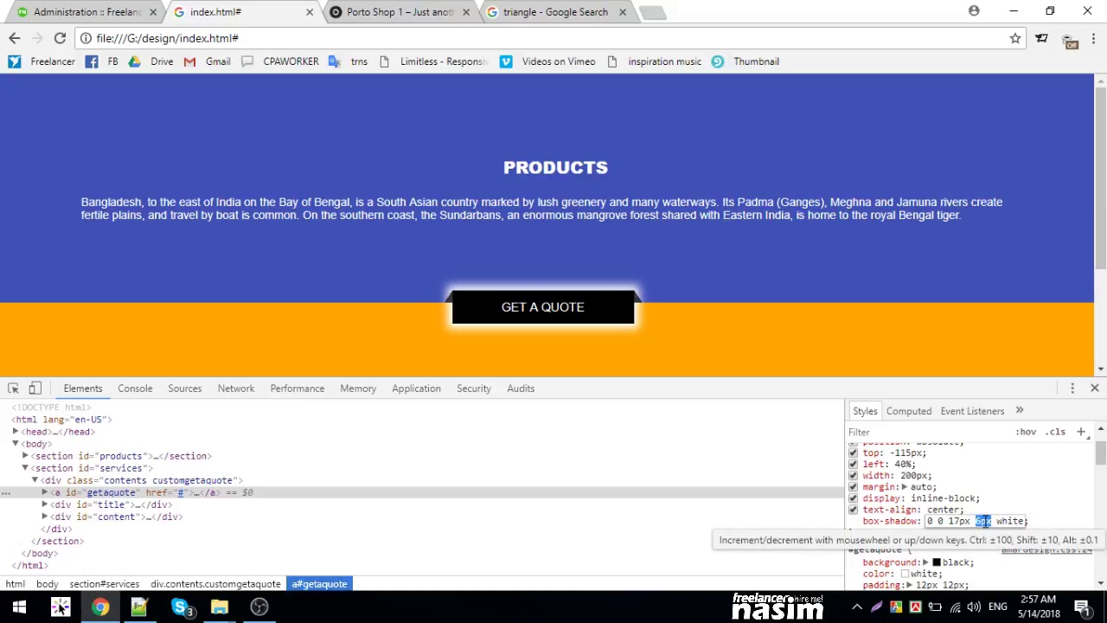
scroll(987, 521, up, 6)
double_click(958, 521)
scroll(957, 521, down, 16)
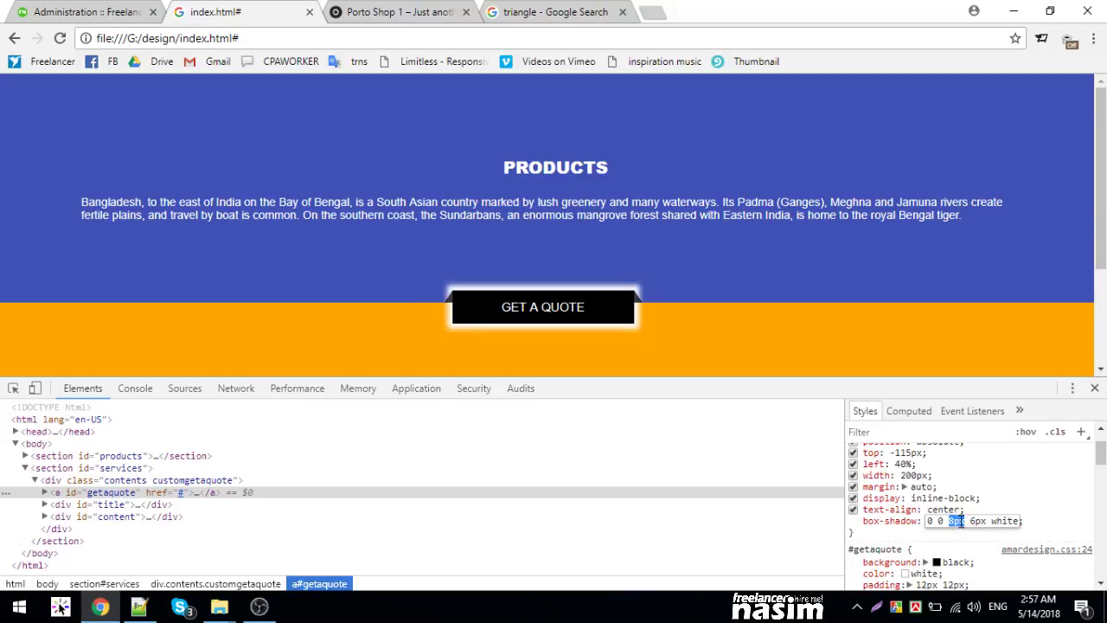
scroll(958, 521, up, 1)
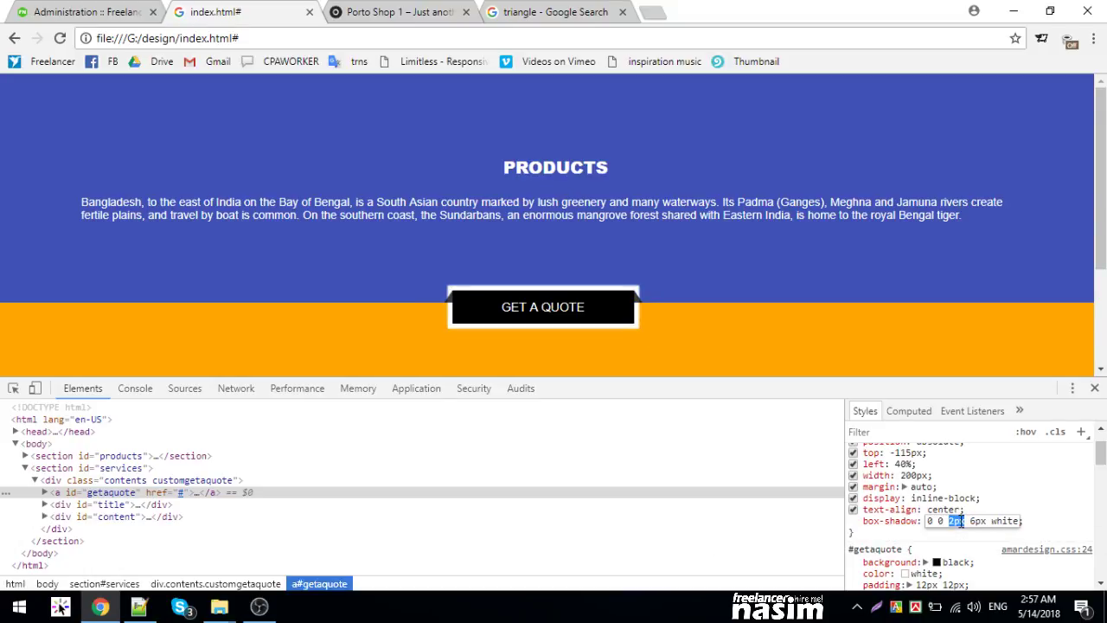
click(976, 521)
double_click(976, 521)
scroll(976, 521, down, 6)
scroll(976, 520, up, 2)
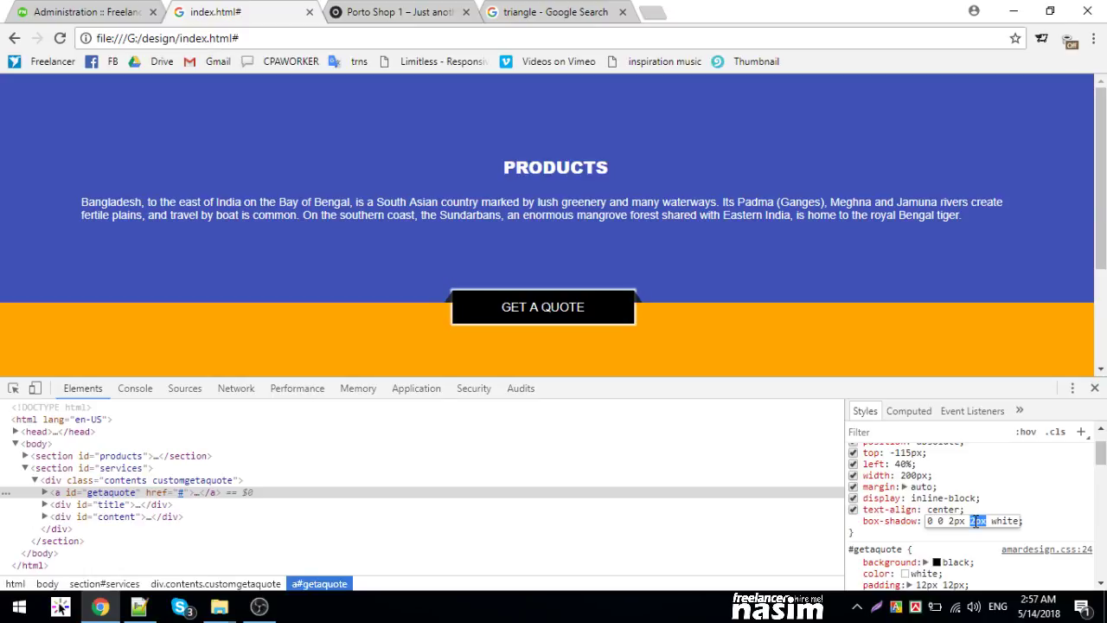
key(Return)
- In the shadow editor, set Y offset -12px, blur 20px and spread -13px
click(934, 521)
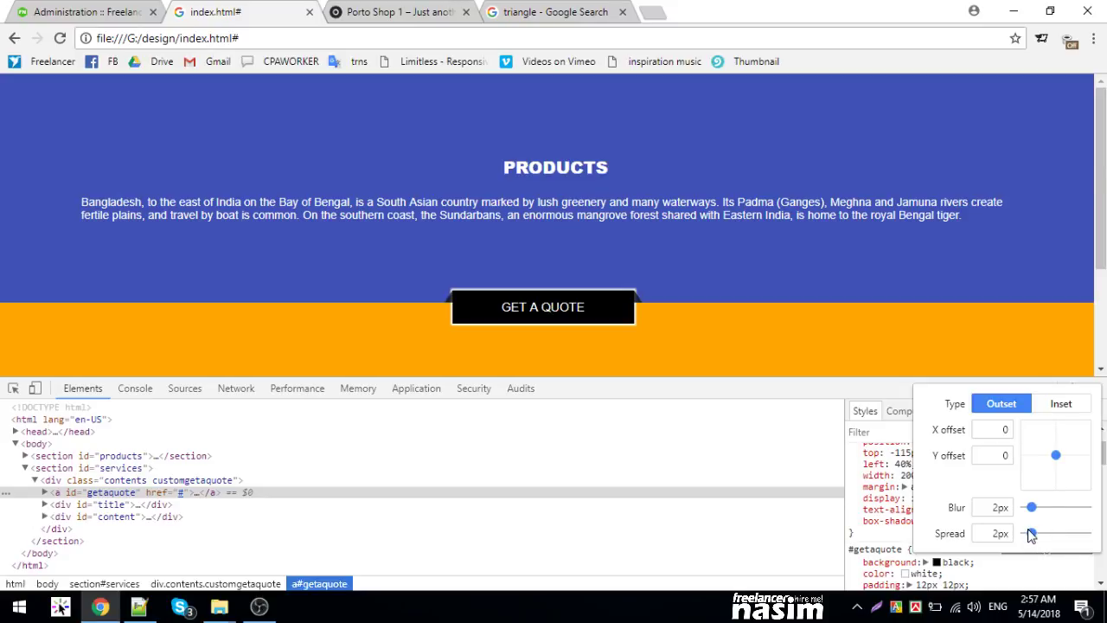
drag(1031, 534, 1101, 509)
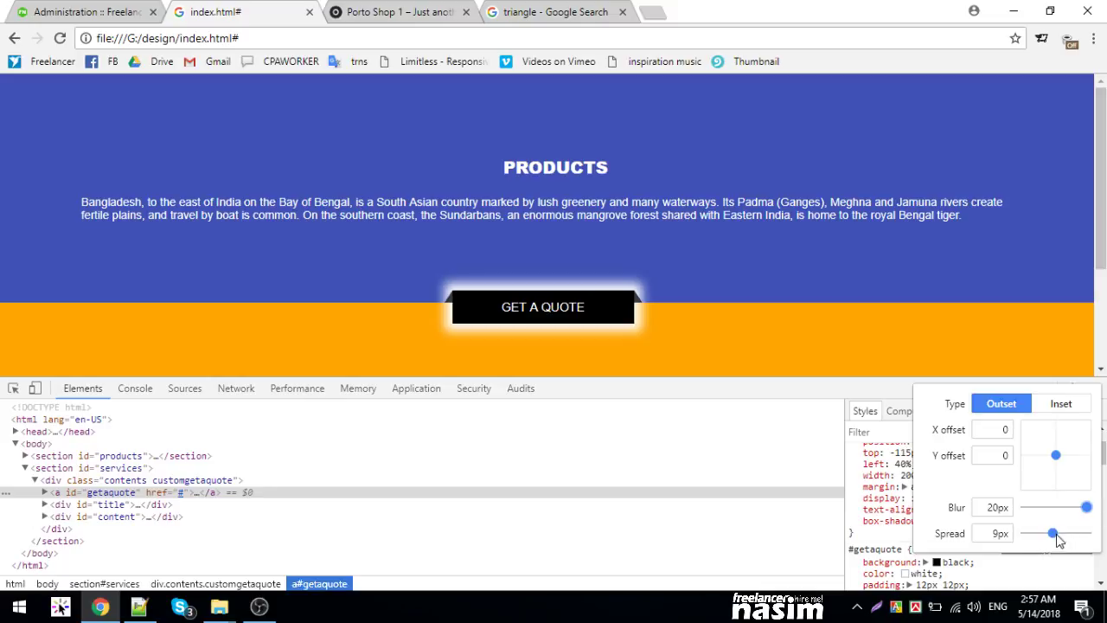
click(995, 455)
text(-2px)
key(Down)
key(Down)
key(Down)
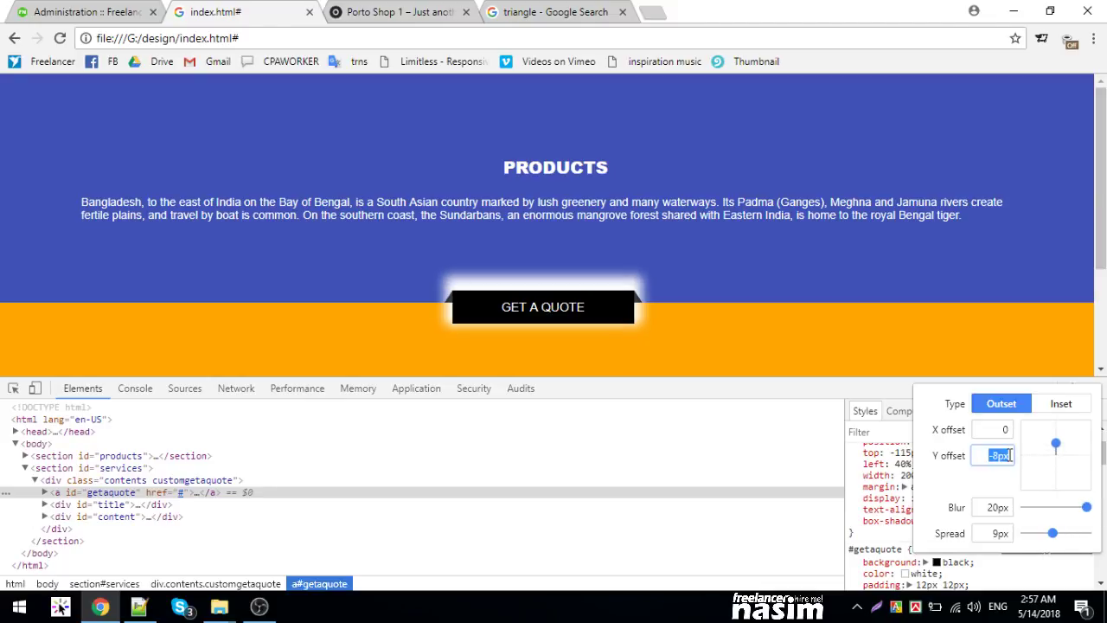
drag(1088, 508, 1087, 508)
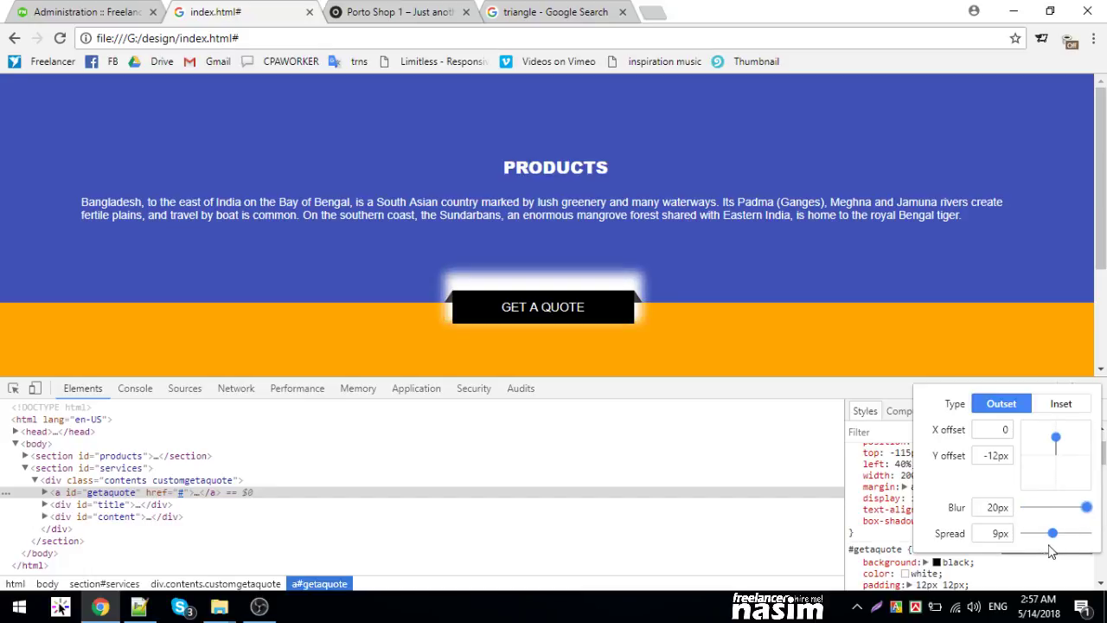
drag(1052, 534, 1023, 537)
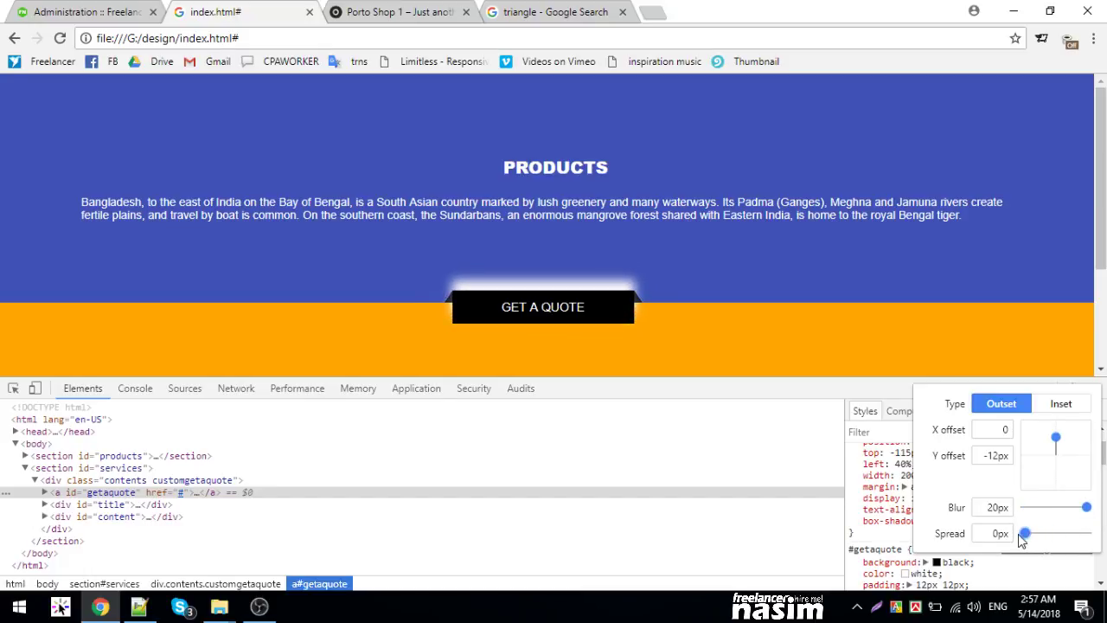
click(1000, 534)
key(Down)
key(Down)
key(Down)
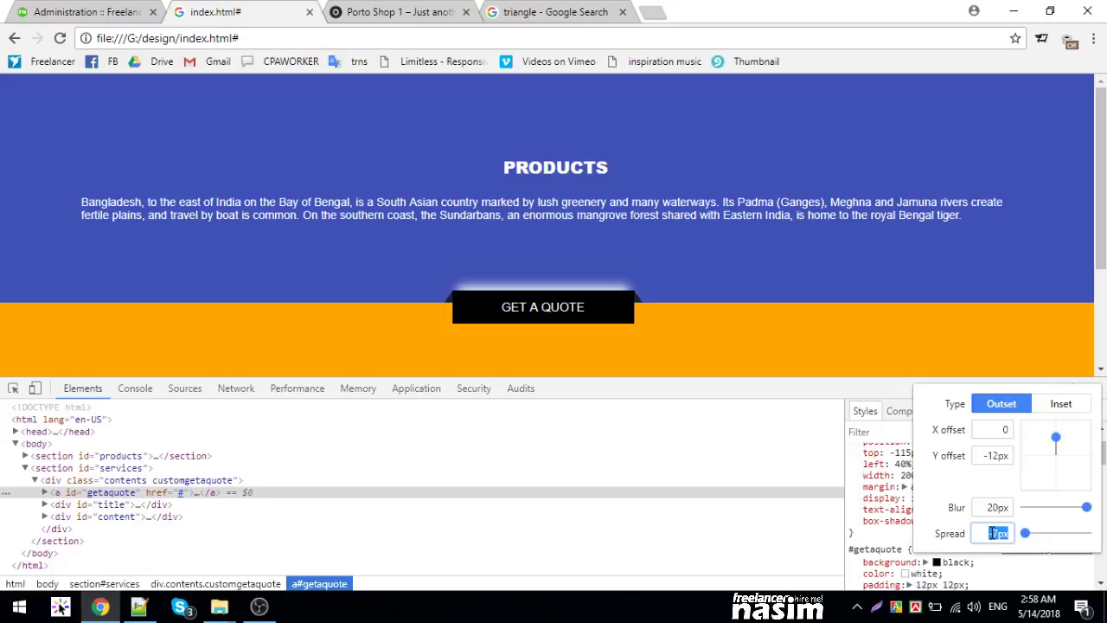
key(Down)
key(Down)
key(Down)
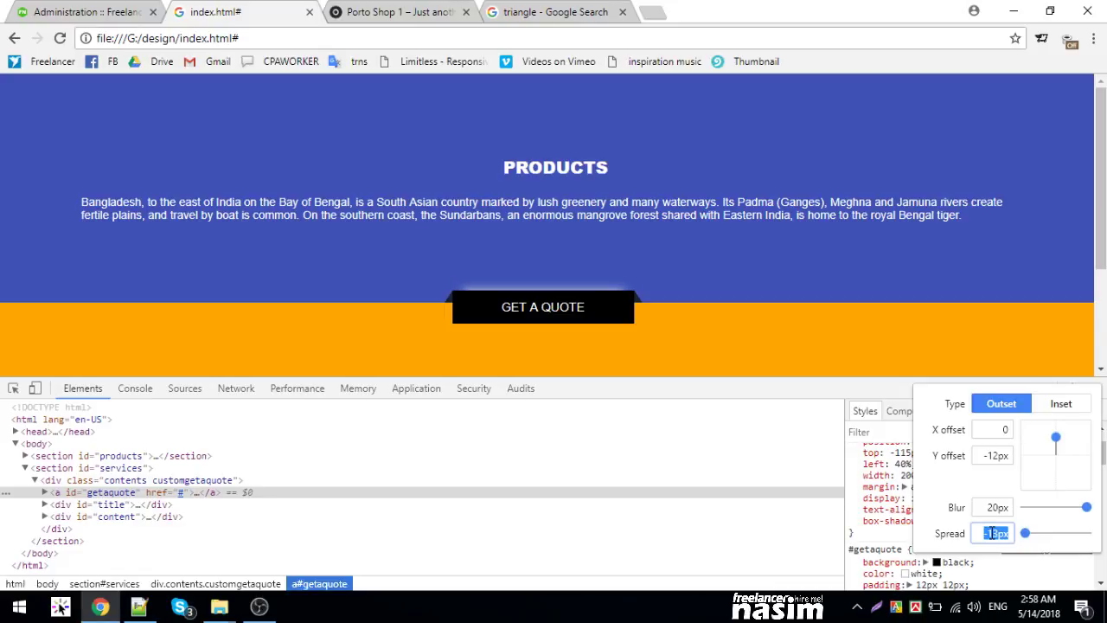
click(895, 538)
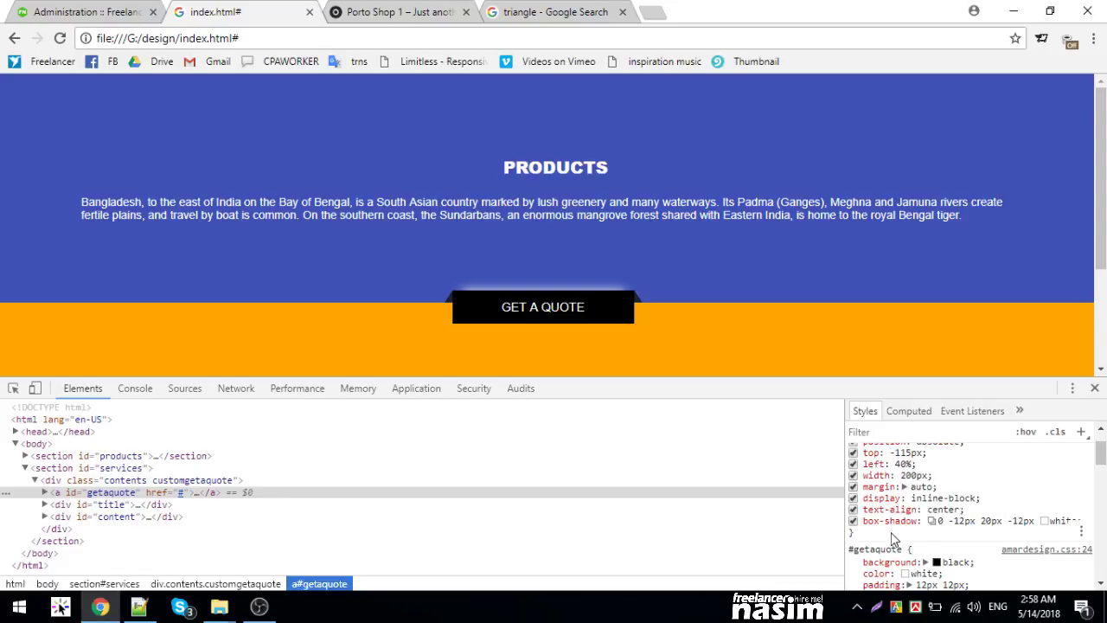
- Retype the box-shadow value and nudge its vertical offset upward
click(978, 521)
text(0px)
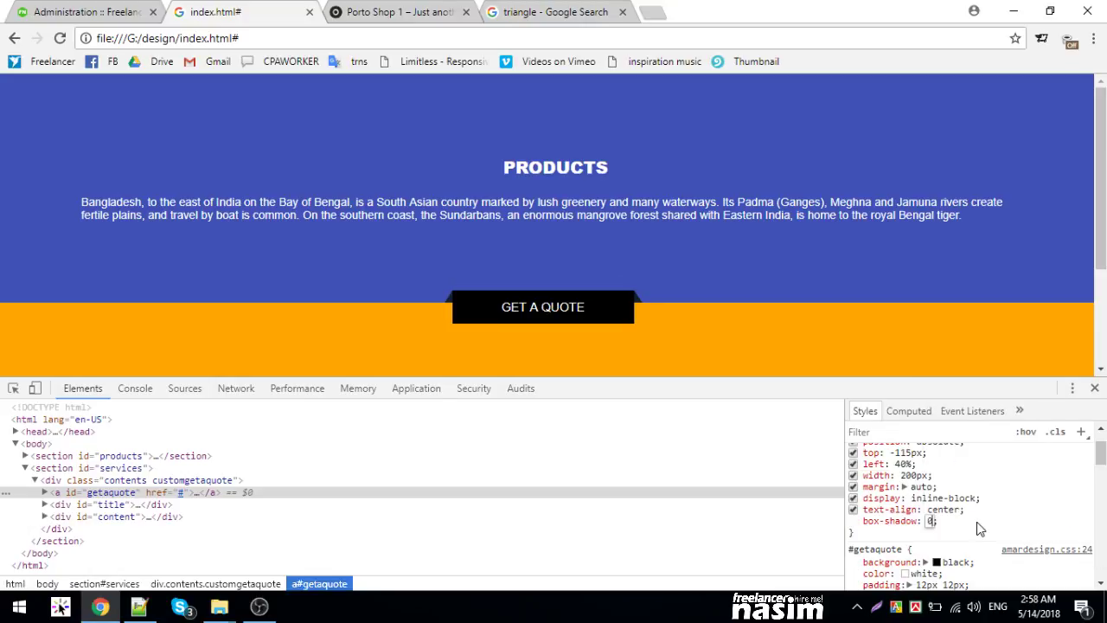
text( 0px )
text(5px)
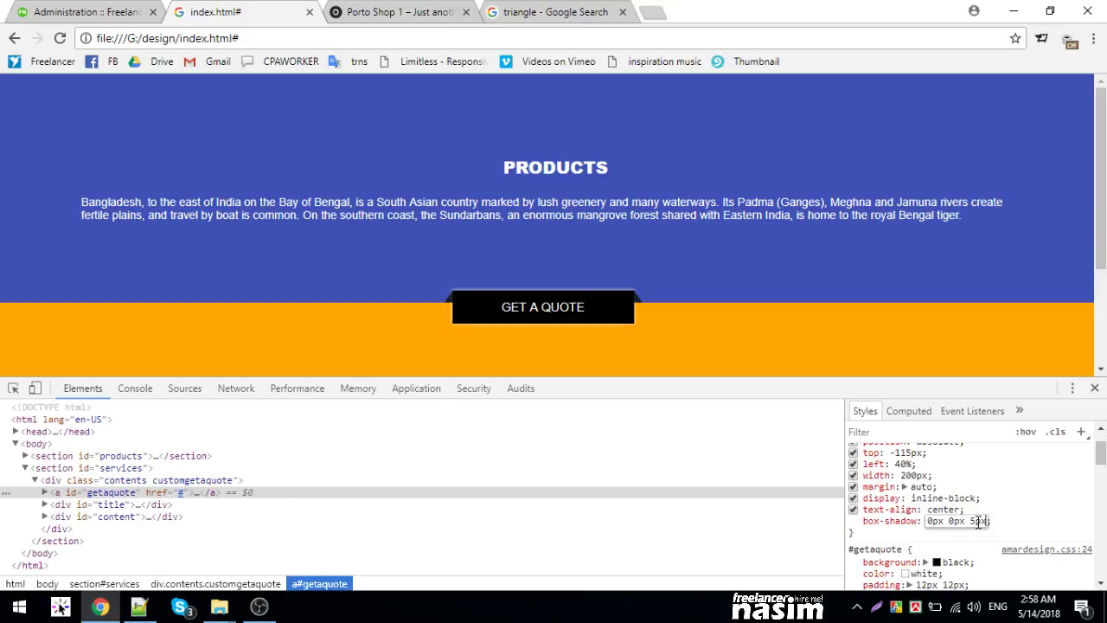
text( 5px white)
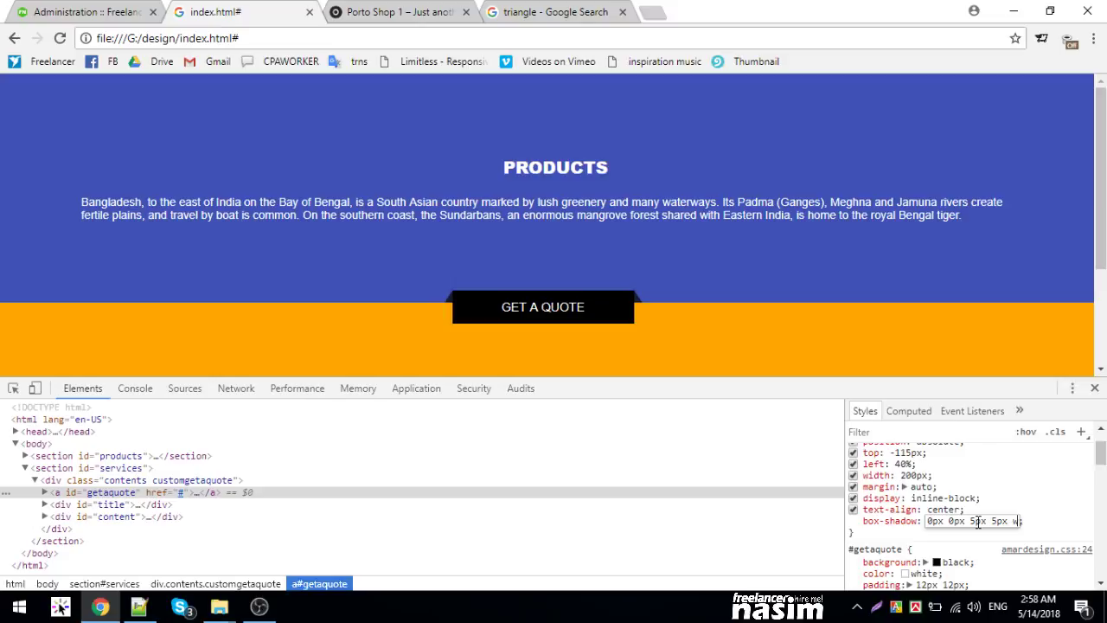
click(979, 520)
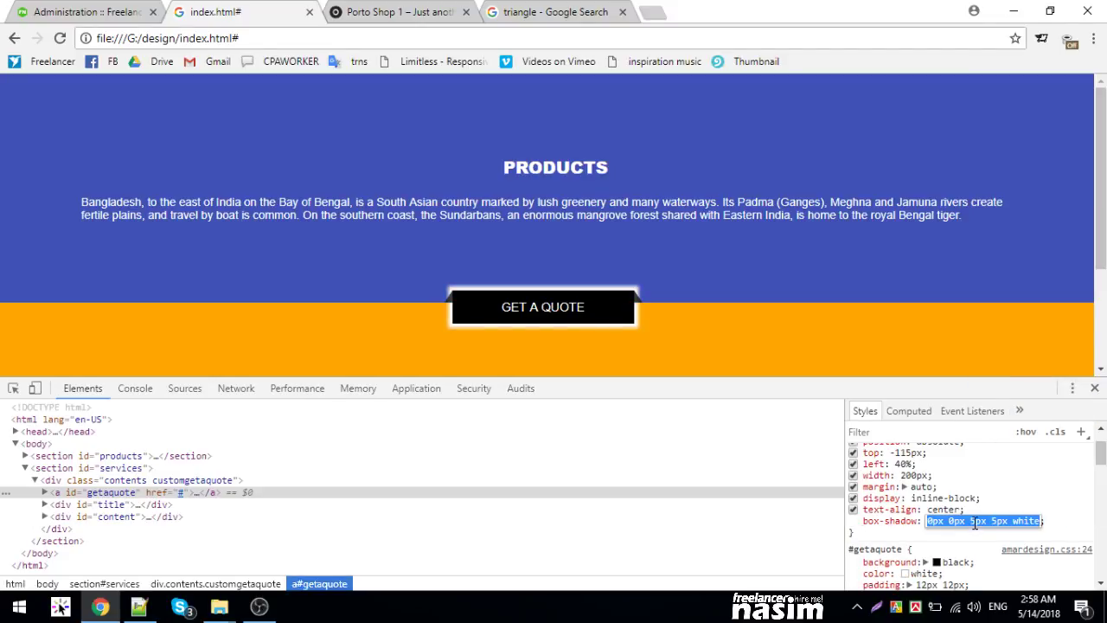
click(960, 521)
key(Down)
key(Down)
key(Down)
key(Down)
key(Down)
key(Down)
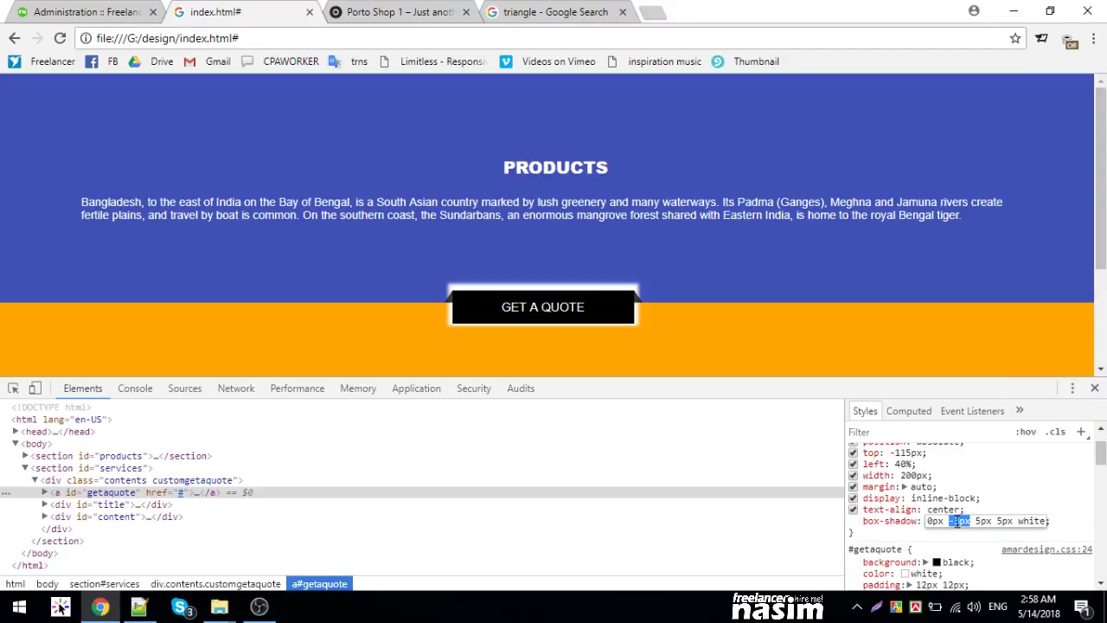
key(Down)
key(Down)
key(Down)
key(Down)
key(Down)
key(Up)
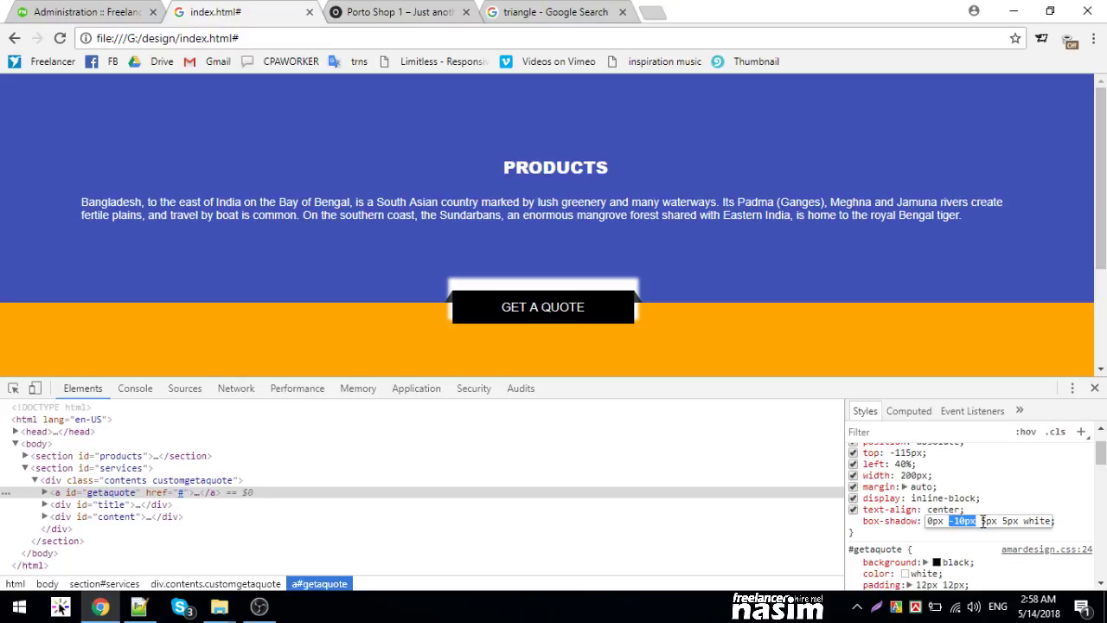
- Fine-tune offset, blur and spread to reach 0px -17px 63px -9px white
double_click(989, 521)
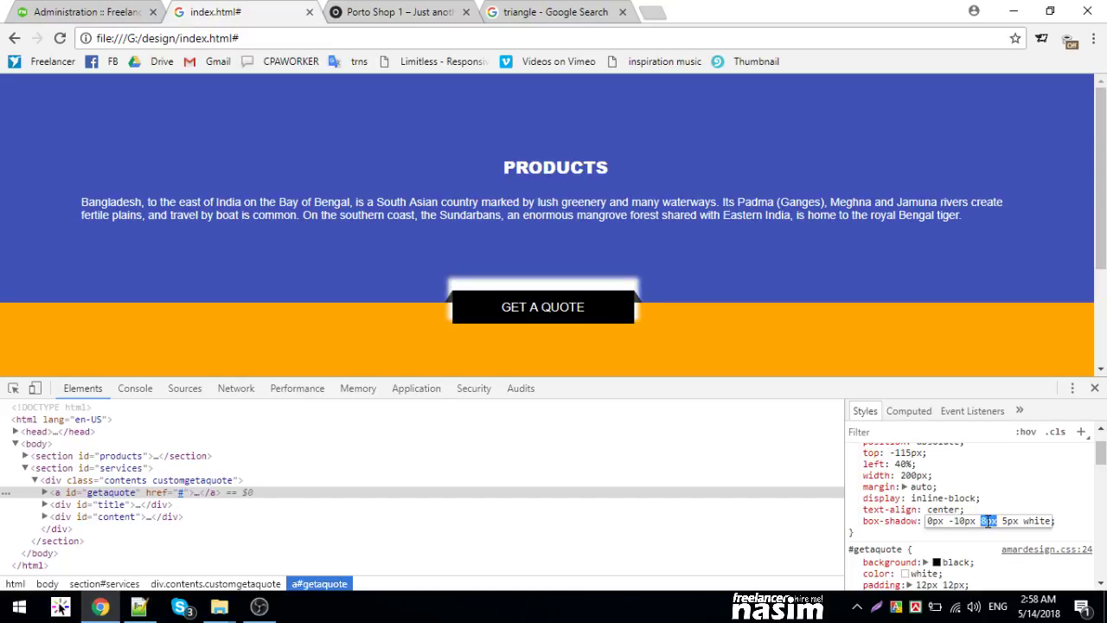
key(Up)
key(Up)
key(Up)
key(Up)
key(Up)
key(Up)
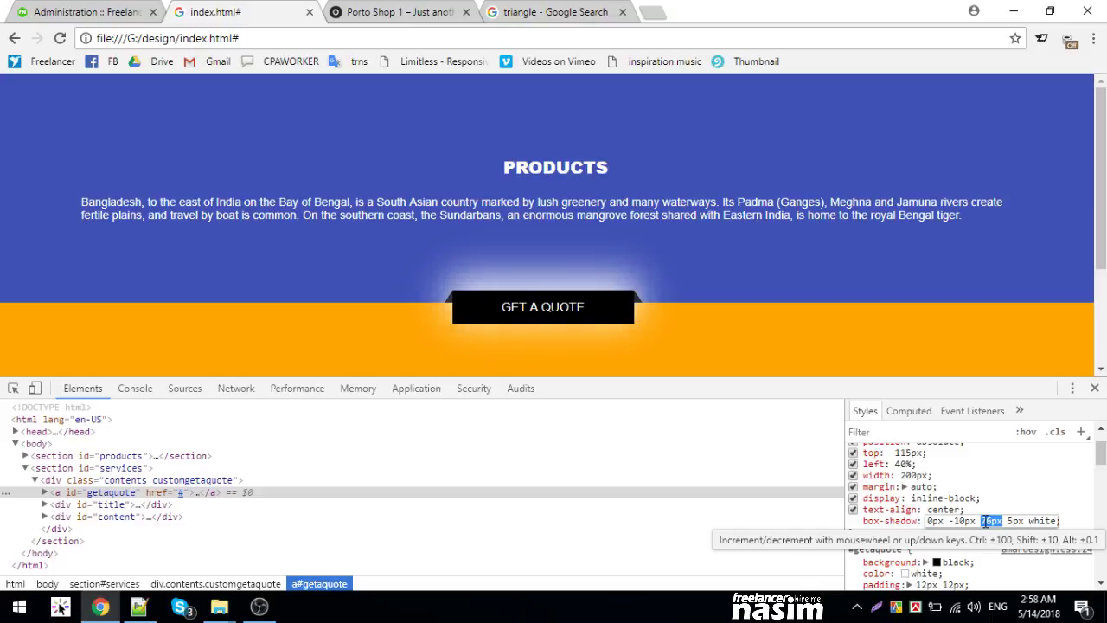
double_click(1017, 521)
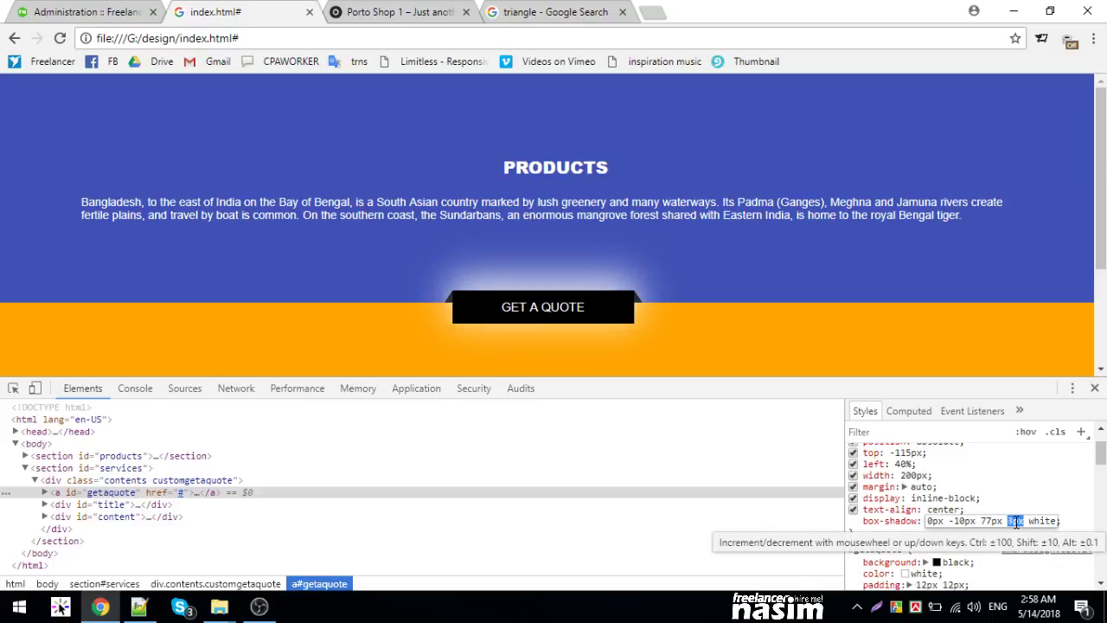
key(Up)
key(Up)
key(Up)
key(Up)
key(Up)
key(Up)
key(Down)
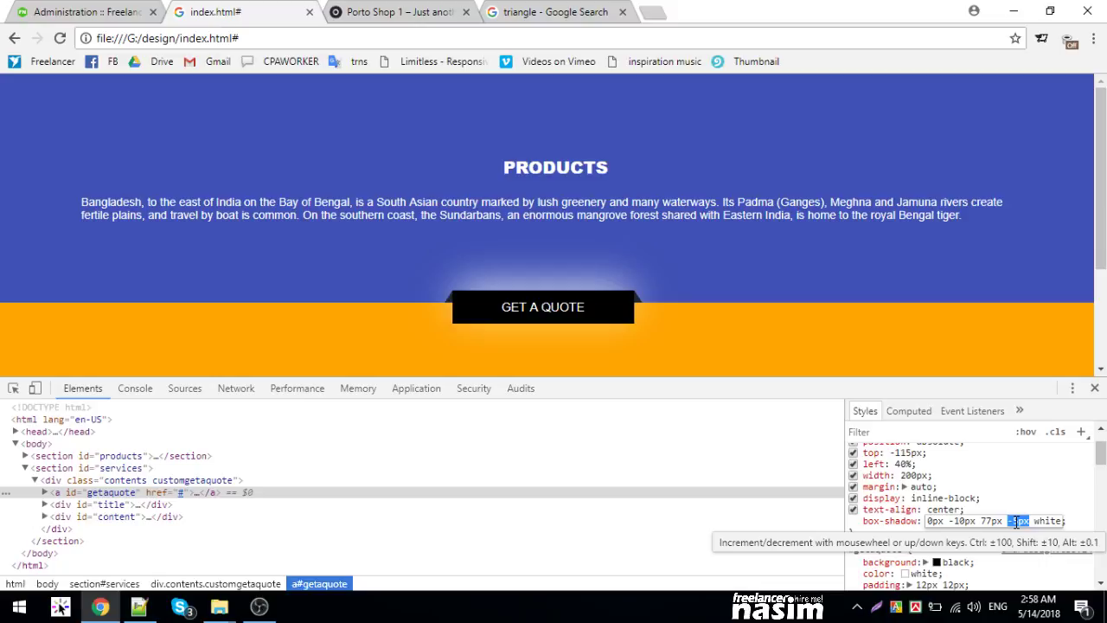
double_click(962, 521)
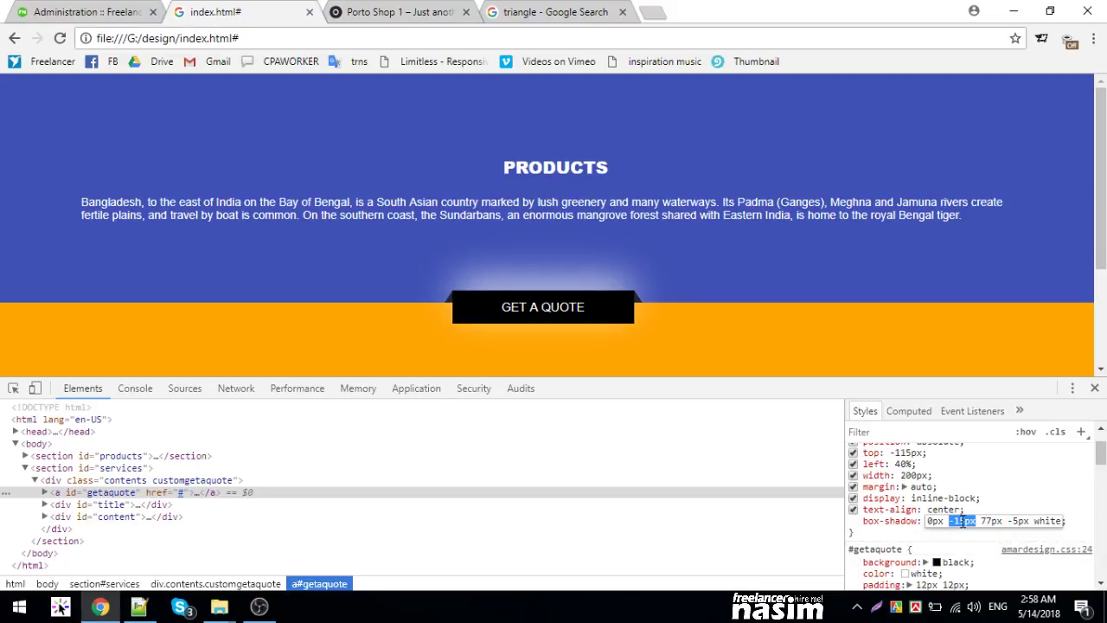
double_click(991, 521)
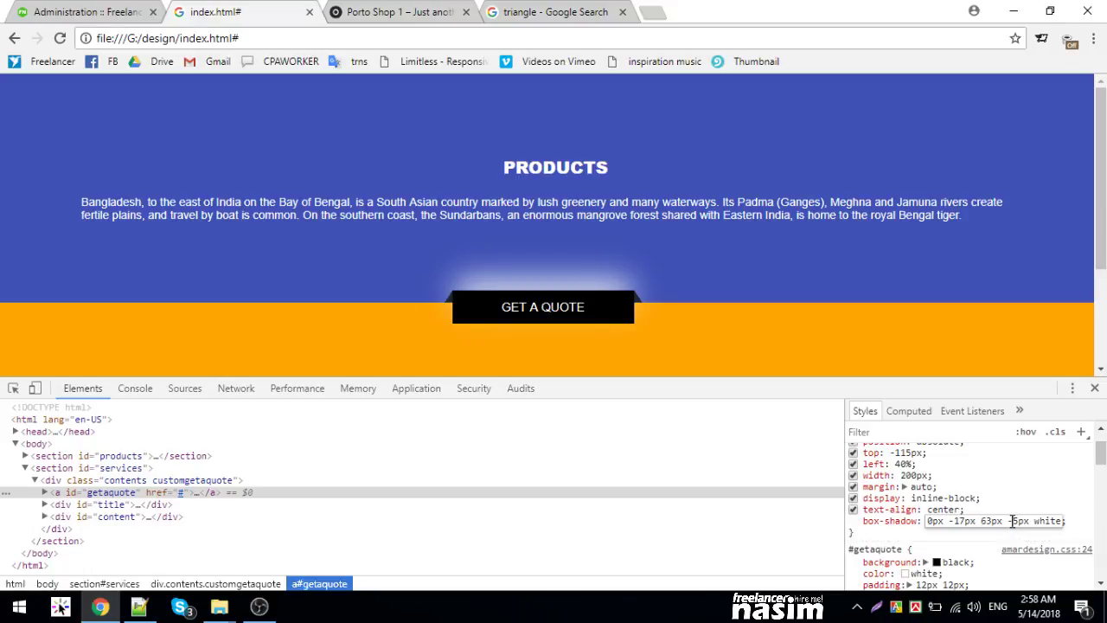
double_click(1014, 521)
scroll(1014, 521, up, 6)
scroll(1017, 521, down, 10)
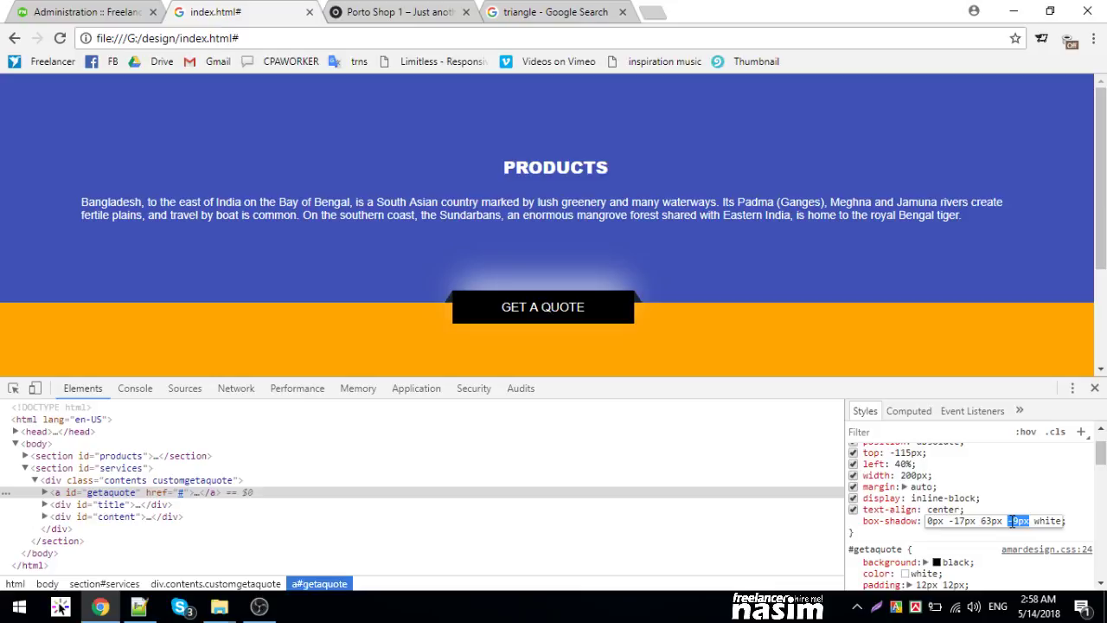
- Change the shadow colour from white to grey #b7b7b7 in the colour picker
key(Return)
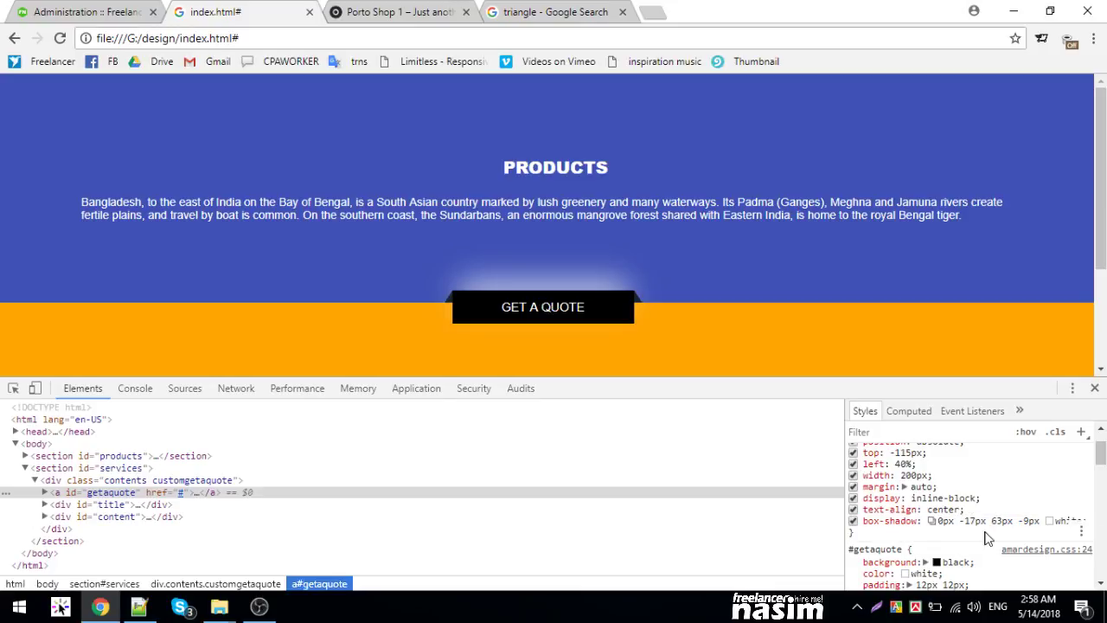
click(1051, 522)
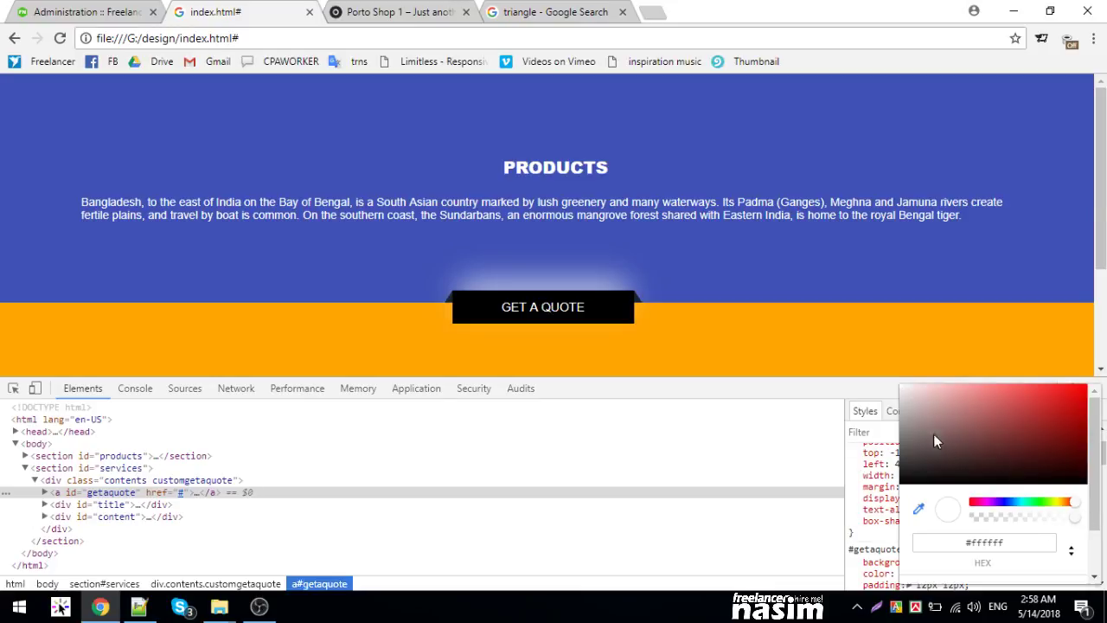
mouse_move(906, 400)
mouse_down()
mouse_move(906, 484)
mouse_move(900, 419)
mouse_up()
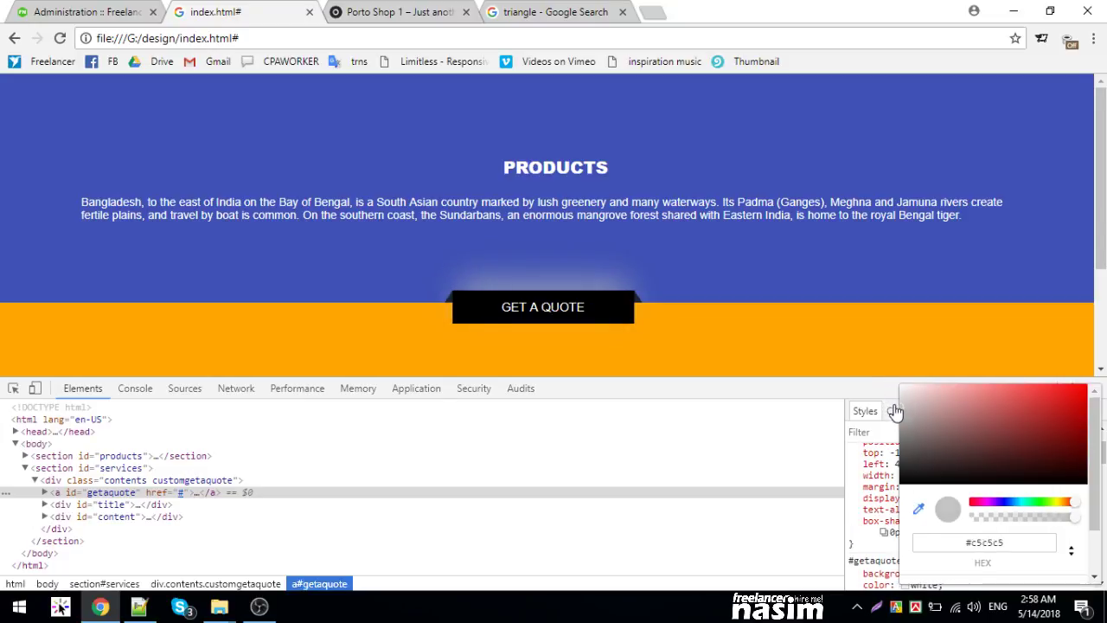
click(892, 475)
- Copy the edited stylesheet from Sources into amardesign.css in Notepad++ and save it
click(1021, 485)
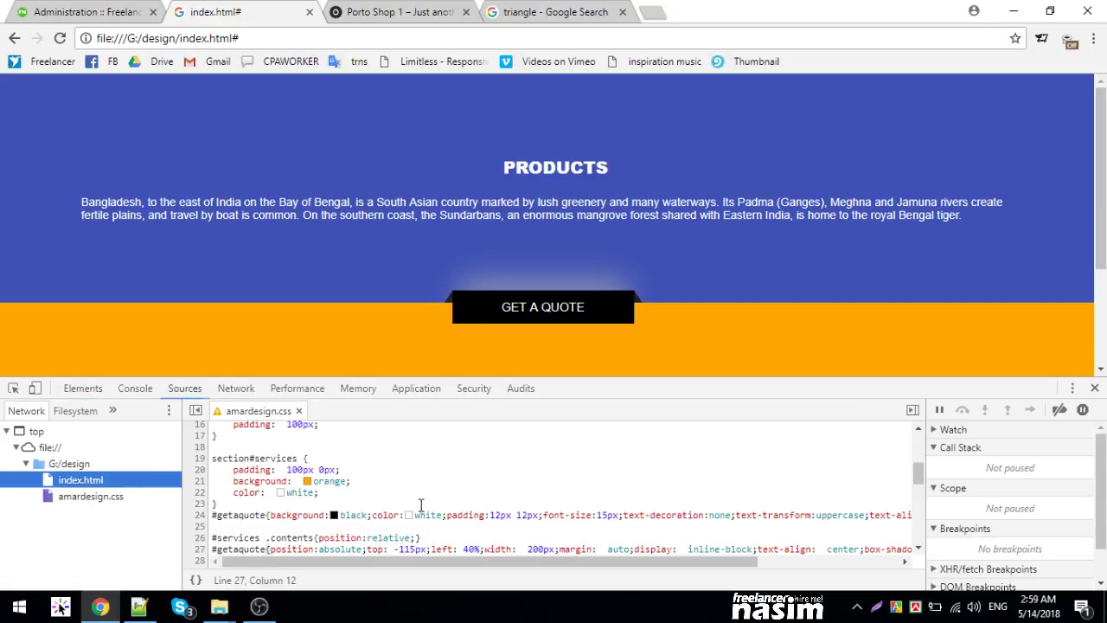
click(420, 504)
key(ctrl+a)
key(ctrl+c)
click(420, 504)
click(139, 606)
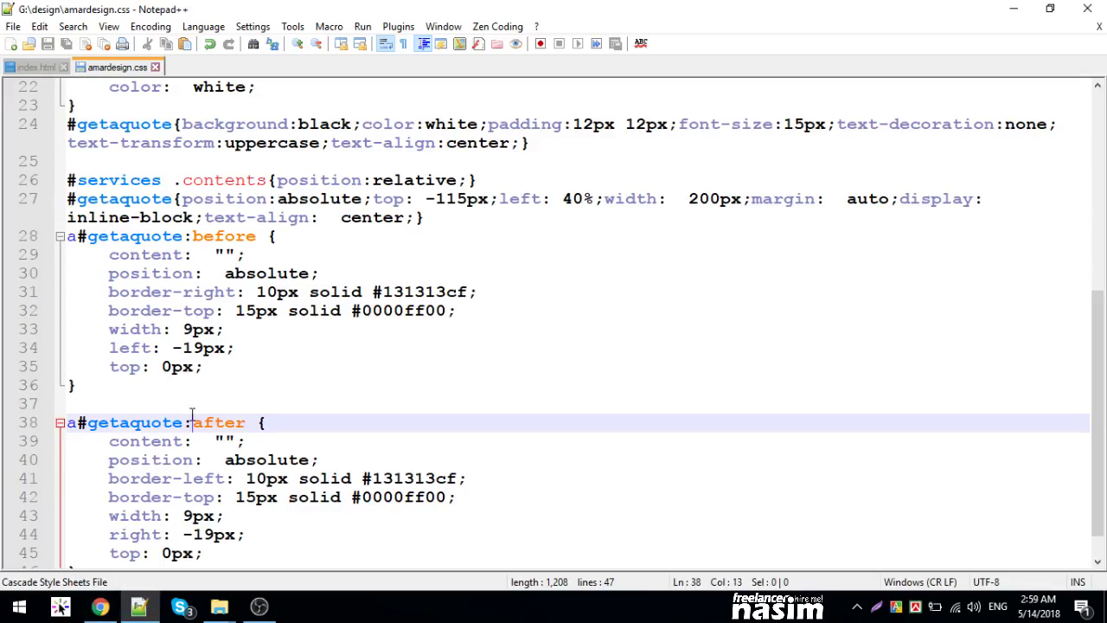
key(ctrl+a)
key(ctrl+v)
key(ctrl+s)
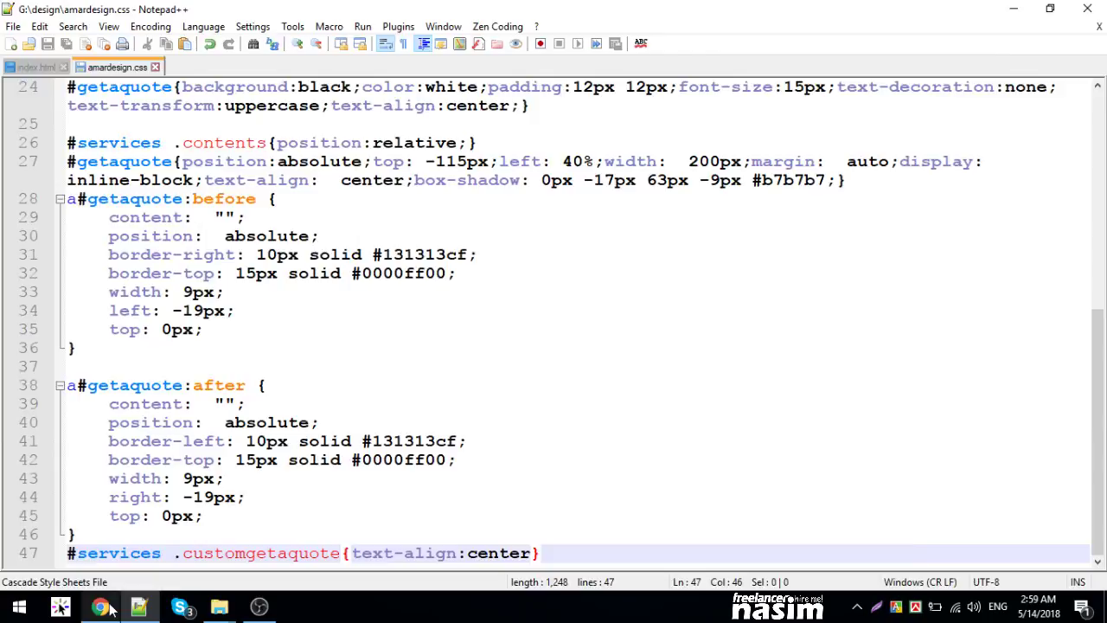
click(102, 607)
scroll(294, 337, down, 3)
- Reload the page with DevTools closed, review the sections, and open index.html in Notepad++
click(60, 38)
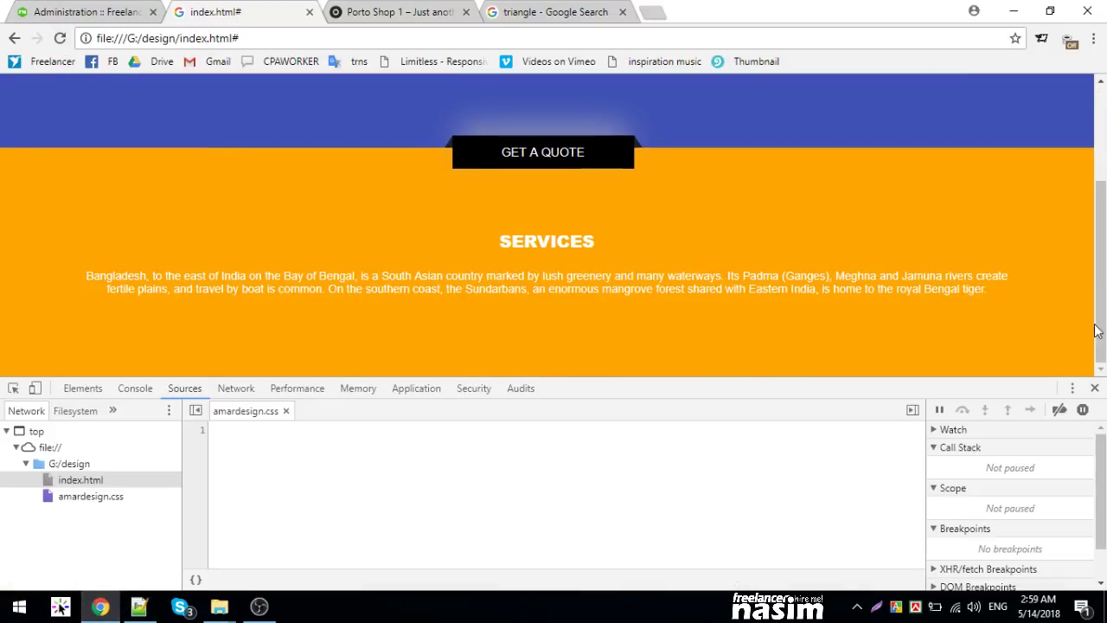
click(1095, 387)
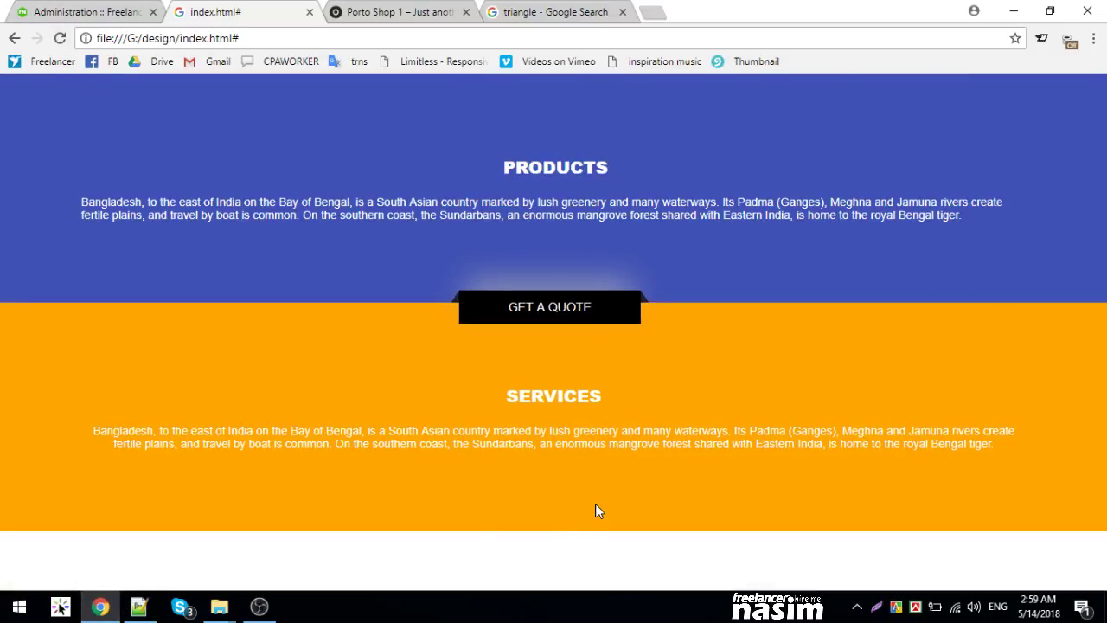
drag(533, 372, 674, 413)
click(366, 376)
drag(505, 395, 696, 404)
click(520, 413)
click(138, 606)
click(36, 67)
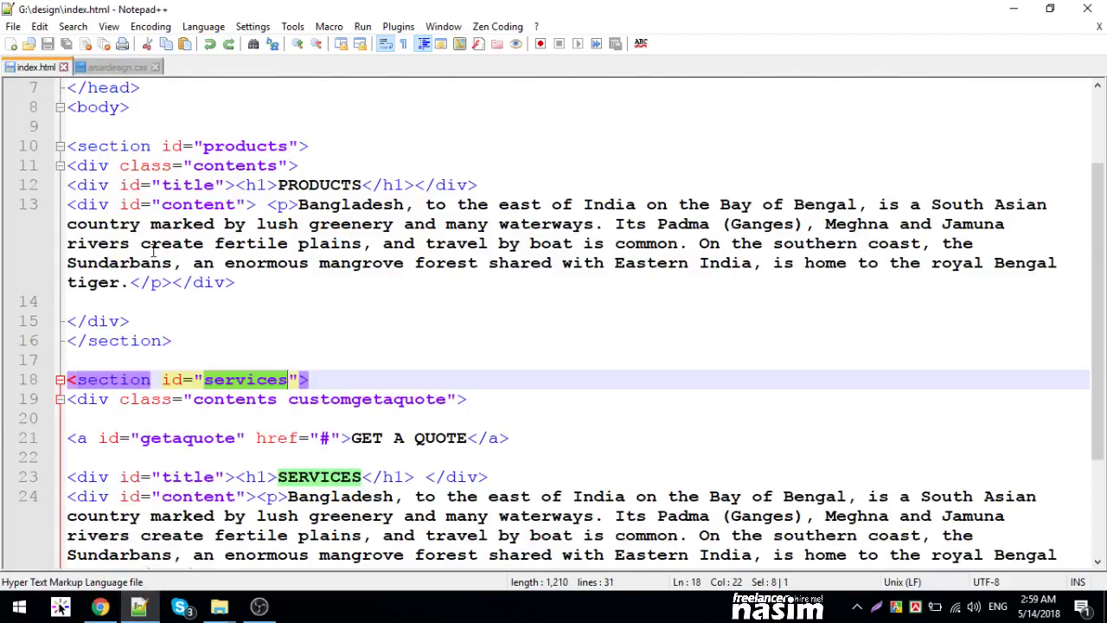
scroll(152, 251, up, 6)
- Duplicate the Products section markup below the Services section
click(121, 263)
drag(192, 457, 129, 399)
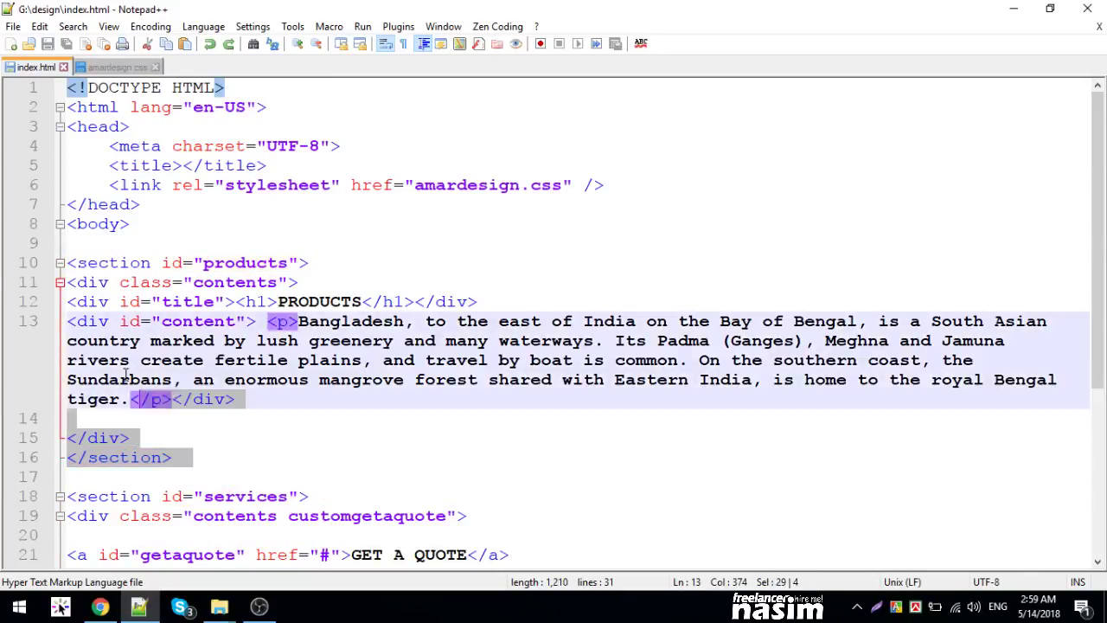
shift+click(68, 263)
scroll(182, 336, down, 5)
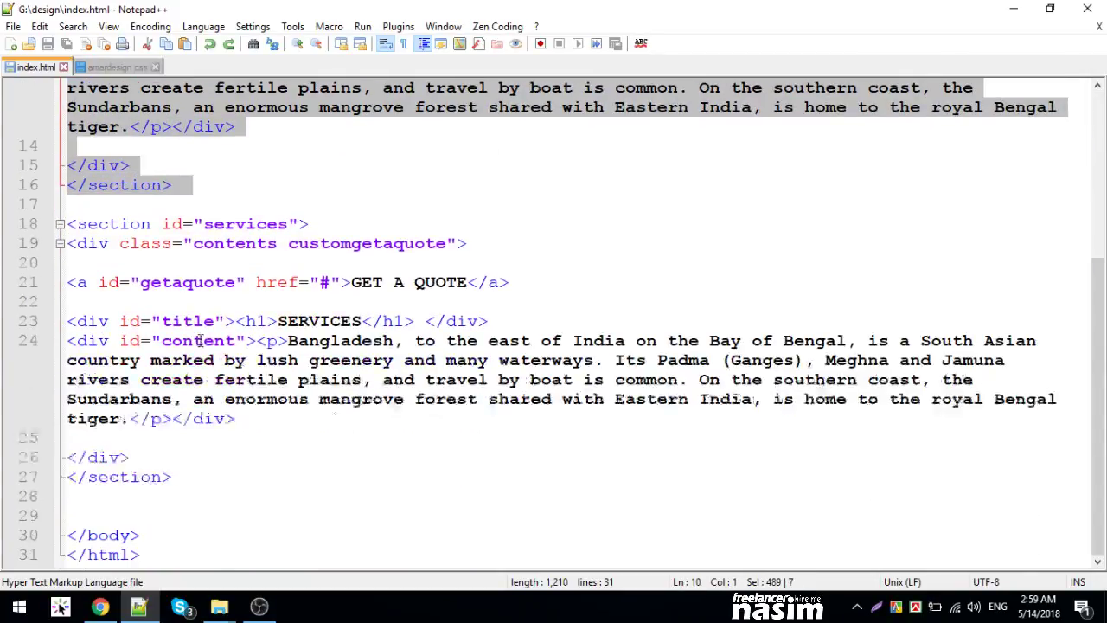
click(155, 498)
key(ctrl+v)
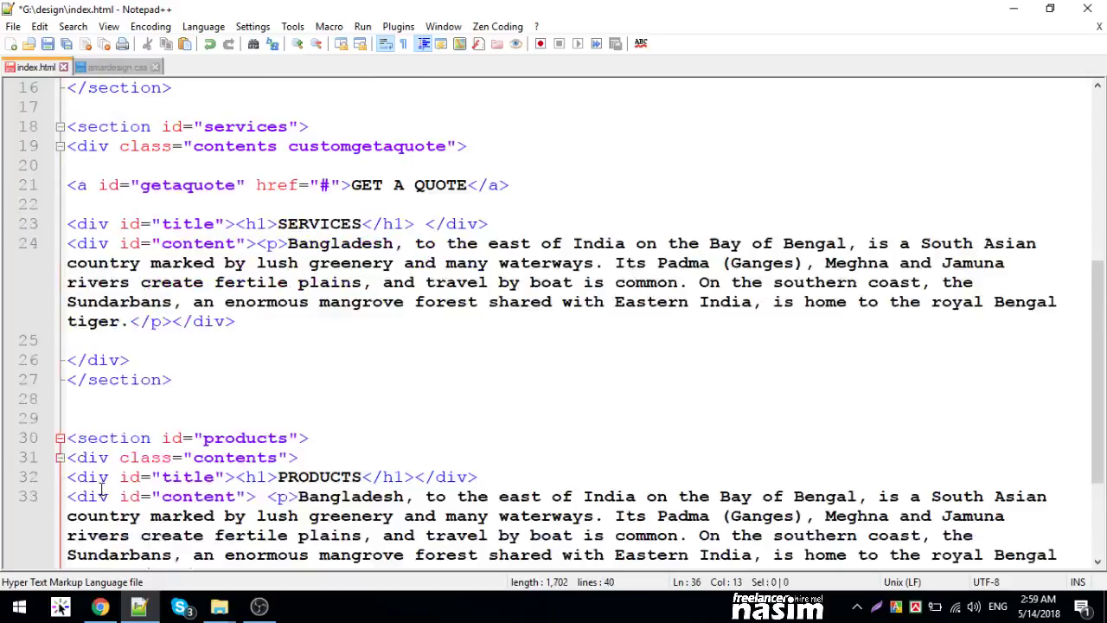
scroll(101, 490, down, 1)
- Rename the copy's heading to TEAM and its id to team, save, and reload Chrome
double_click(317, 418)
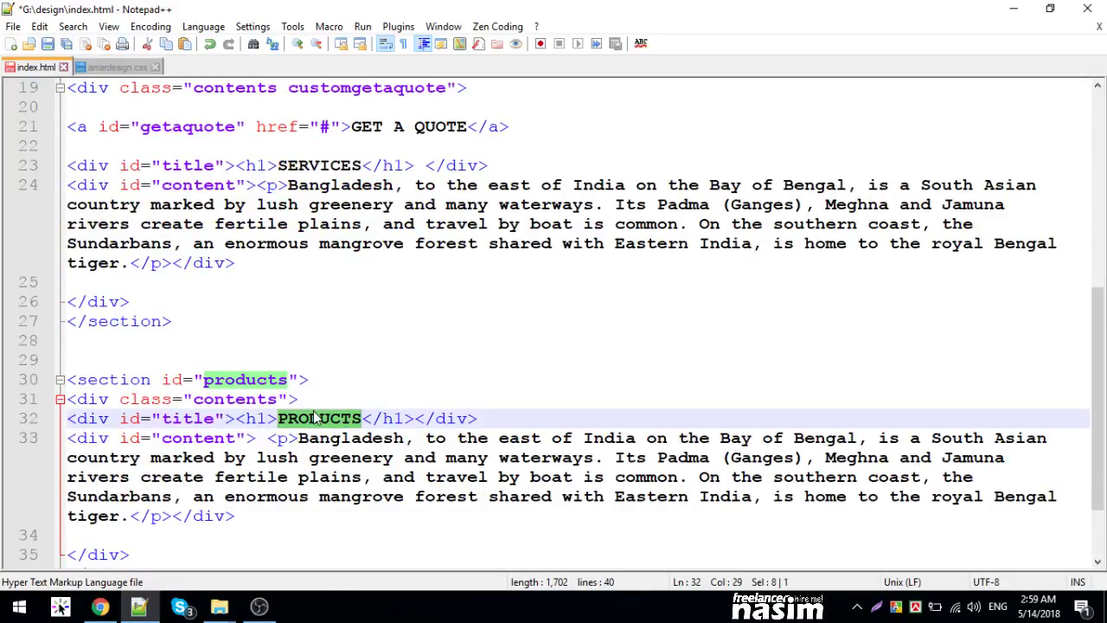
text(TEAM)
key(ctrl+s)
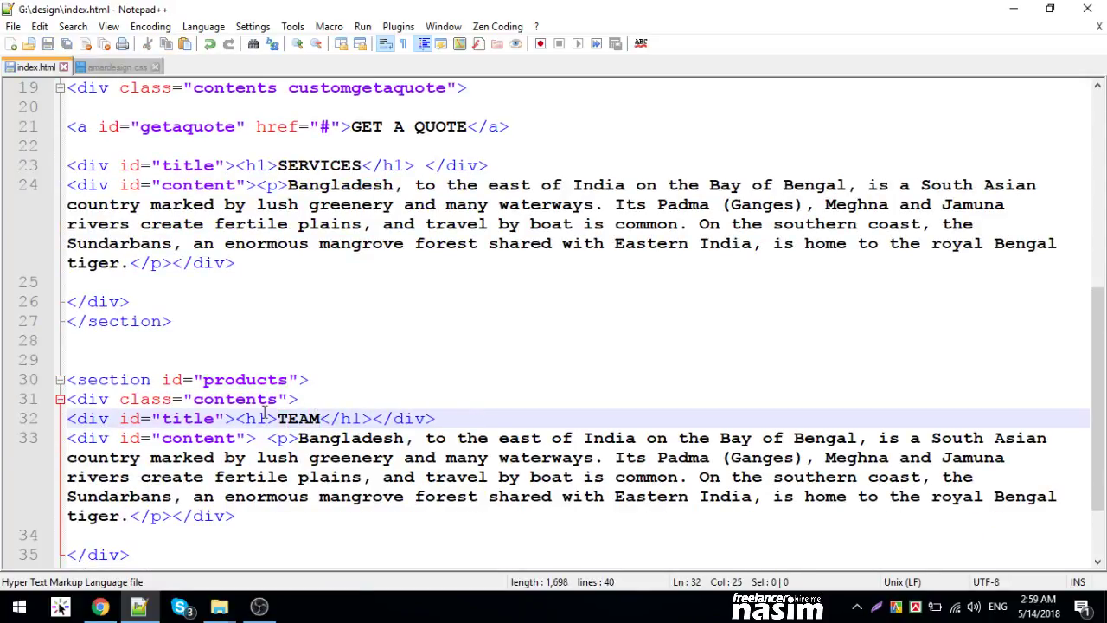
double_click(232, 379)
text(TE)
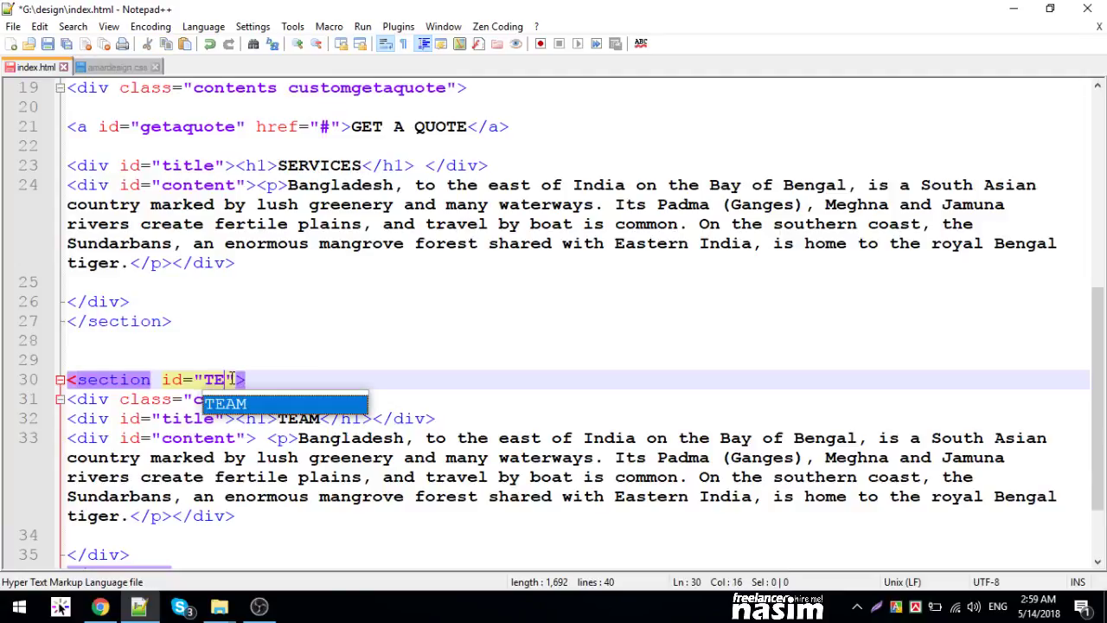
key(BackSpace)
key(BackSpace)
text(team)
key(ctrl+s)
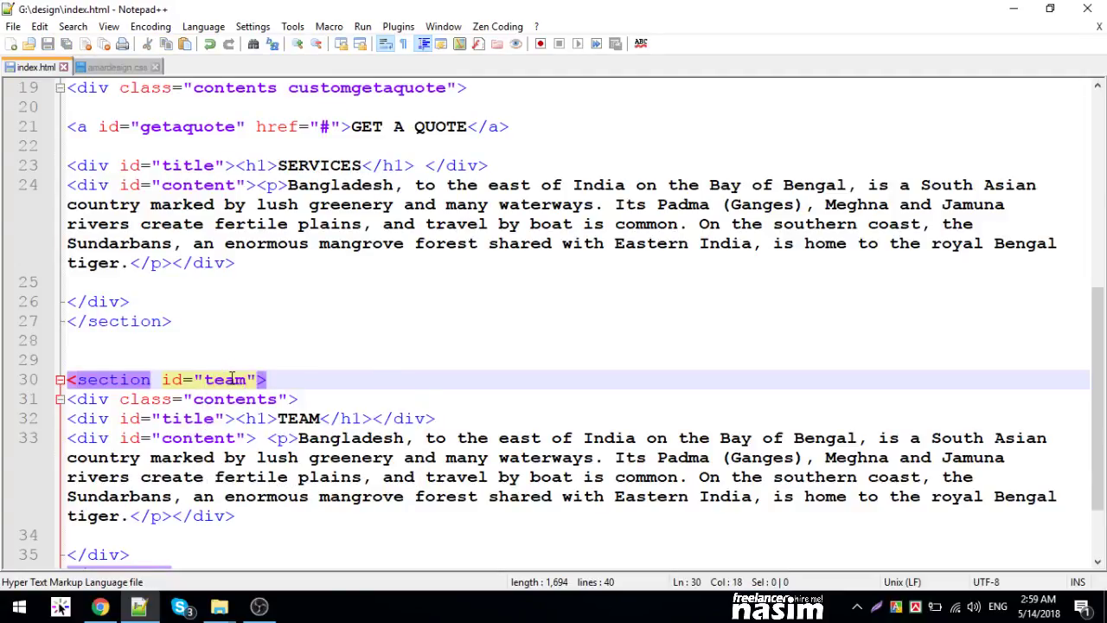
click(101, 606)
click(59, 38)
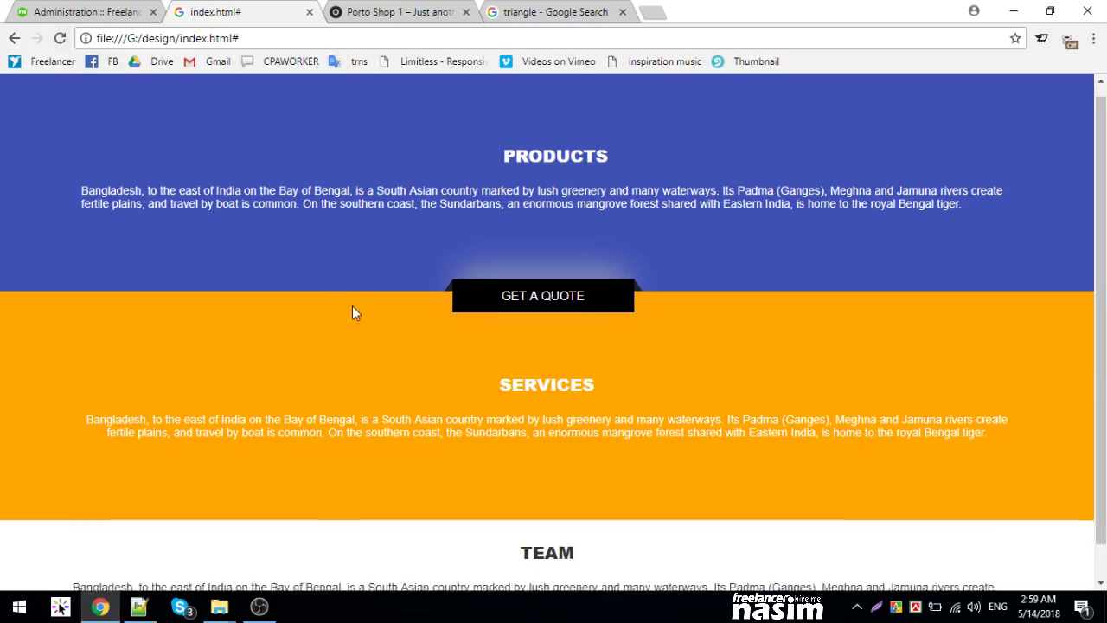
scroll(352, 306, down, 1)
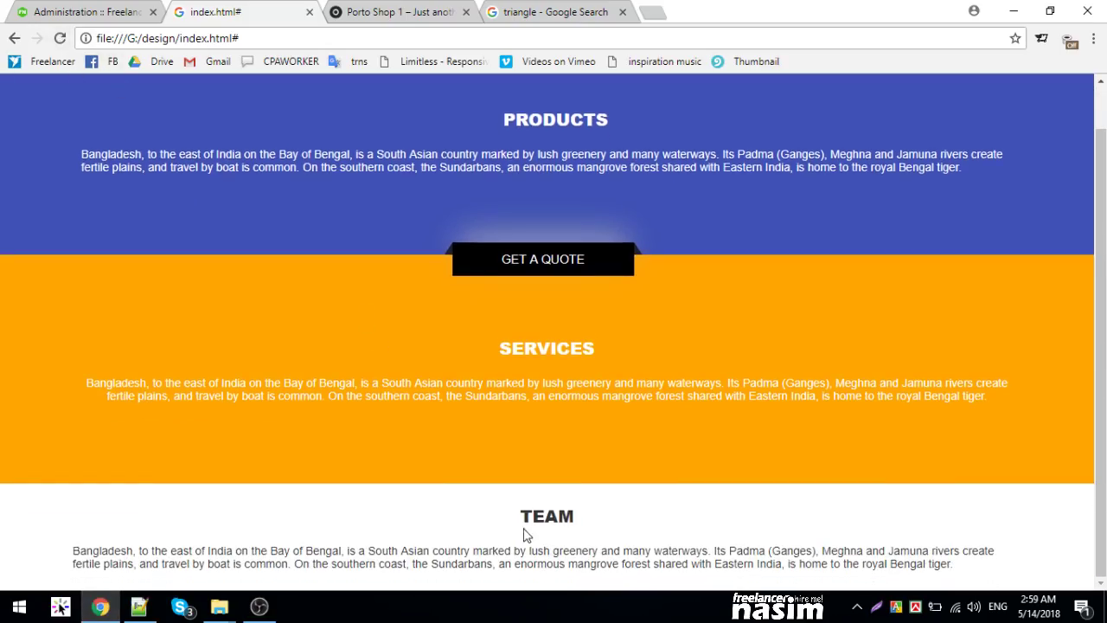
click(140, 606)
- Append a copy of the section#products rule to amardesign.css as section#team and save
click(117, 67)
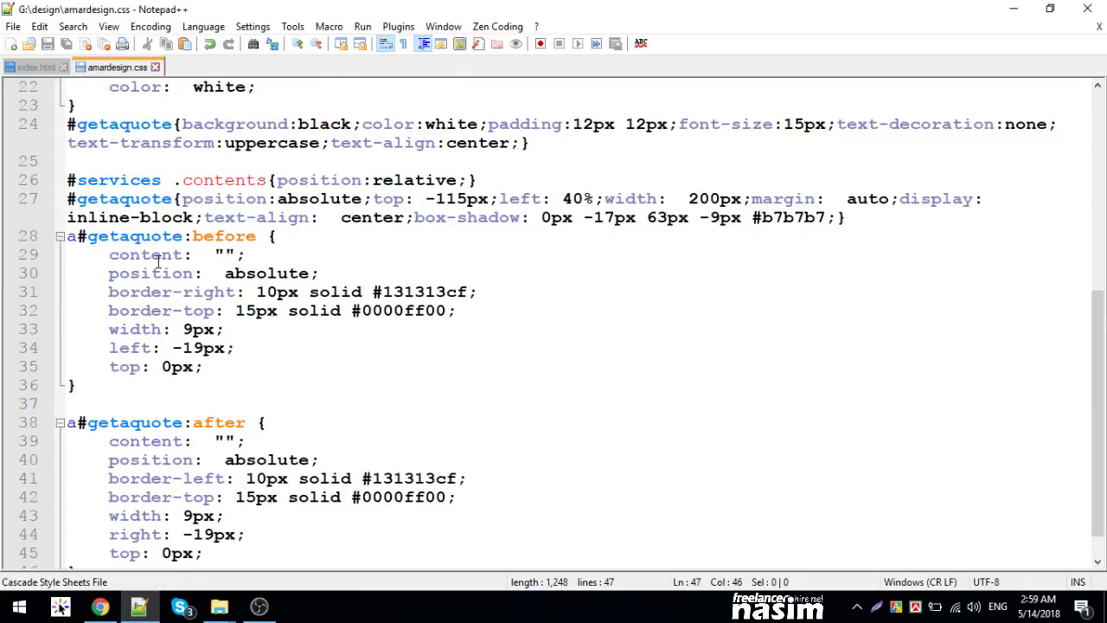
scroll(159, 259, up, 5)
scroll(128, 243, up, 3)
drag(105, 271, 57, 198)
key(ctrl+c)
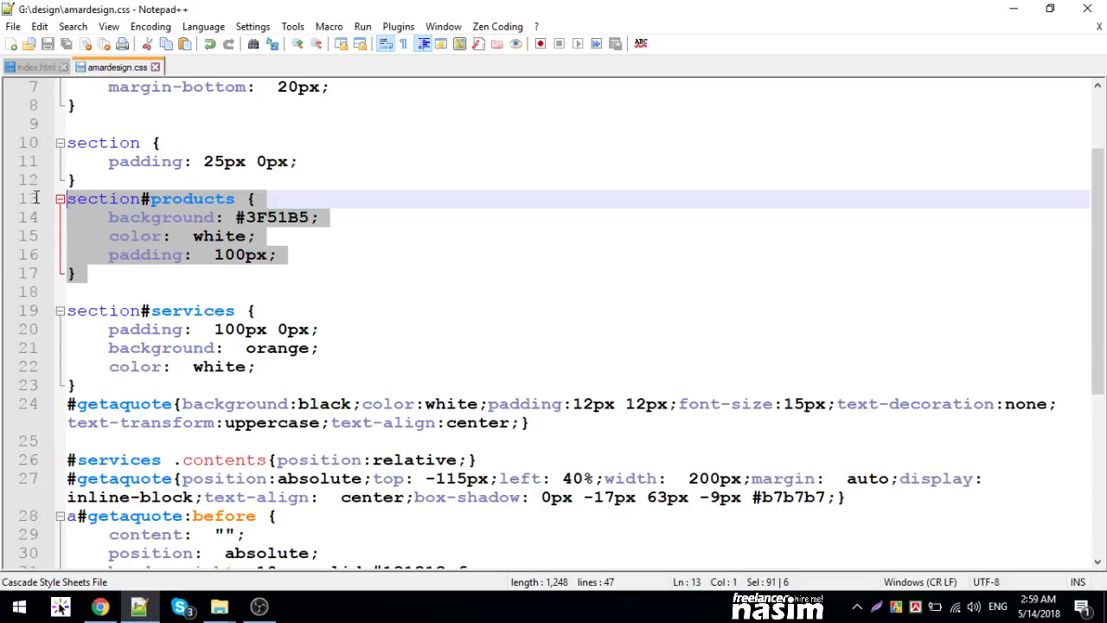
scroll(195, 289, down, 6)
mouse_move(554, 553)
mouse_down()
mouse_move(76, 534)
mouse_move(551, 552)
mouse_up()
key(Delete)
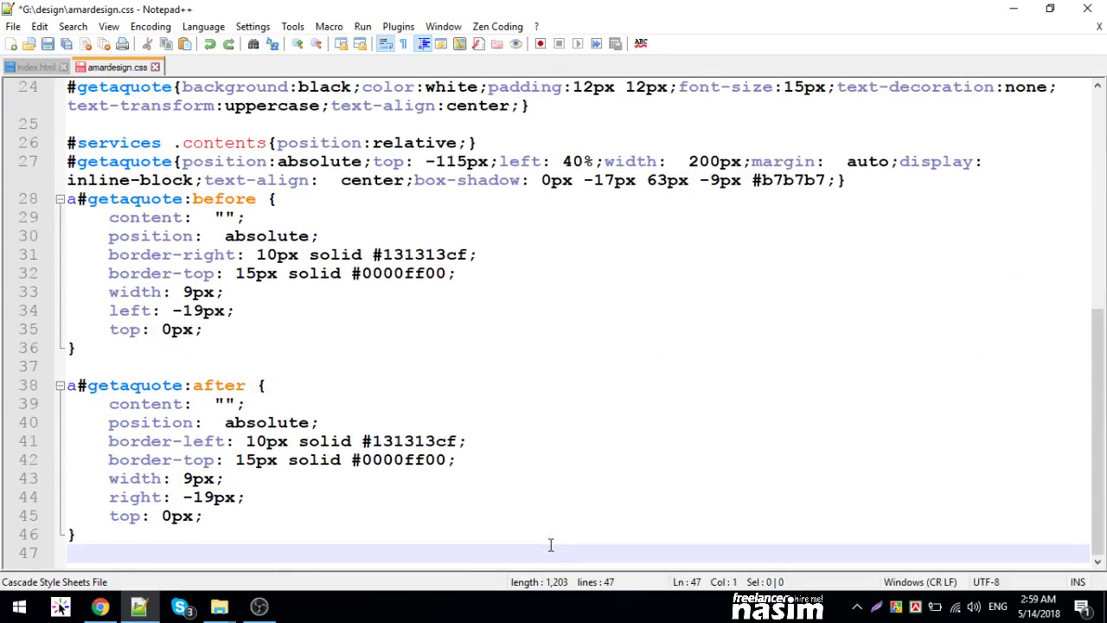
key(ctrl+z)
key(Return)
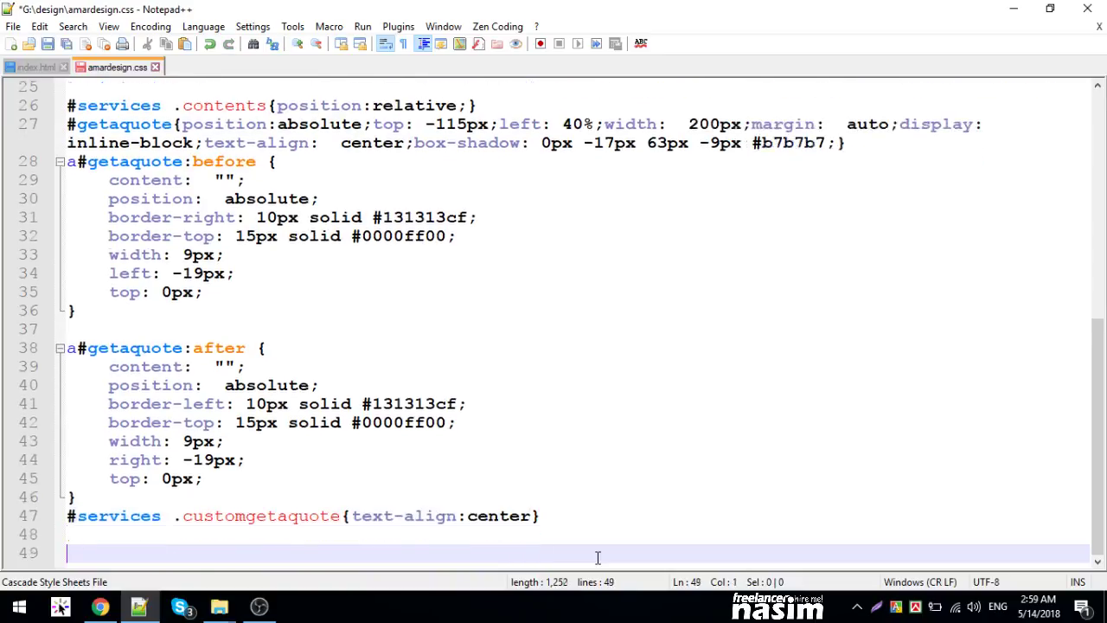
key(ctrl+v)
double_click(184, 460)
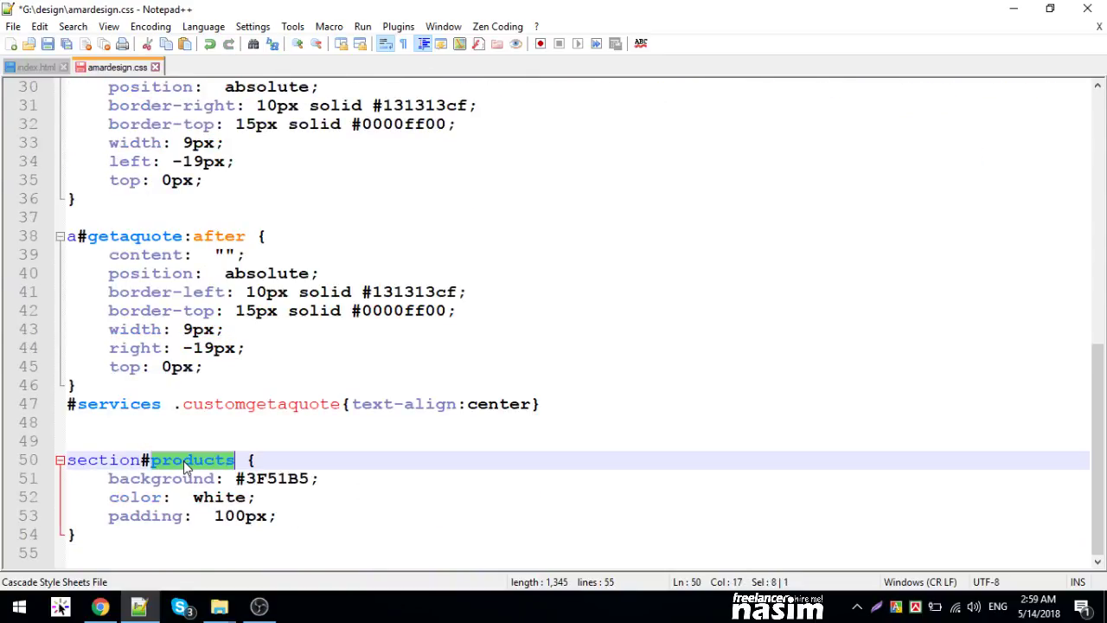
text(team)
key(Escape)
key(ctrl+s)
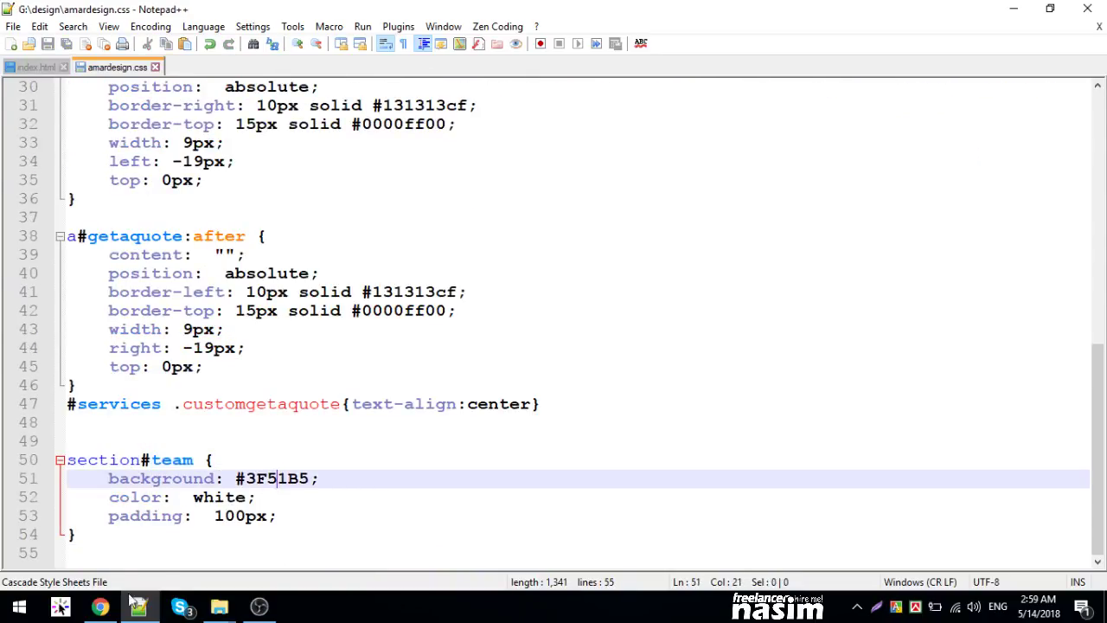
click(102, 607)
- Reload the page and inspect the Team section's background colour
key(F5)
scroll(303, 346, down, 2)
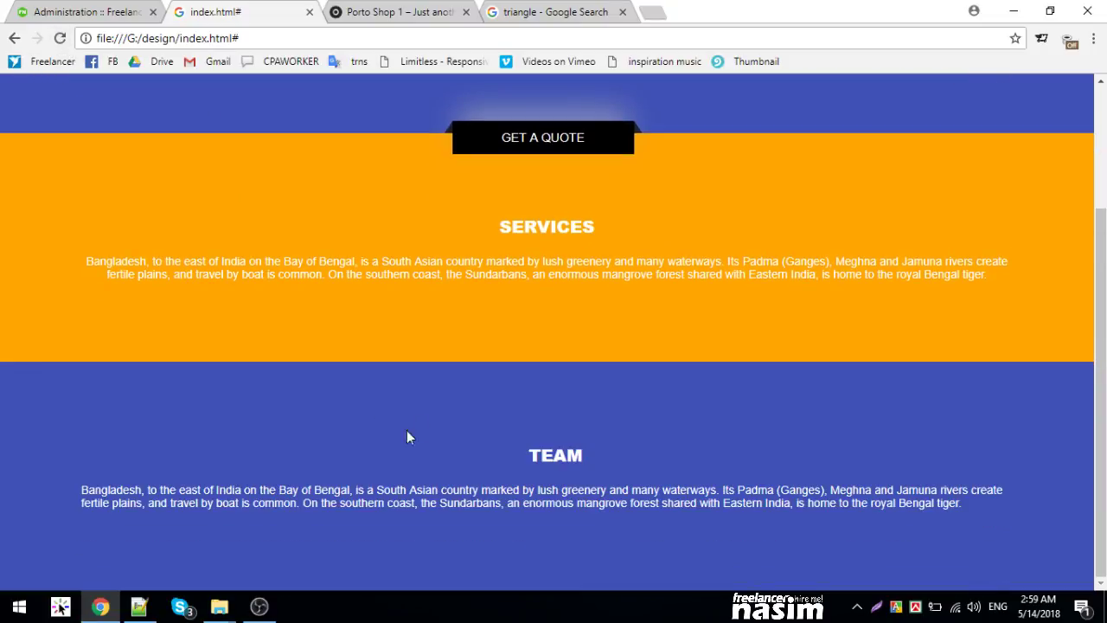
scroll(372, 403, up, 3)
scroll(366, 398, down, 3)
right_click(208, 408)
click(251, 396)
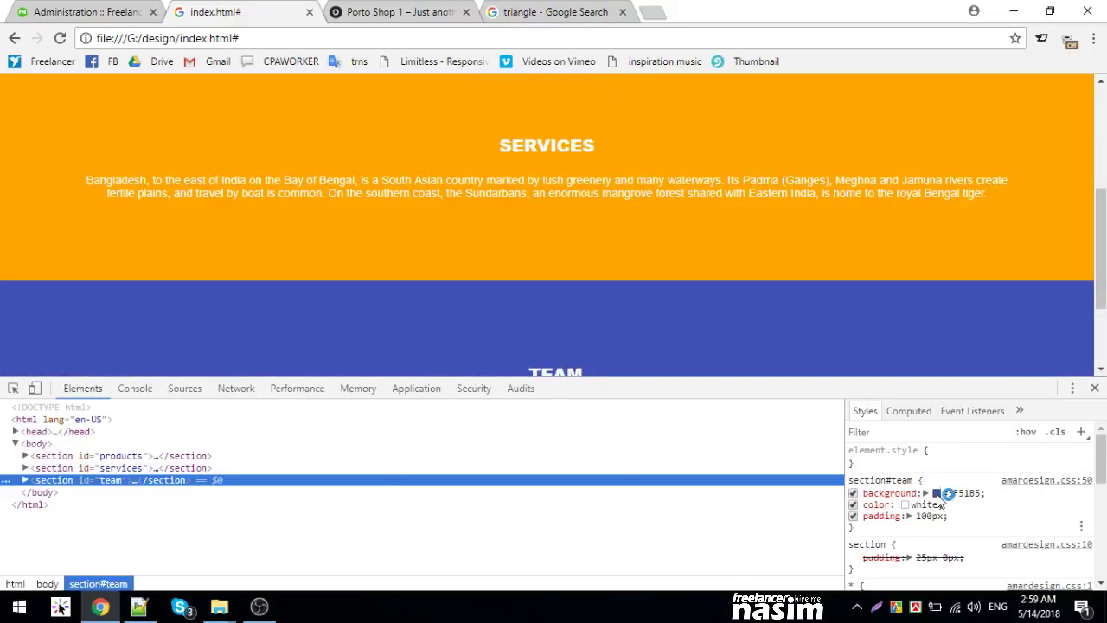
click(939, 496)
scroll(941, 519, down, 2)
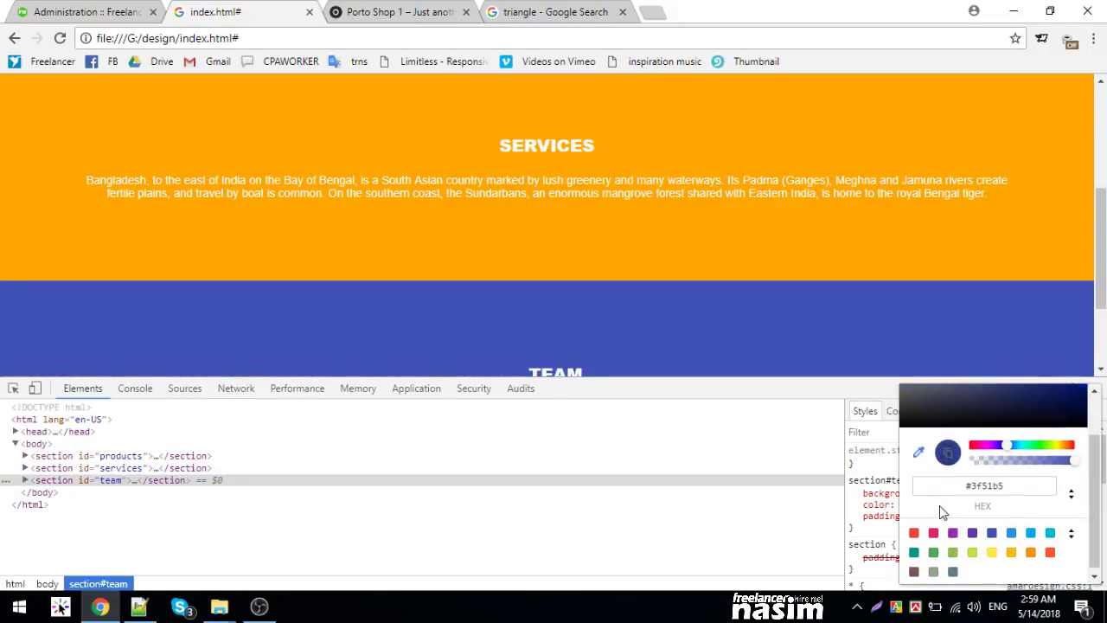
- Try green, indigo, cyan and blue palette colours, then settle on purple #9C27B0
click(934, 551)
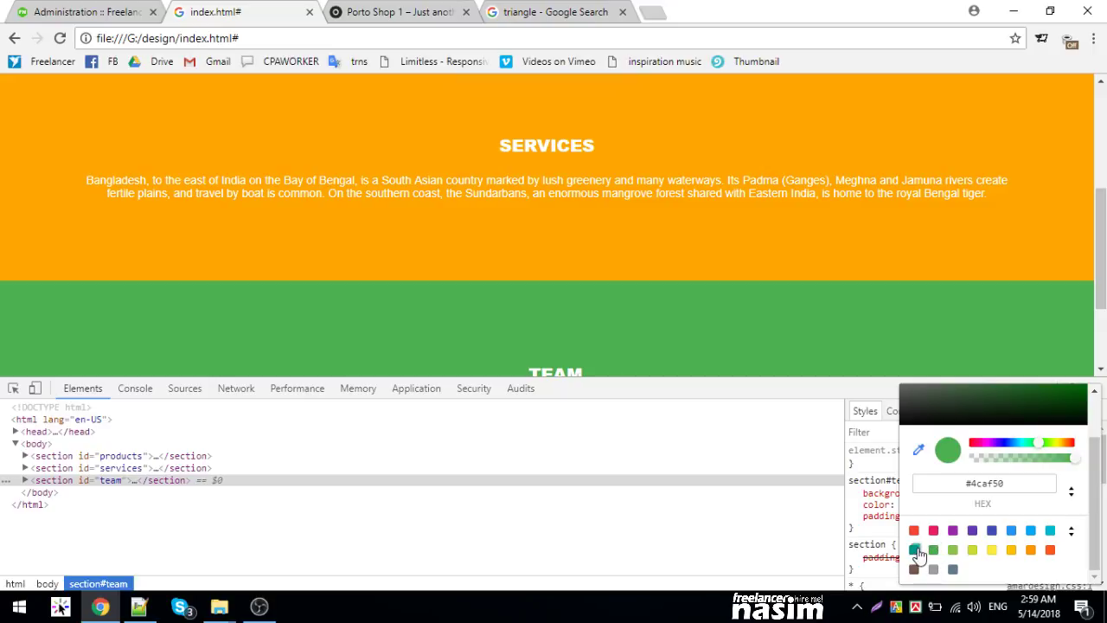
click(915, 551)
click(992, 532)
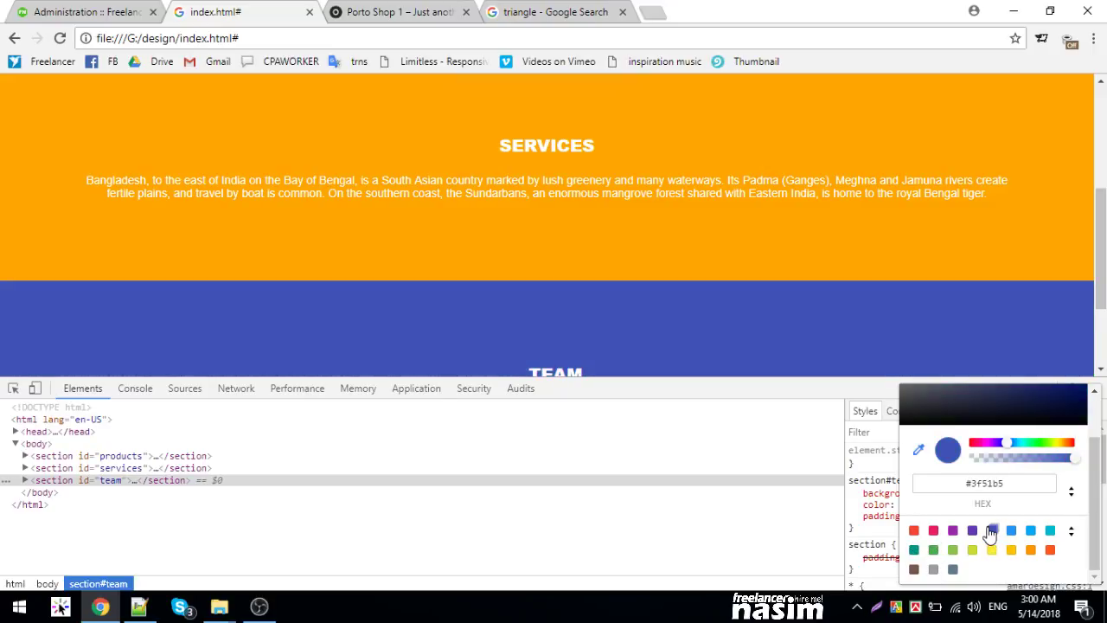
click(1049, 532)
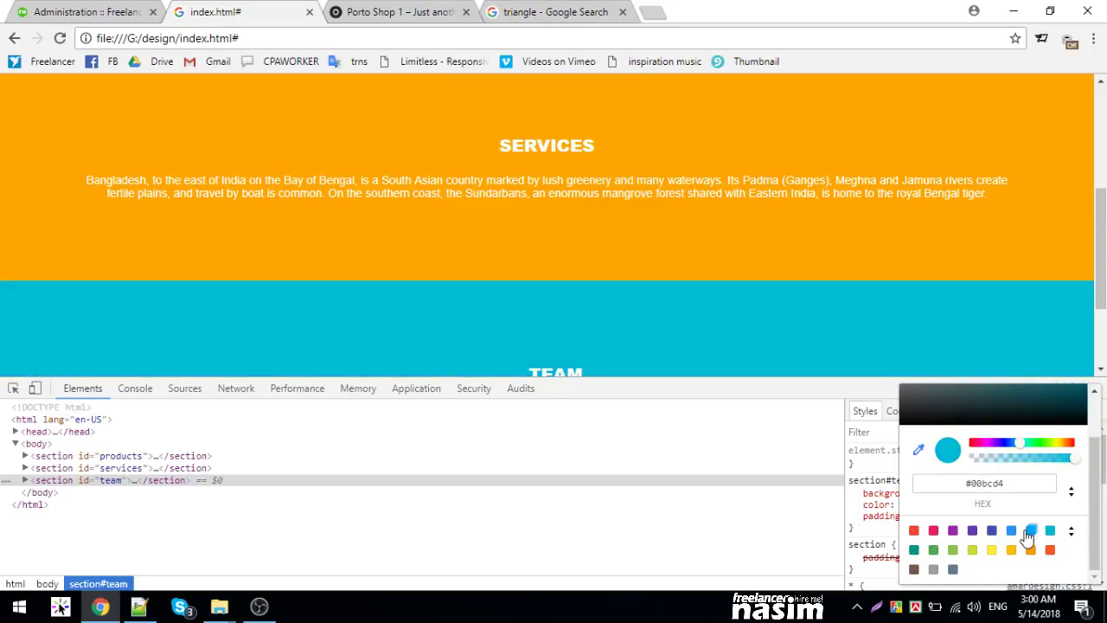
click(1030, 531)
click(1012, 531)
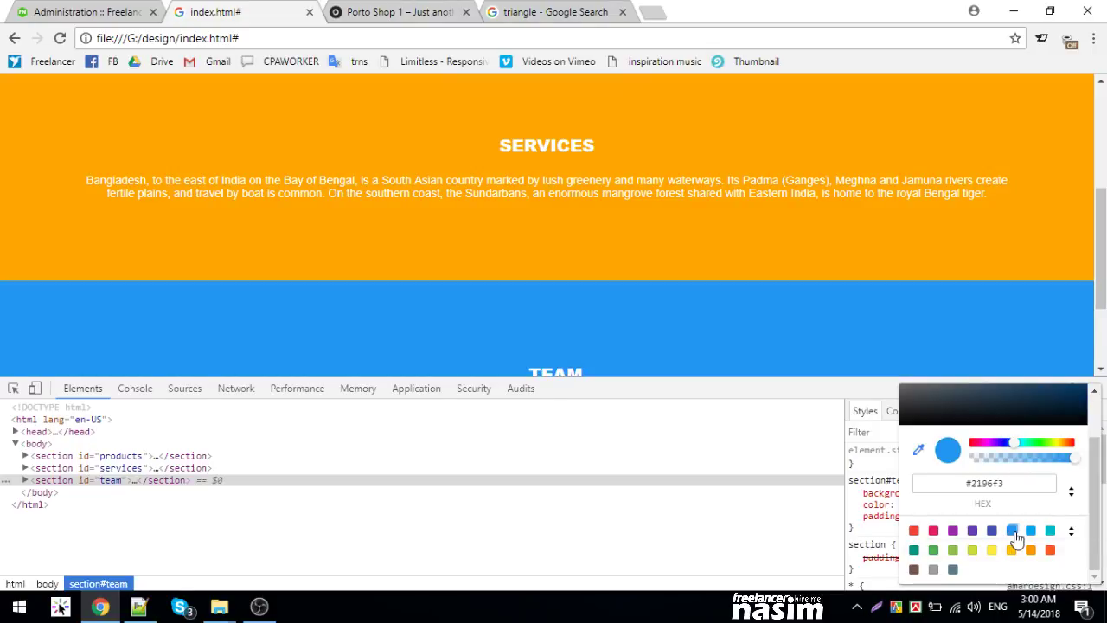
scroll(1017, 539, up, 2)
click(1068, 418)
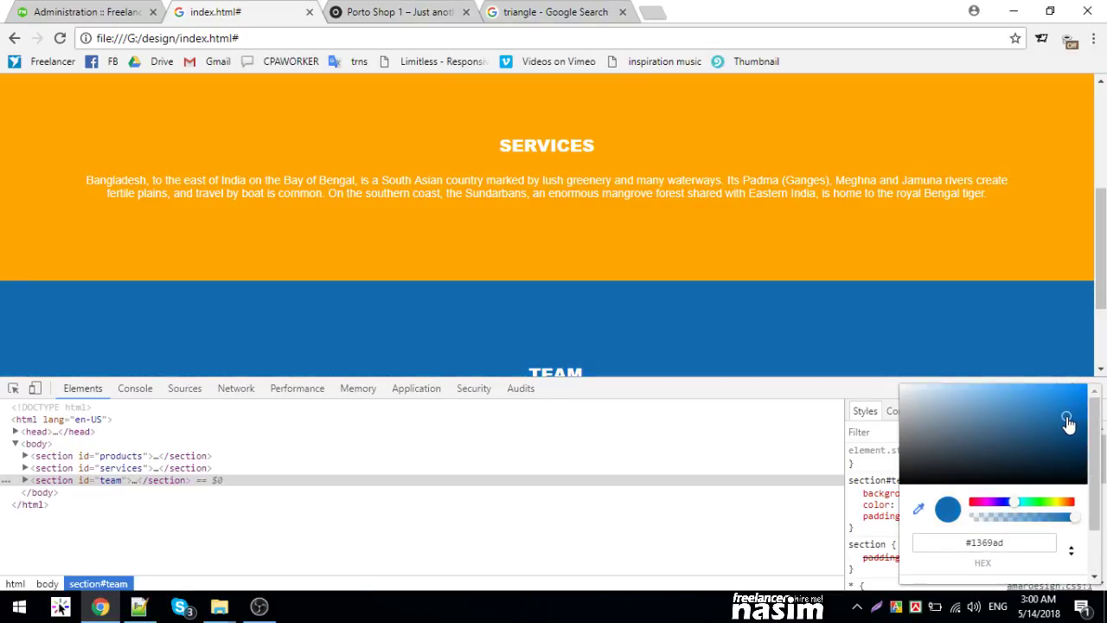
drag(1068, 419, 1053, 415)
scroll(796, 324, up, 3)
scroll(796, 325, down, 5)
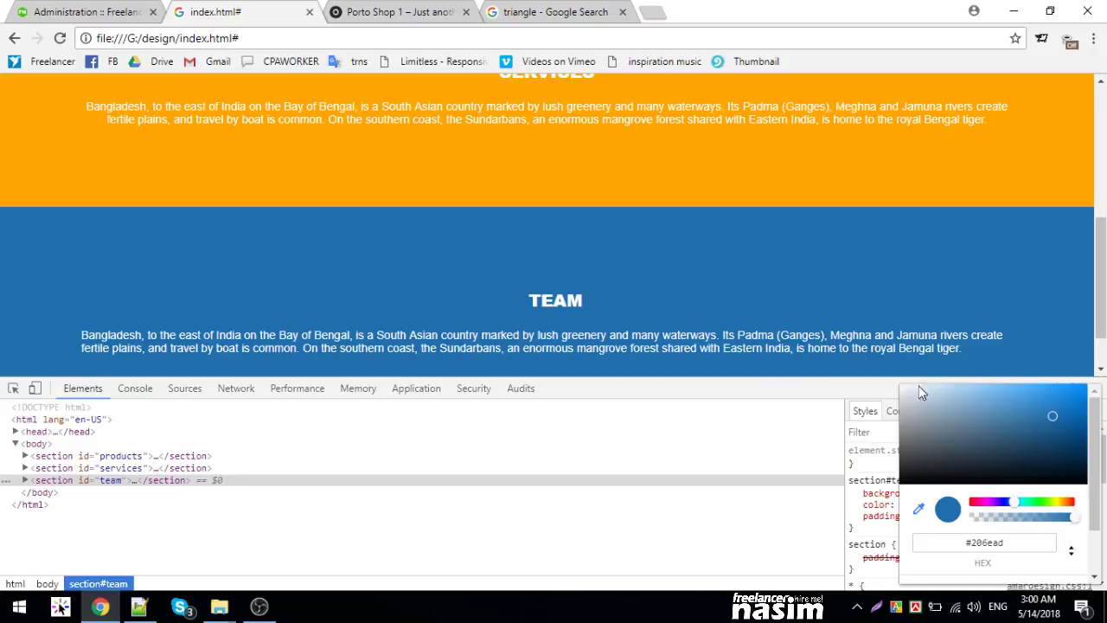
scroll(977, 484, down, 2)
click(953, 530)
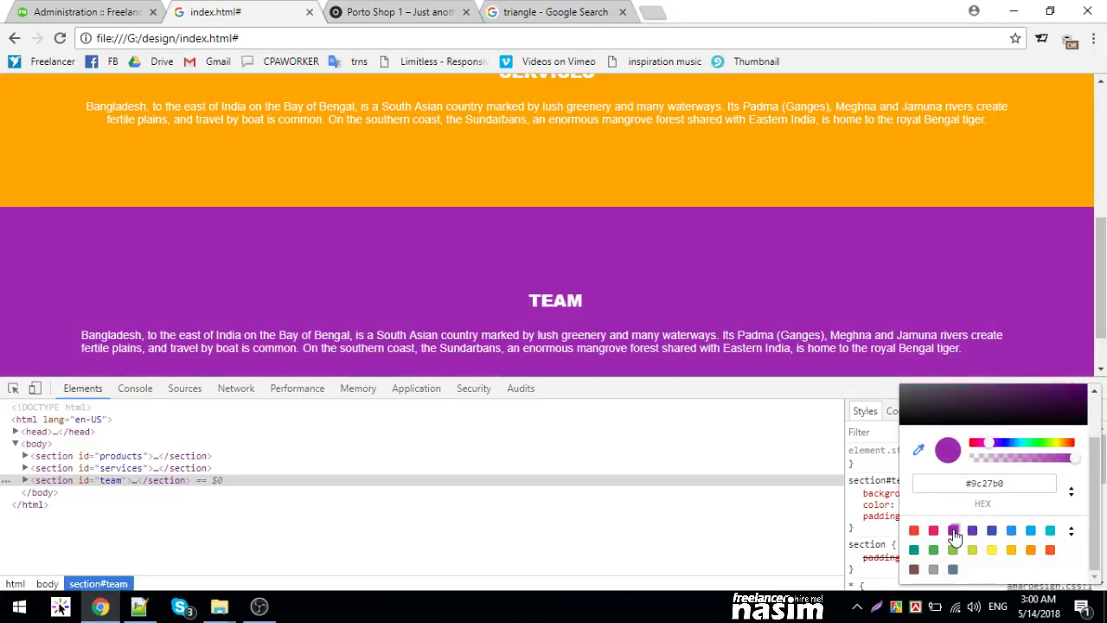
click(873, 541)
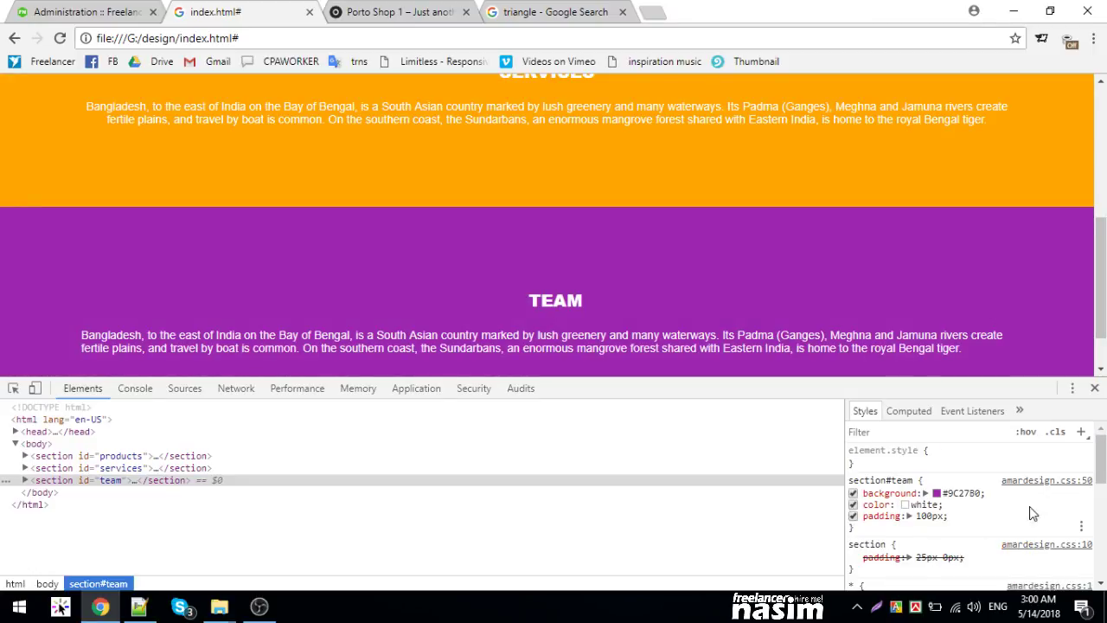
click(1047, 480)
- Copy the edited stylesheet over amardesign.css in Notepad++ and save it
key(ctrl+a)
click(138, 606)
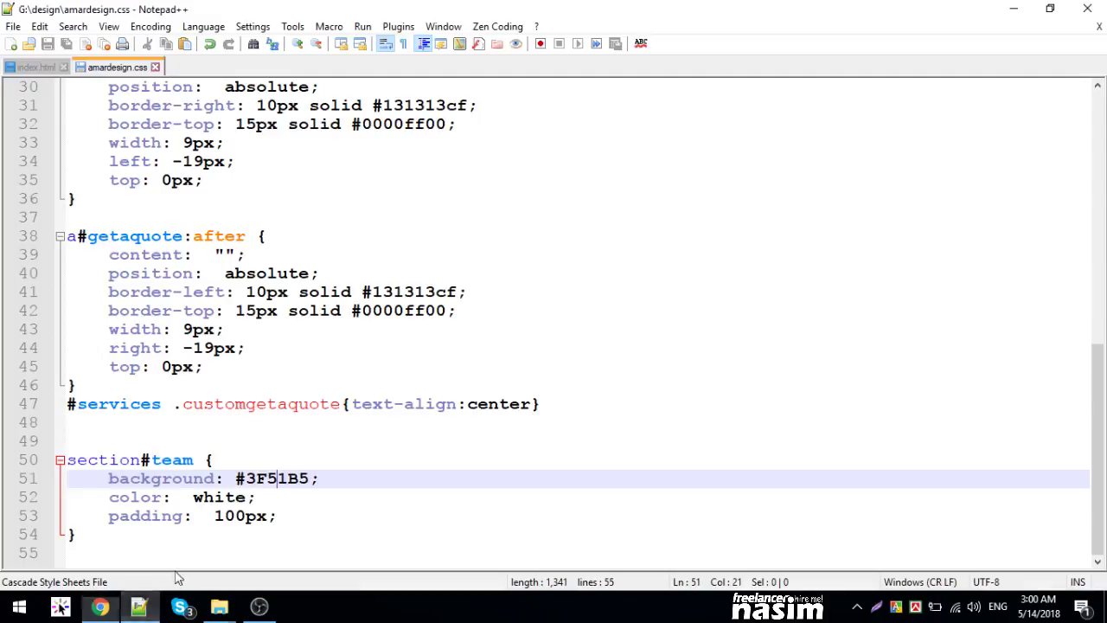
key(ctrl+a)
key(ctrl+v)
key(ctrl+s)
- Reload the page in Chrome and close DevTools
click(100, 607)
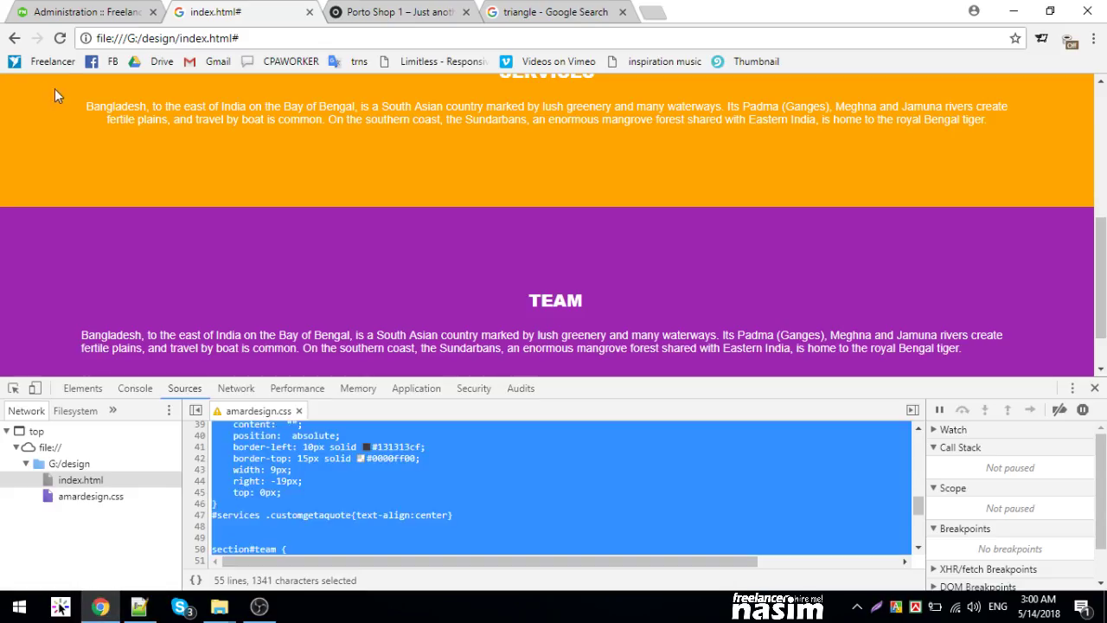
click(60, 38)
click(1095, 387)
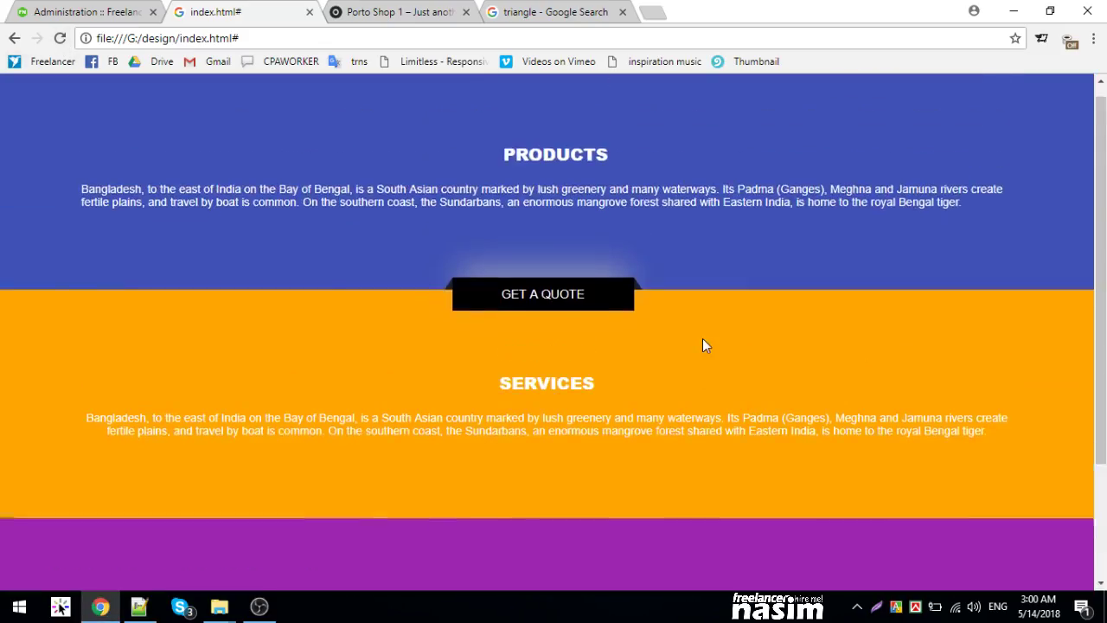
scroll(702, 338, up, 1)
scroll(703, 338, down, 3)
scroll(666, 339, up, 3)
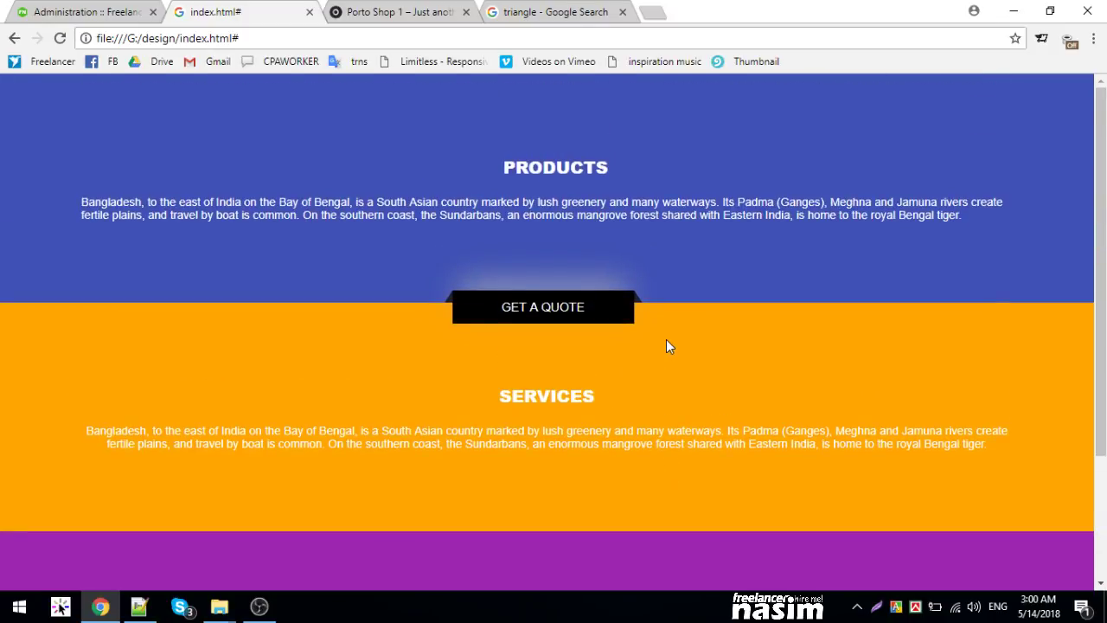
scroll(666, 339, down, 2)
scroll(666, 339, down, 1)
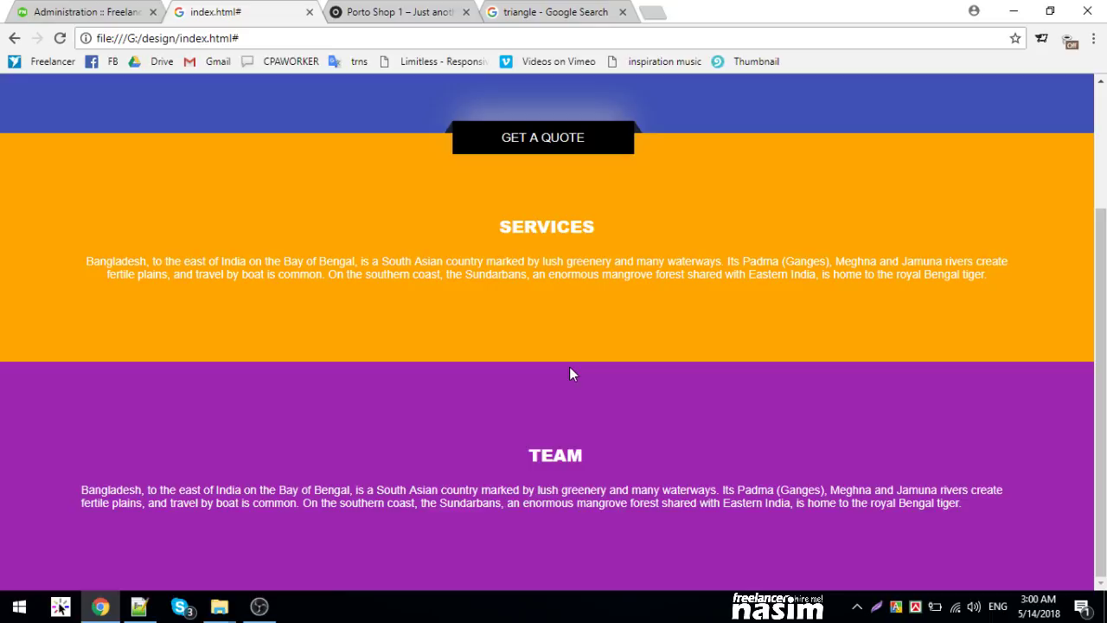
scroll(569, 367, up, 3)
scroll(570, 367, down, 3)
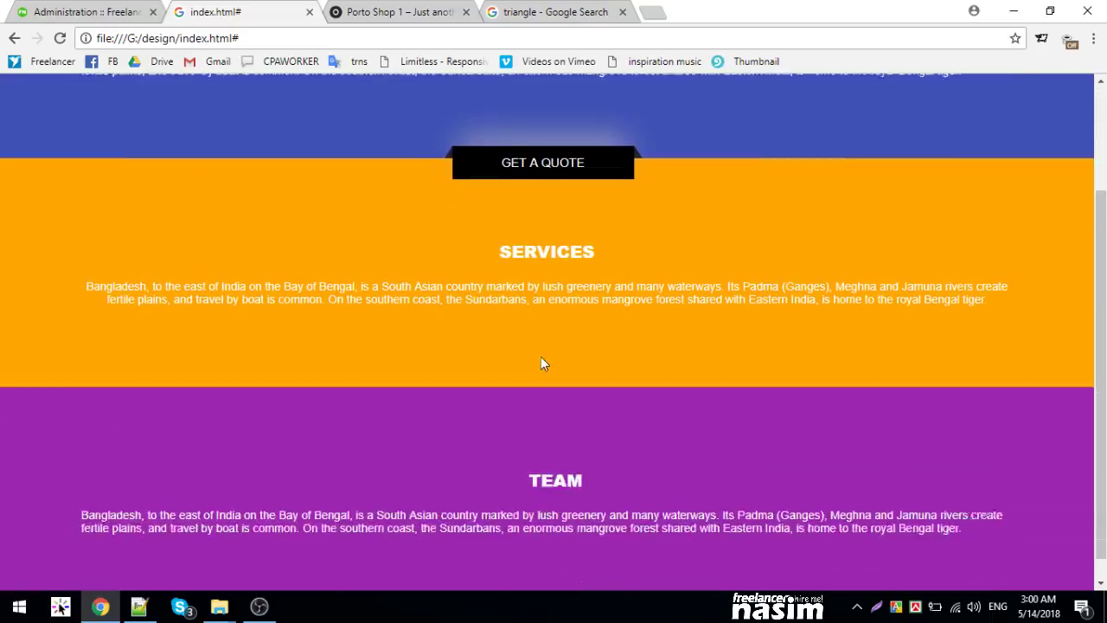
- Inspect the Team section and add a new section#team:before style rule
right_click(339, 386)
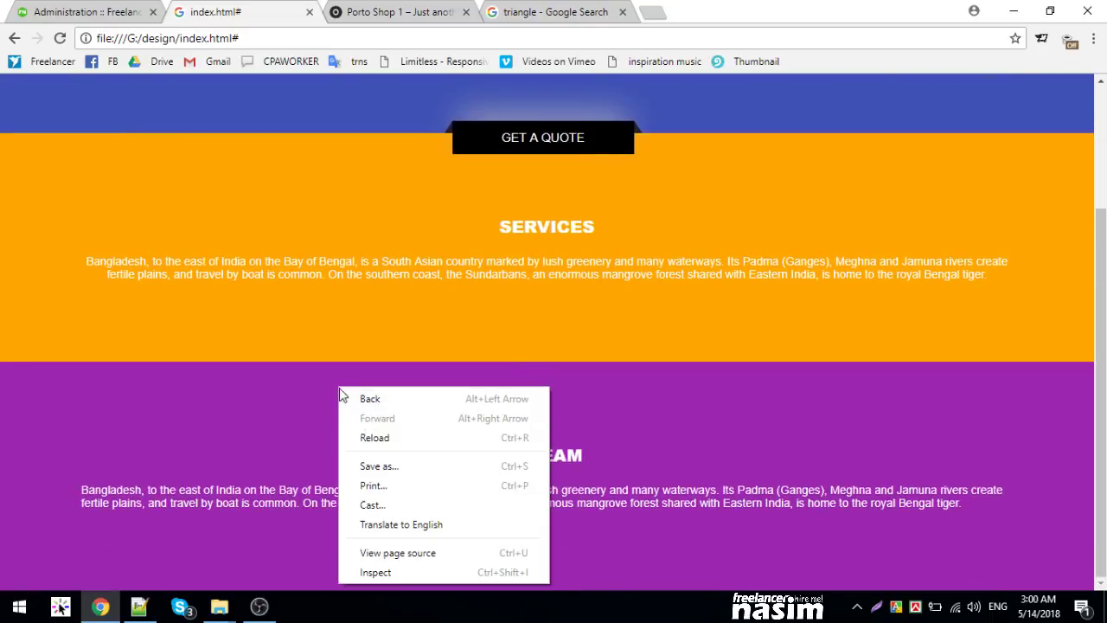
click(376, 572)
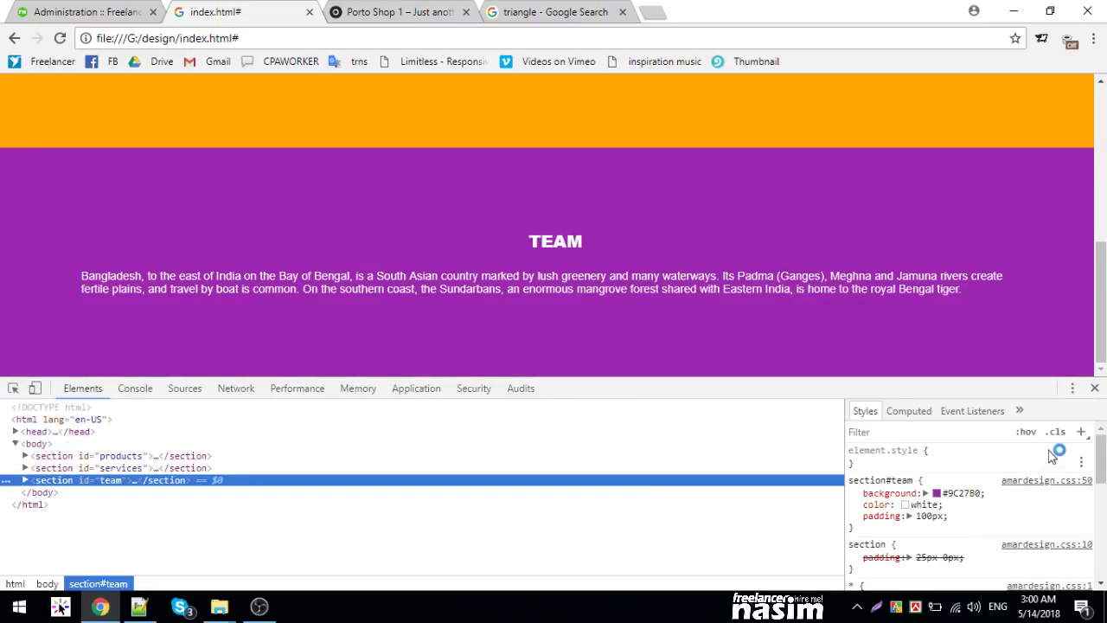
click(1081, 432)
key(End)
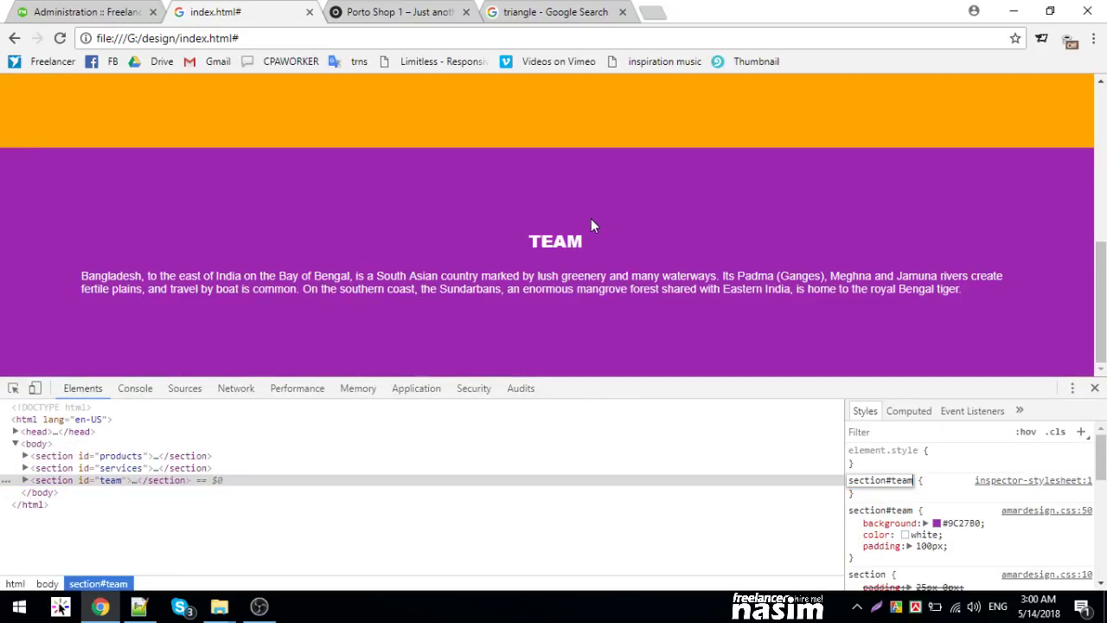
text(:before)
key(Return)
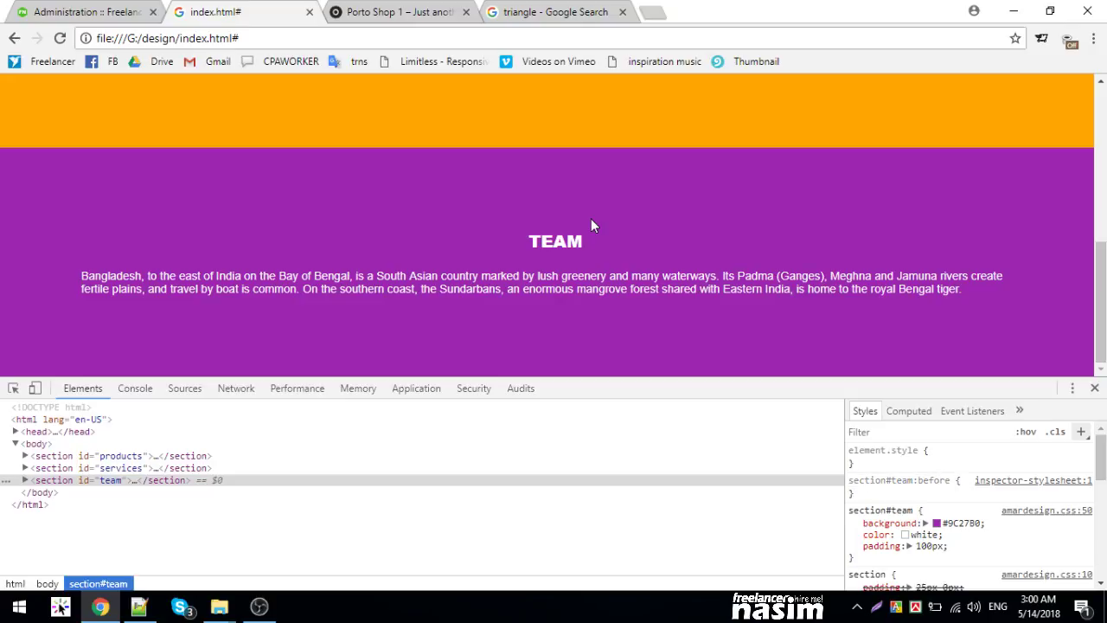
- Give the :before rule empty content, width 50% and height 10px
click(884, 493)
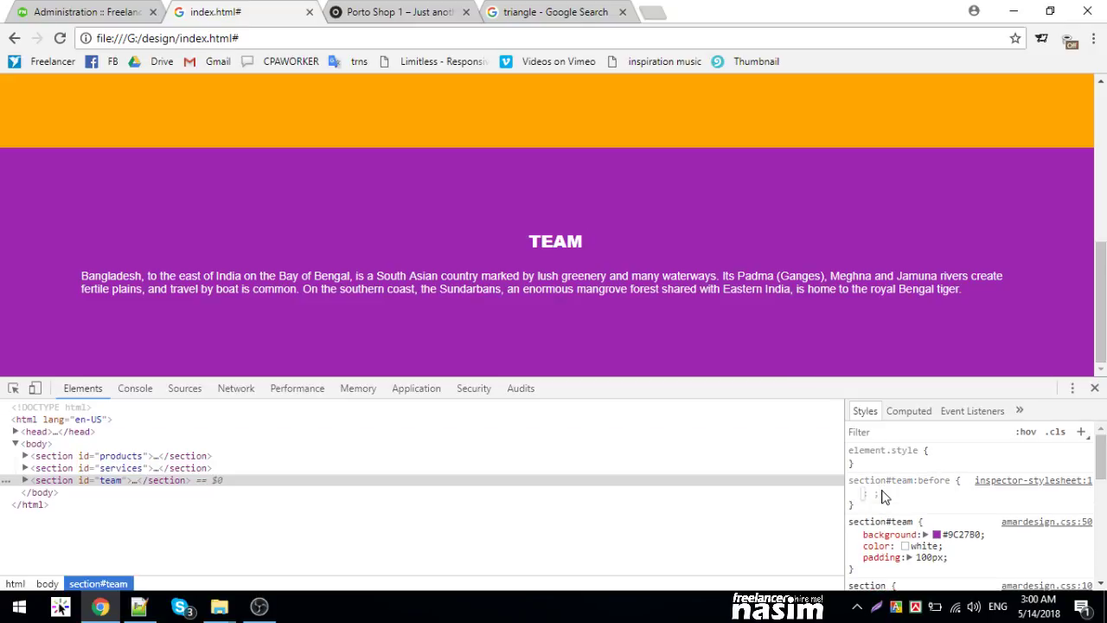
text(content)
key(Tab)
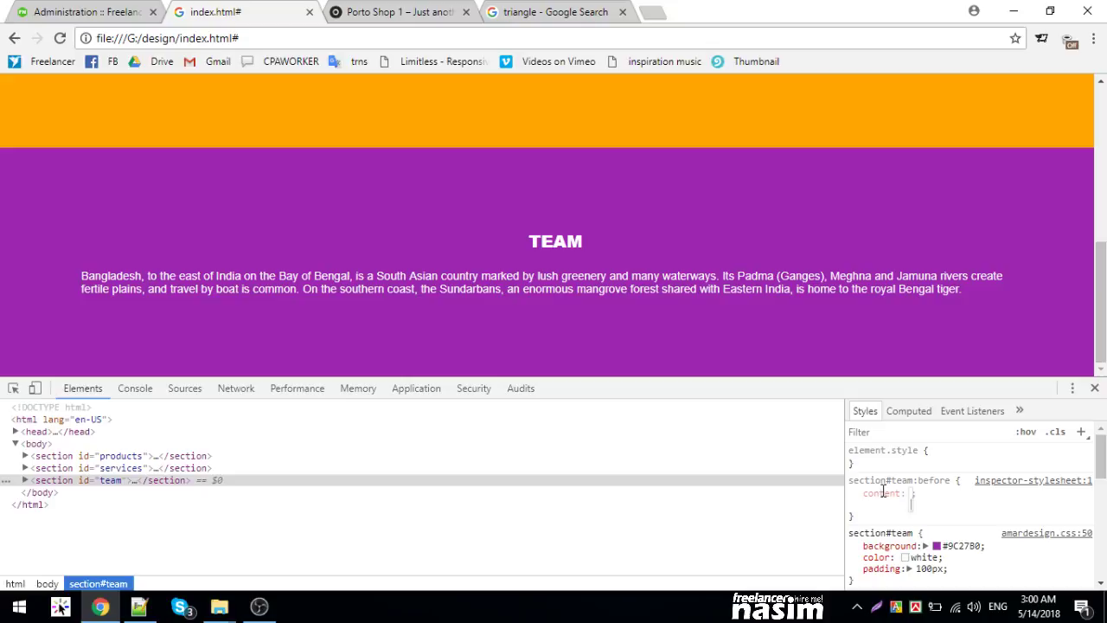
text("")
key(Return)
text(width)
key(Tab)
text(50%)
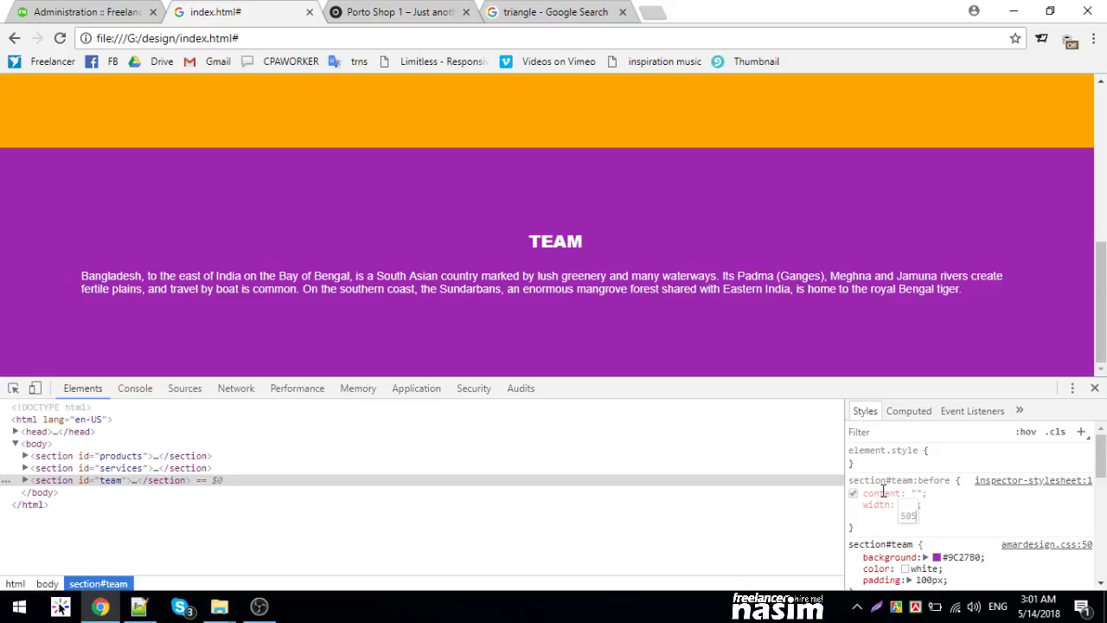
key(BackSpace)
text(%)
key(Tab)
text(height)
key(Tab)
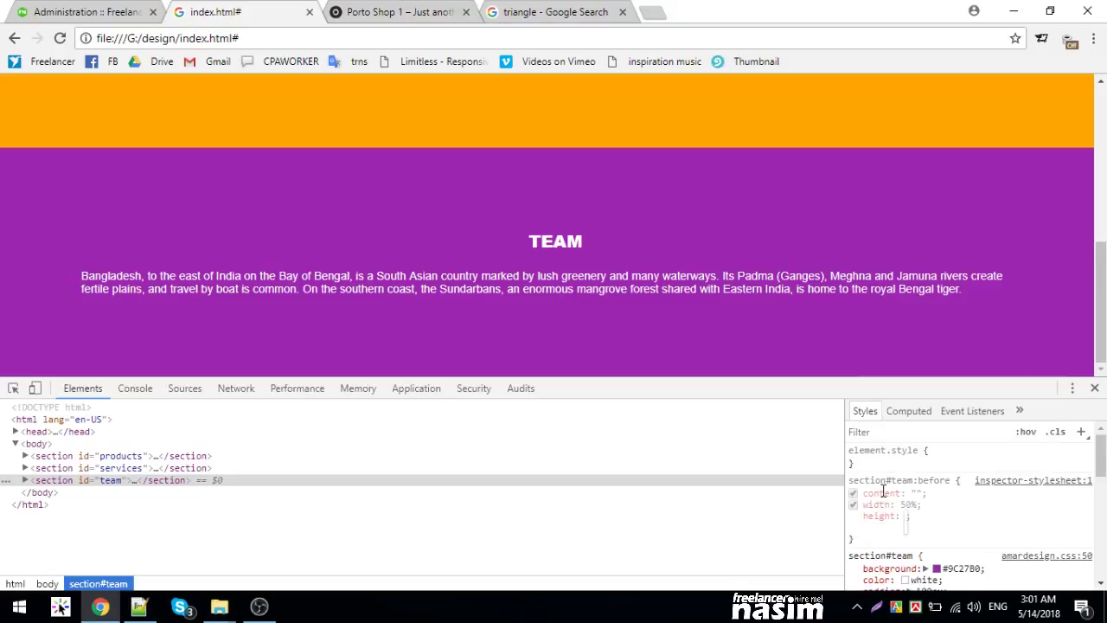
text(0px)
key(Tab)
text(background)
- Add background black, position absolute and left 0 to the bar rule
key(Tab)
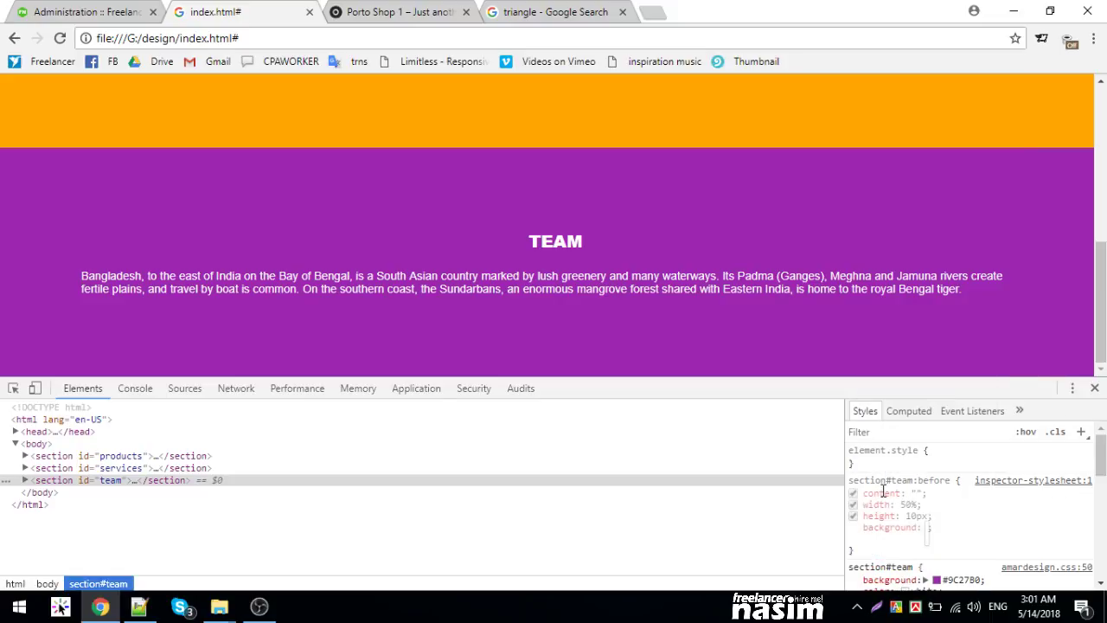
text(black)
key(Tab)
text(pos)
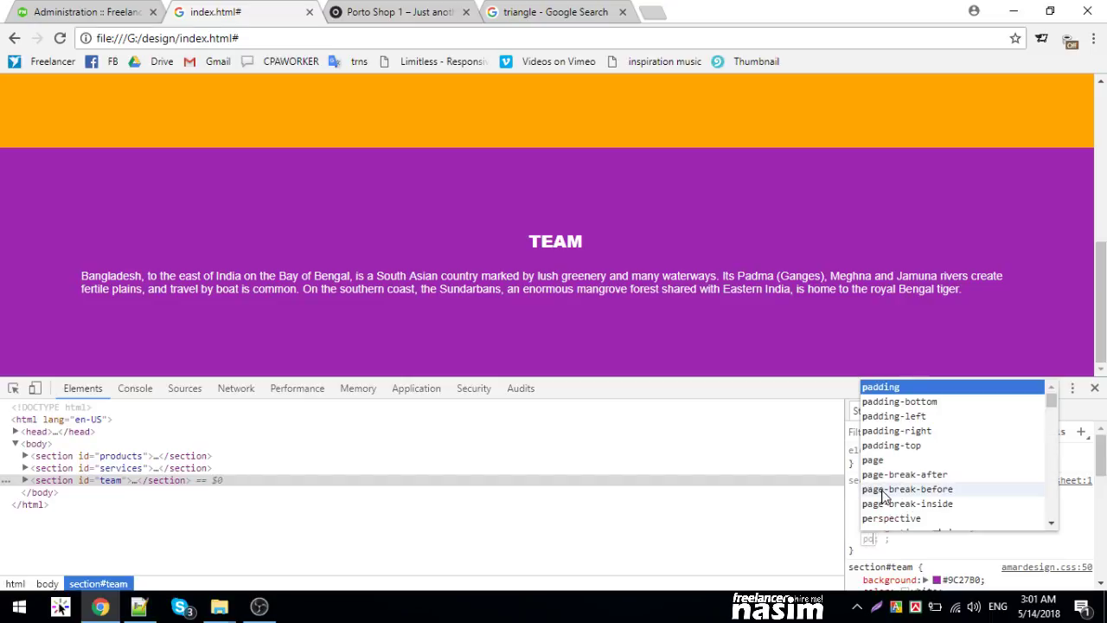
key(Tab)
text(ab)
key(Tab)
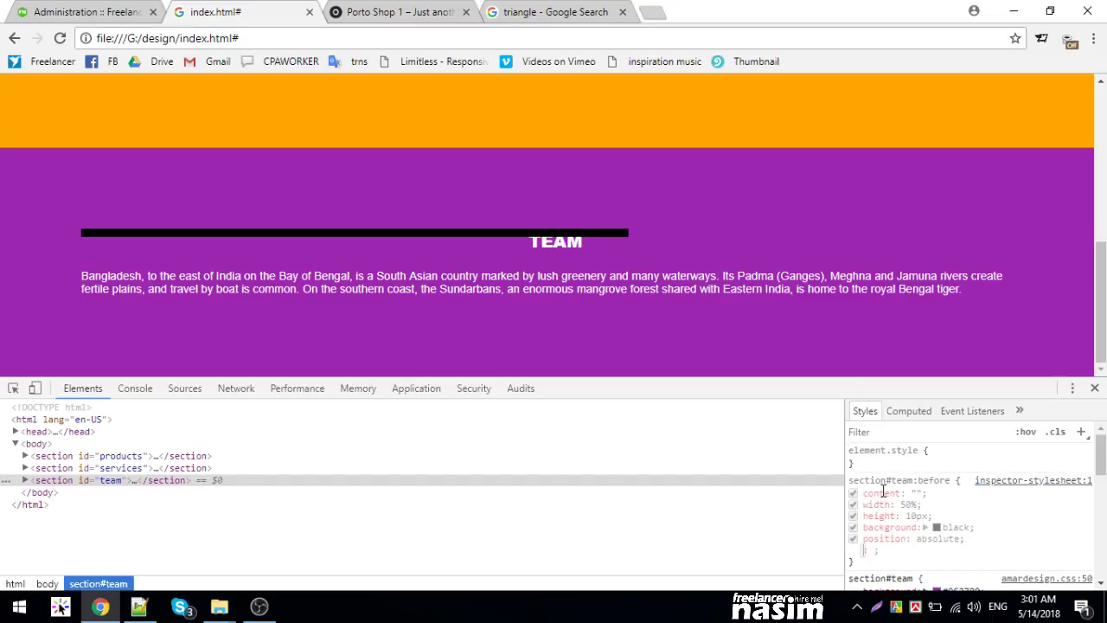
text(le)
key(Tab)
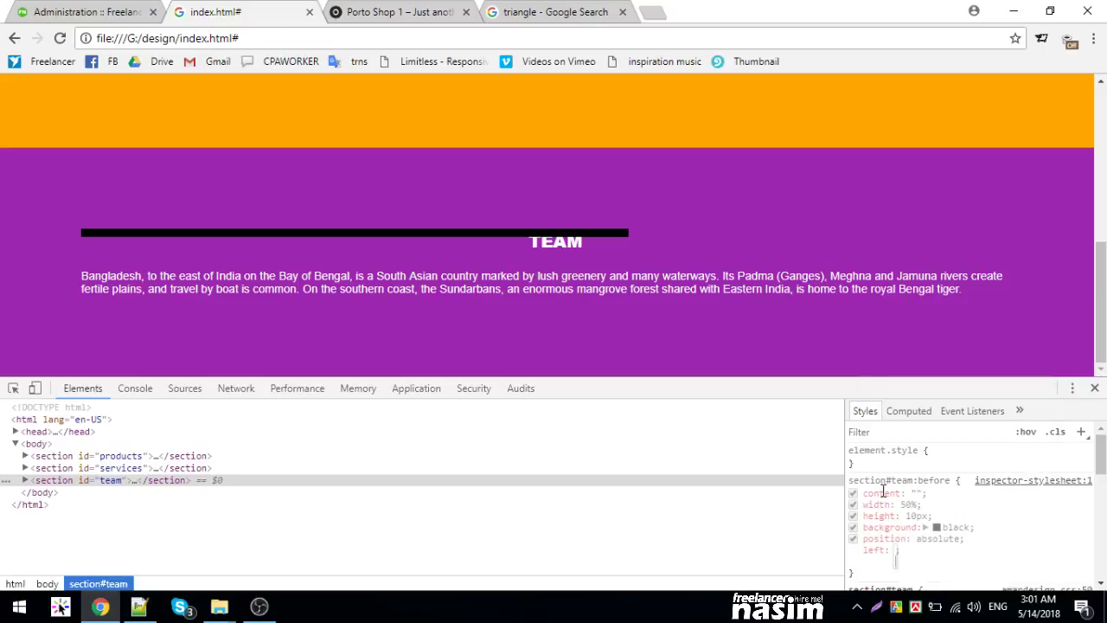
text(0)
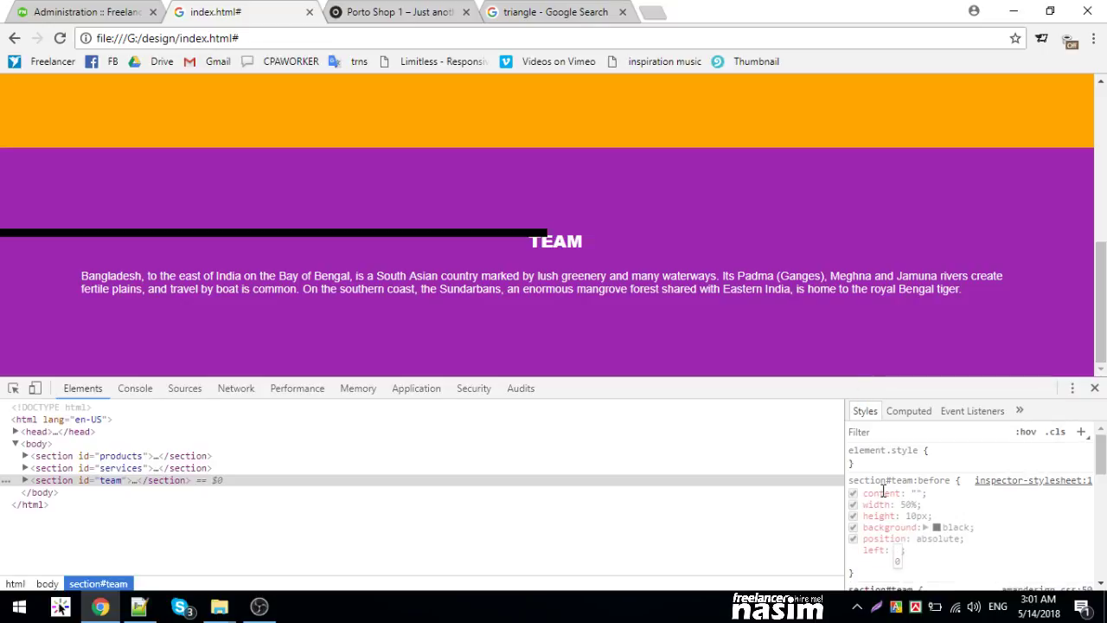
key(Tab)
- Raise the bar's height to 60px and begin adding a top property
double_click(913, 516)
scroll(912, 516, up, 10)
scroll(913, 516, up, 10)
scroll(913, 515, up, 10)
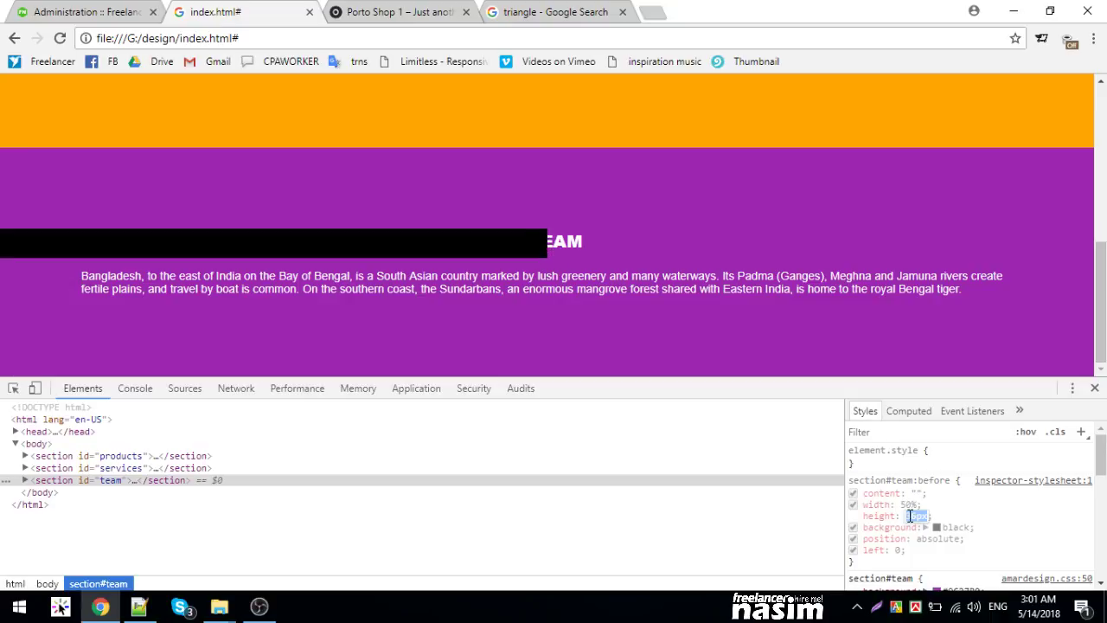
scroll(910, 516, up, 10)
scroll(910, 516, up, 10)
scroll(910, 516, up, 10)
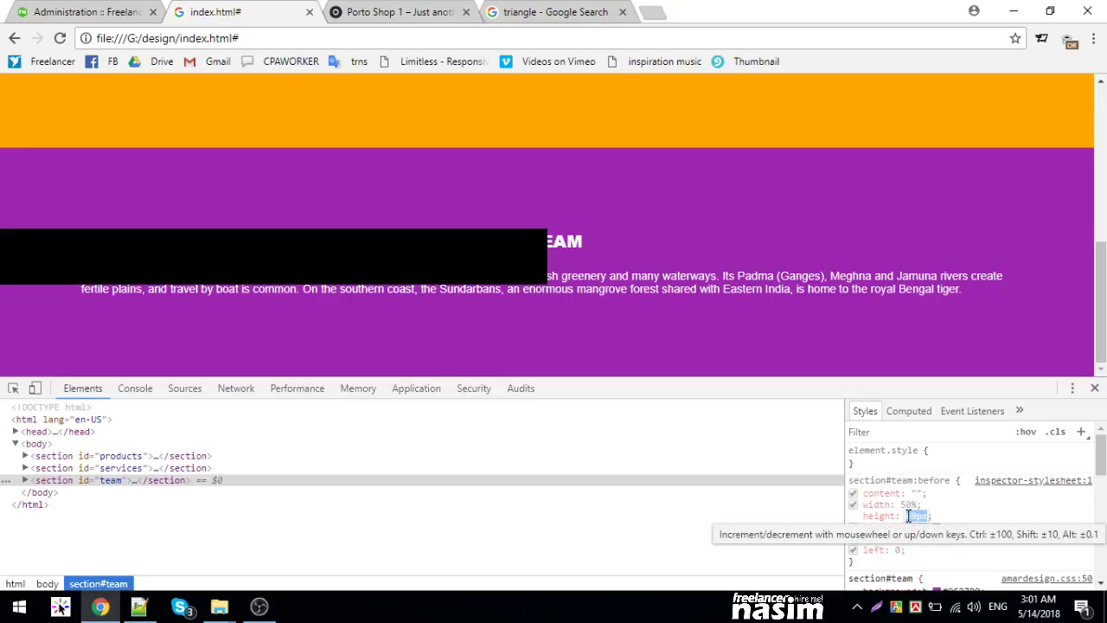
scroll(910, 515, up, 5)
scroll(912, 516, up, 5)
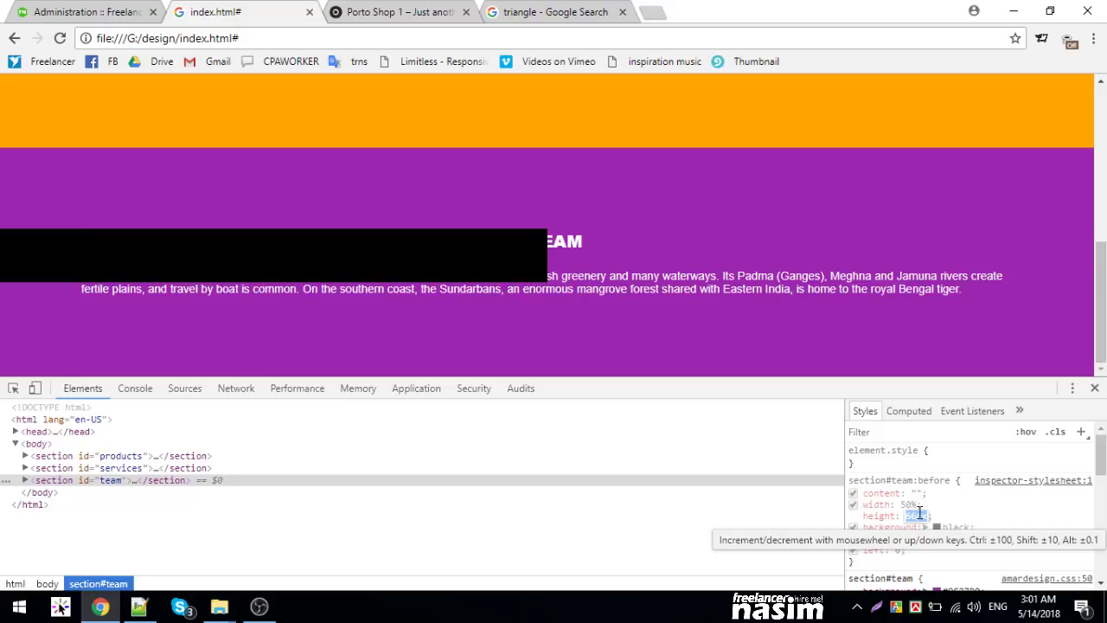
scroll(920, 513, up, 2)
key(Return)
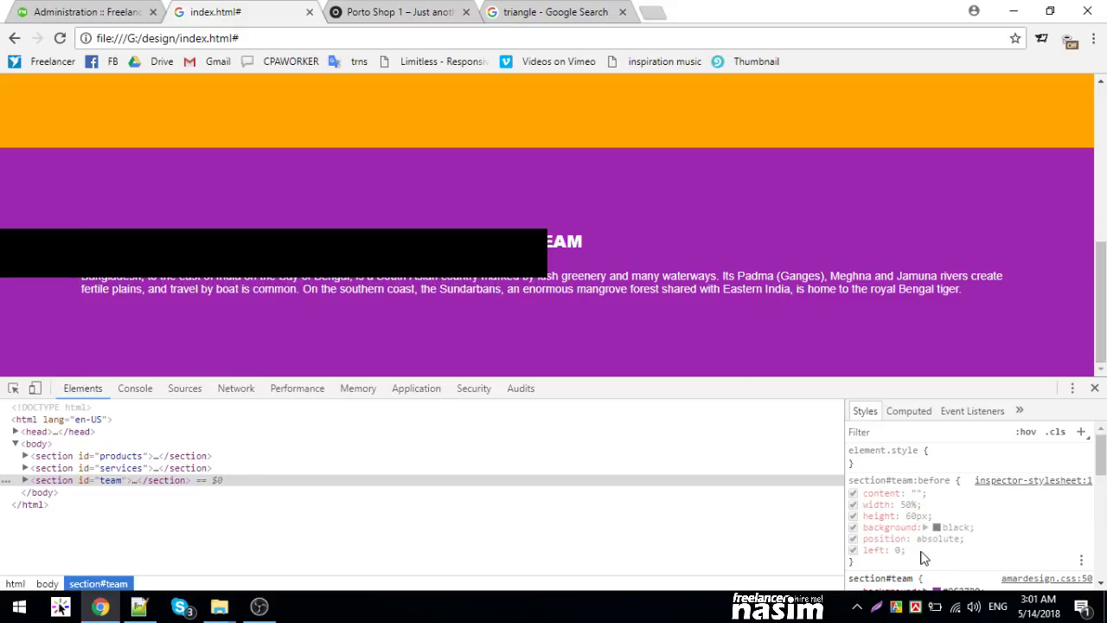
click(924, 557)
text(top)
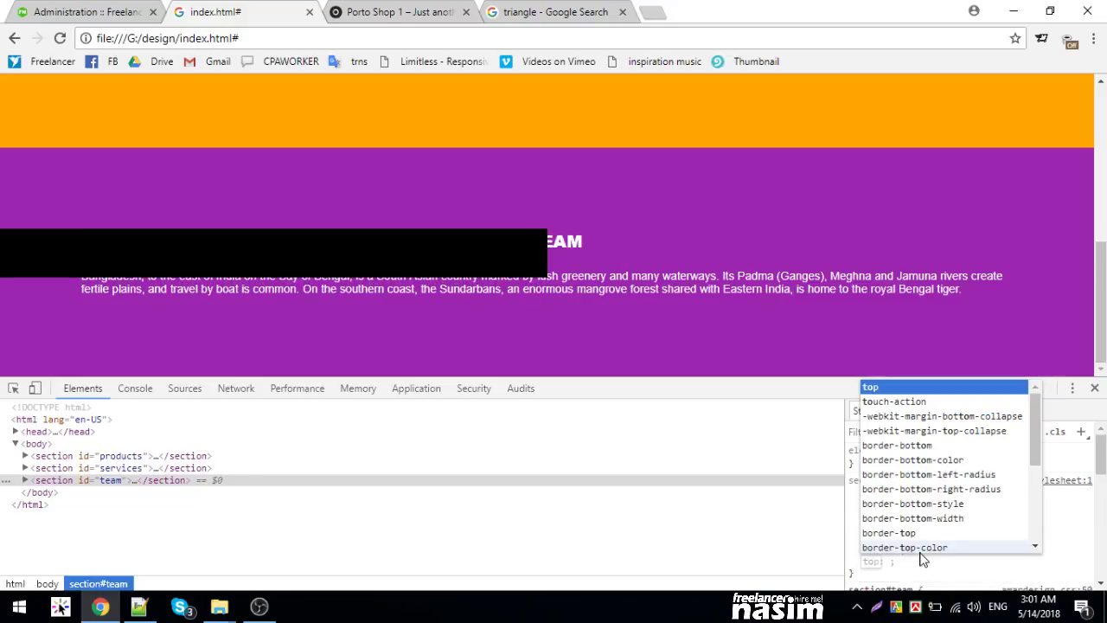
key(Tab)
text(0)
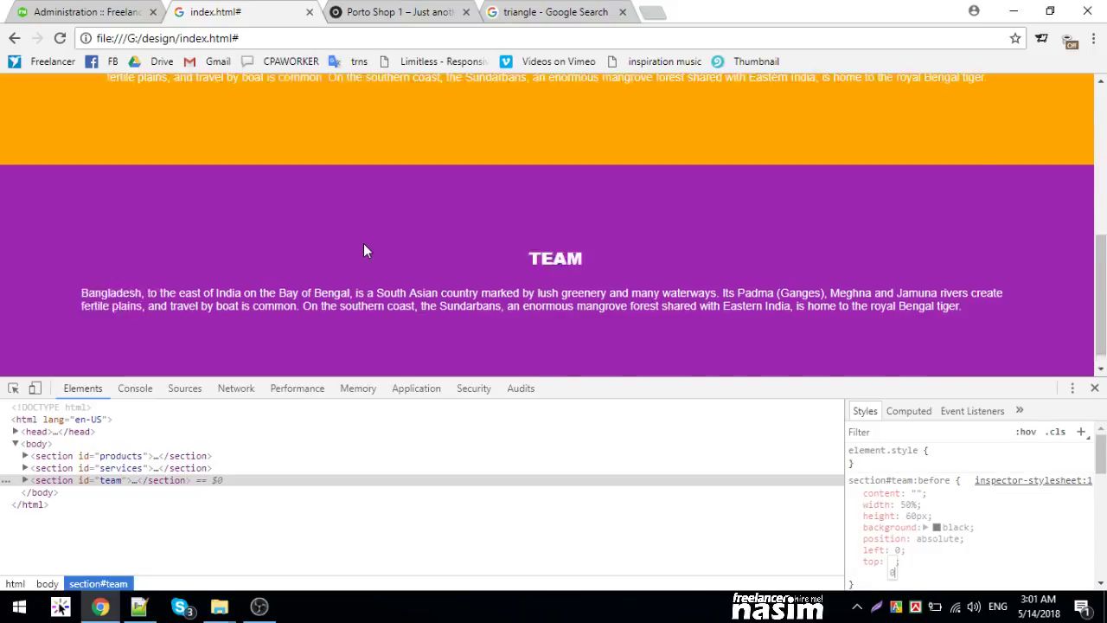
scroll(362, 242, up, 5)
scroll(362, 242, down, 2)
scroll(362, 242, up, 3)
scroll(361, 241, down, 5)
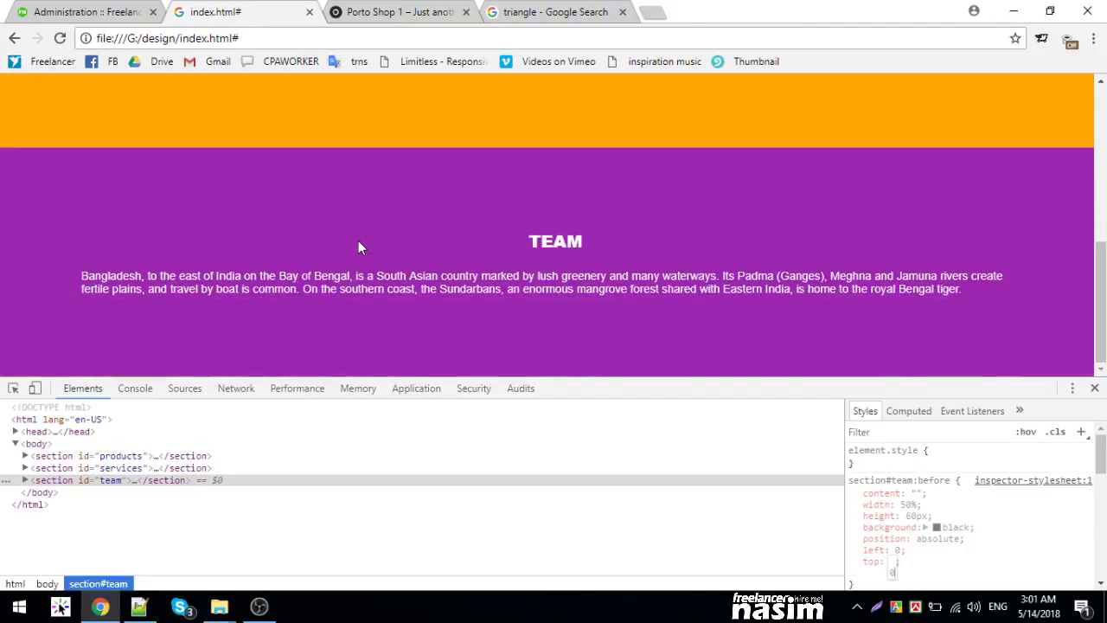
scroll(358, 241, up, 2)
scroll(358, 240, down, 2)
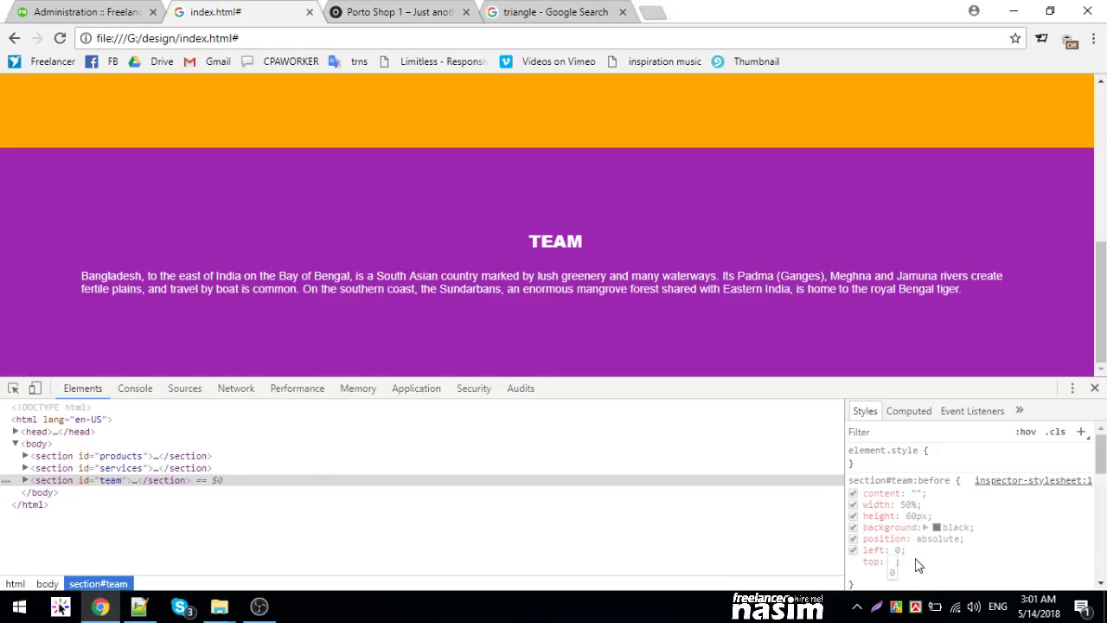
- Swap the trial top offset for bottom, then cancel it
click(894, 562)
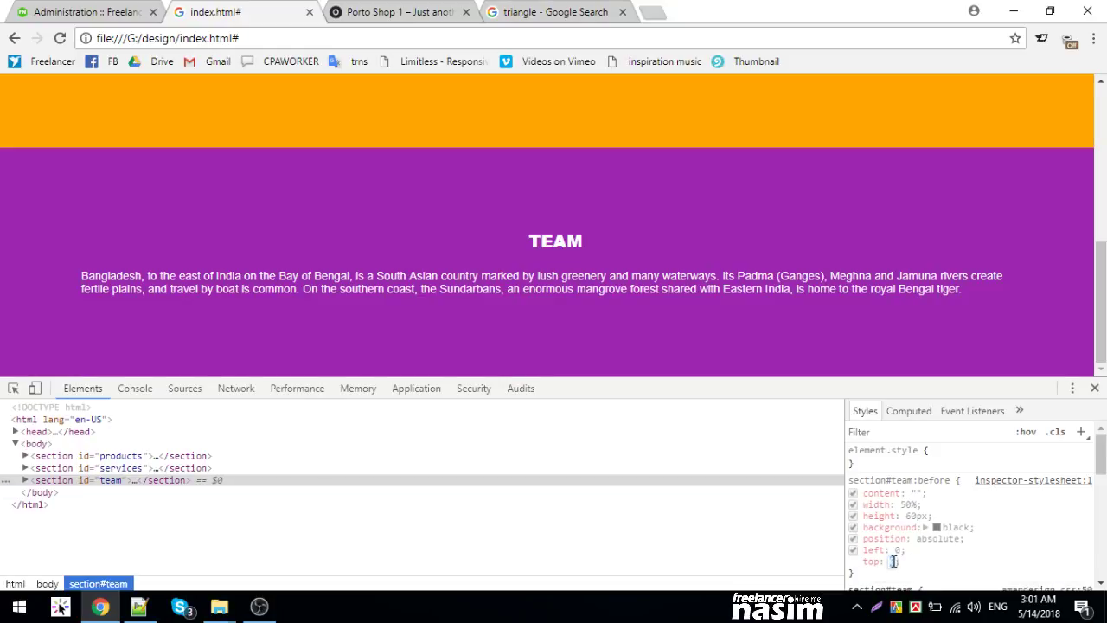
text(0)
click(872, 561)
key(Tab)
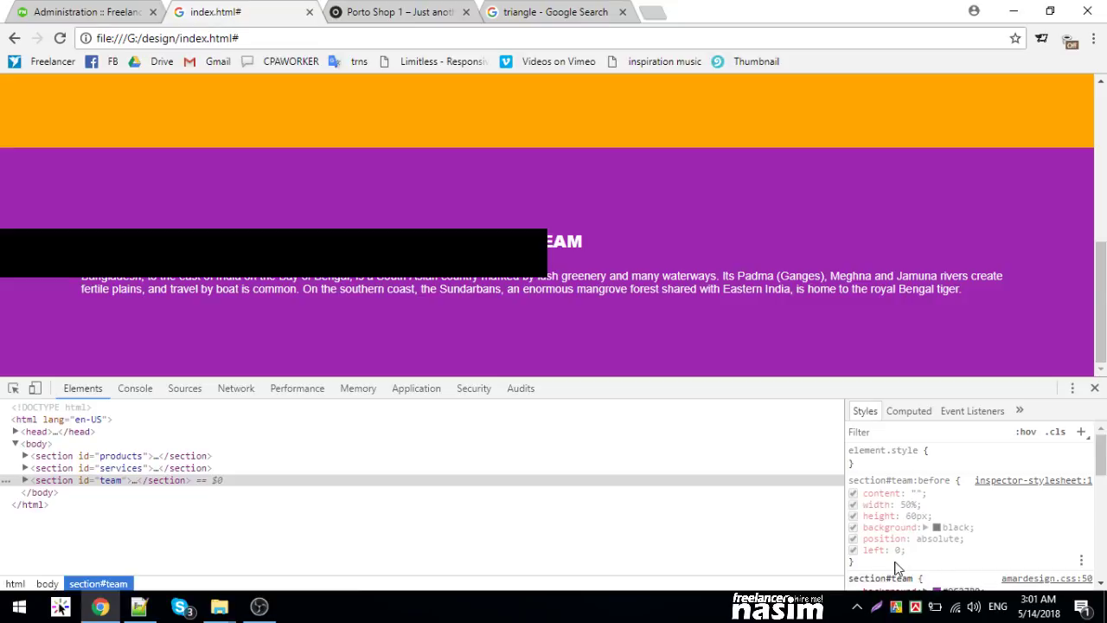
text(bo)
key(BackSpace)
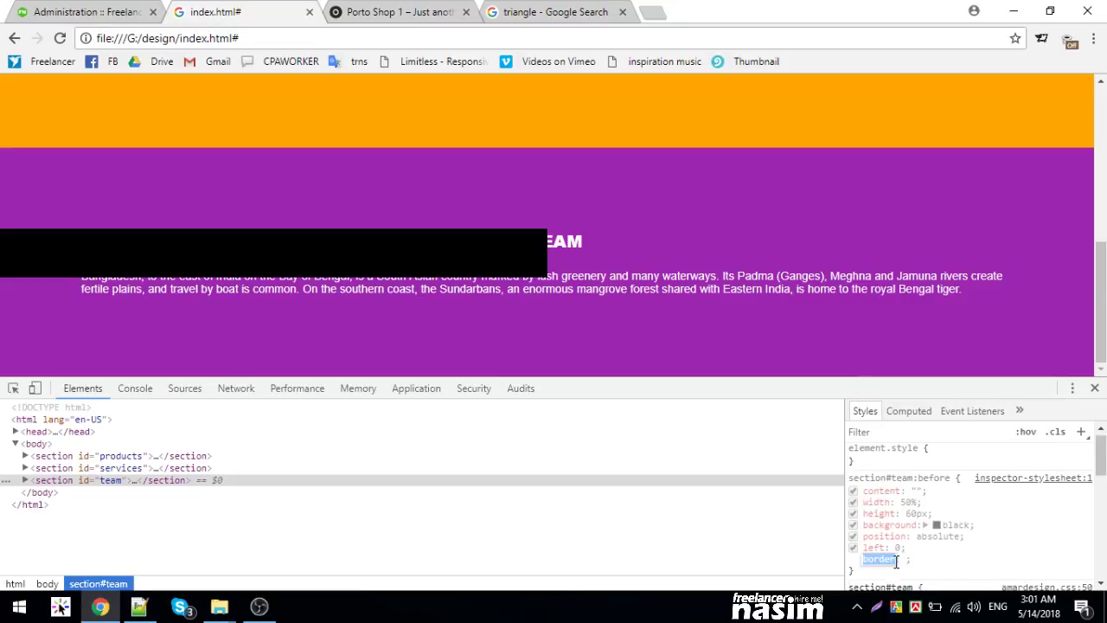
text(ott)
key(Tab)
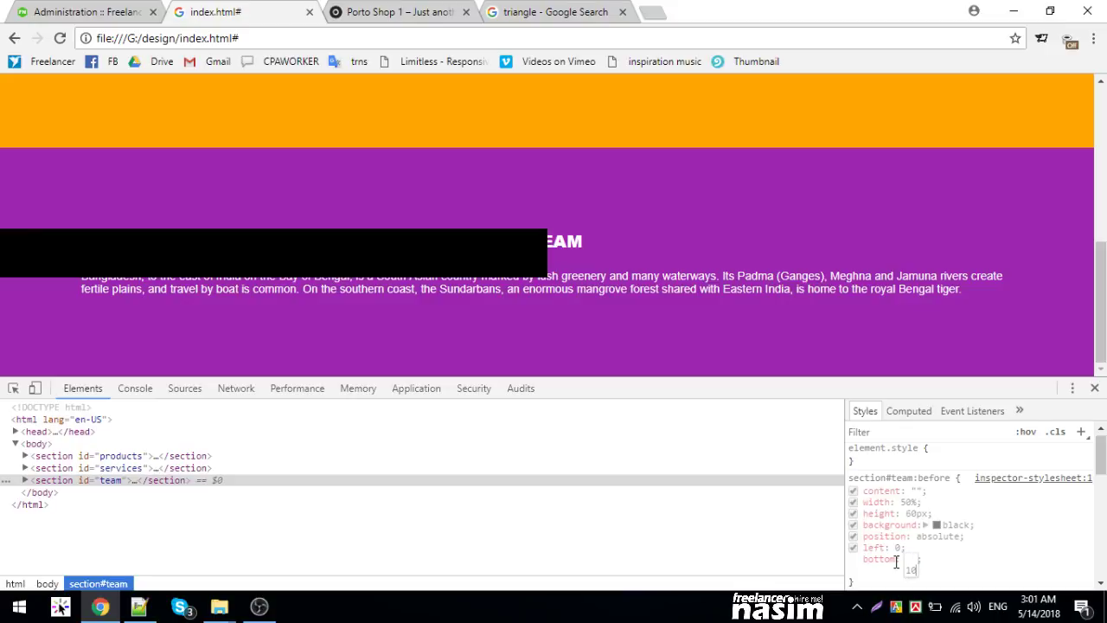
text(10px)
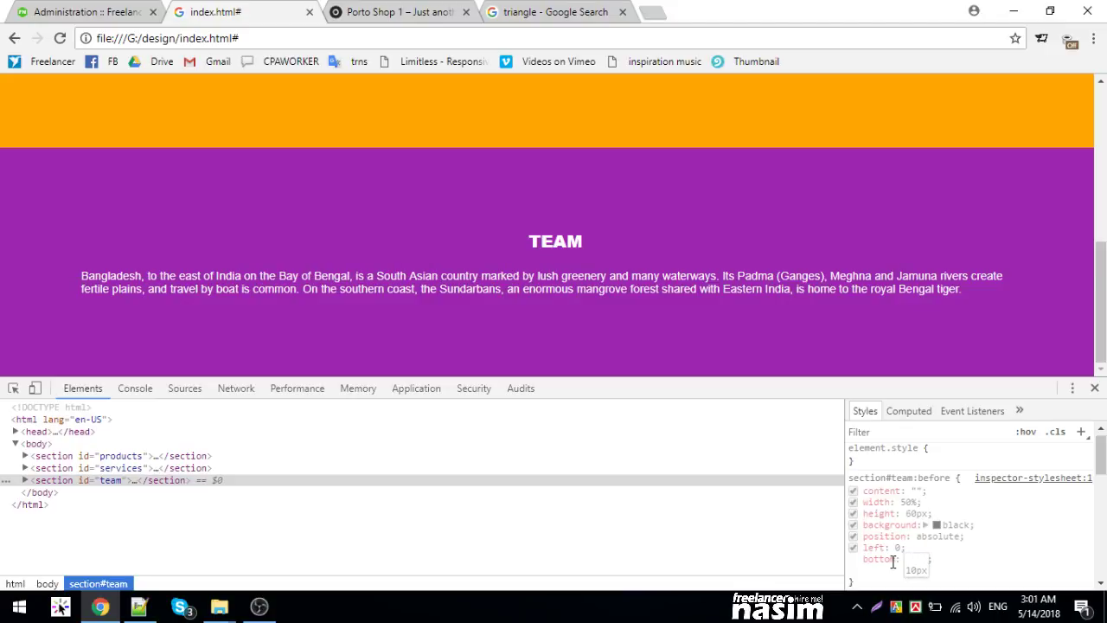
key(Escape)
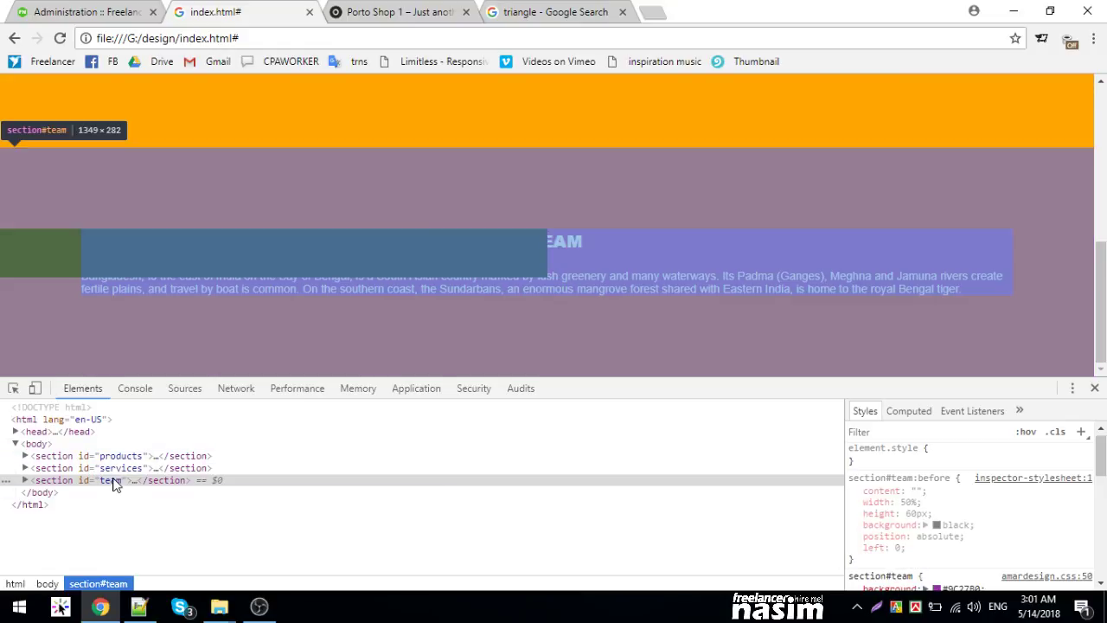
- Set the section#team rule to position: relative
click(116, 482)
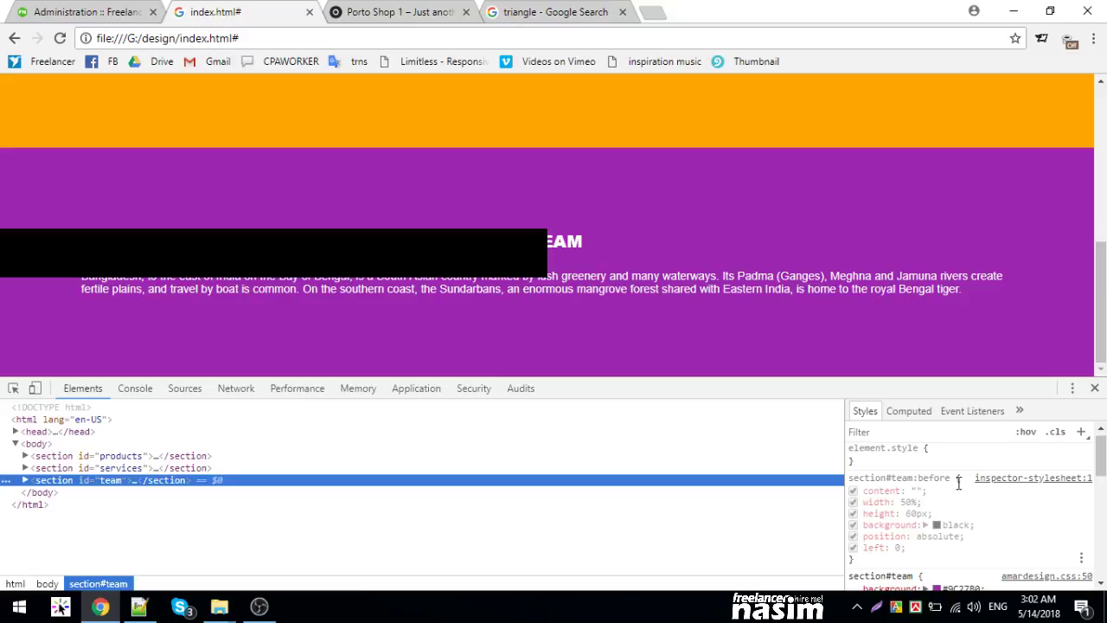
scroll(958, 520, down, 2)
click(955, 545)
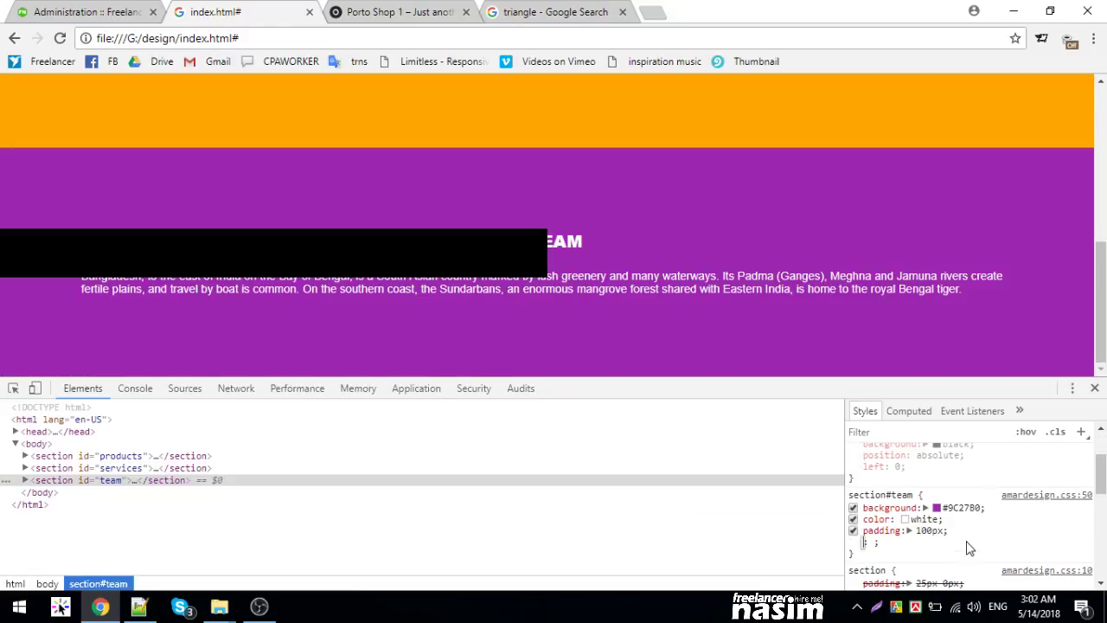
text(position)
key(Tab)
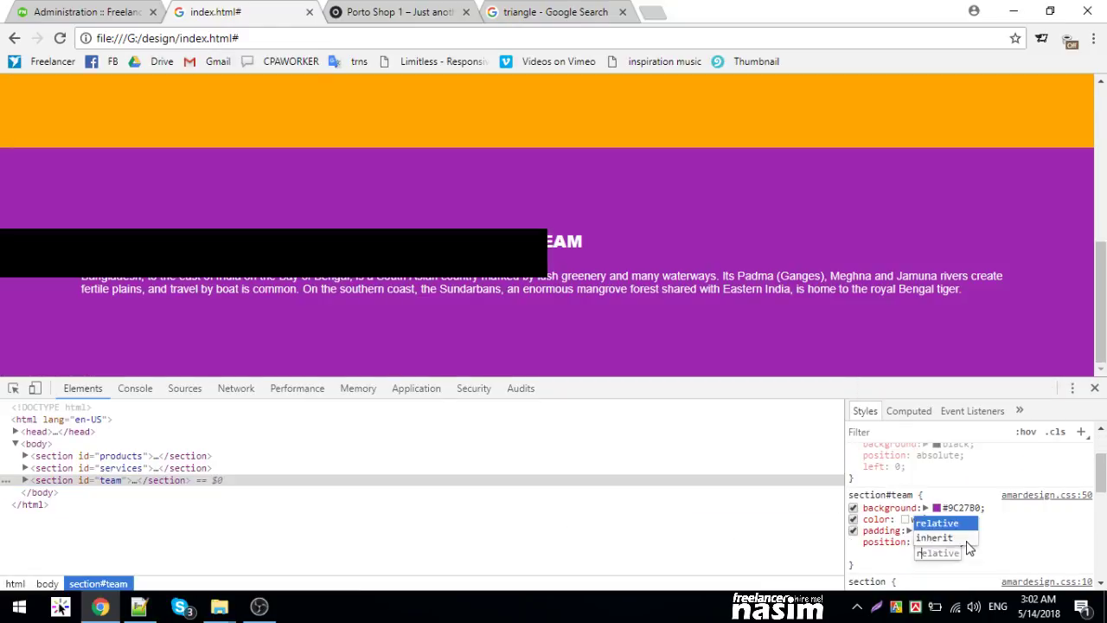
text(rel)
key(Return)
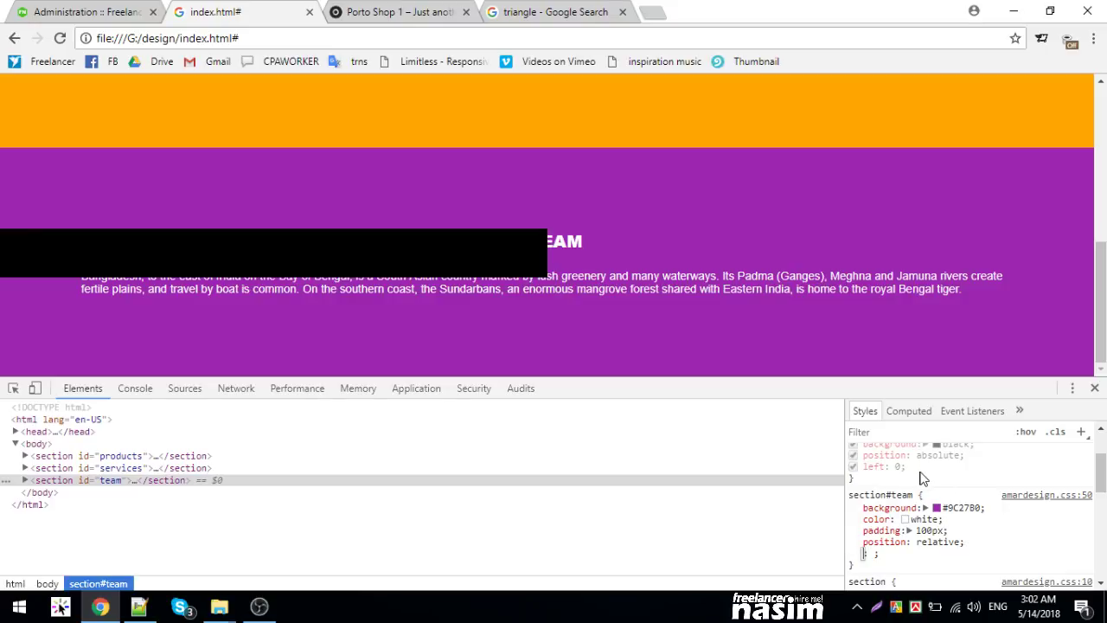
- Add top: 0 to the section#team:before bar rule
click(919, 474)
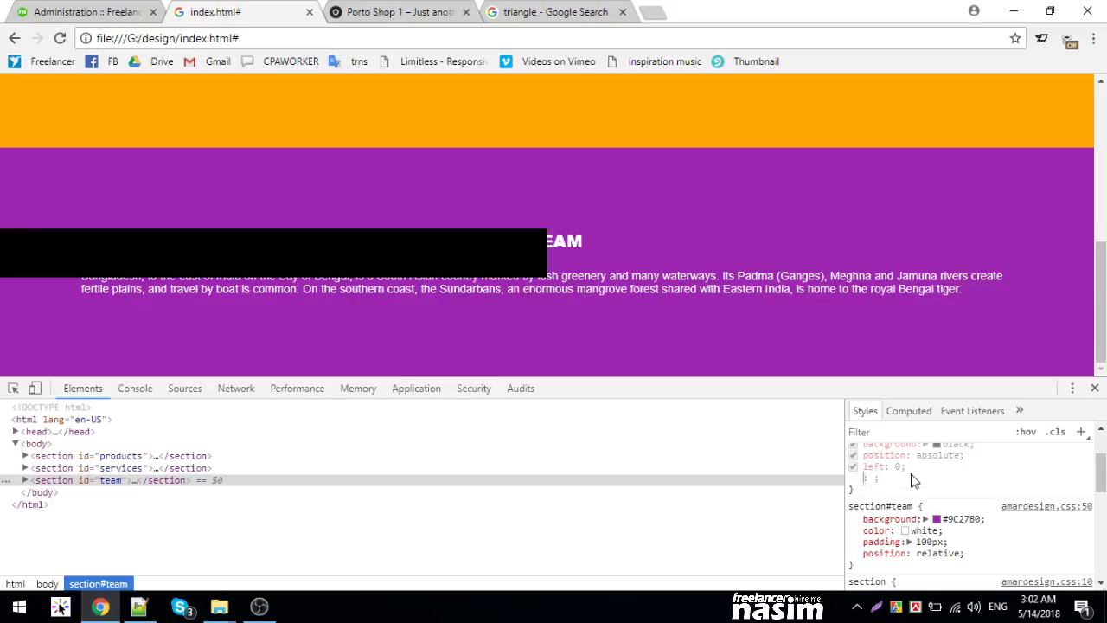
text(top)
key(Tab)
text(0)
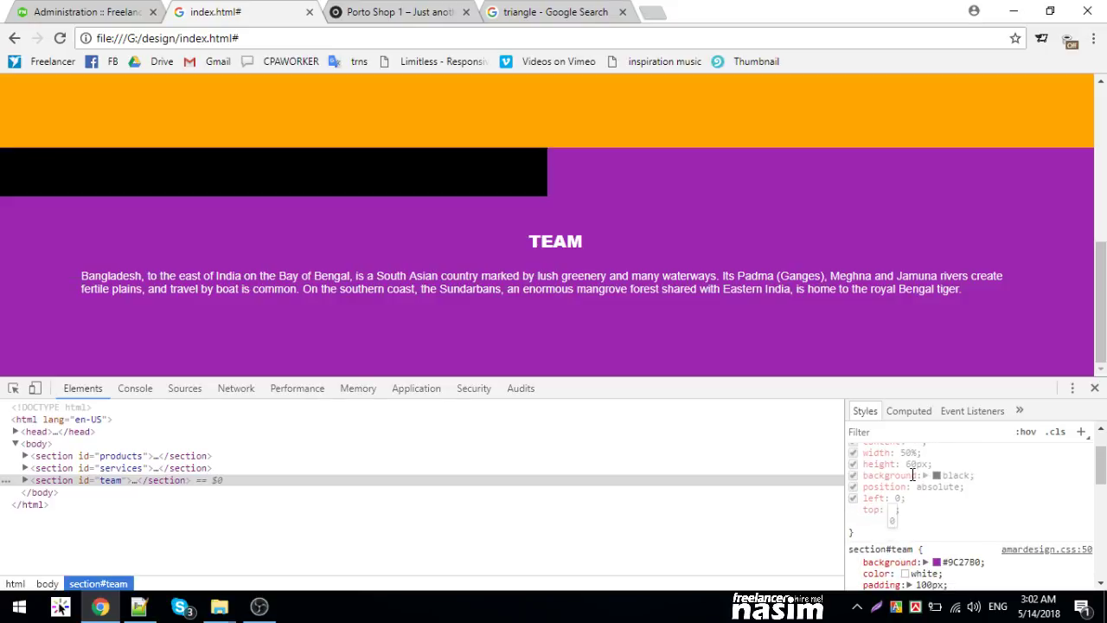
key(Return)
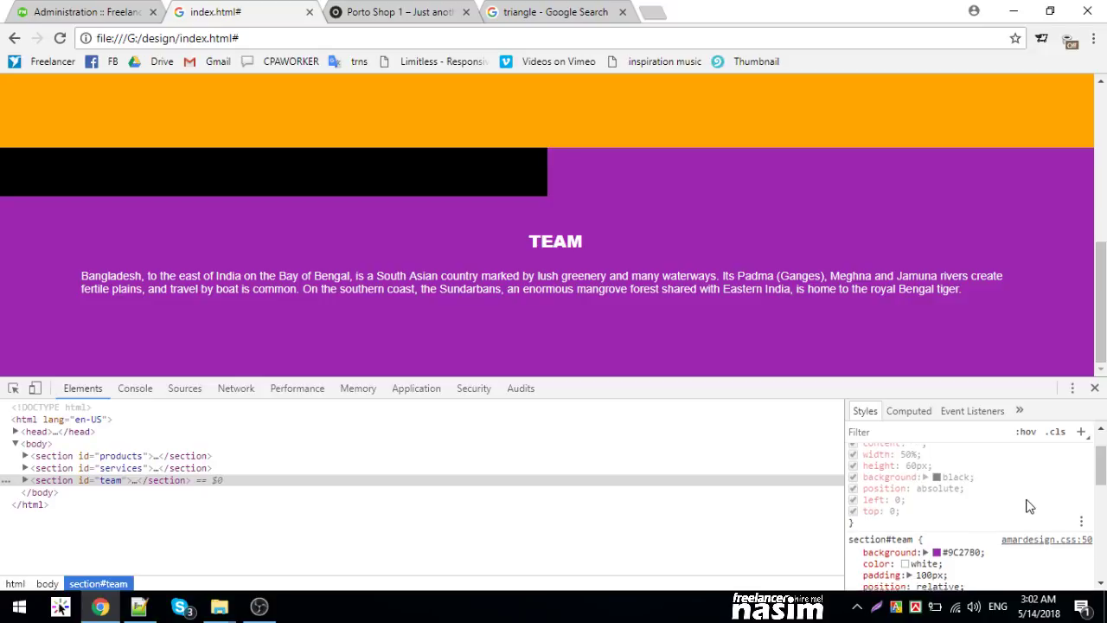
- Copy the section#team:before rule from inspector-stylesheet
click(1022, 491)
click(444, 476)
key(ctrl+a)
key(ctrl+c)
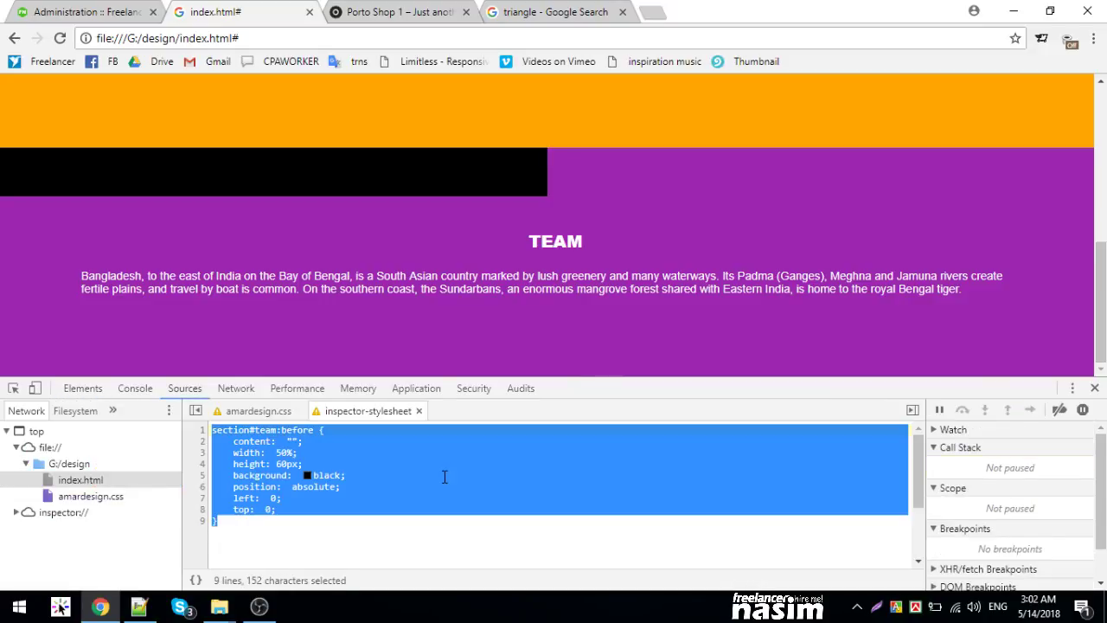
click(83, 387)
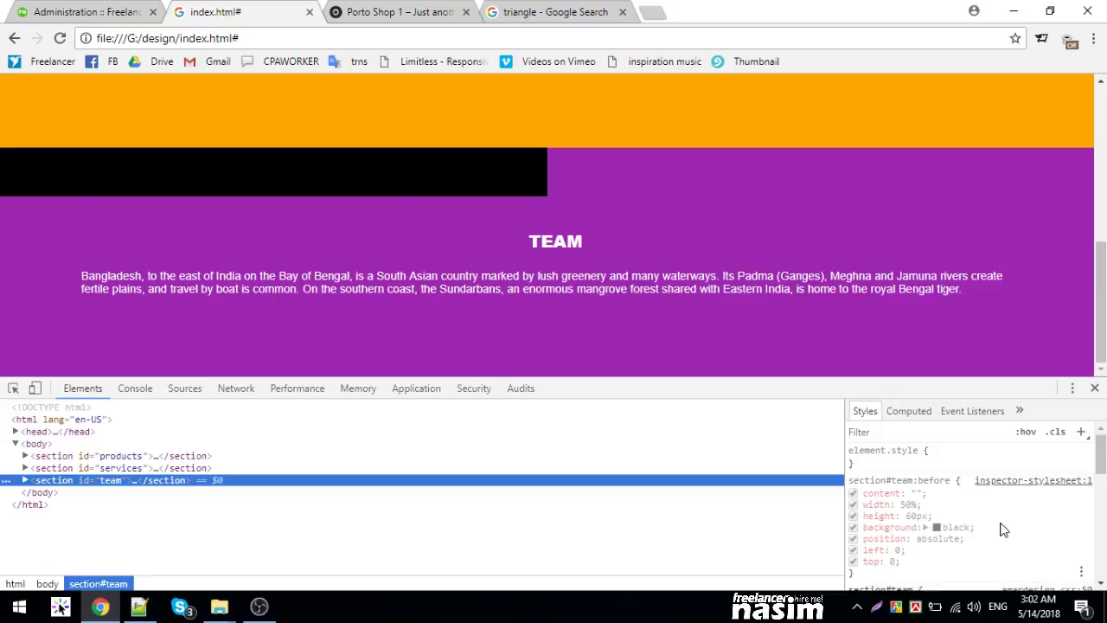
scroll(1004, 529, down, 2)
- Paste the bar rule below section#team in the amardesign.css source
click(1029, 507)
scroll(313, 513, down, 3)
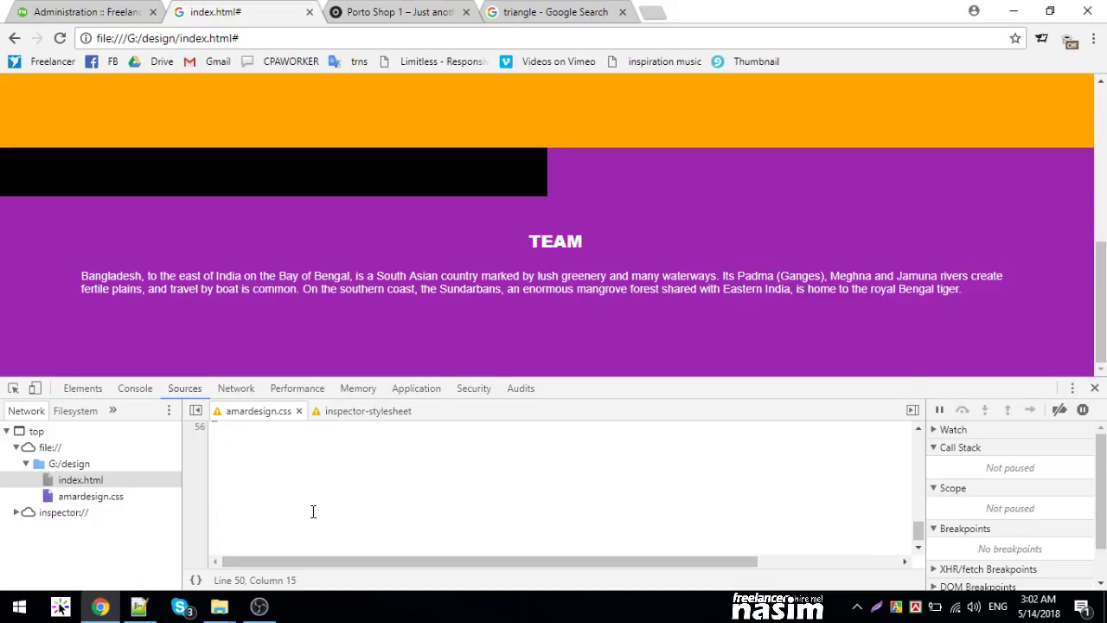
scroll(313, 512, up, 2)
click(242, 514)
key(Return)
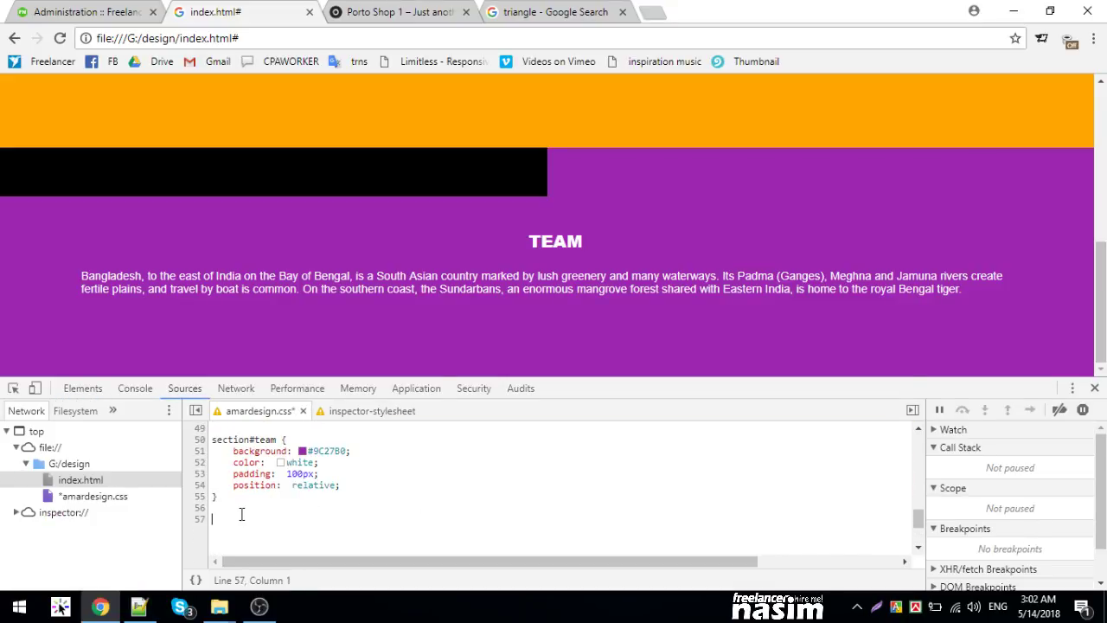
key(ctrl+v)
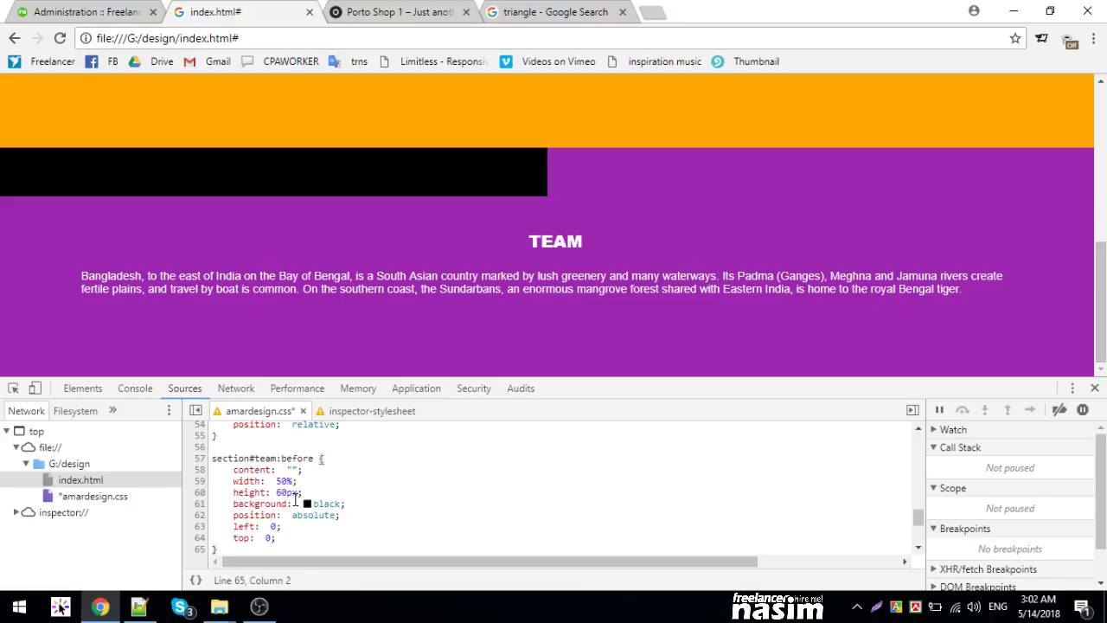
scroll(241, 507, up, 2)
double_click(229, 459)
scroll(244, 471, down, 2)
scroll(245, 472, down, 2)
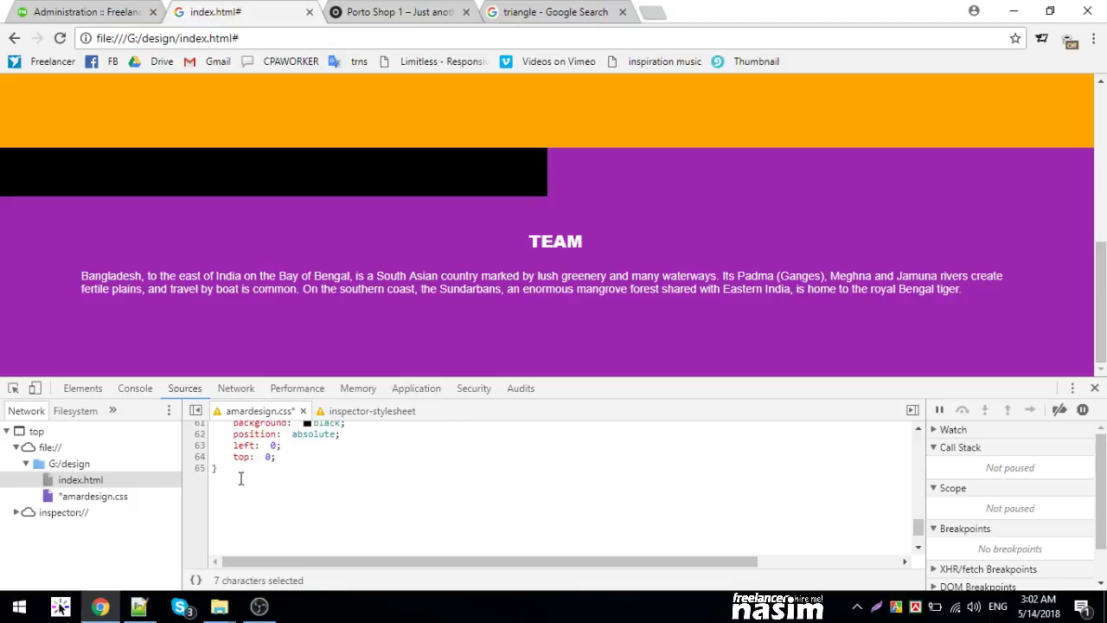
click(245, 480)
scroll(303, 480, up, 3)
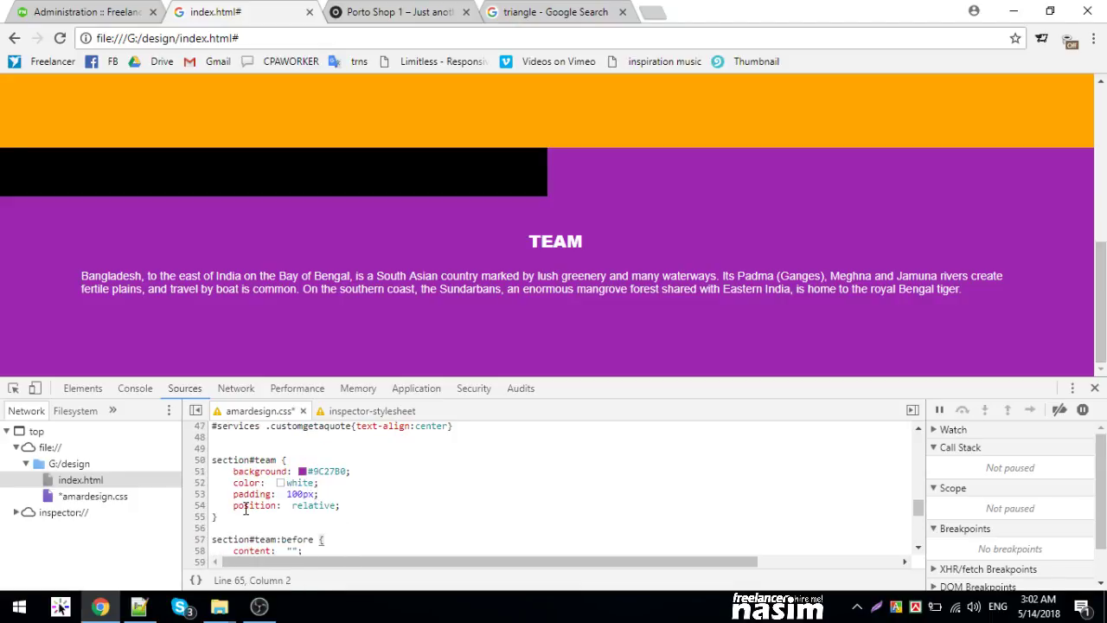
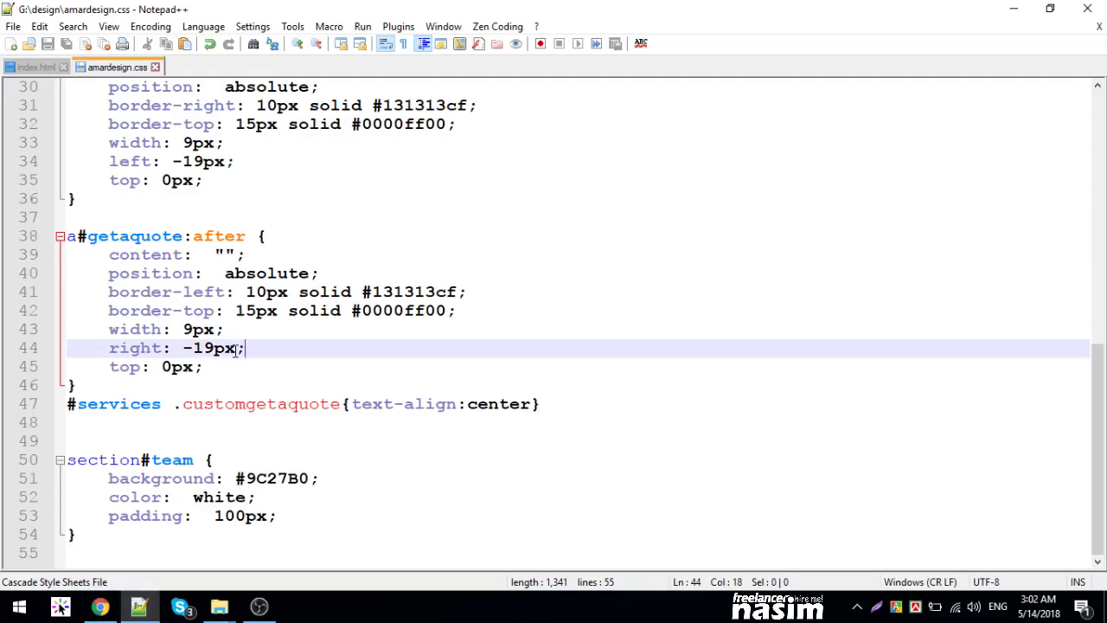
- Copy the edited team styles from DevTools into amardesign.css in Notepad++ and save it
click(439, 391)
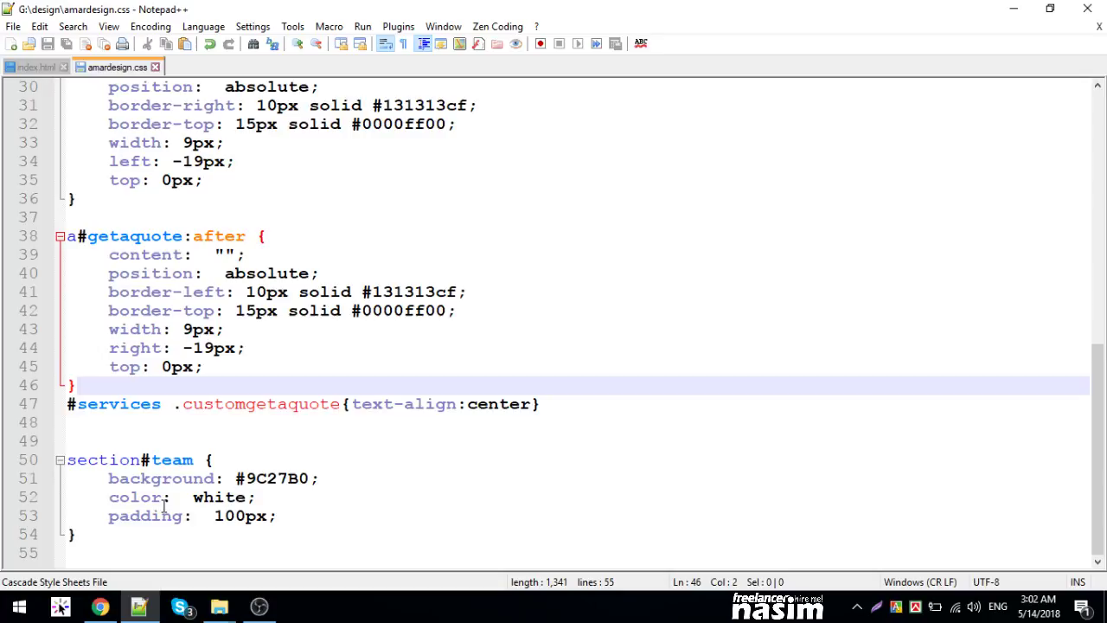
click(285, 517)
click(101, 606)
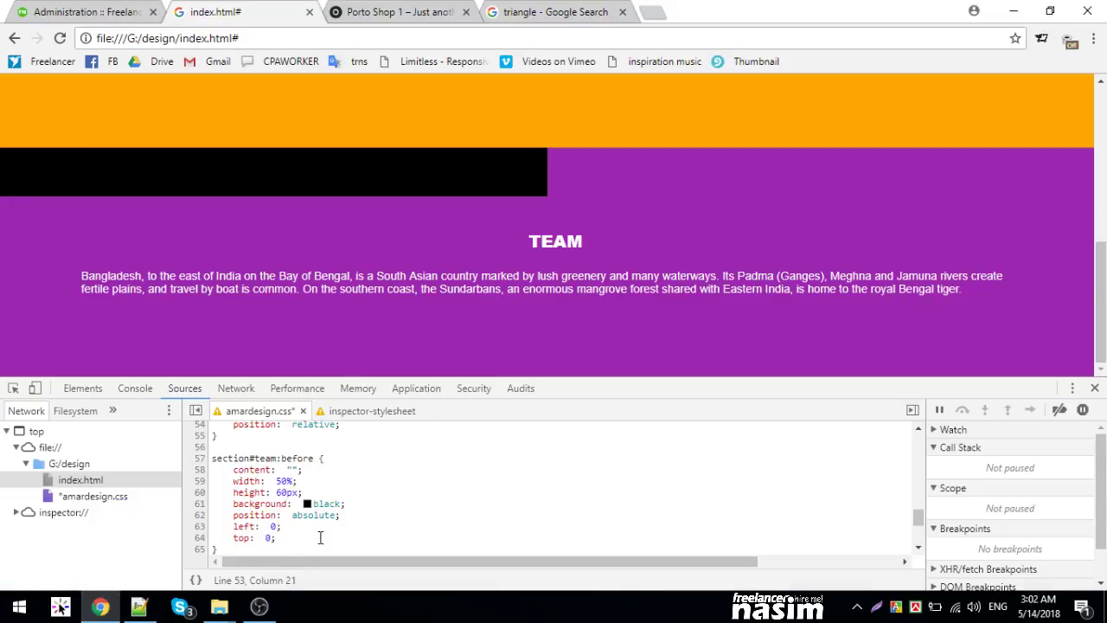
scroll(327, 485, down, 3)
scroll(326, 485, up, 3)
click(404, 527)
key(ctrl+a)
key(ctrl+c)
click(138, 607)
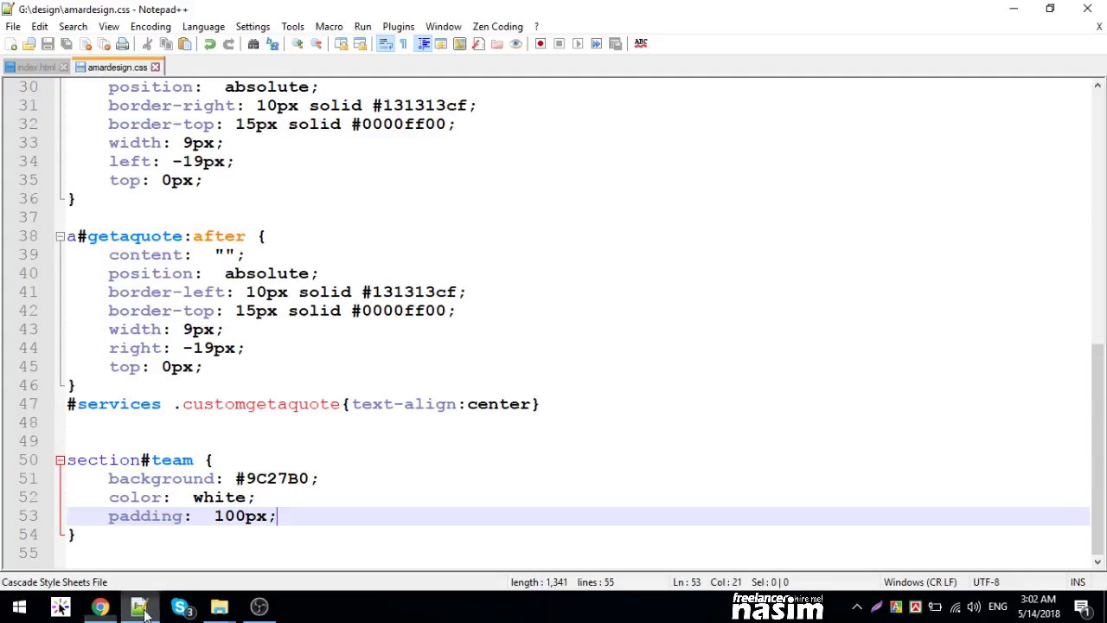
key(ctrl+a)
key(ctrl+v)
key(ctrl+s)
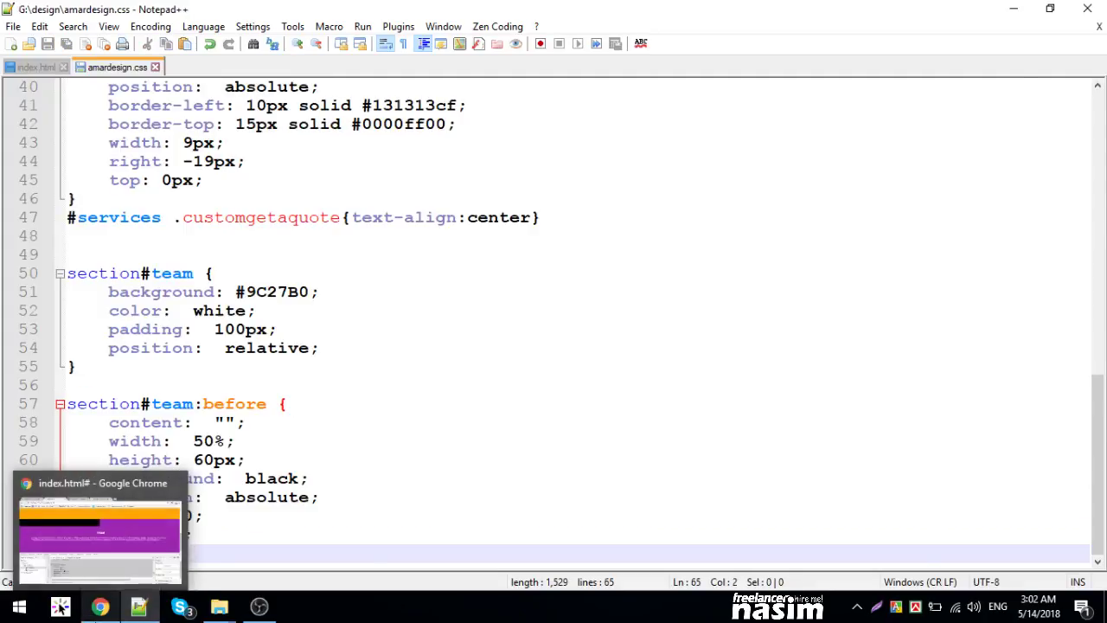
click(101, 606)
- Save the stylesheet, inspect the black bar, and select the section#team ::before element
key(ctrl+s)
scroll(514, 257, up, 1)
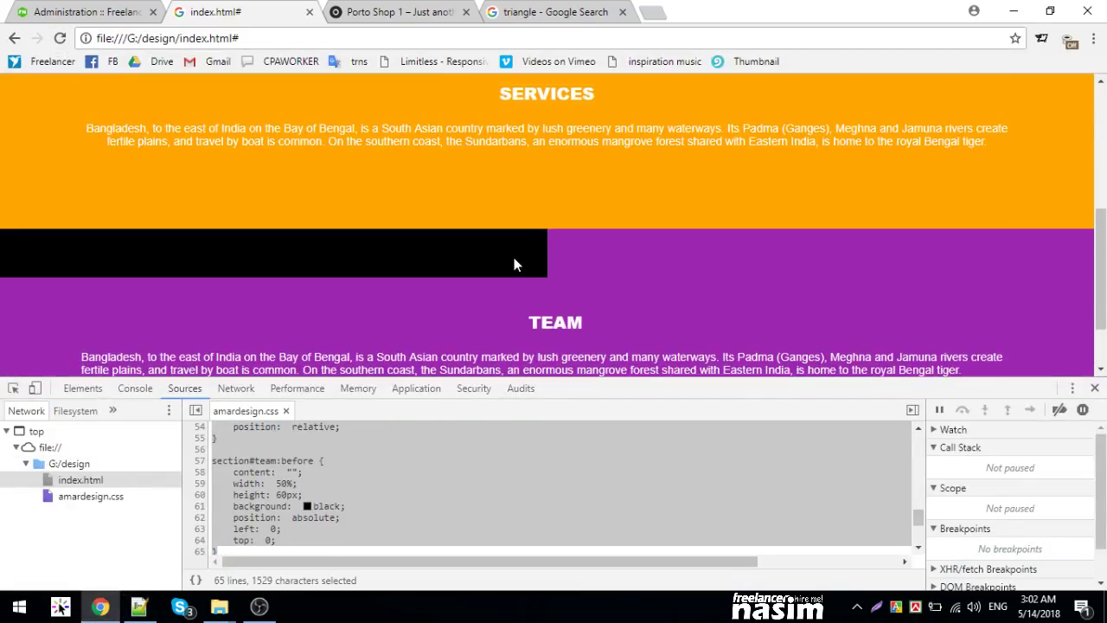
click(83, 388)
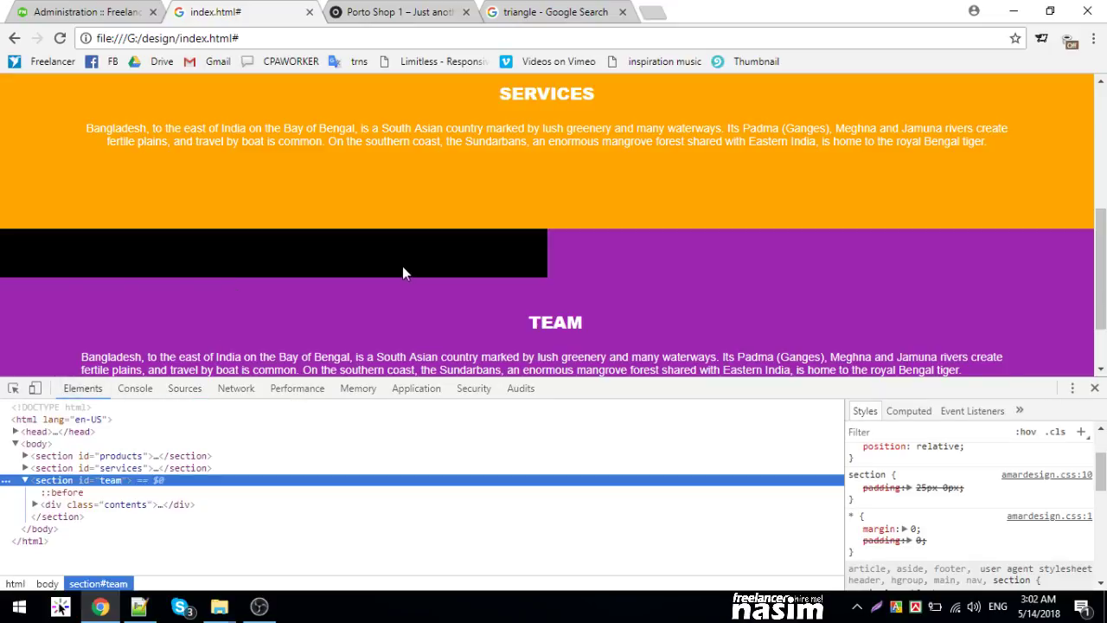
right_click(331, 244)
click(364, 430)
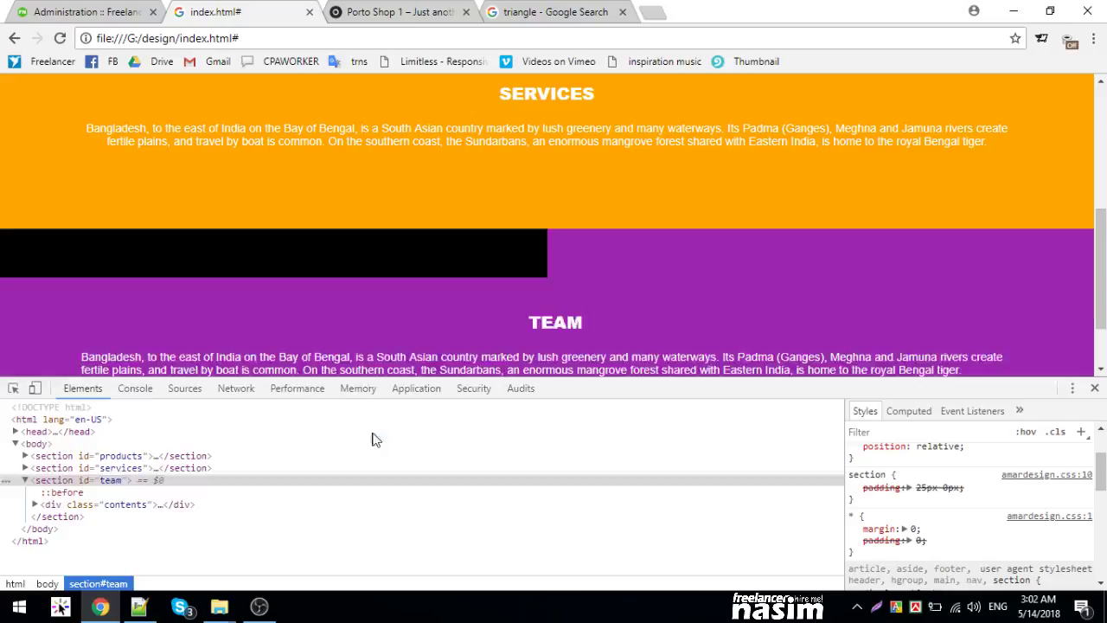
click(63, 492)
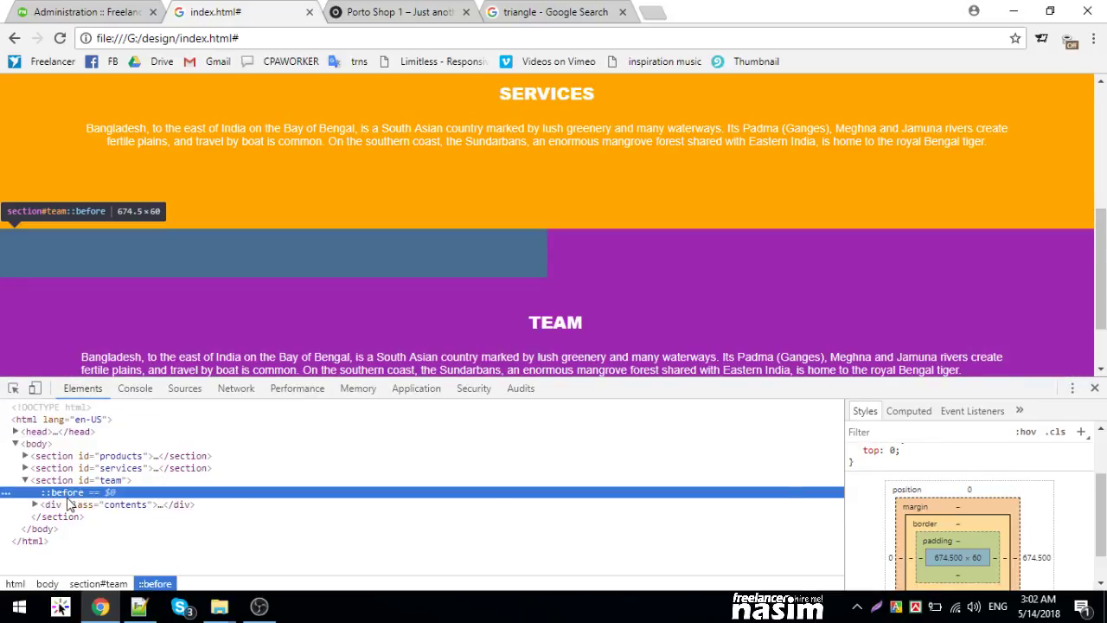
scroll(974, 467, up, 2)
- Set the ::before background to the section's purple #9c27b0 with the eyedropper
click(927, 546)
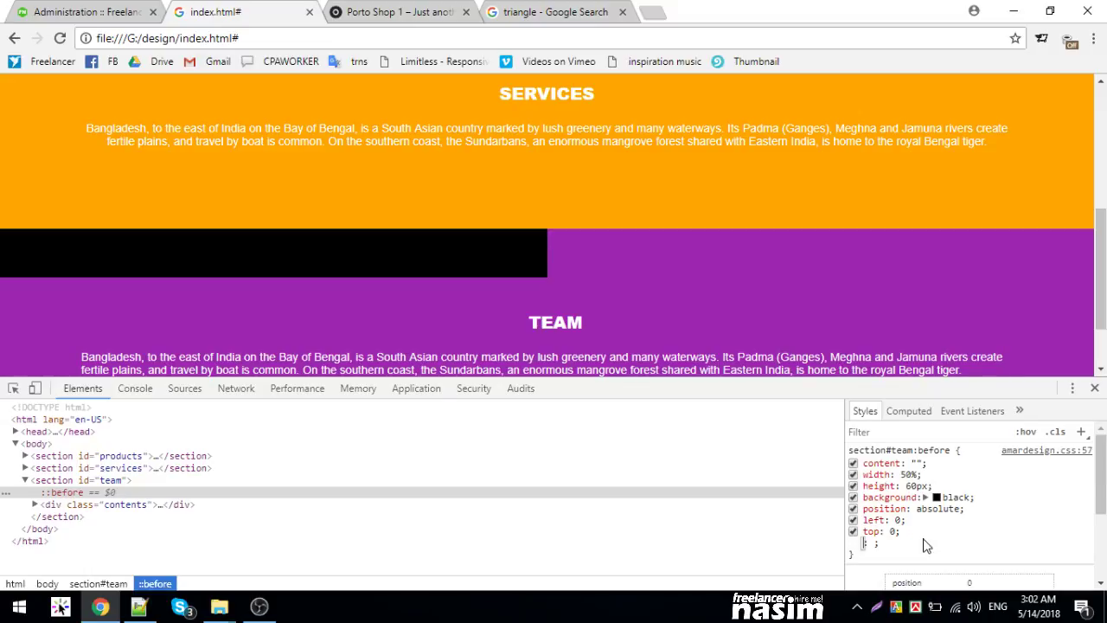
click(937, 498)
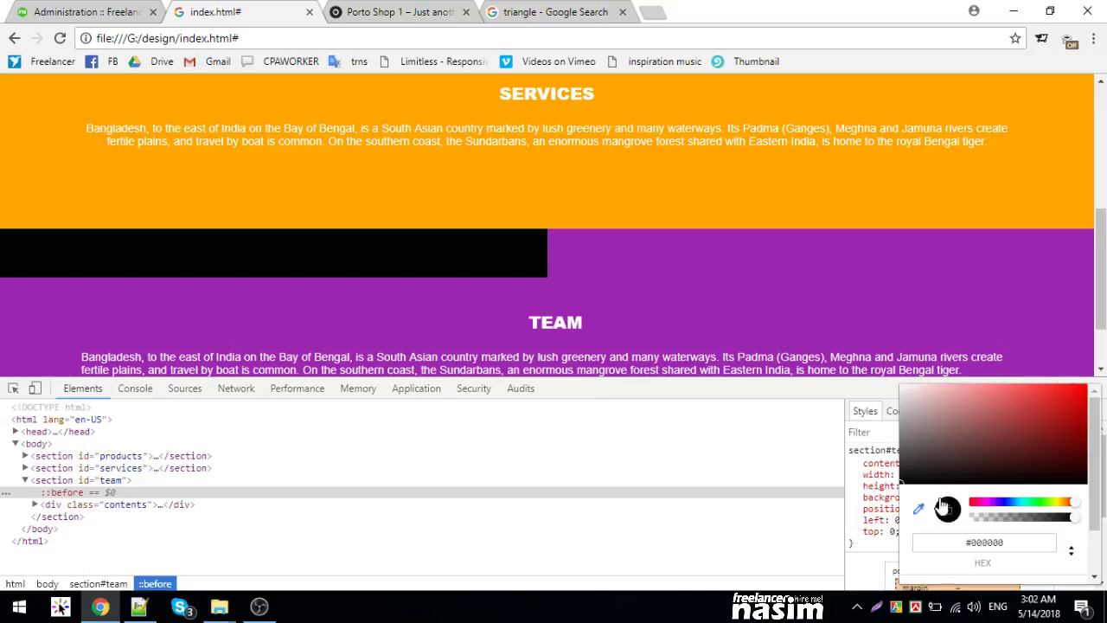
click(601, 285)
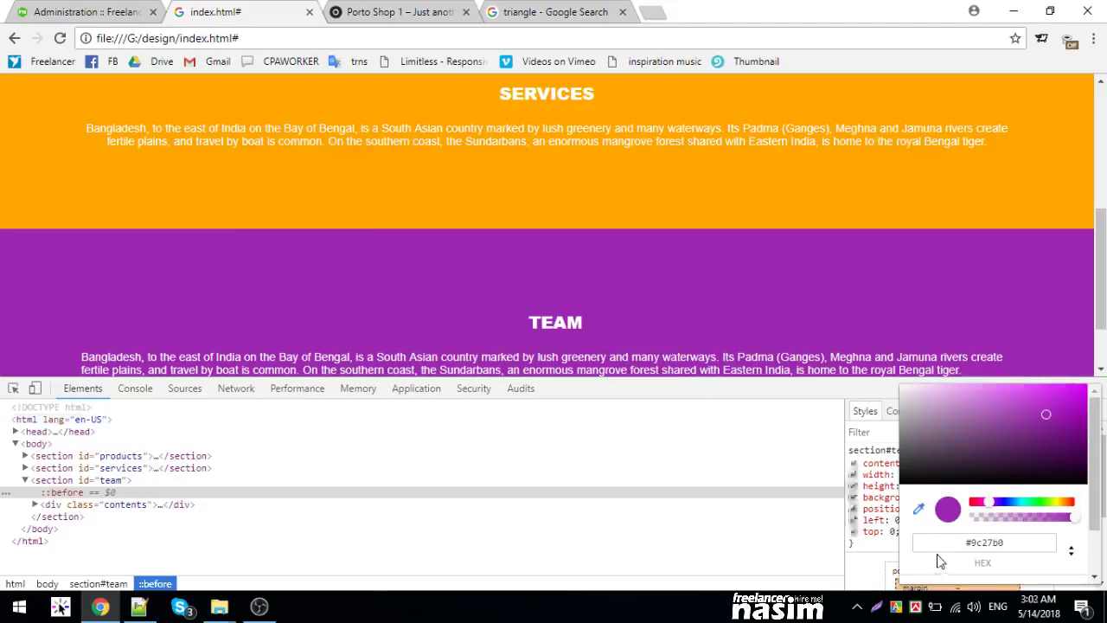
click(891, 552)
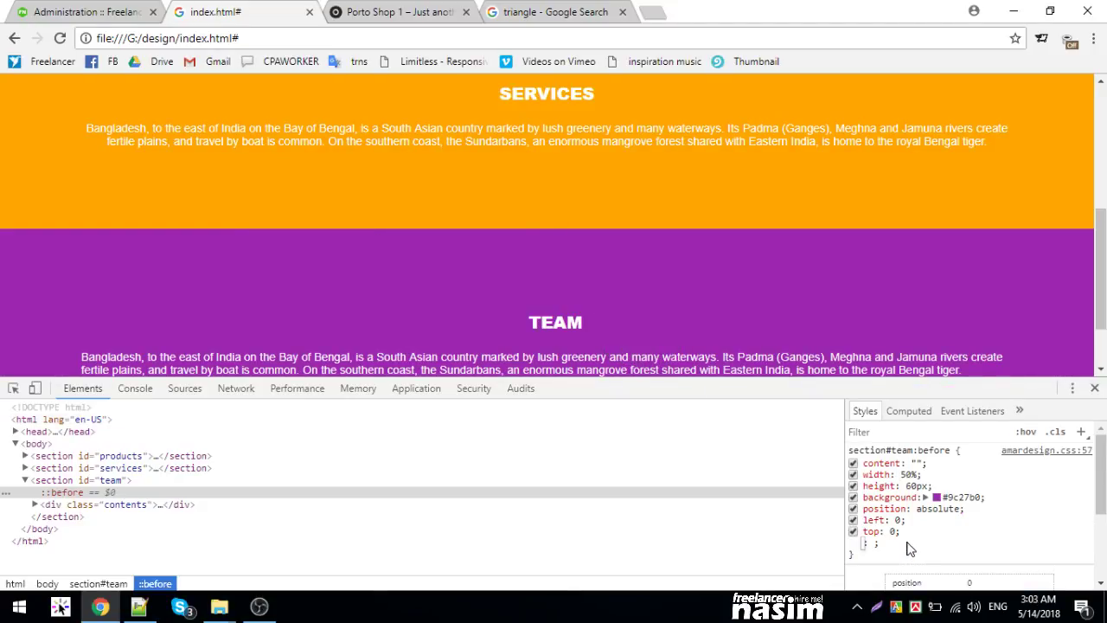
text(tr)
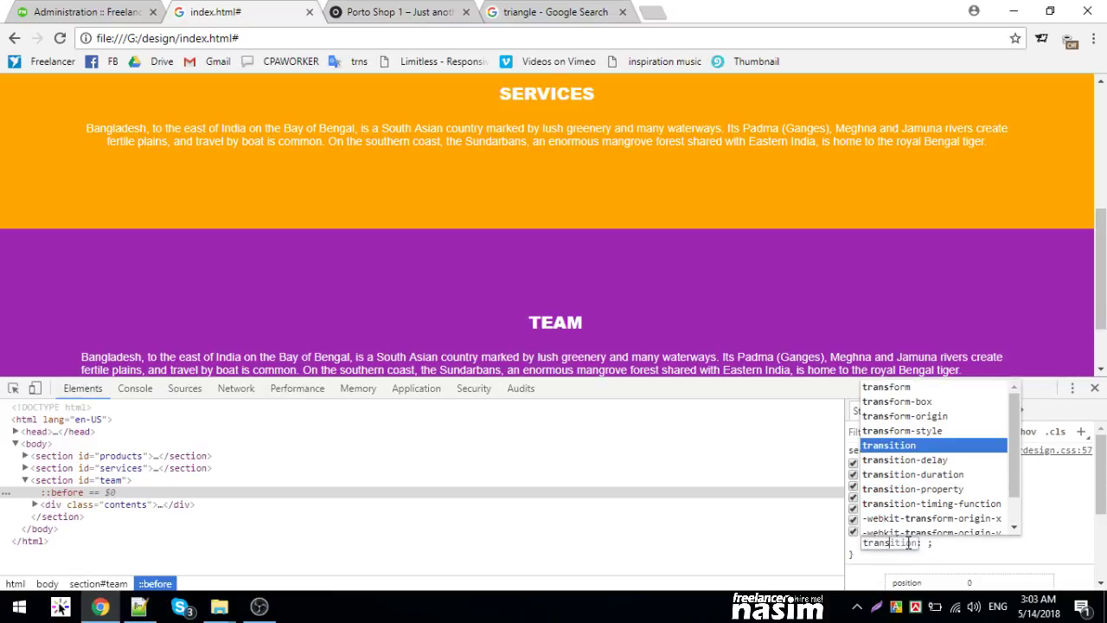
text(ansform)
- Add a rotate transform to the ::before bar, trying different angles and axes
key(Tab)
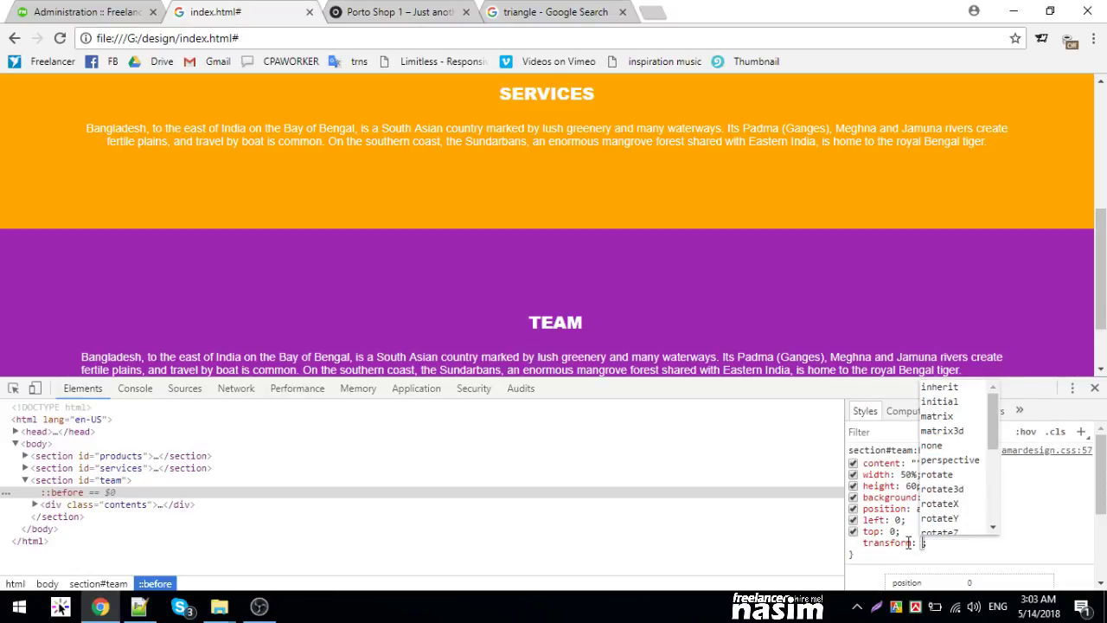
text(rotate())
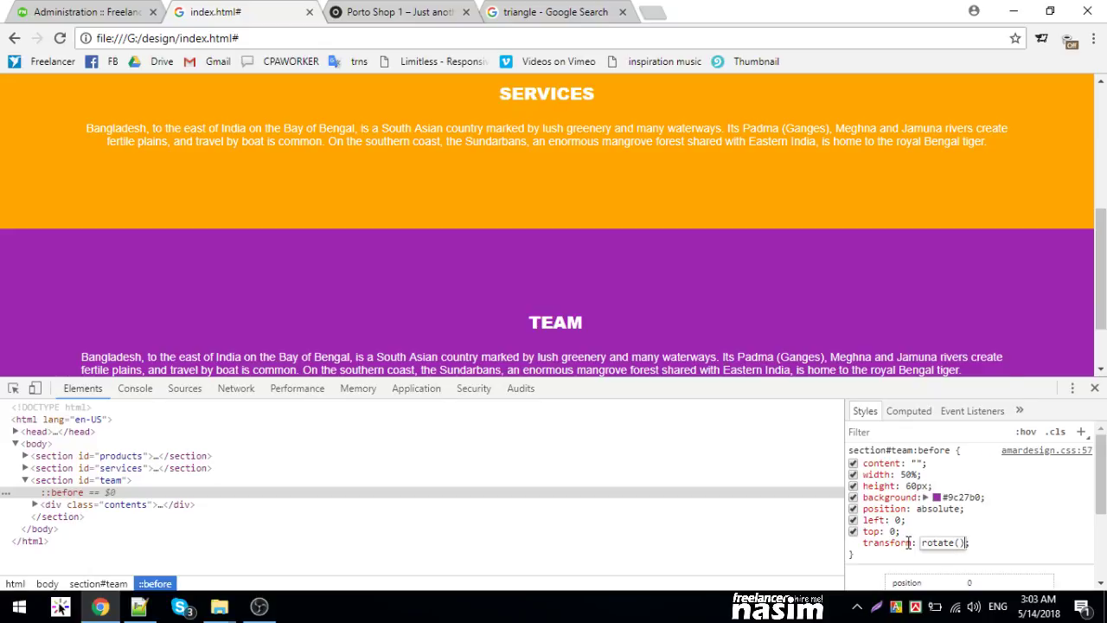
text(10deg)
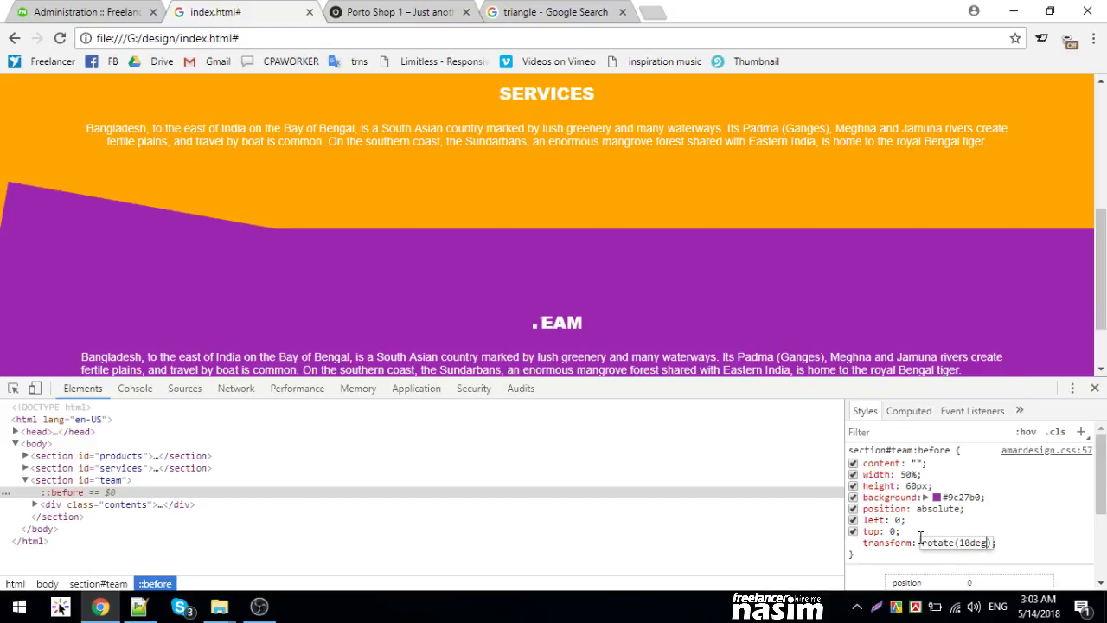
double_click(969, 542)
text(5deg)
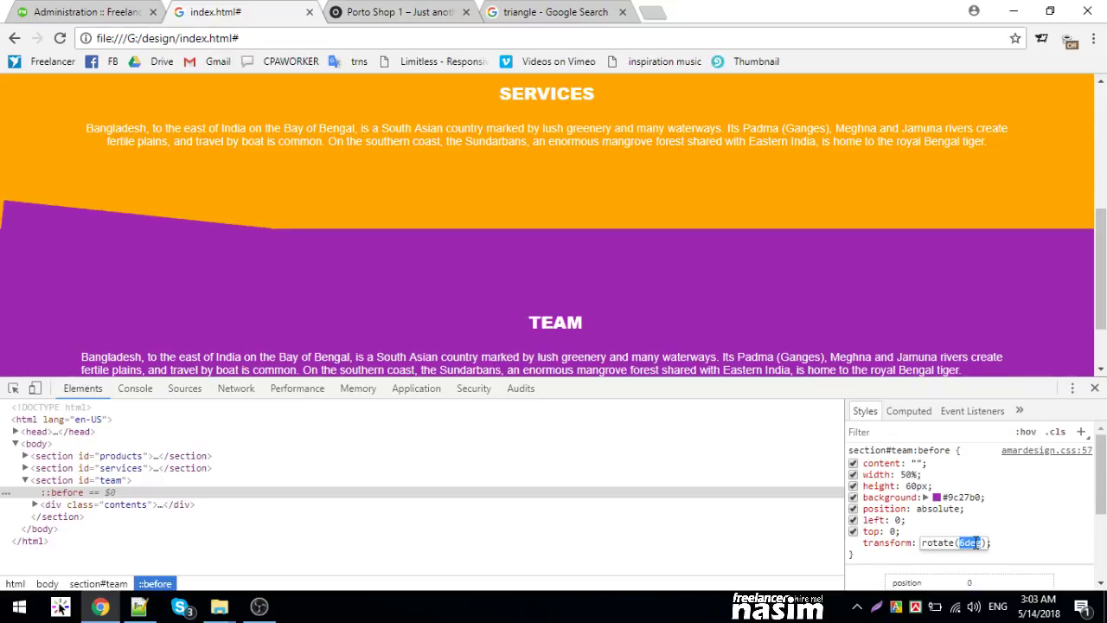
key(Down)
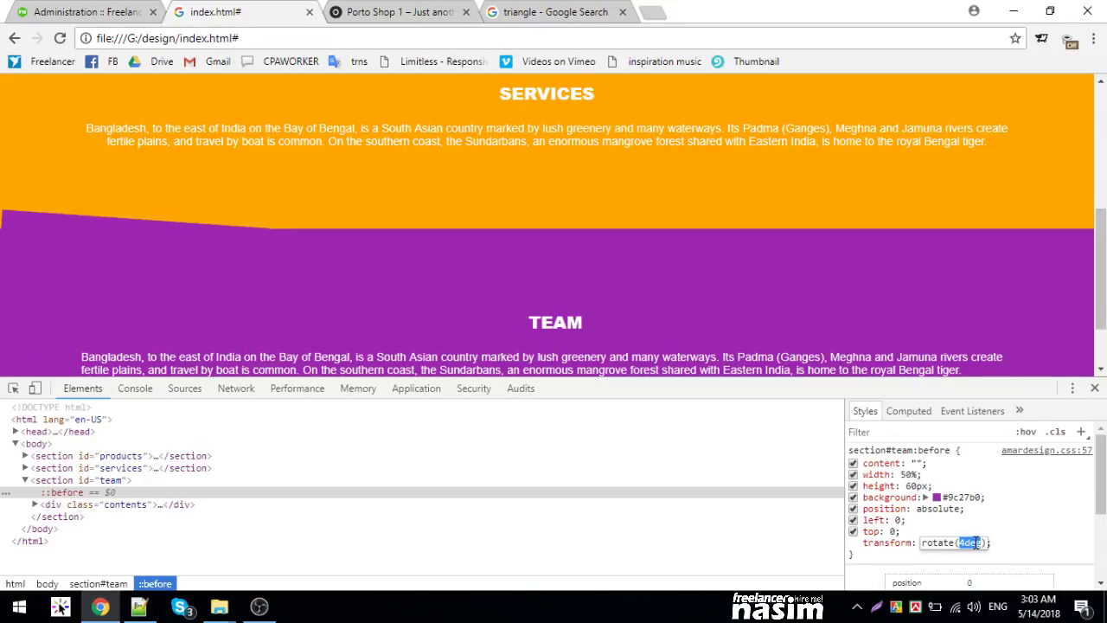
click(956, 543)
text(X)
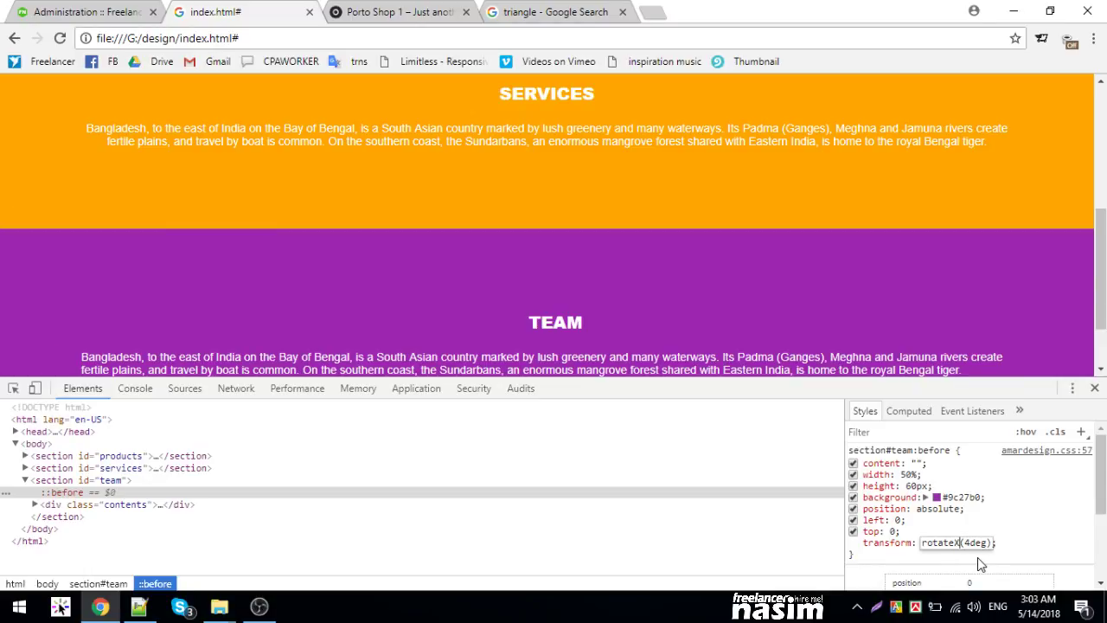
key(BackSpace)
text(Y)
double_click(976, 542)
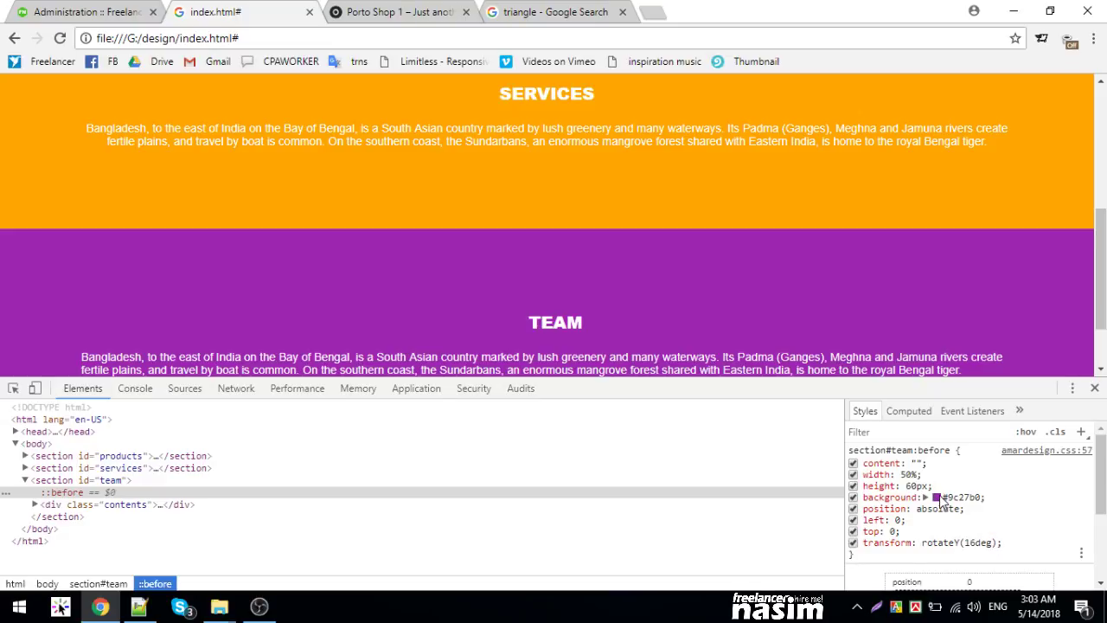
- Set the bar's background to dark grey #2d2d2d in the colour picker
click(937, 498)
click(923, 448)
click(908, 474)
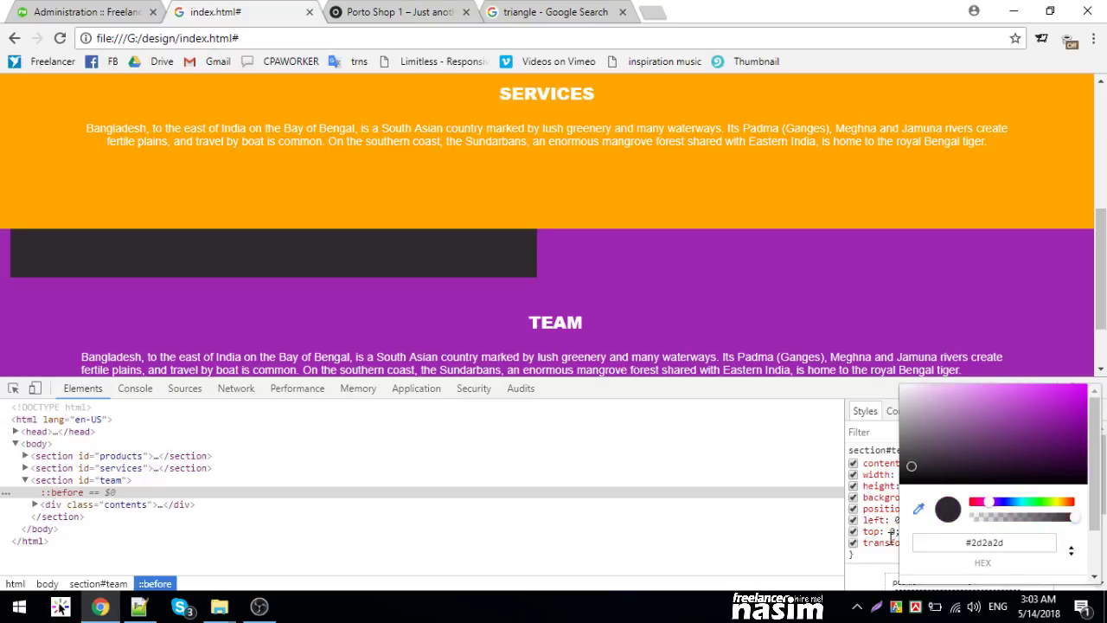
click(887, 537)
- Settle the bar's transform on rotateX(25deg)
double_click(979, 545)
double_click(976, 542)
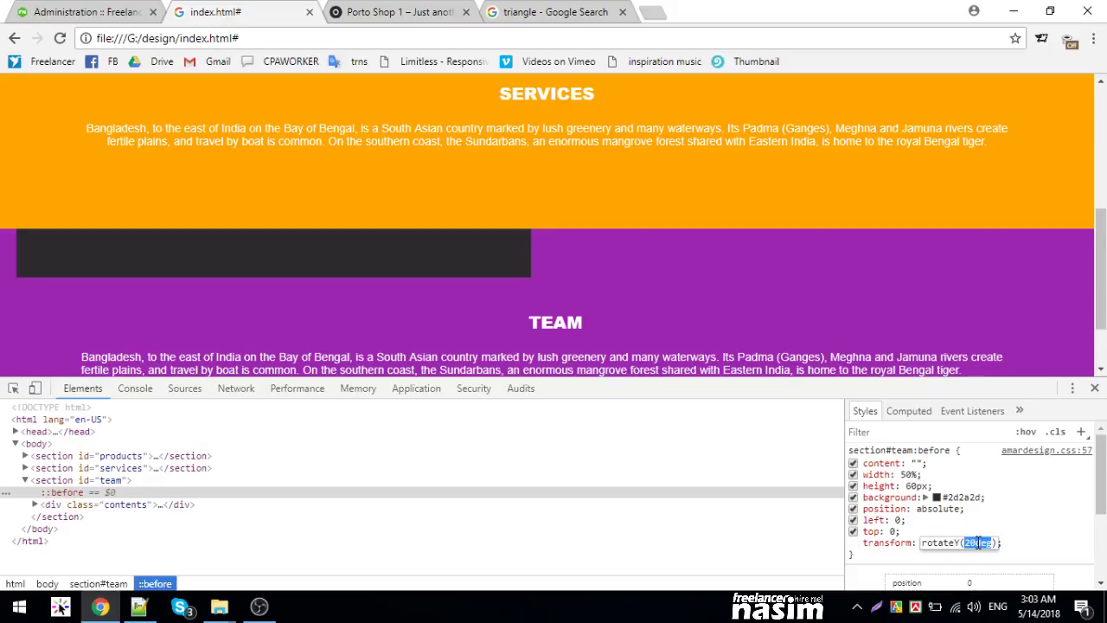
scroll(976, 543, up, 9)
click(959, 543)
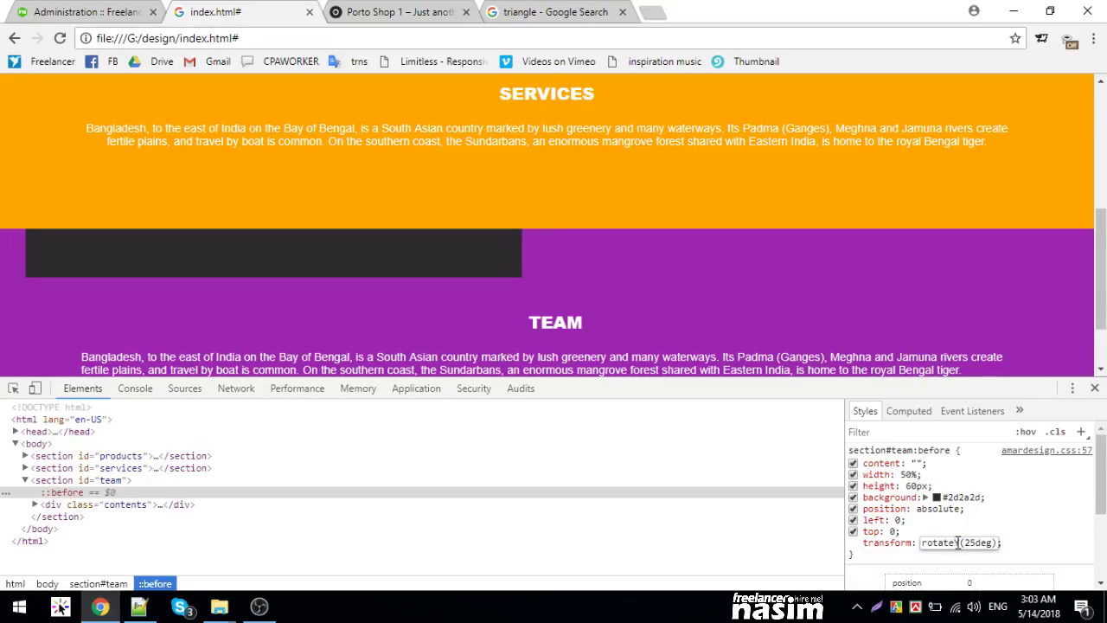
key(BackSpace)
text(X)
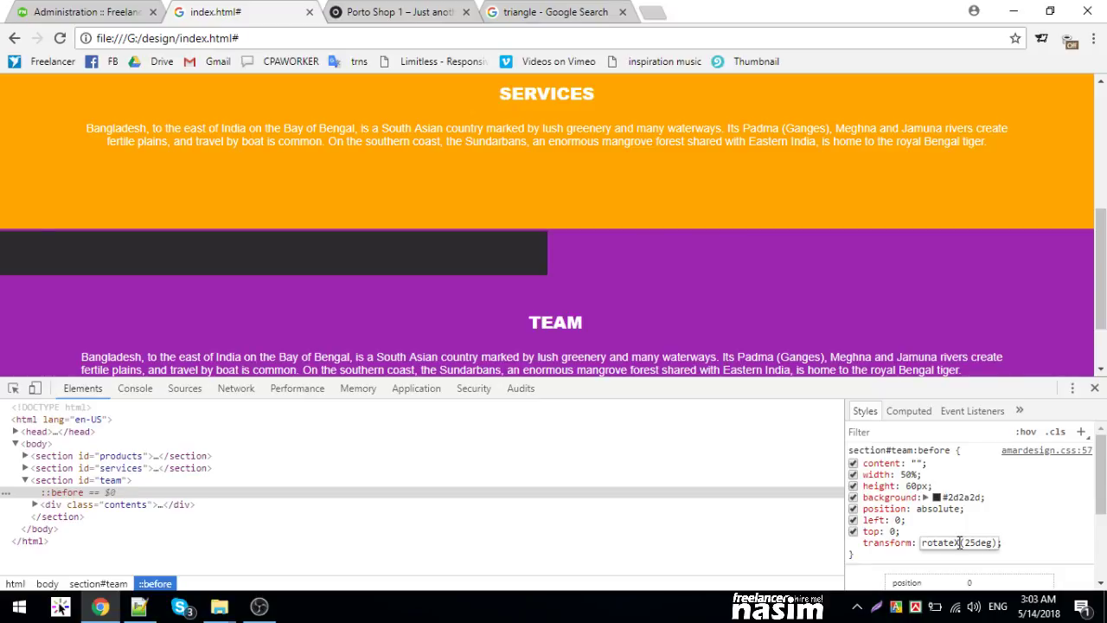
click(1017, 562)
click(887, 542)
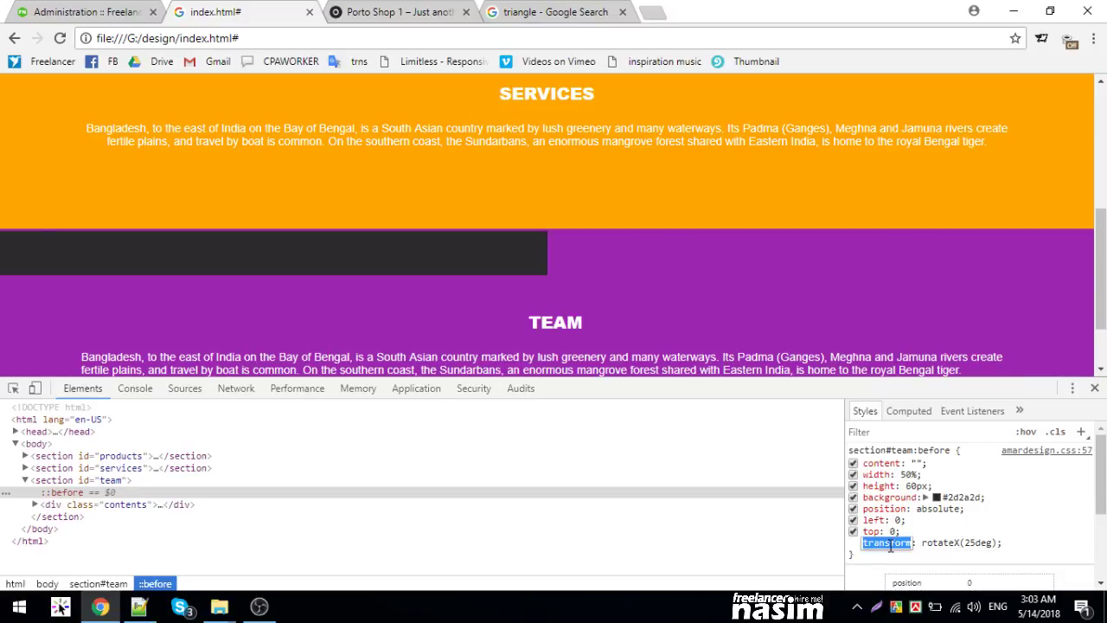
- Replace the rotation with a skewY transform and lower its angle
key(BackSpace)
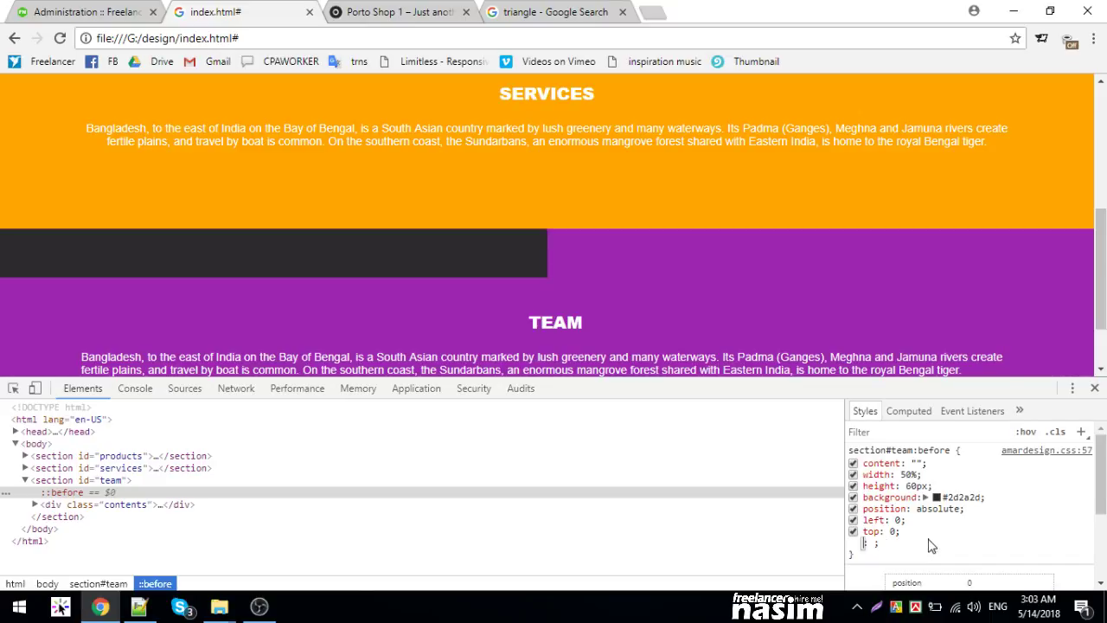
text(transform)
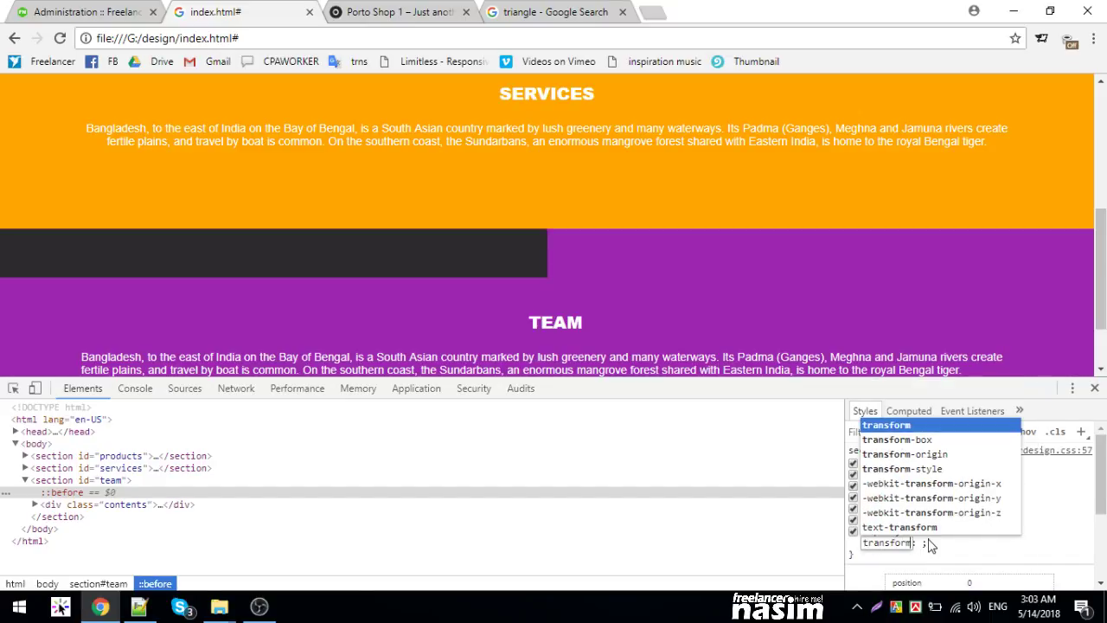
key(Tab)
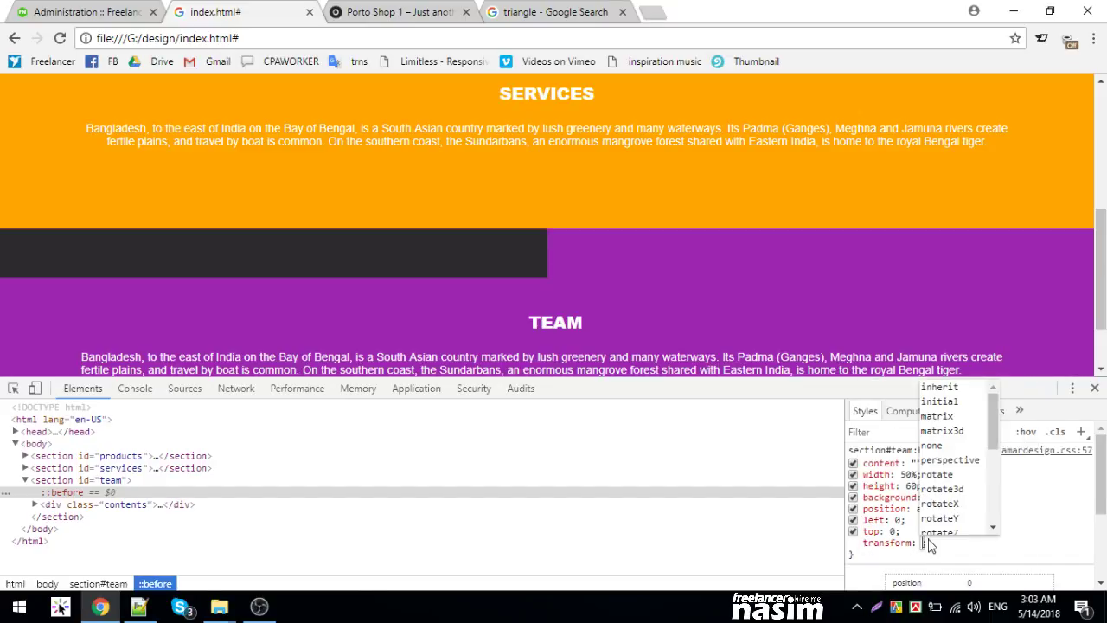
text(skew)
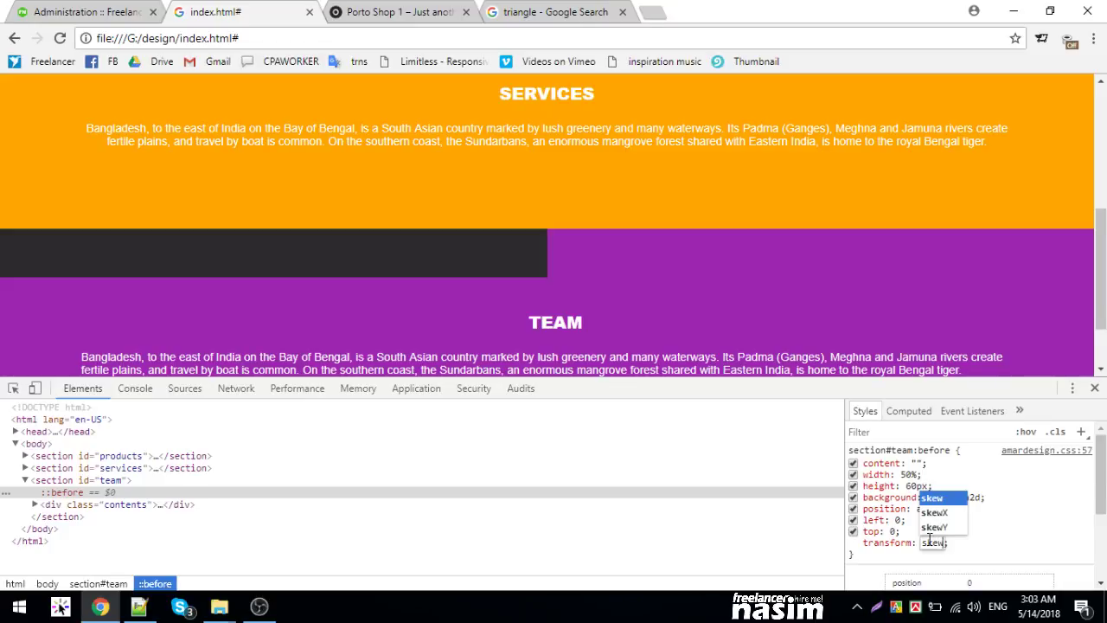
text(())
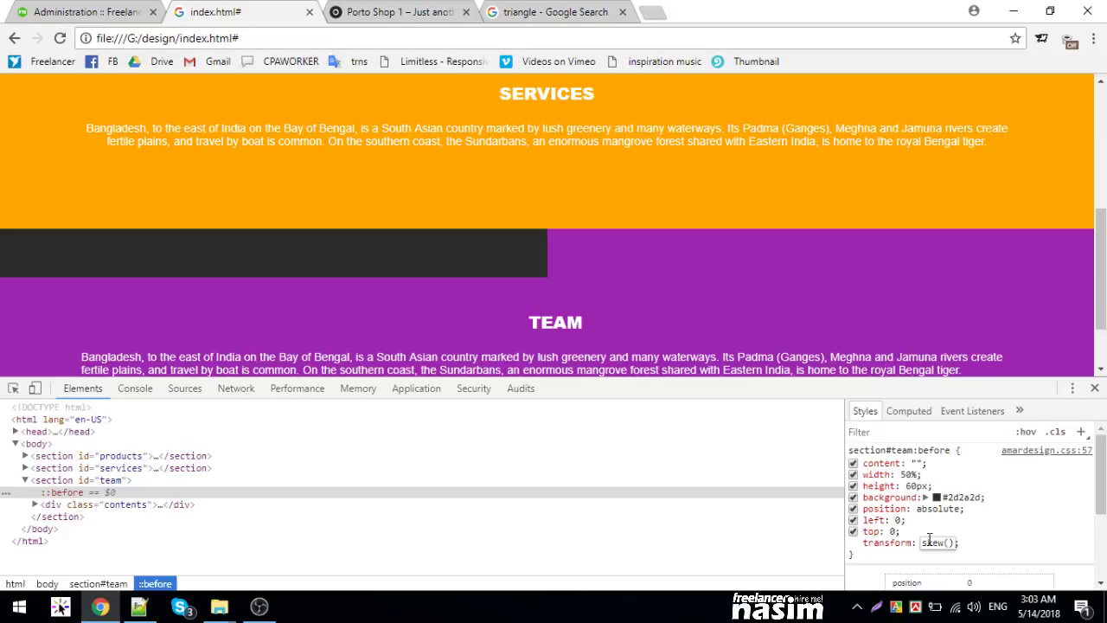
text(10)
text(p)
key(BackSpace)
text(de)
text(g)
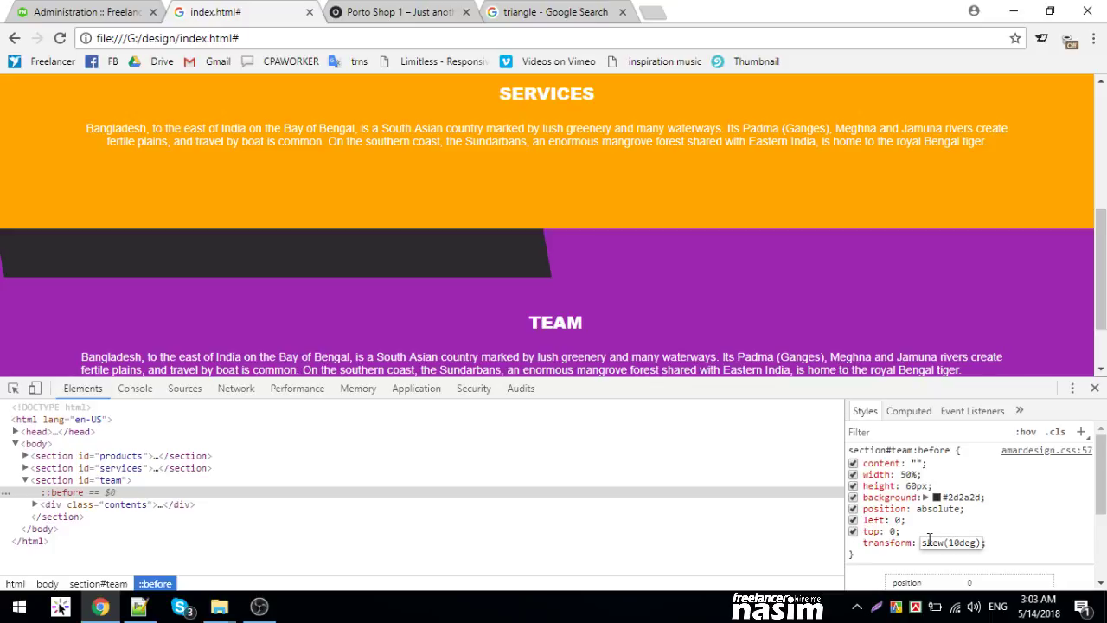
key(Left)
key(Left)
key(Left)
text(Y)
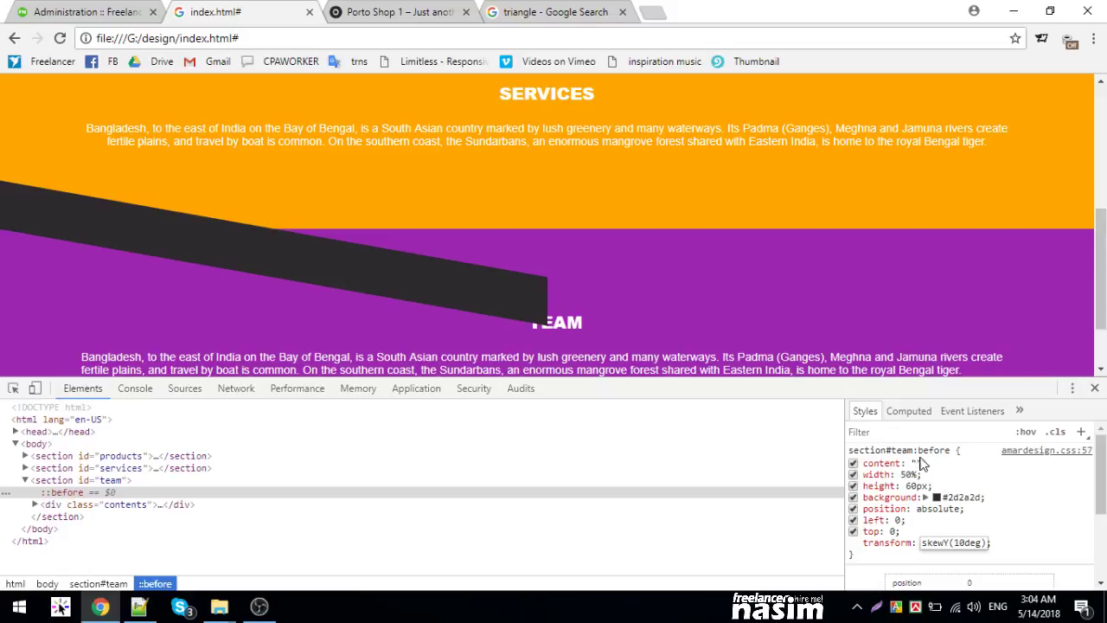
double_click(969, 543)
key(Down)
key(Down)
key(Down)
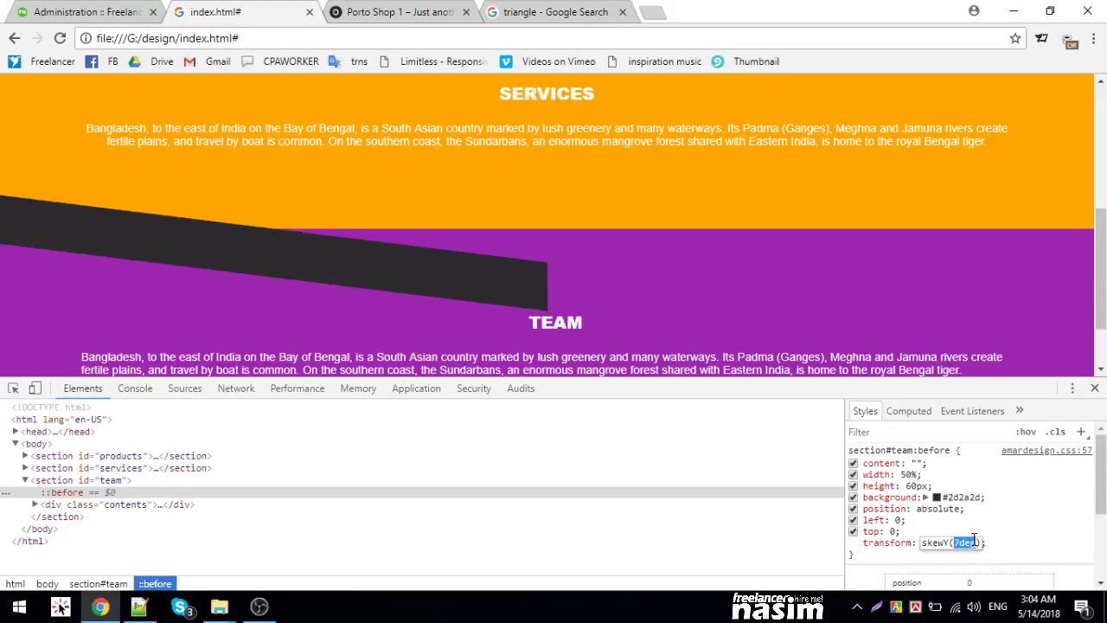
key(Down)
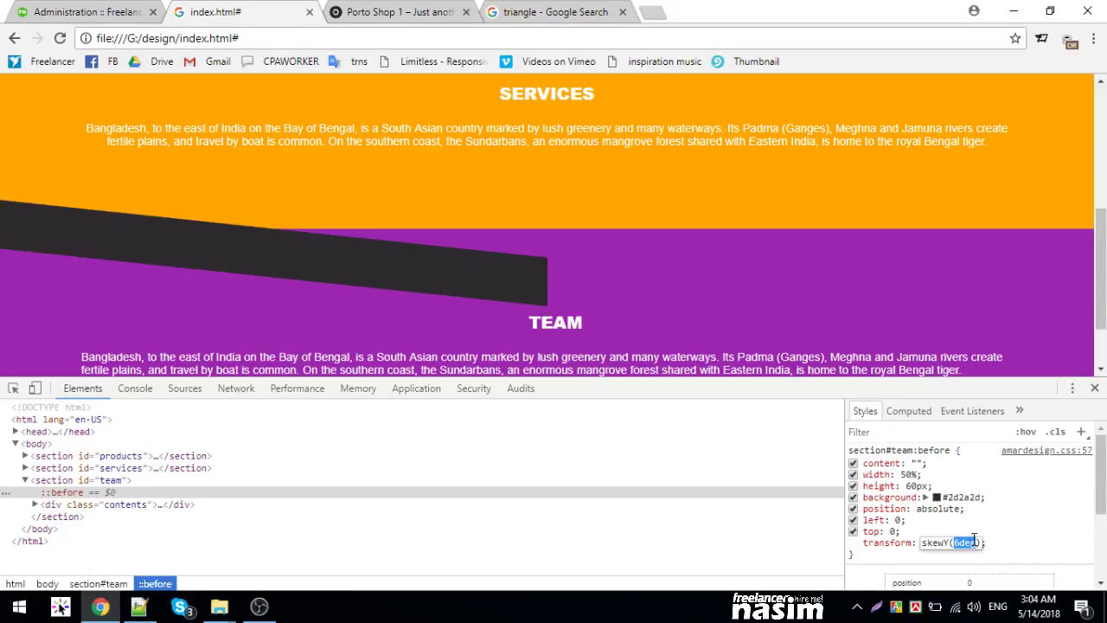
- Try plain skew angles, flipping and then steepening the slant
click(945, 541)
key(BackSpace)
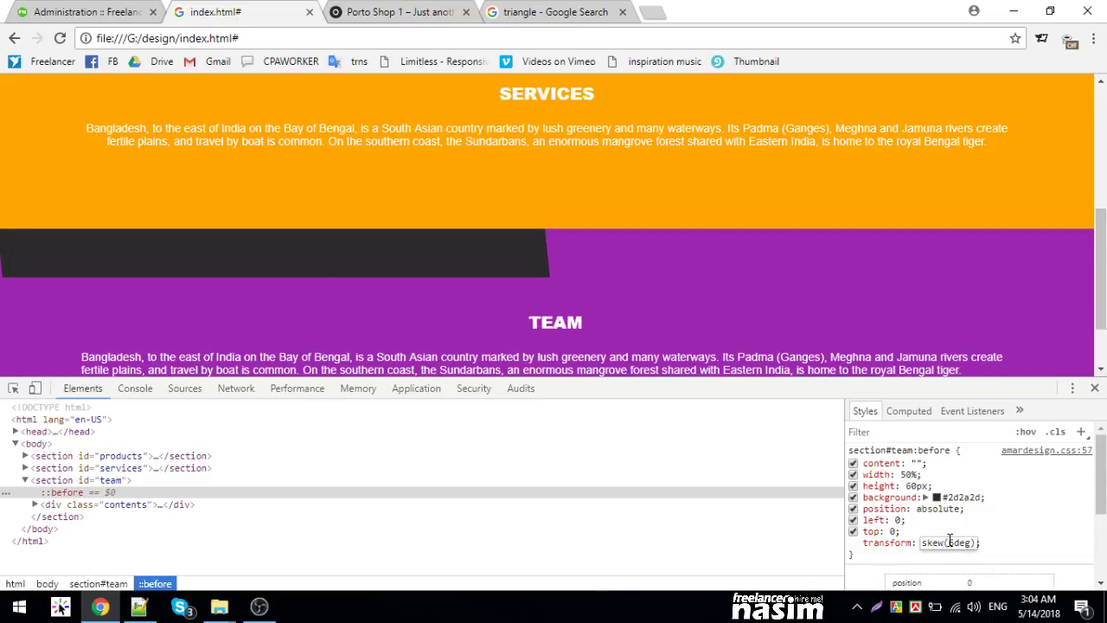
click(962, 542)
key(Up)
key(Down)
key(Down)
key(Down)
key(Down)
key(Down)
key(Down)
key(Down)
key(Down)
key(Down)
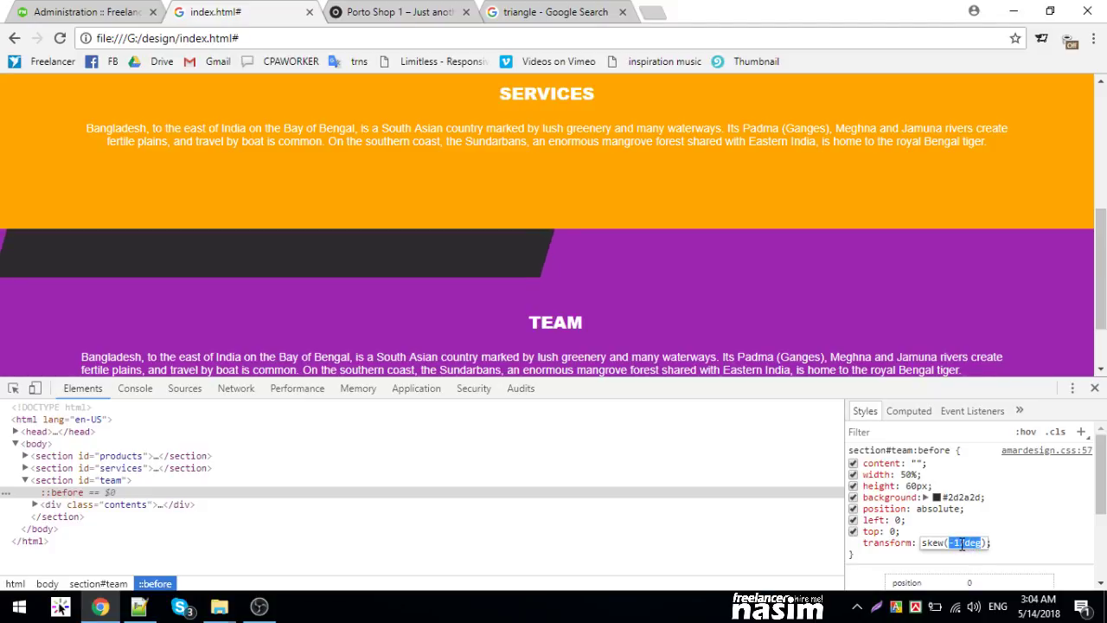
key(Up)
key(Up)
key(Up)
key(Up)
key(Up)
key(Up)
key(Up)
key(Up)
key(Up)
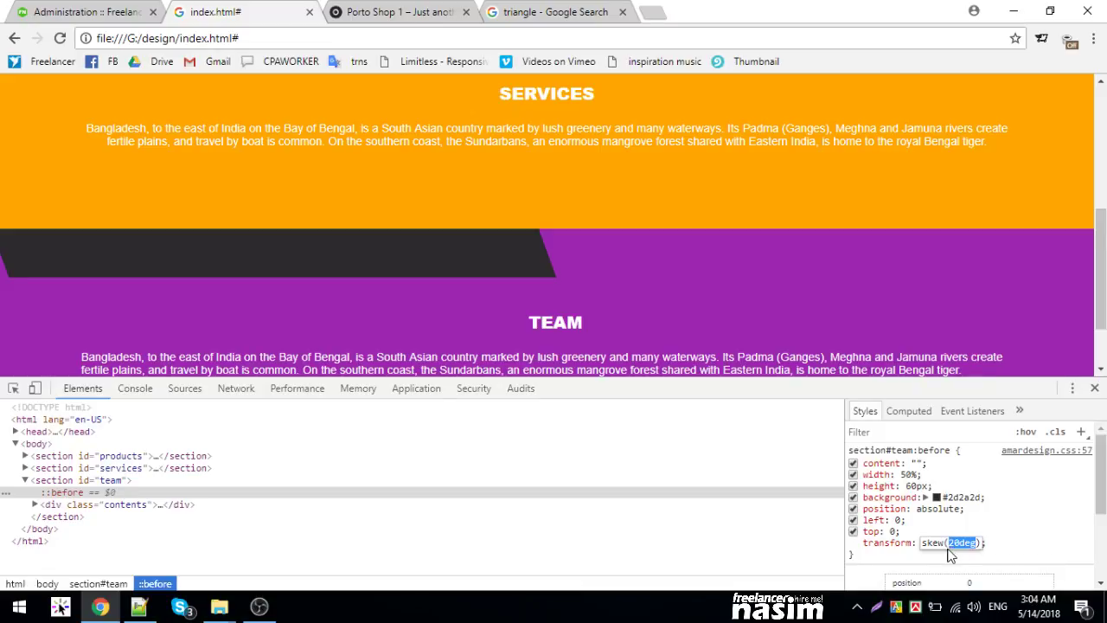
- Raise the block to top -18px and keep the skew on the vertical axis
click(898, 531)
key(Down)
key(Down)
key(Down)
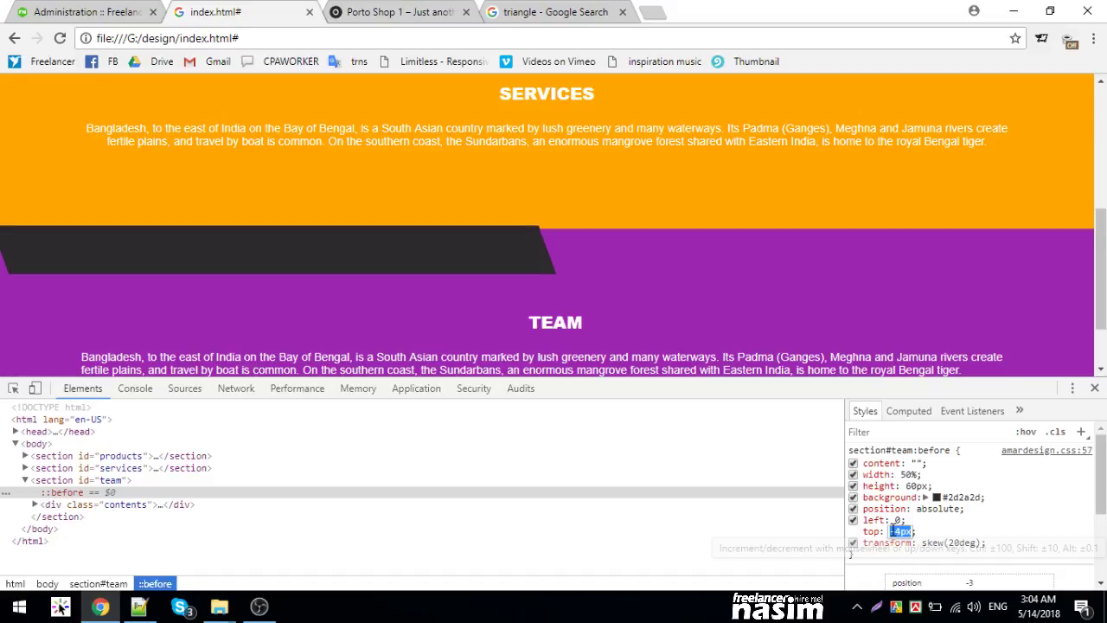
key(Down)
key(Down)
key(Down)
key(Down)
key(Down)
key(Down)
key(Down)
key(Down)
key(Down)
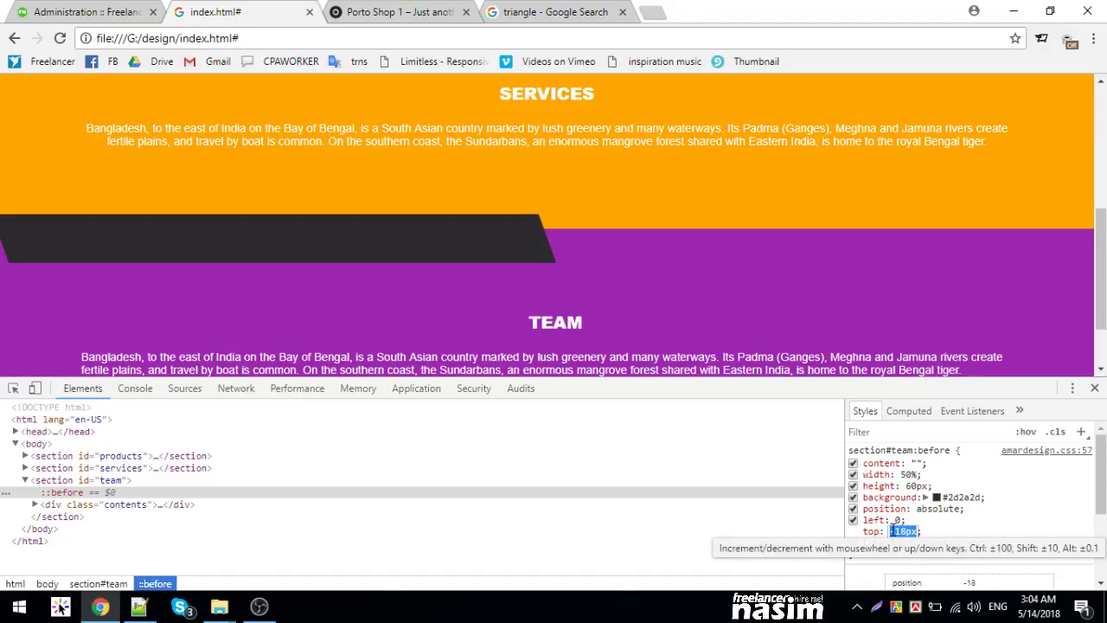
click(945, 542)
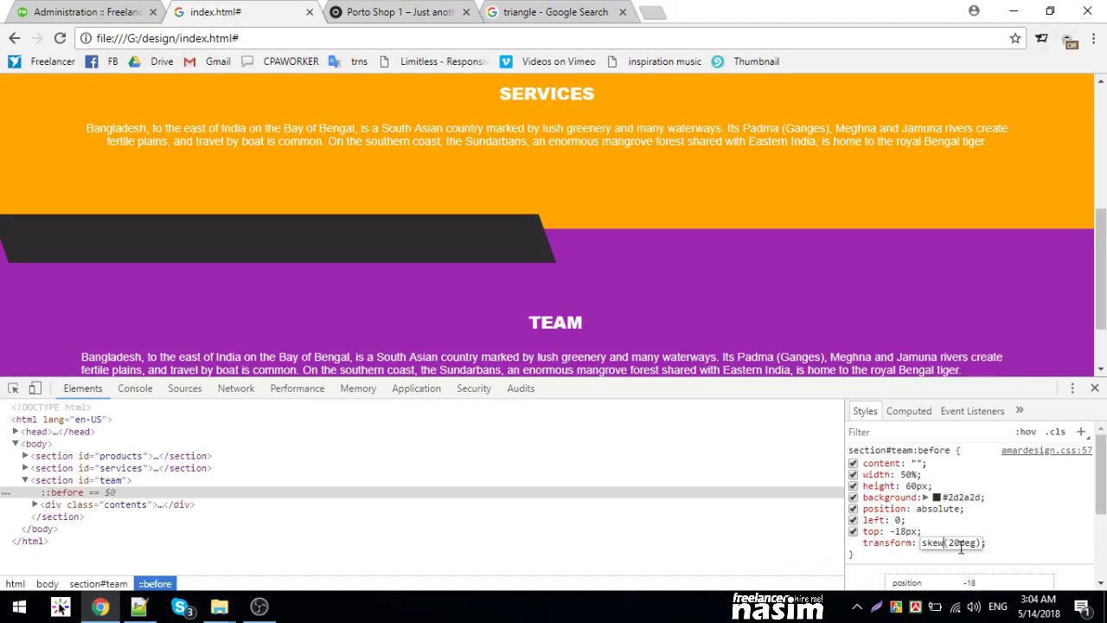
text(Y)
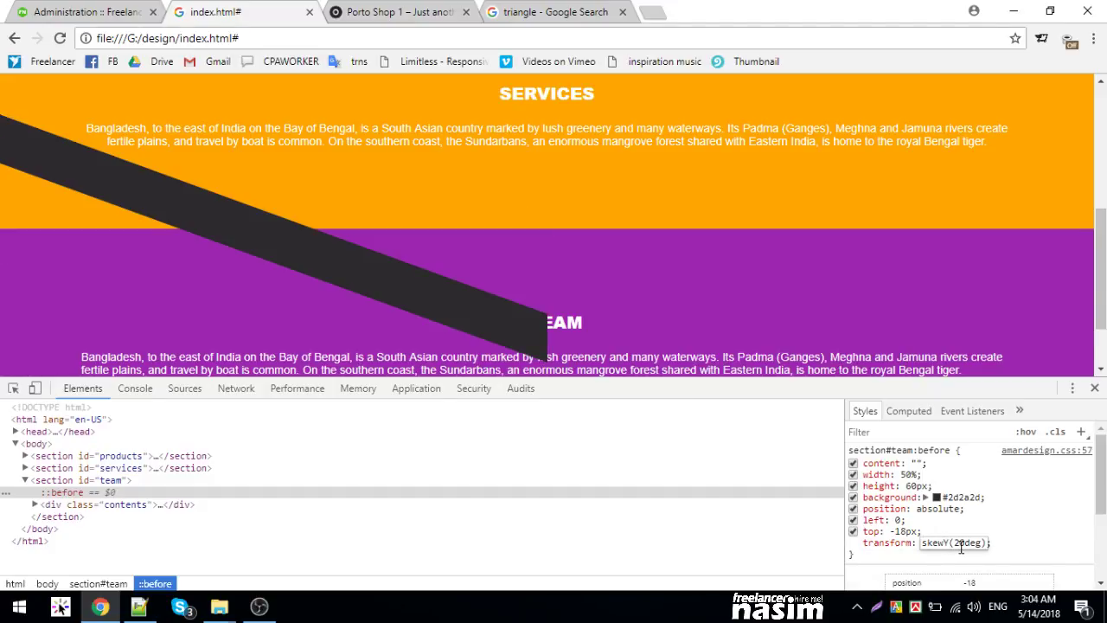
key(BackSpace)
text(X)
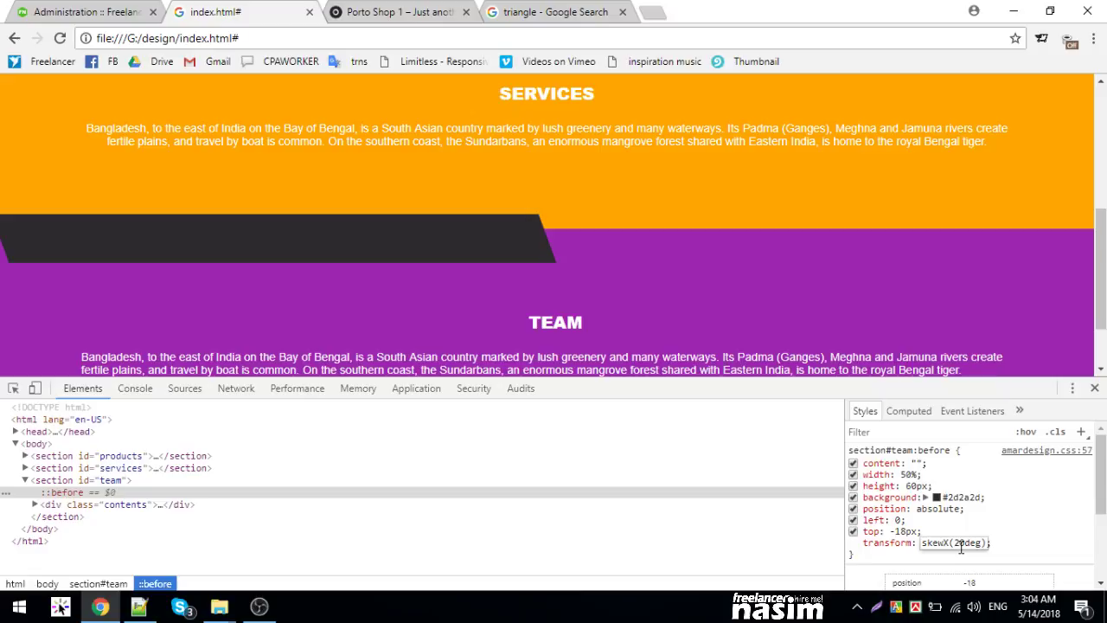
key(BackSpace)
text(Y)
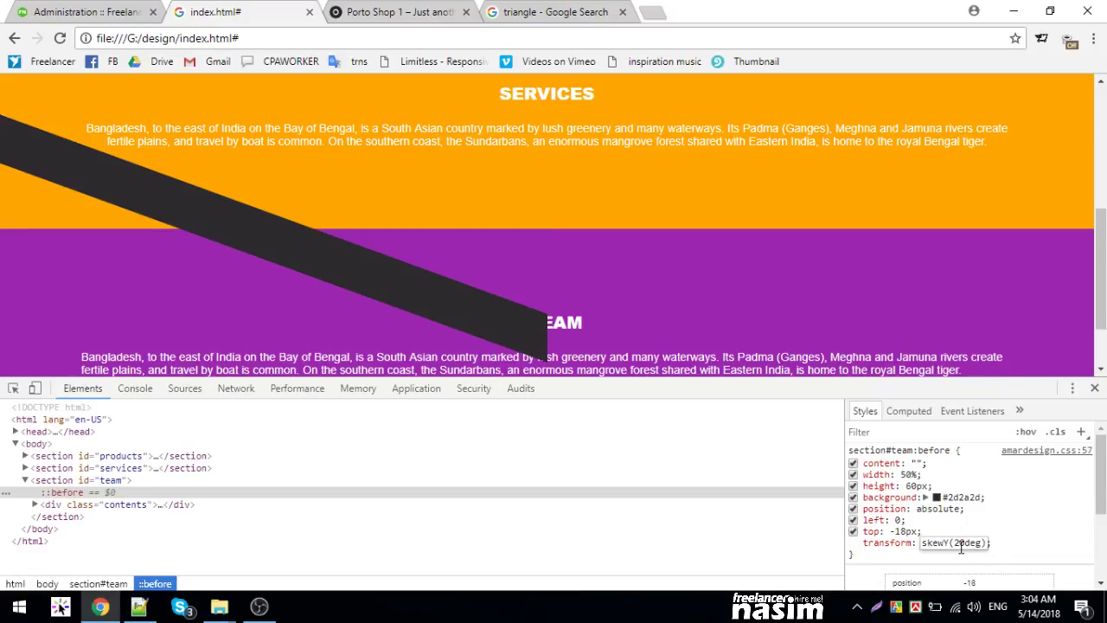
double_click(965, 543)
scroll(964, 542, down, 15)
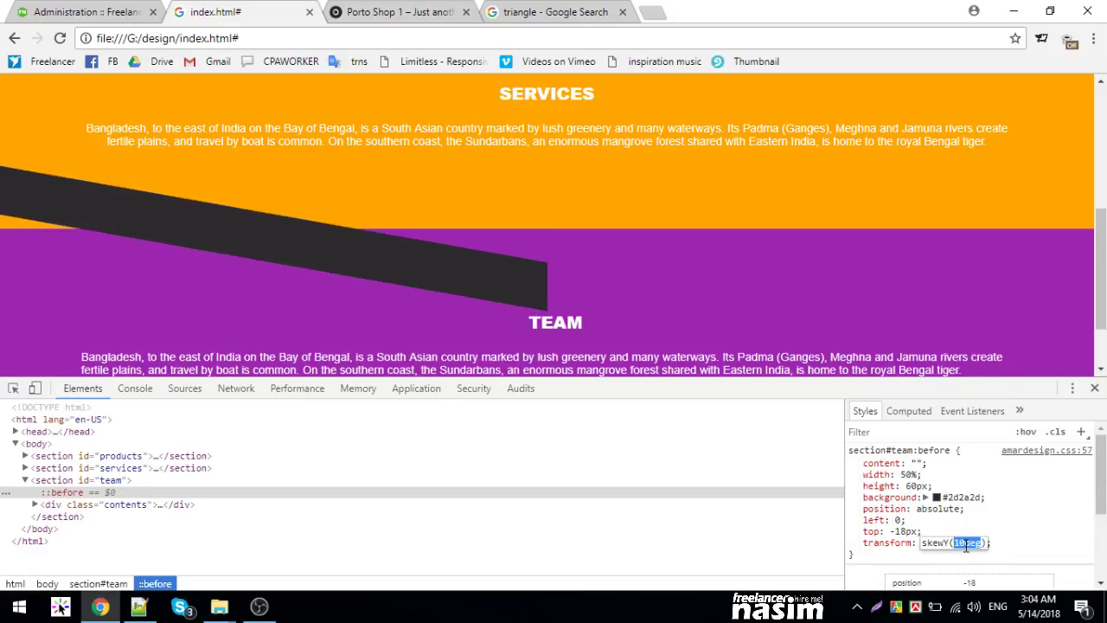
scroll(966, 547, down, 1)
scroll(966, 547, up, 1)
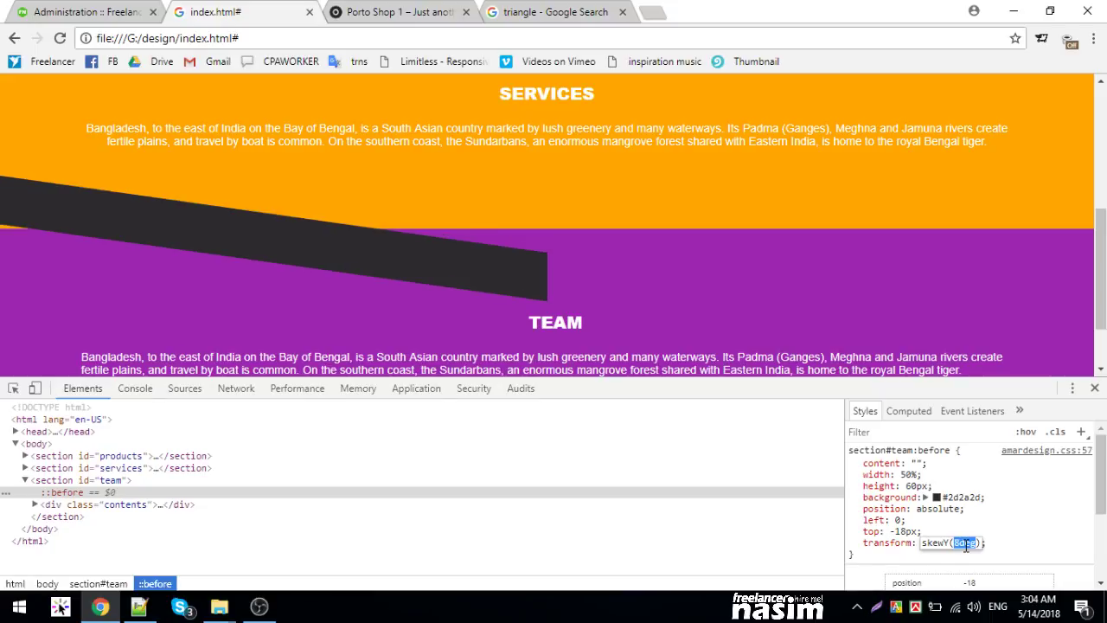
- Give the skewed block 50% width, 130px height and a -45px top offset
click(938, 531)
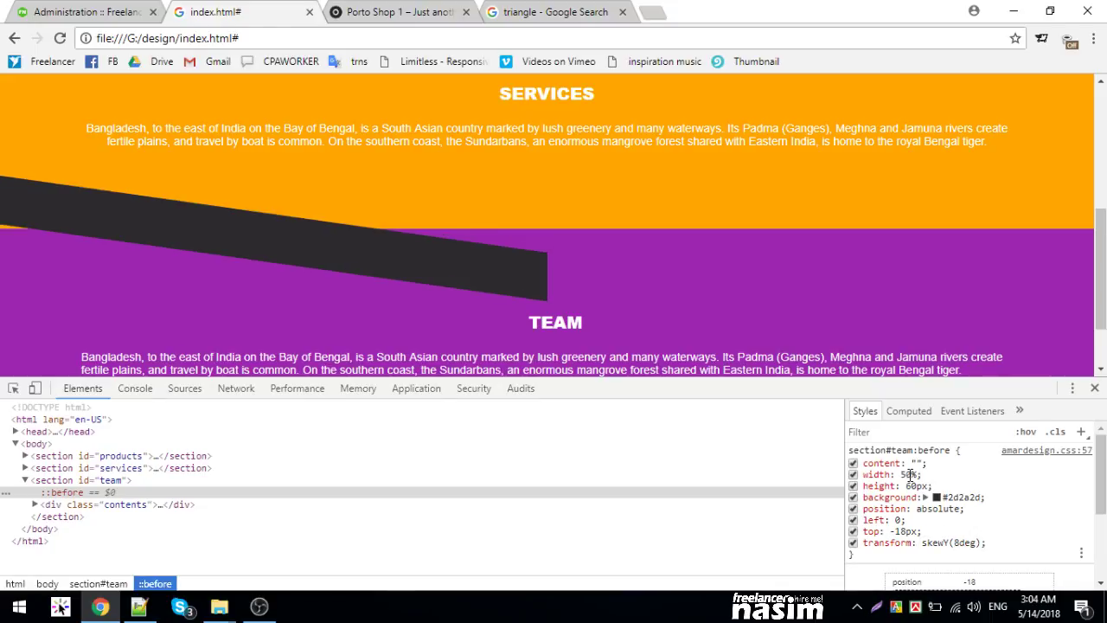
double_click(906, 474)
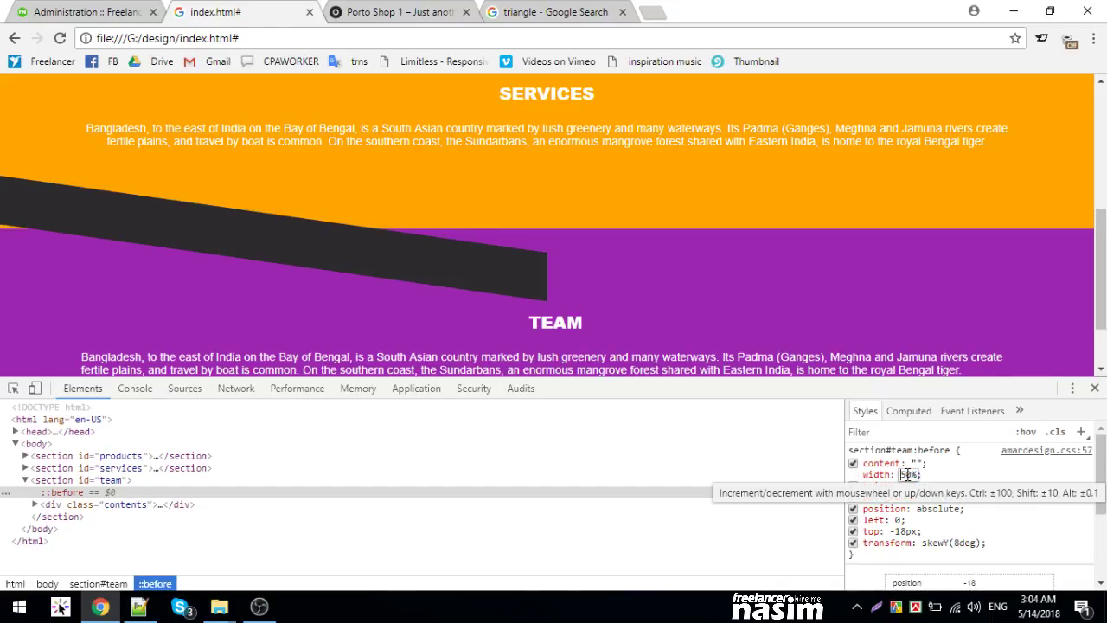
scroll(906, 475, up, 5)
scroll(906, 474, down, 3)
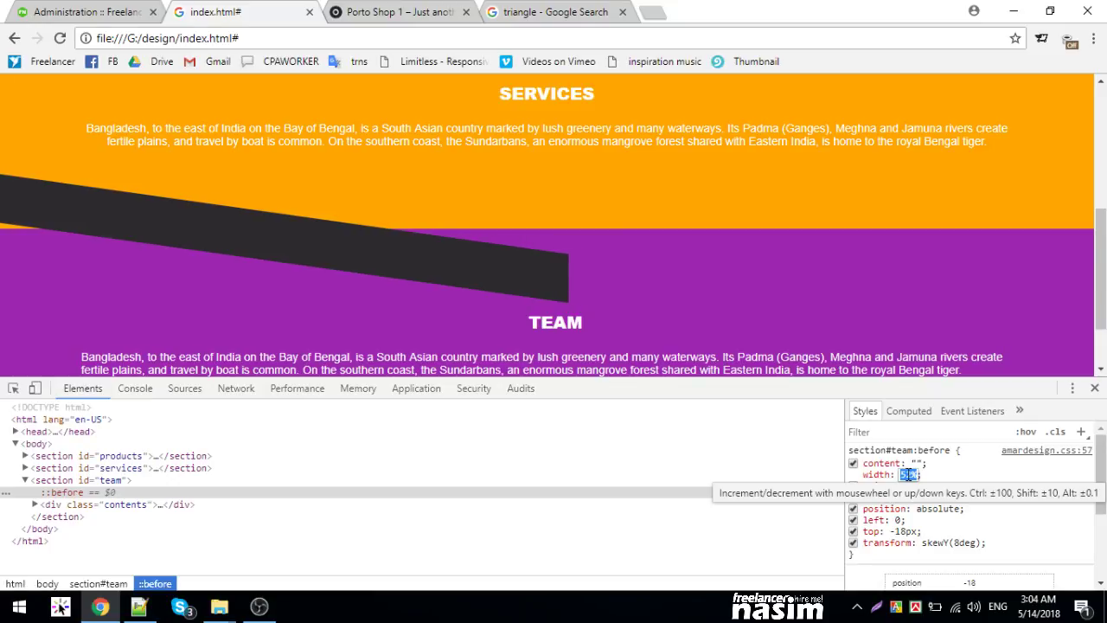
scroll(915, 478, up, 2)
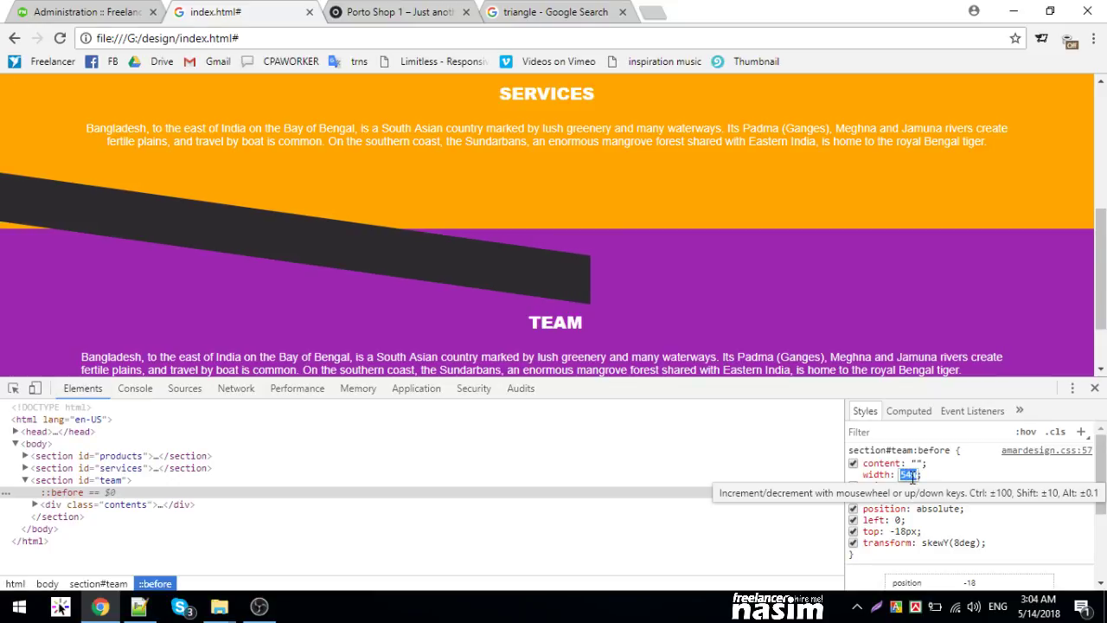
scroll(915, 478, down, 4)
key(Return)
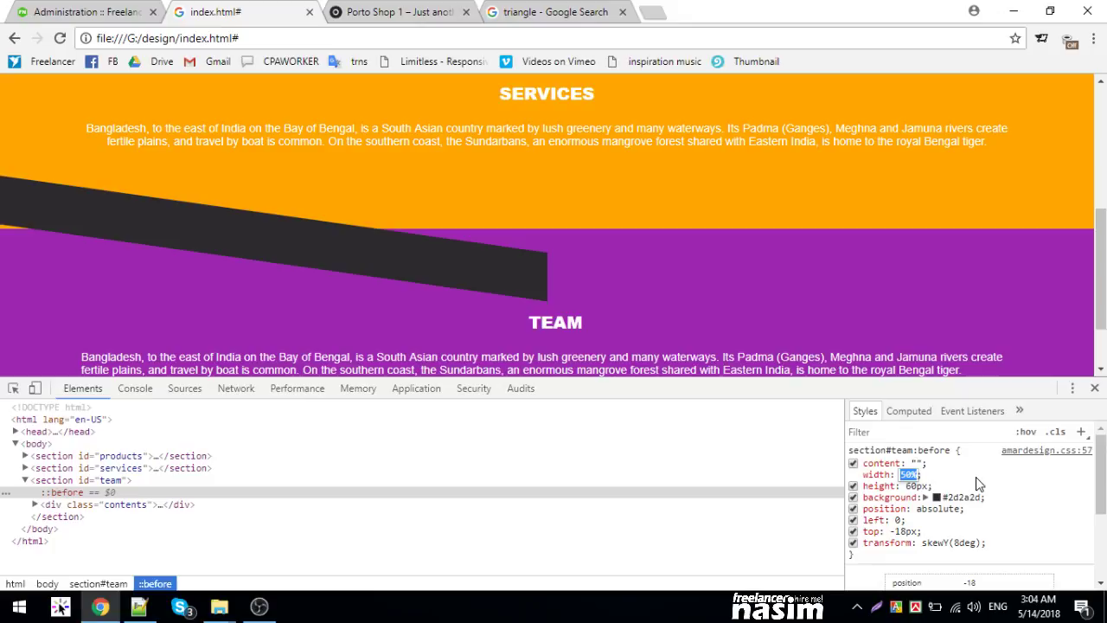
click(911, 486)
scroll(915, 487, up, 8)
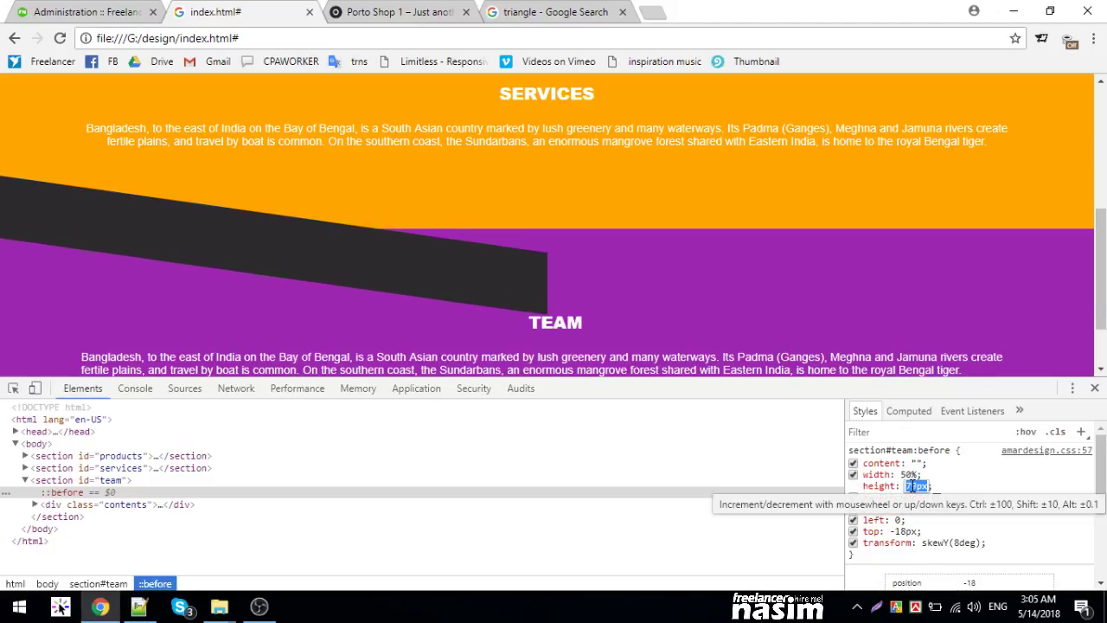
scroll(915, 486, up, 10)
scroll(916, 486, up, 10)
scroll(916, 487, up, 10)
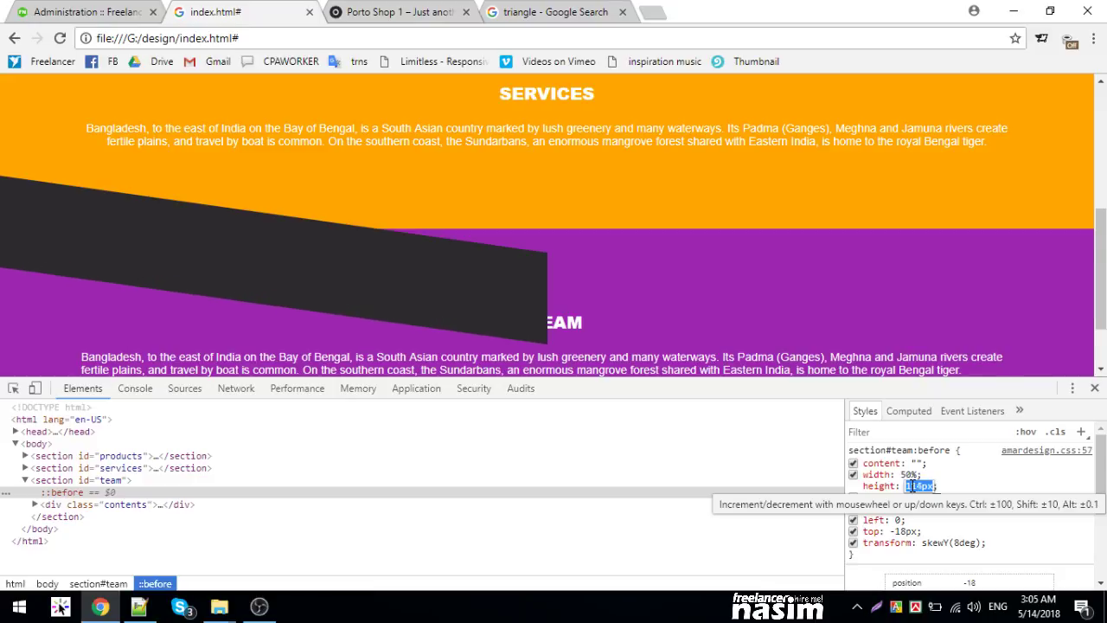
scroll(915, 486, up, 7)
click(904, 531)
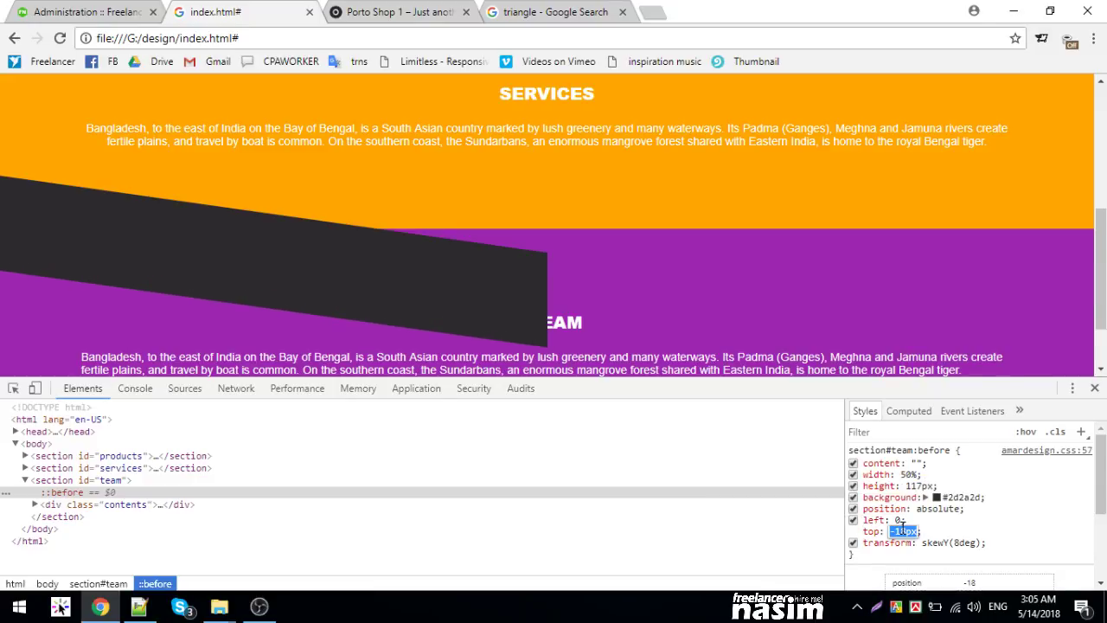
scroll(904, 531, down, 8)
scroll(904, 531, down, 9)
scroll(904, 531, down, 5)
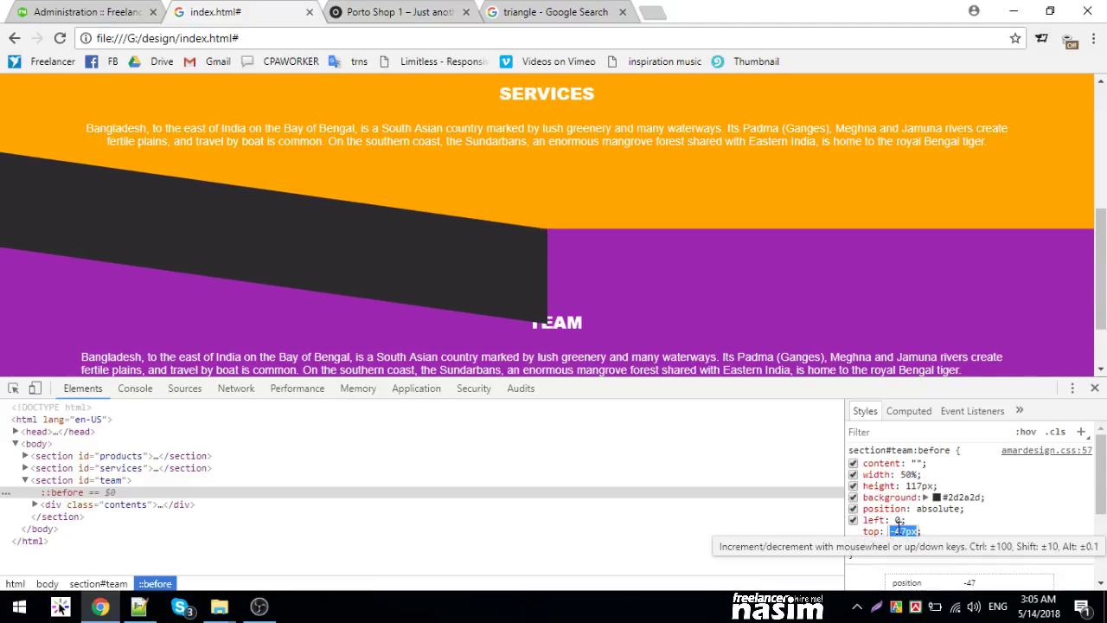
scroll(904, 531, down, 4)
scroll(904, 531, down, 3)
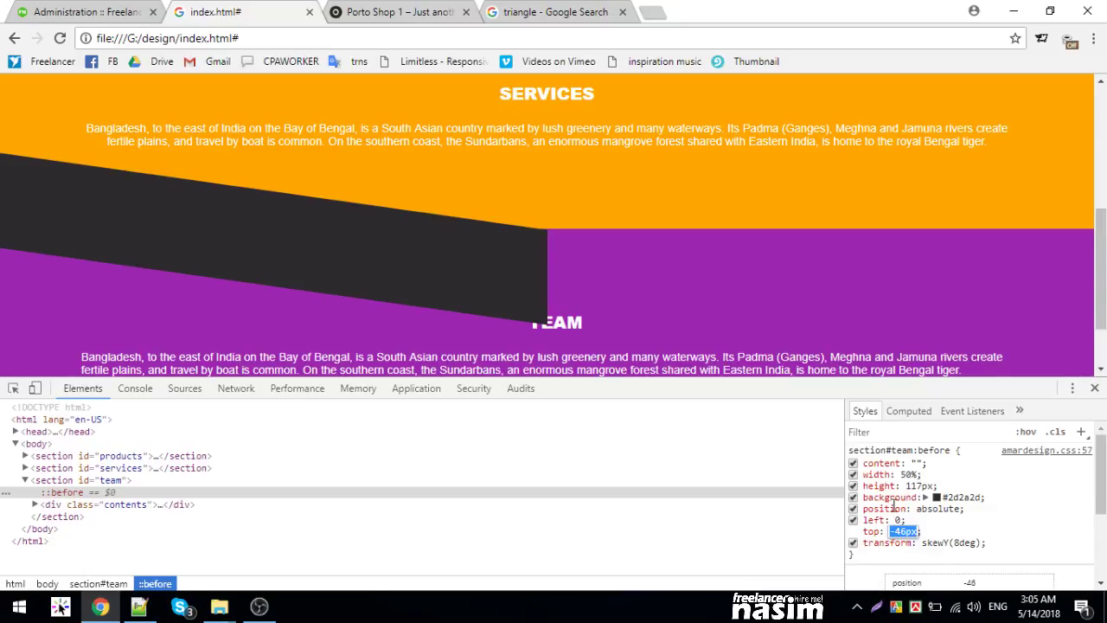
click(919, 486)
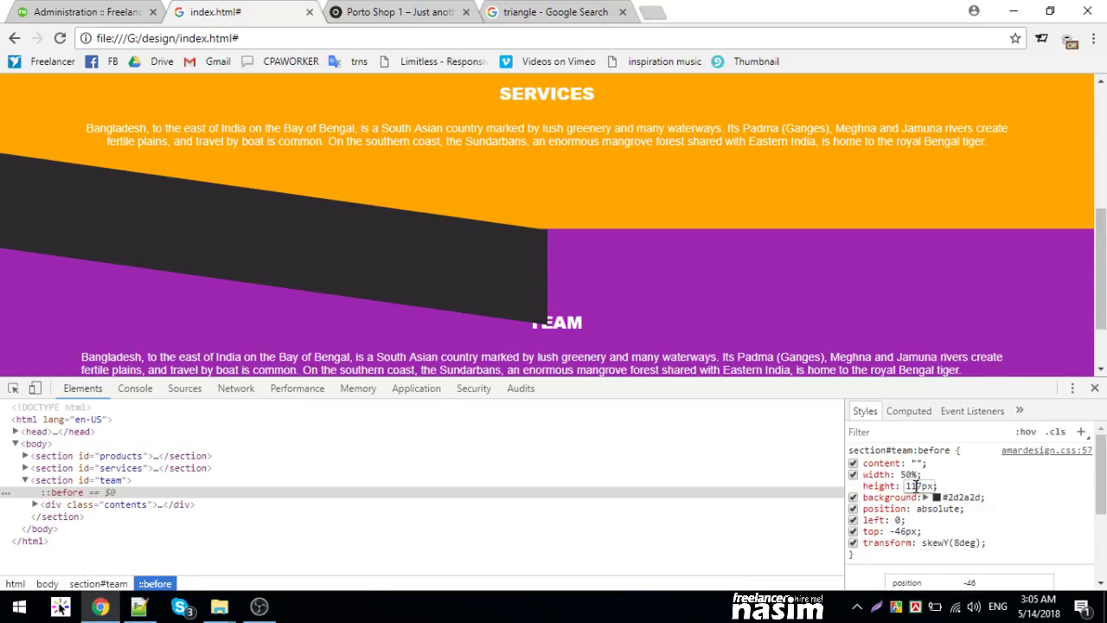
scroll(919, 486, up, 4)
scroll(919, 486, up, 4)
scroll(918, 487, up, 3)
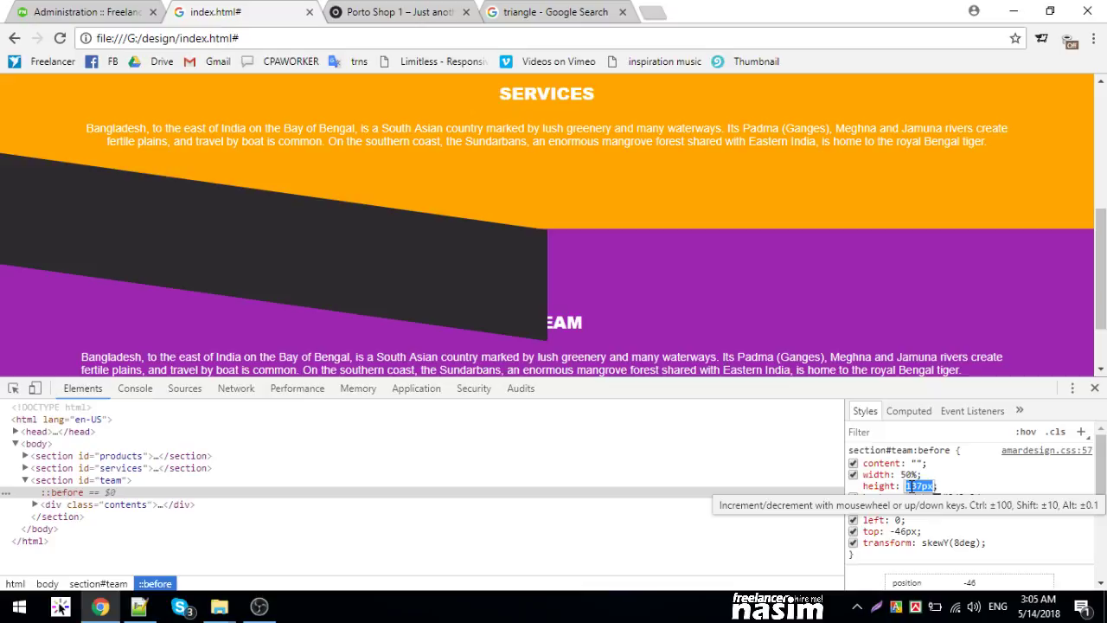
scroll(919, 486, up, 4)
scroll(919, 486, up, 3)
scroll(918, 487, up, 4)
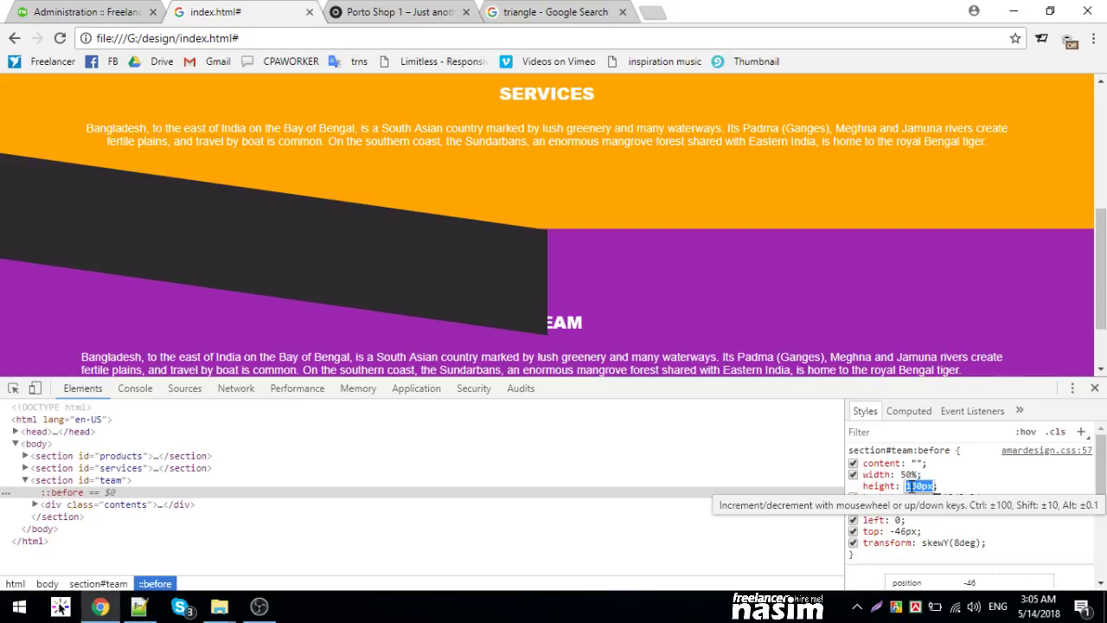
click(898, 520)
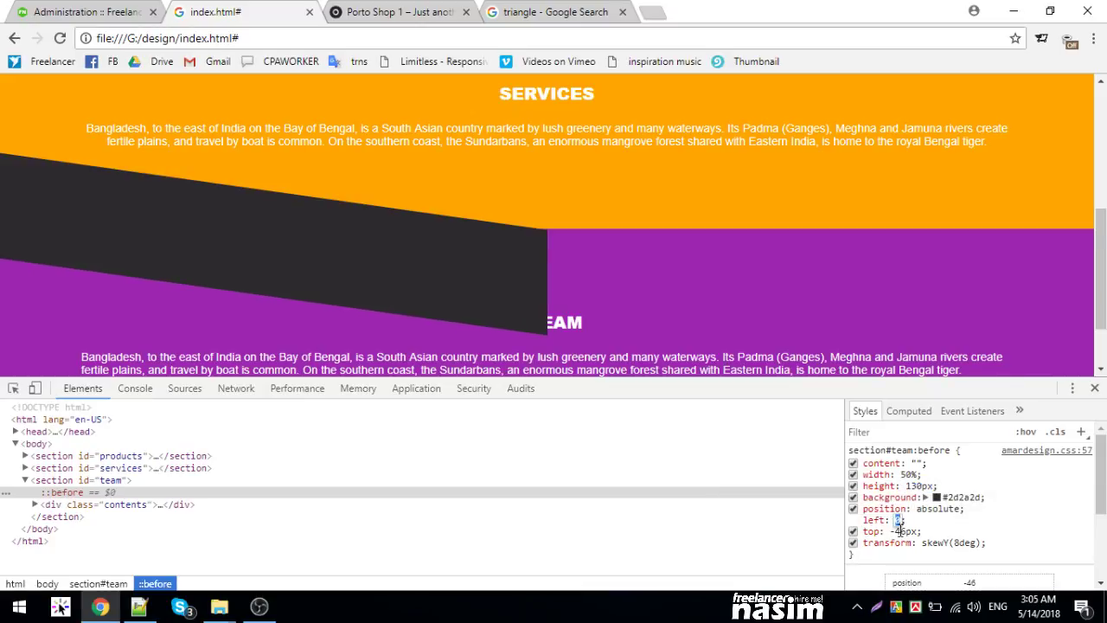
click(904, 531)
scroll(904, 531, down, 2)
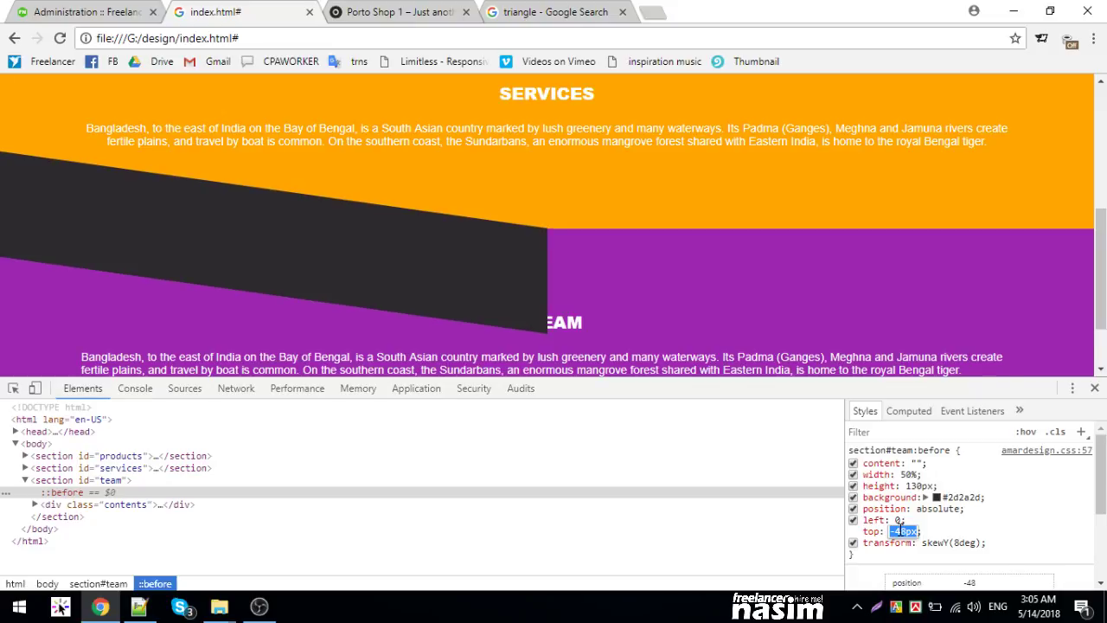
scroll(904, 531, up, 3)
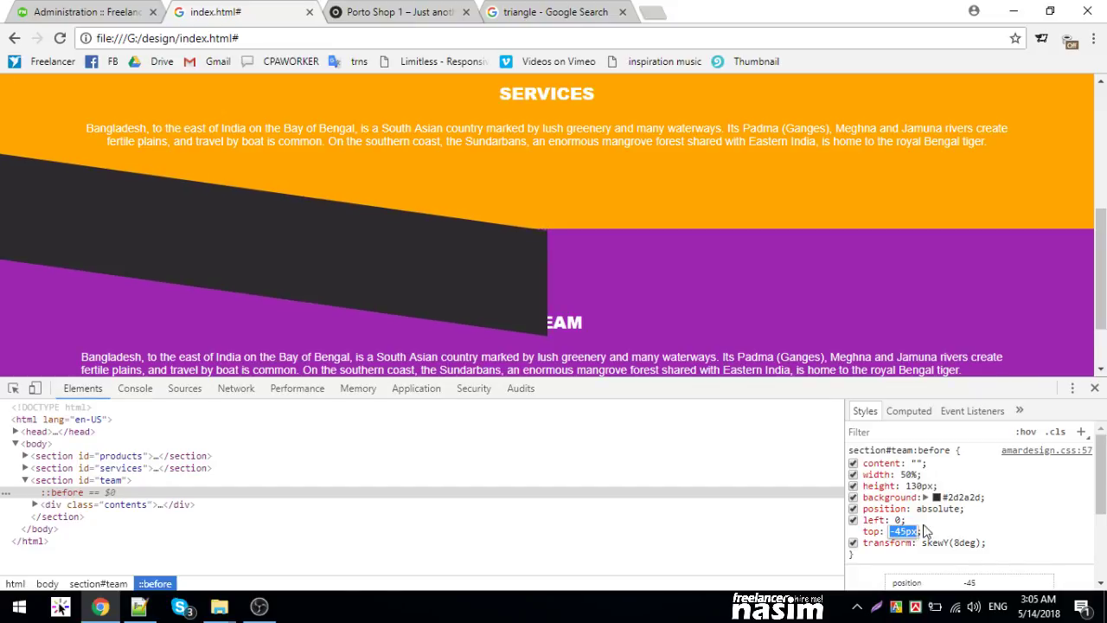
- Commit the -45px top and recolour the shape to the Team purple #9c27b0
key(Return)
click(937, 498)
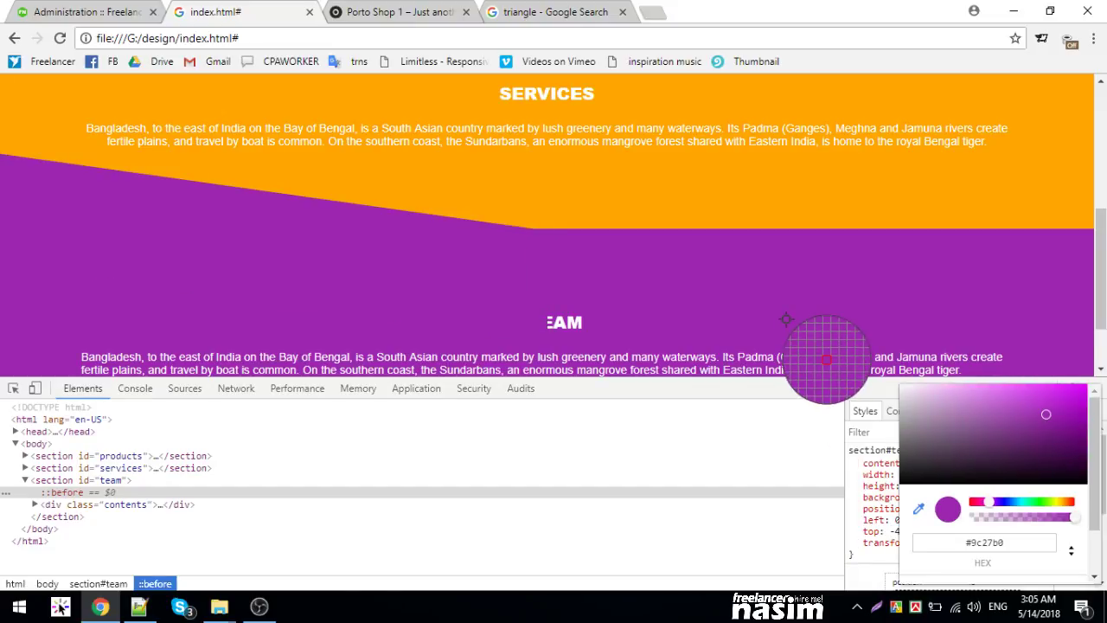
scroll(784, 329, up, 3)
scroll(784, 330, down, 4)
scroll(783, 330, down, 3)
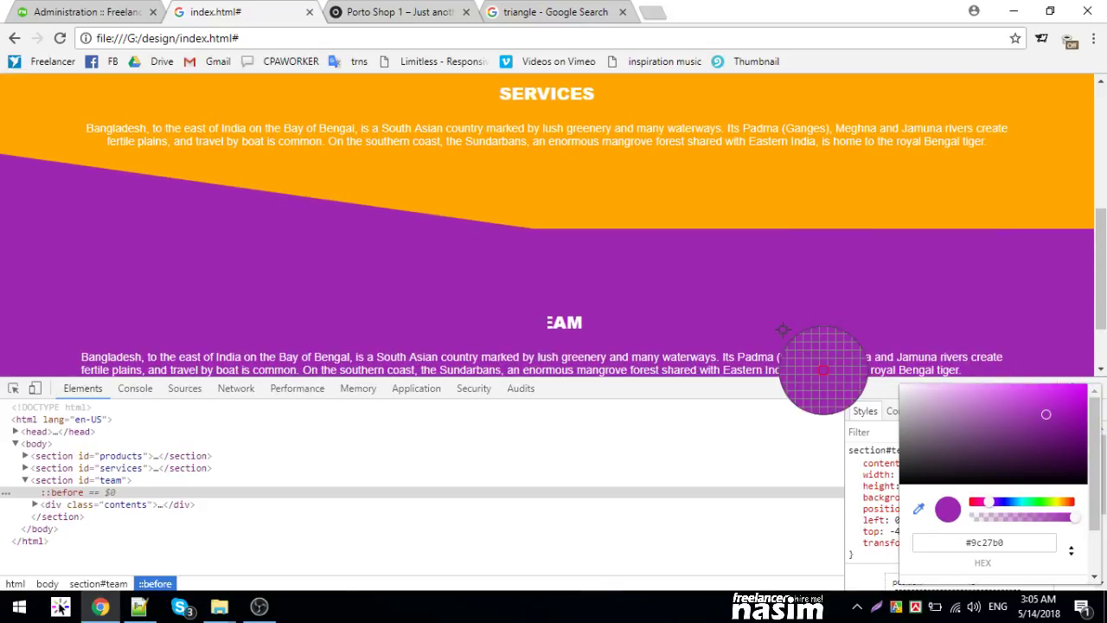
click(887, 519)
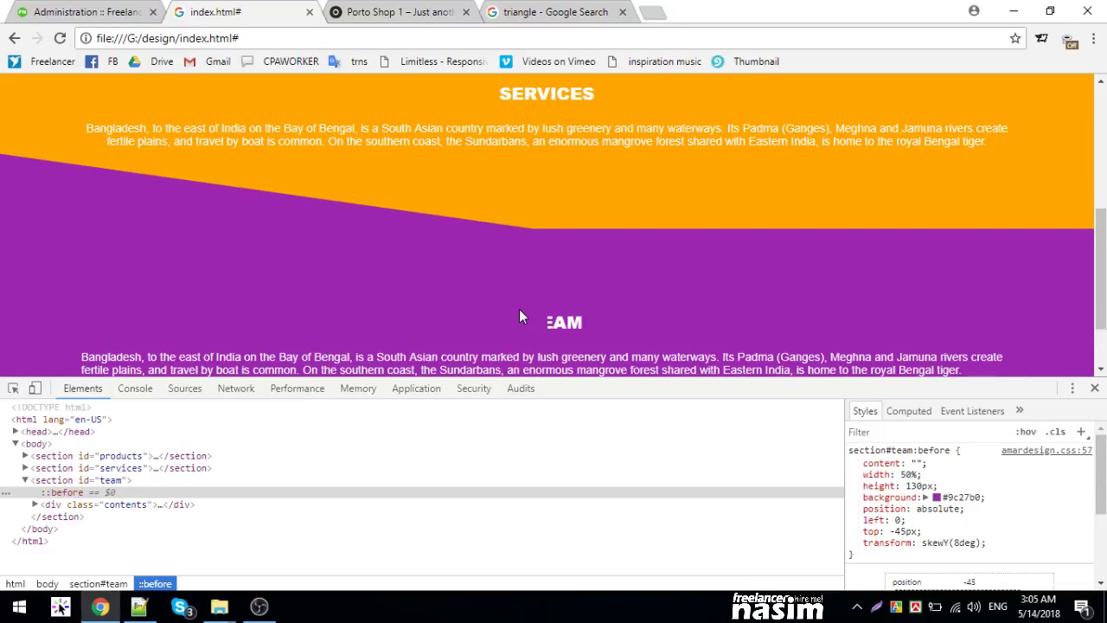
mouse_move(900, 502)
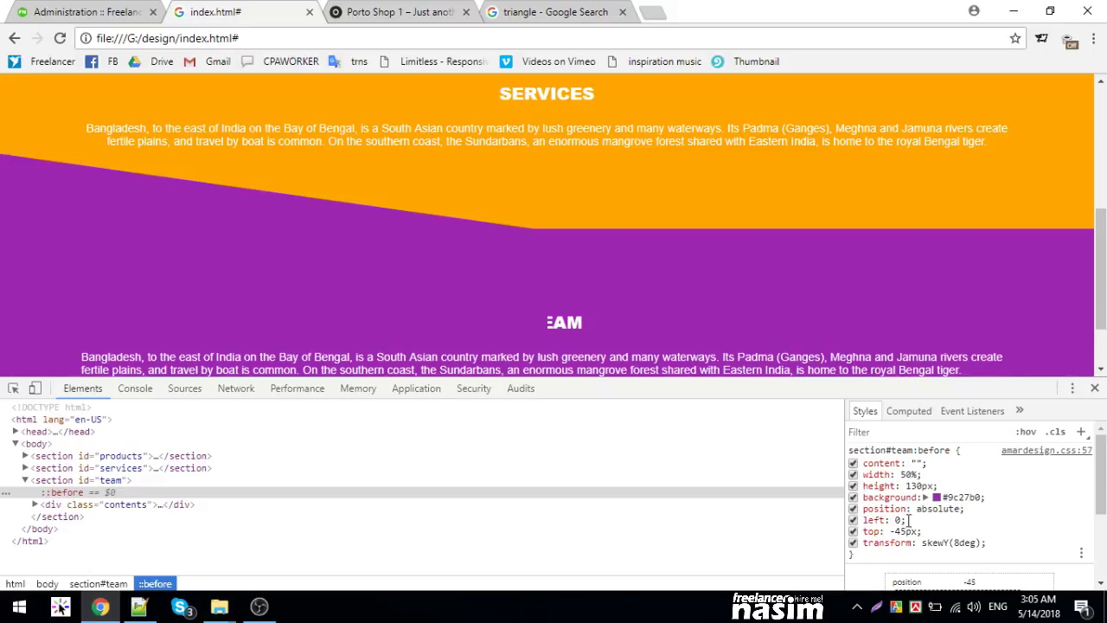
- Reduce the shape's skew to skewY(6deg)
drag(864, 560, 942, 468)
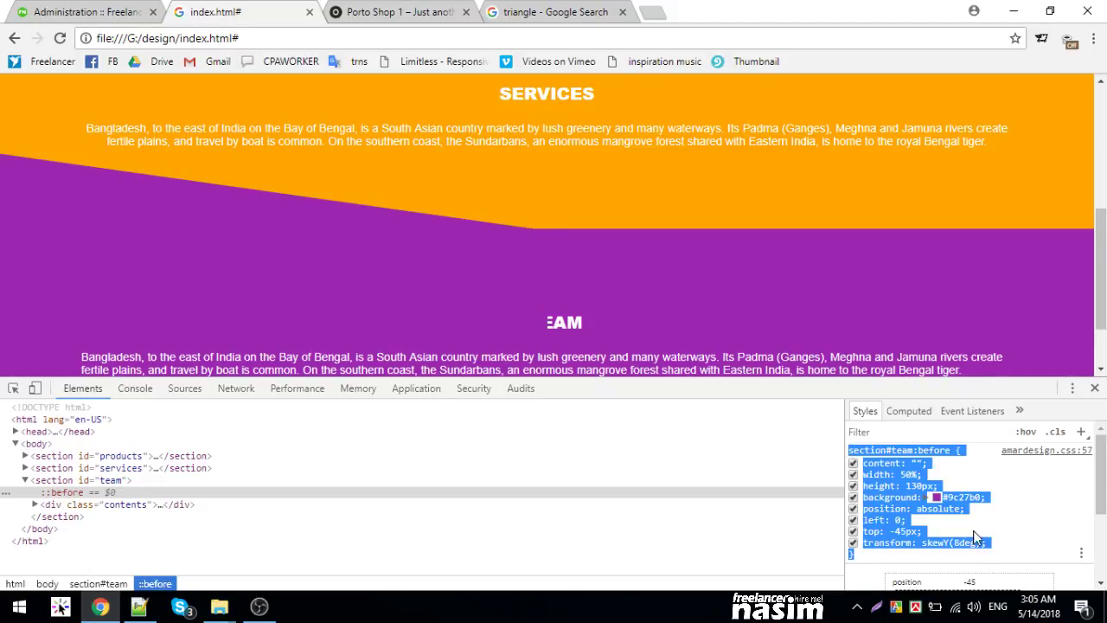
click(963, 542)
key(Down)
key(Down)
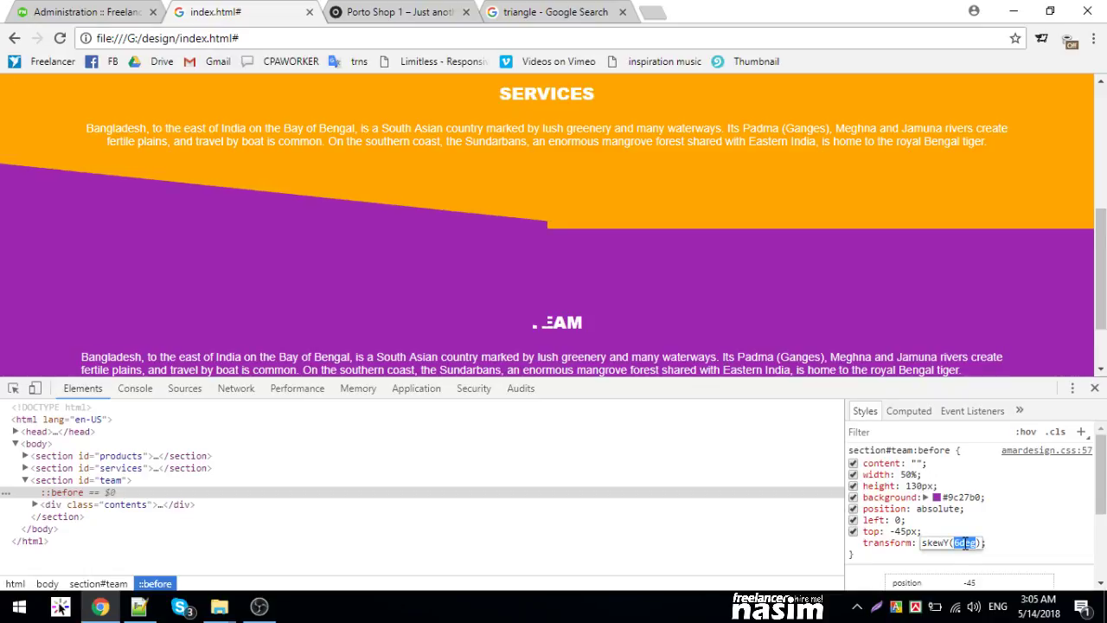
click(994, 526)
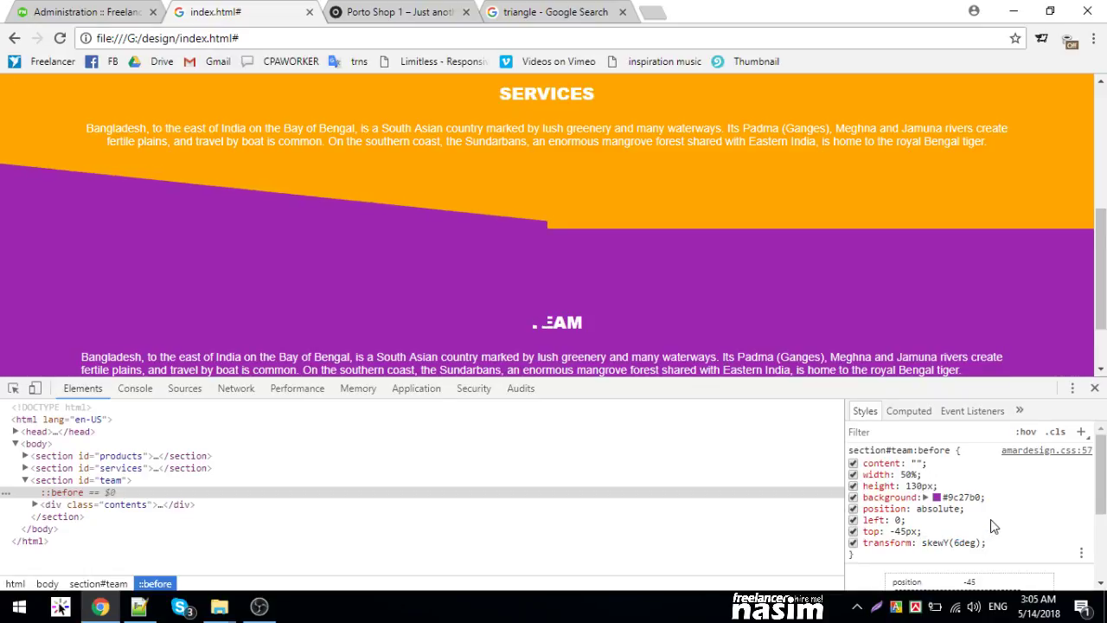
- Set the purple shape's top offset to -12% and reset the page zoom
click(903, 532)
scroll(904, 531, up, 7)
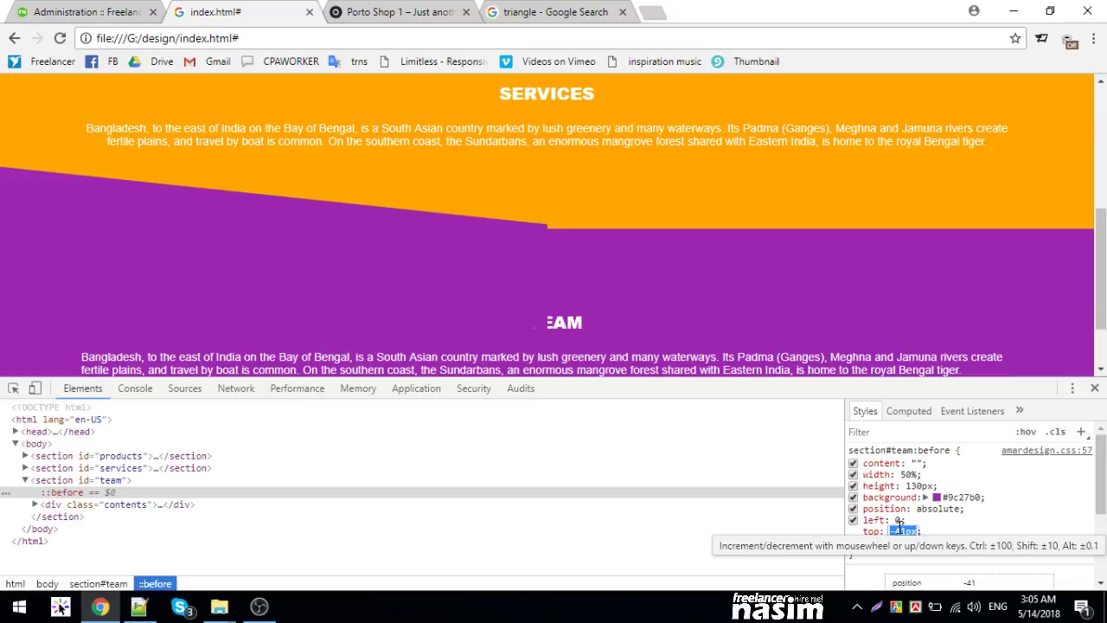
scroll(904, 531, up, 2)
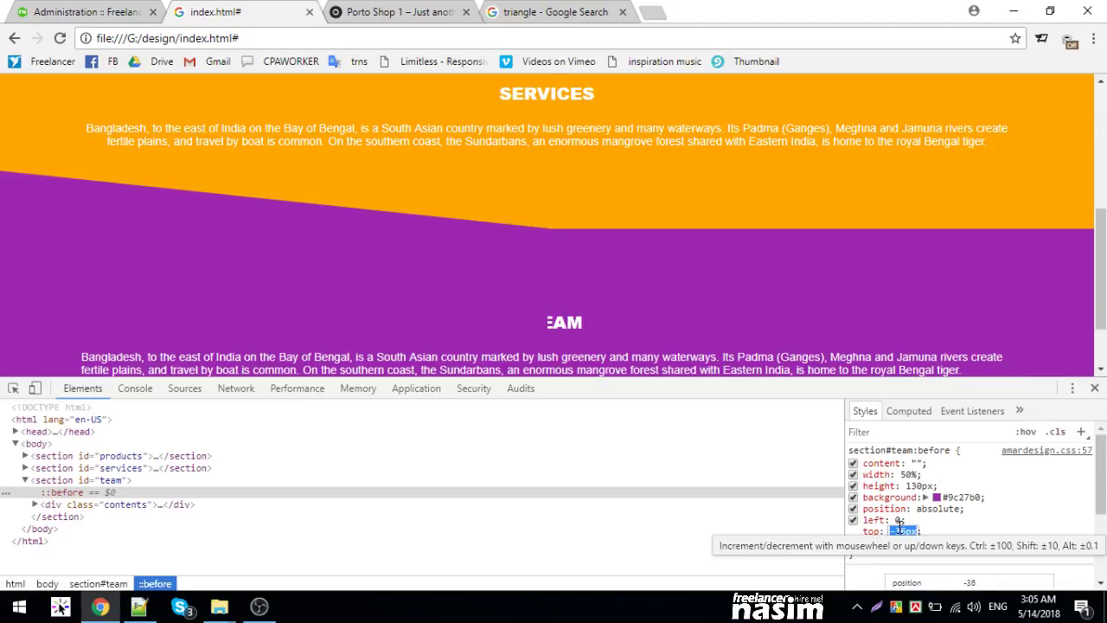
scroll(903, 531, up, 1)
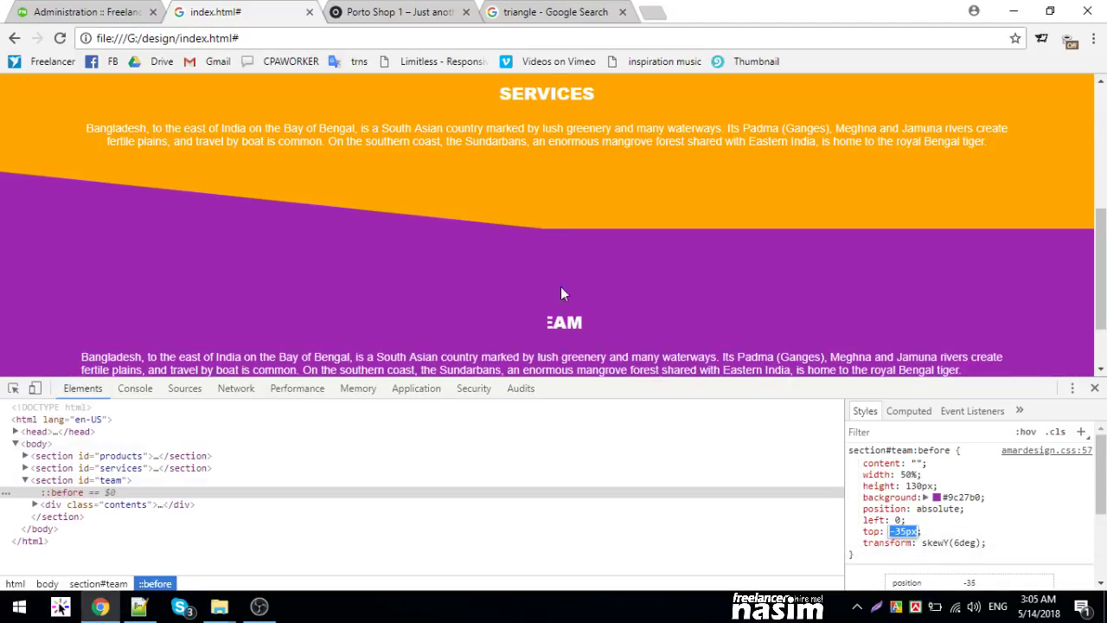
scroll(530, 240, up, 2)
scroll(549, 289, up, 3)
scroll(550, 289, down, 2)
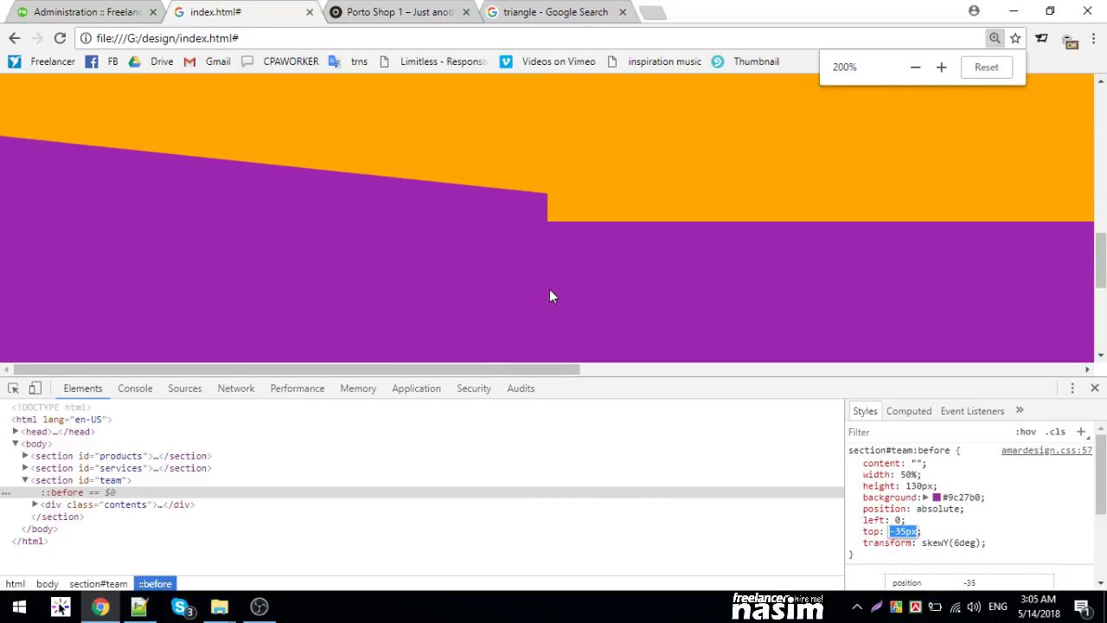
scroll(550, 289, down, 2)
scroll(549, 289, down, 2)
scroll(550, 289, down, 1)
scroll(549, 289, down, 2)
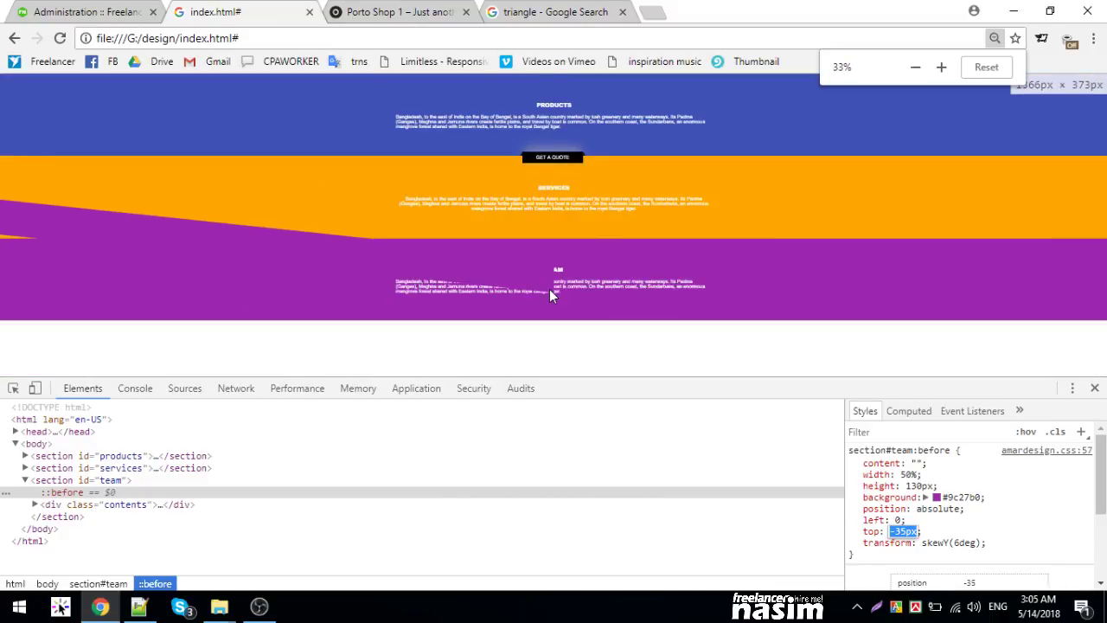
scroll(549, 289, up, 2)
scroll(549, 289, up, 1)
scroll(565, 225, up, 1)
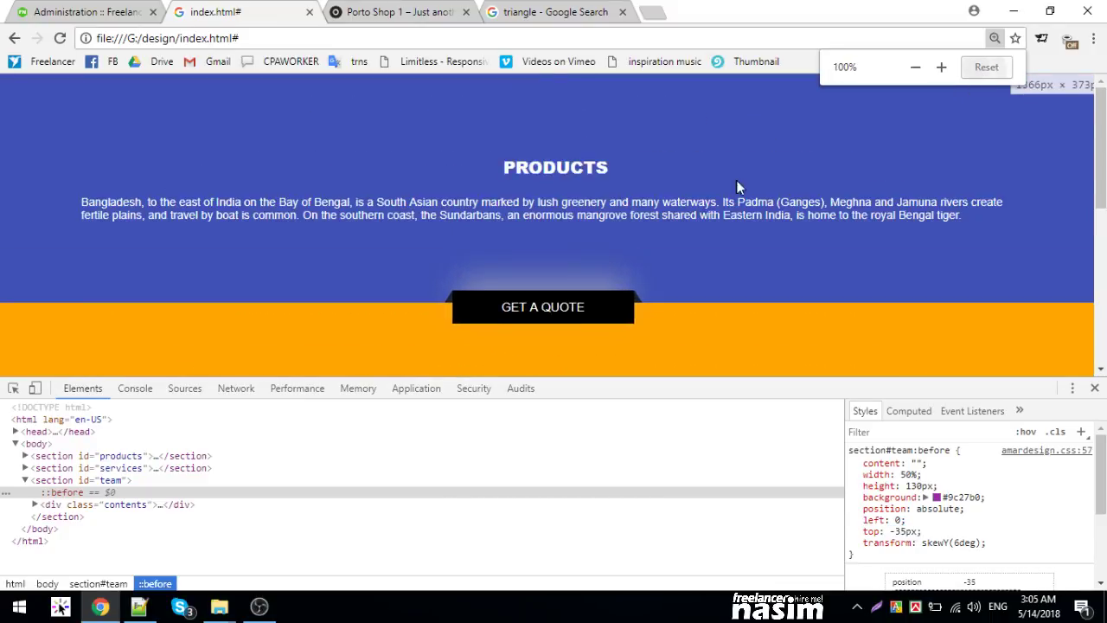
scroll(565, 224, down, 4)
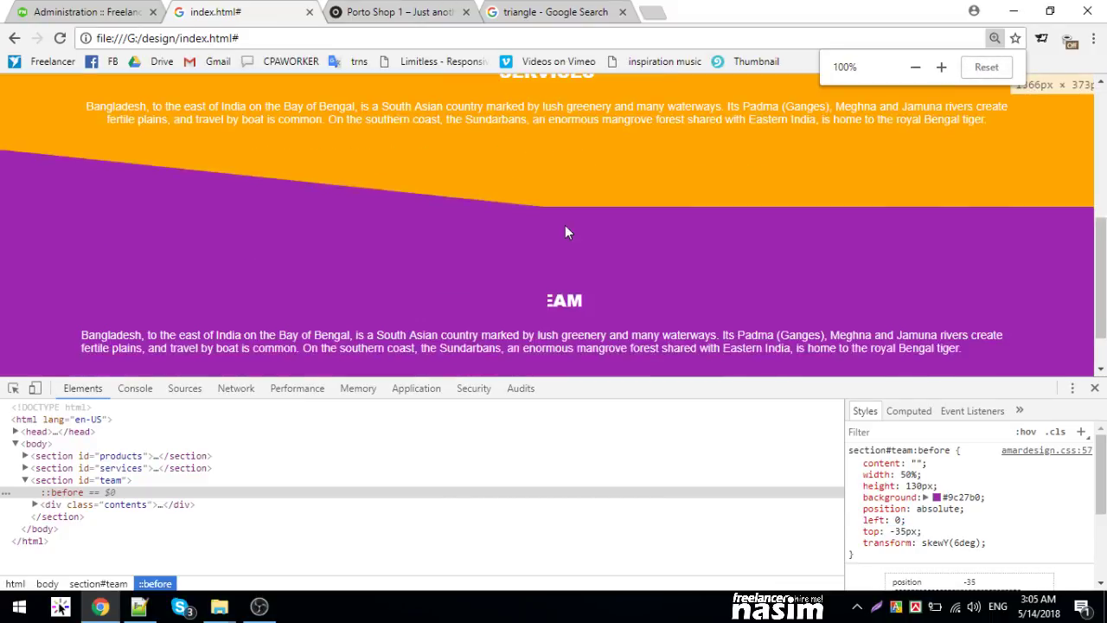
click(902, 531)
text(10)
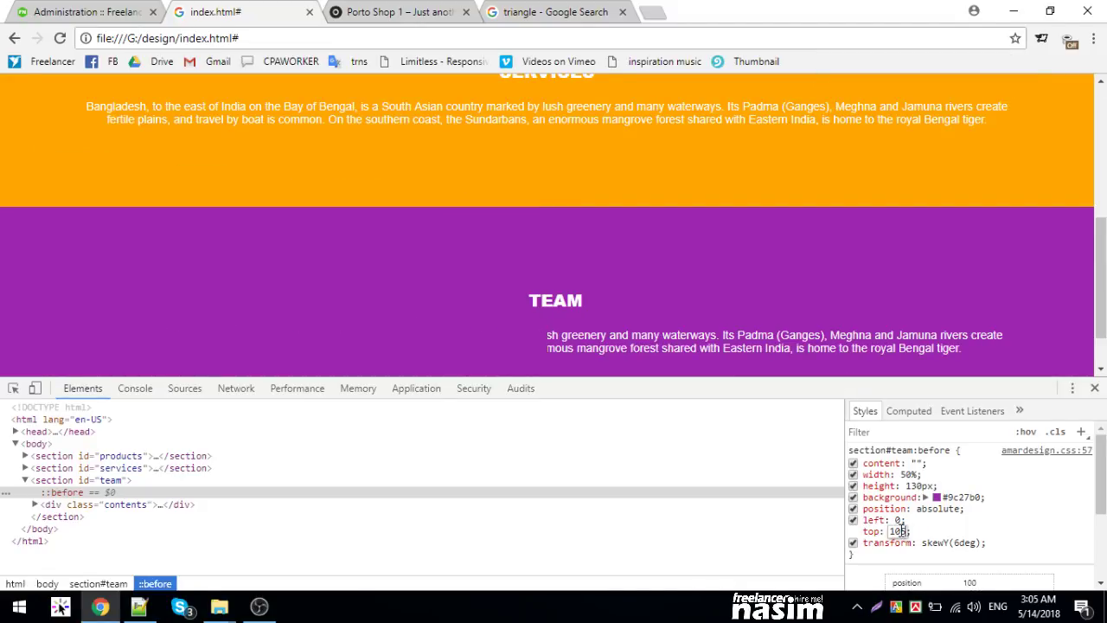
text(%)
double_click(897, 531)
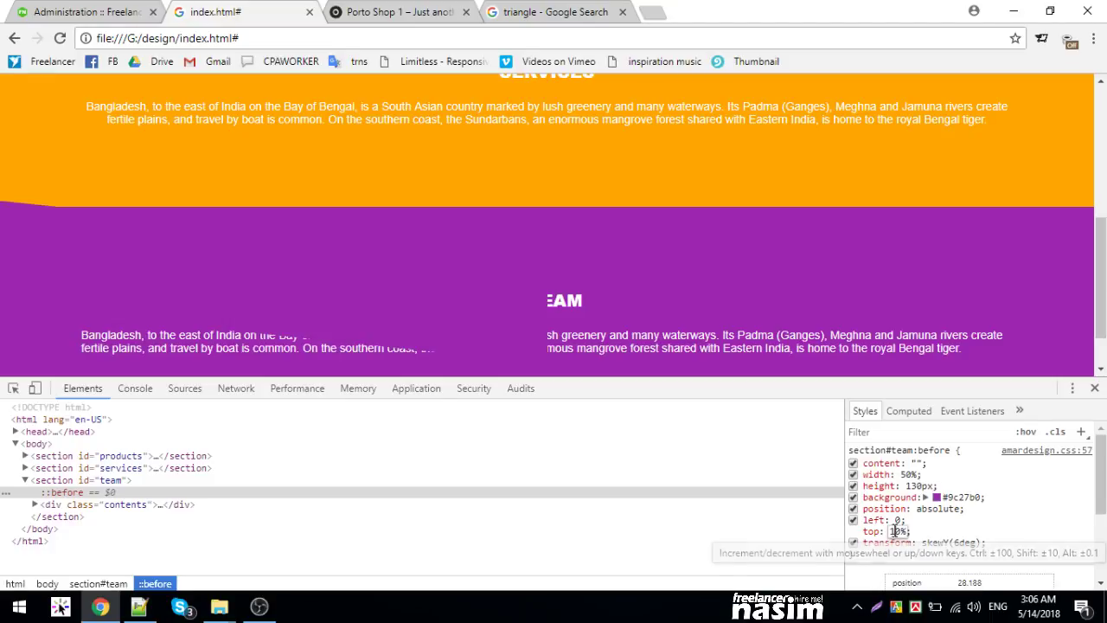
text(0)
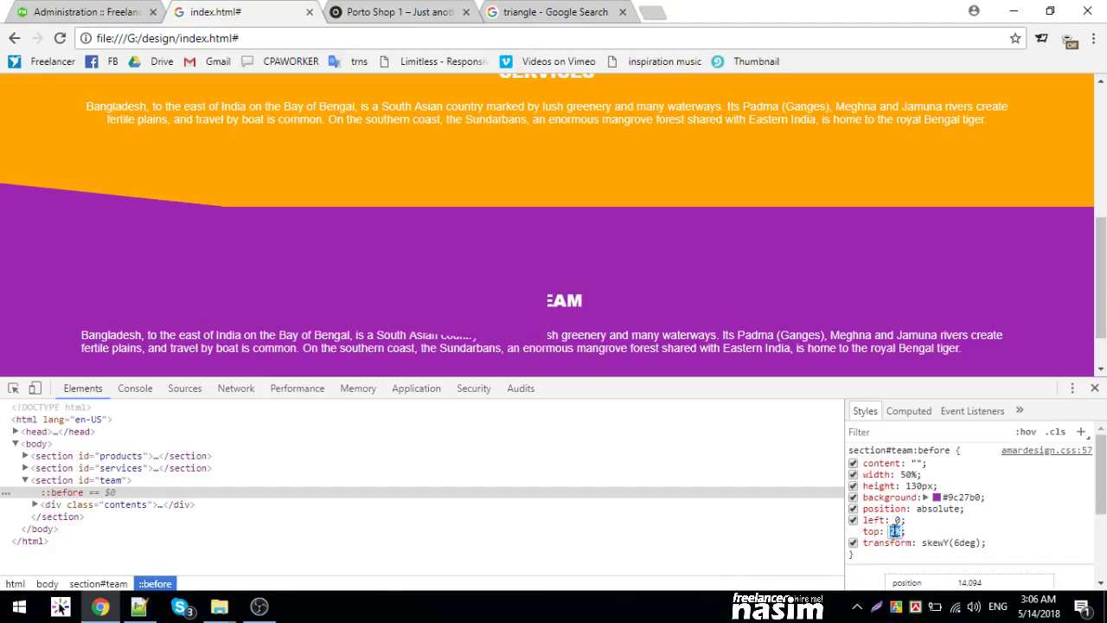
text(-12%)
key(Up)
key(Down)
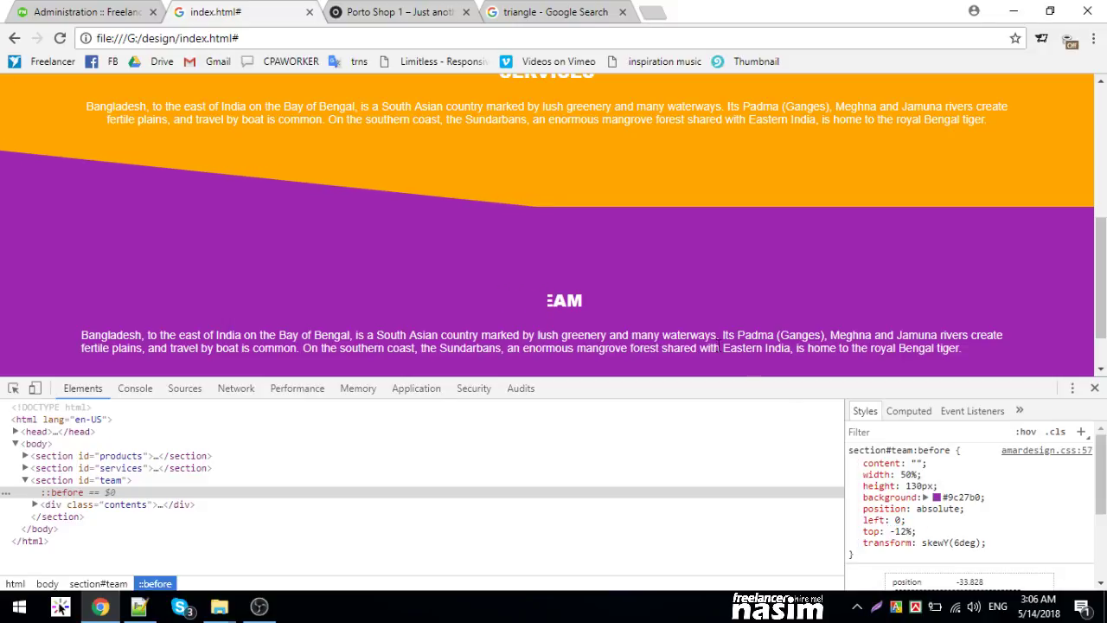
click(632, 279)
ctrl+scroll(632, 278, down, 3)
ctrl+scroll(632, 279, up, 2)
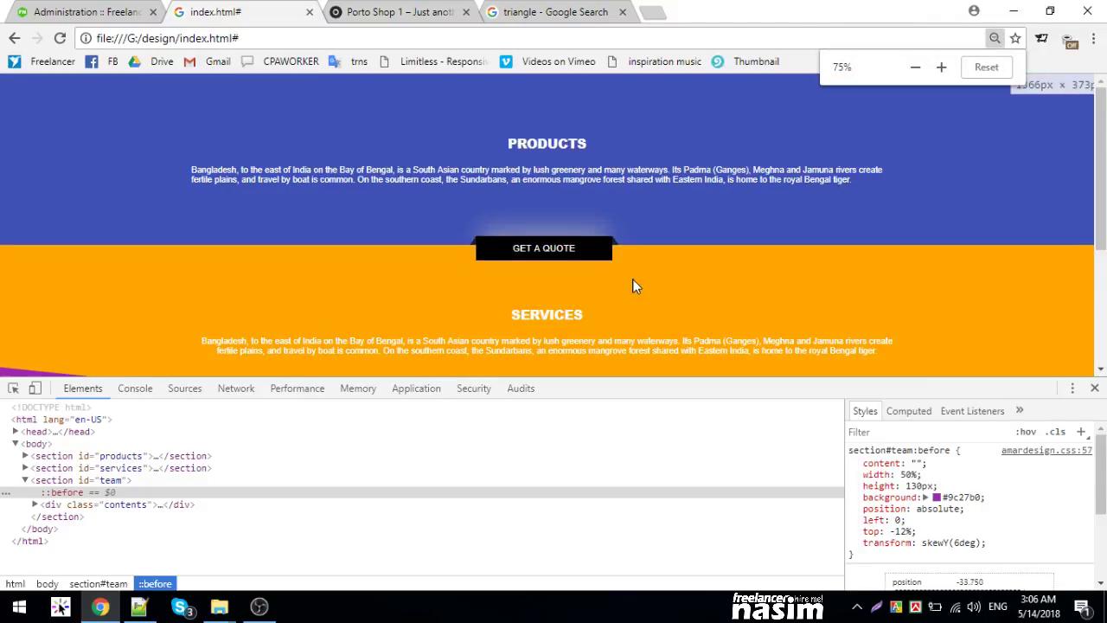
ctrl+scroll(633, 279, up, 2)
scroll(632, 278, down, 3)
ctrl+scroll(603, 281, up, 1)
ctrl+scroll(595, 284, up, 1)
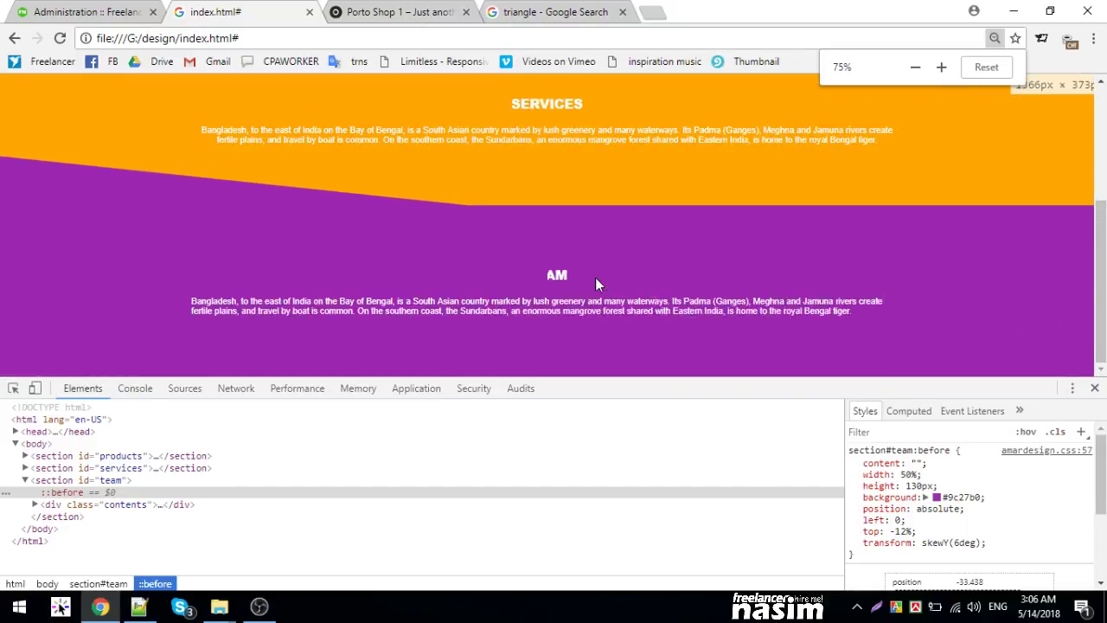
ctrl+scroll(595, 284, up, 1)
ctrl+scroll(595, 283, down, 3)
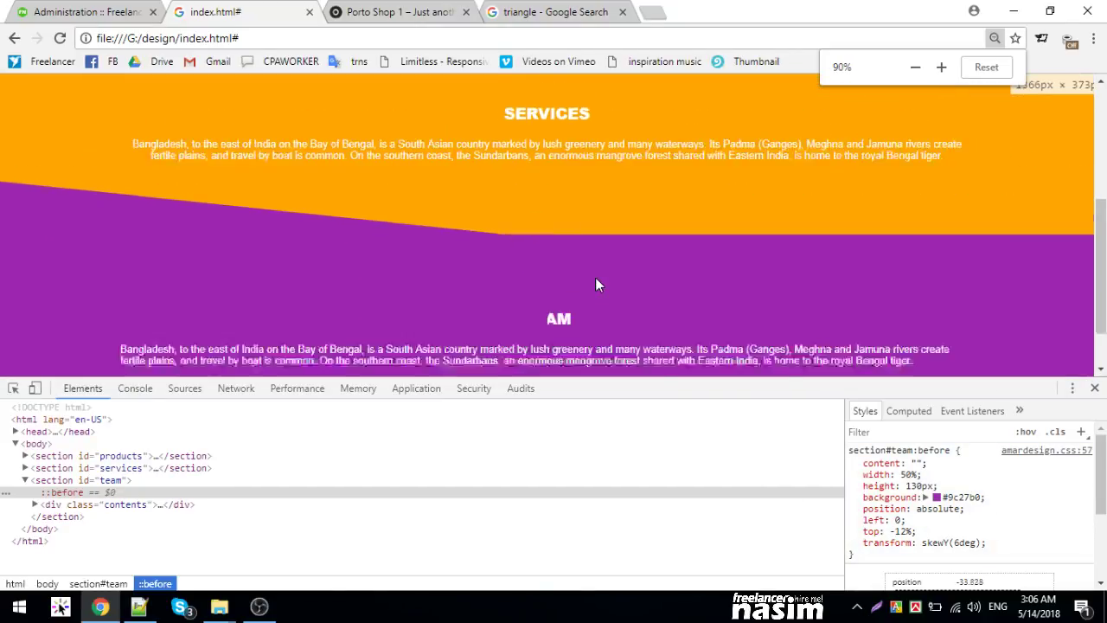
ctrl+scroll(596, 284, down, 1)
click(987, 68)
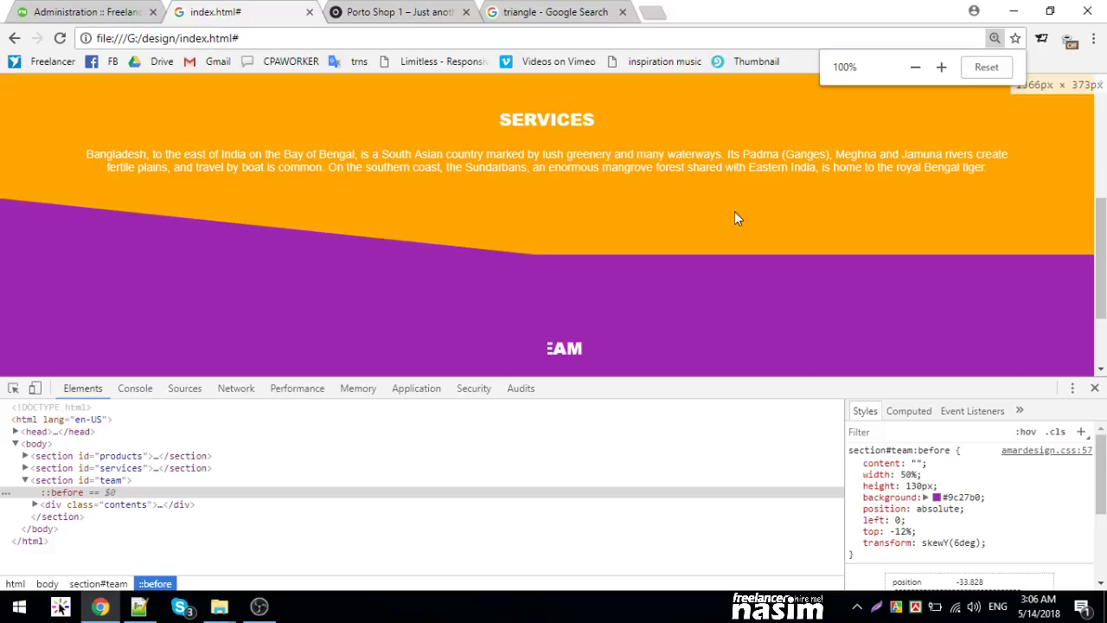
- Recolour the section#team::before shape to light grey #dadada
click(937, 498)
click(933, 430)
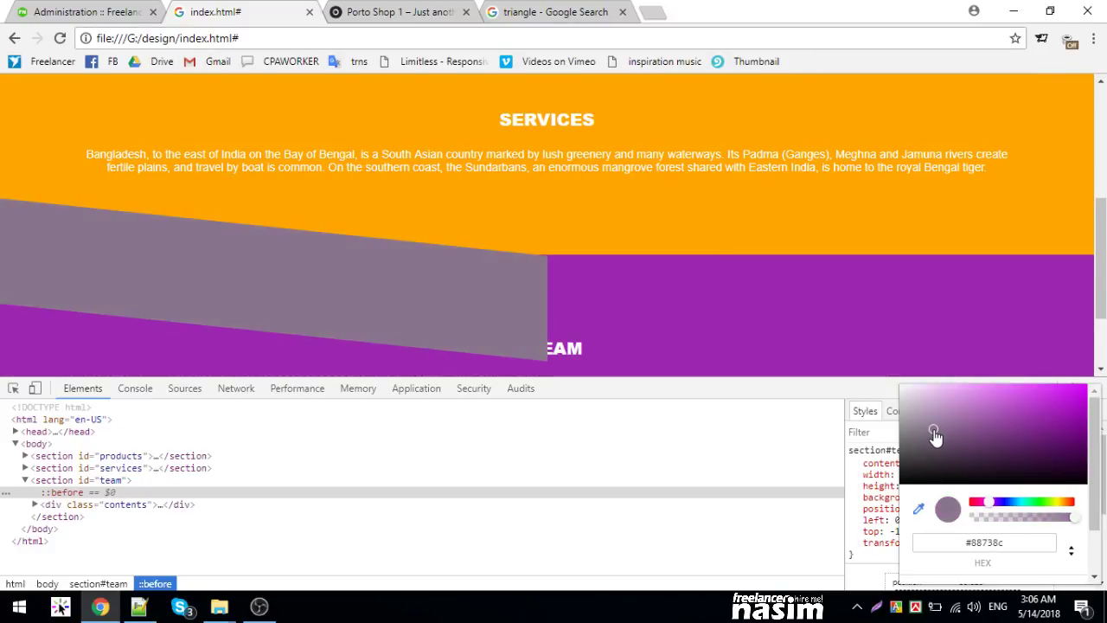
click(907, 394)
drag(883, 400, 867, 397)
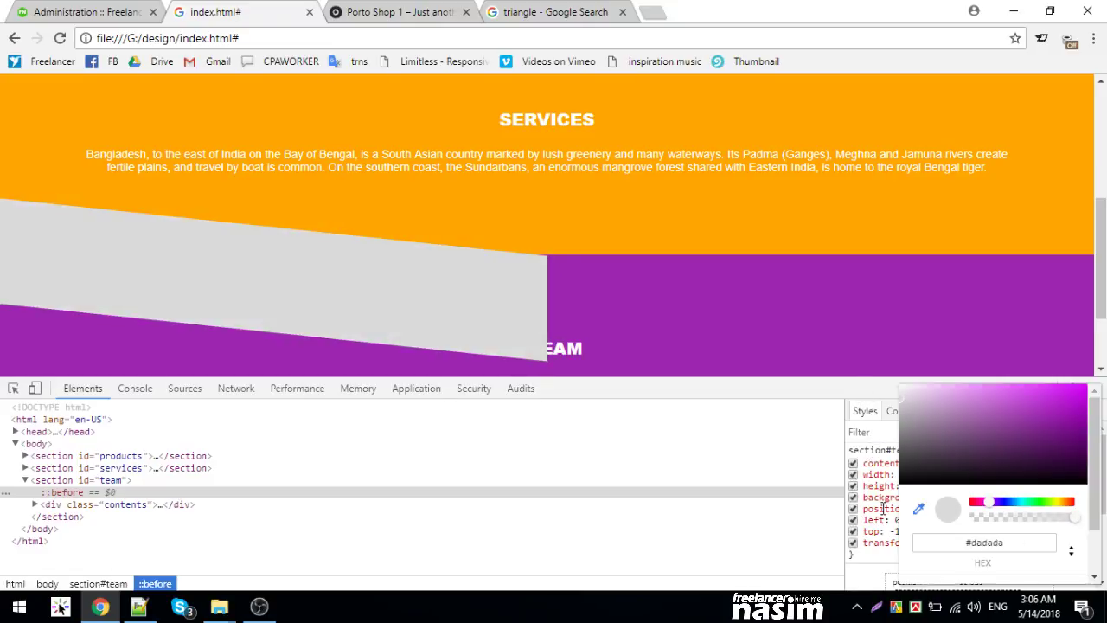
click(856, 498)
- Copy the DevTools CSS into amardesign.css, save, and reload the page
click(1025, 454)
key(ctrl+a)
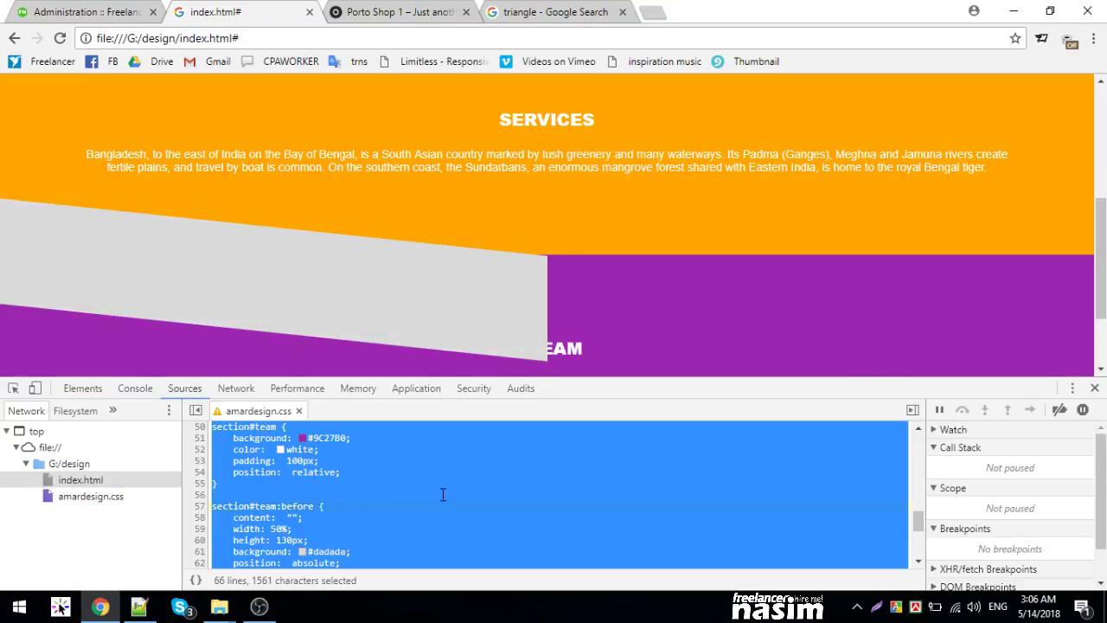
key(ctrl+c)
click(138, 606)
key(ctrl+a)
key(ctrl+v)
key(ctrl+s)
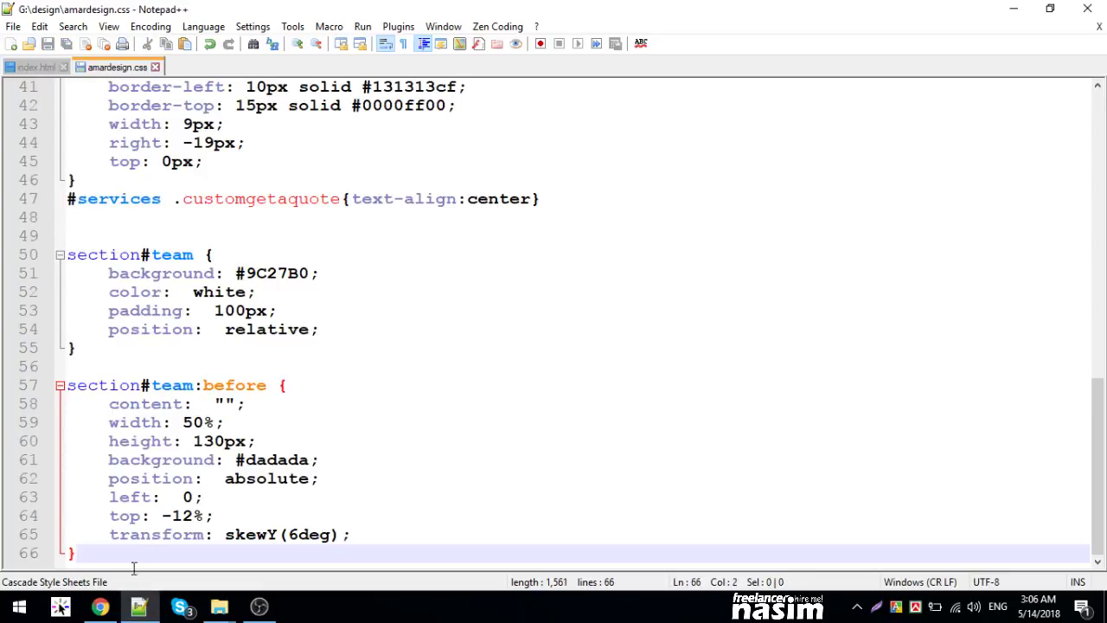
click(101, 606)
click(60, 38)
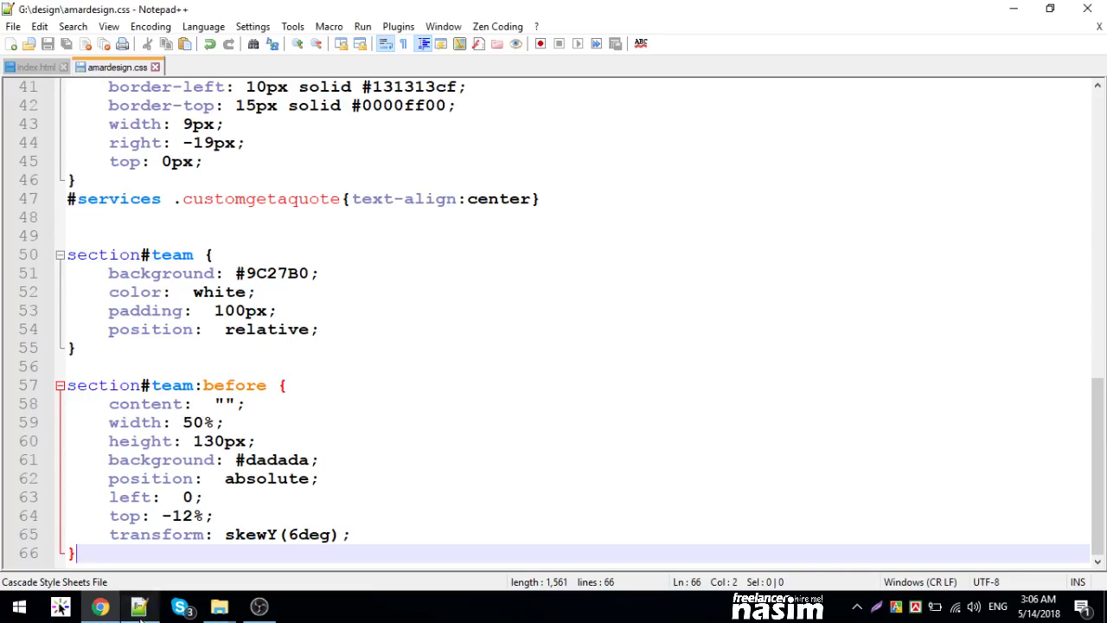
- Duplicate the section#team:before rule directly below itself
click(139, 606)
drag(78, 553, 47, 387)
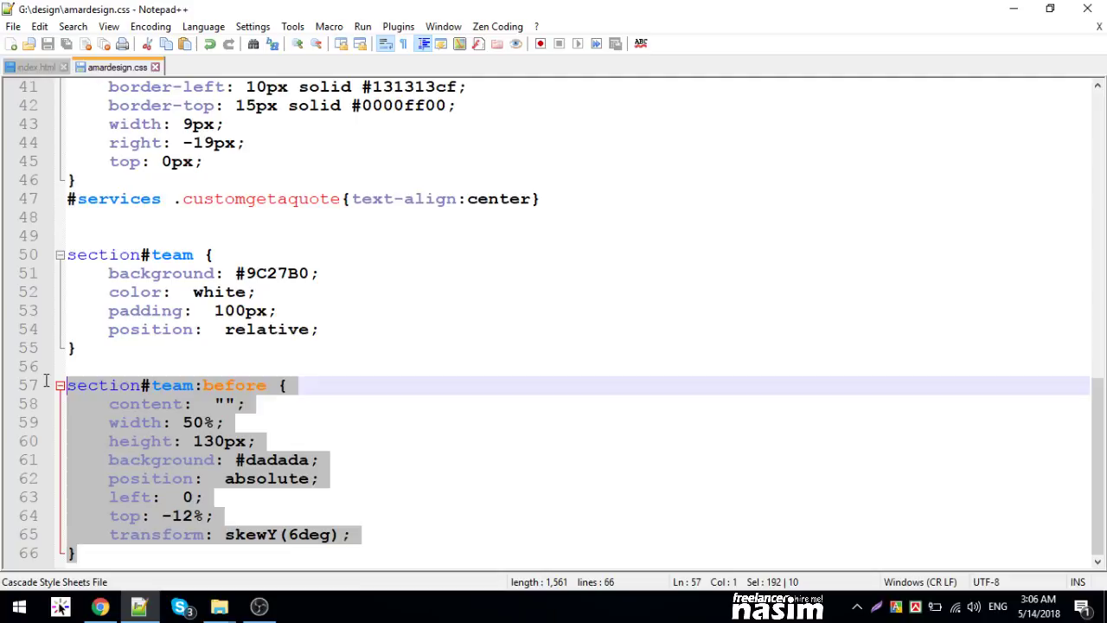
key(ctrl+c)
click(87, 554)
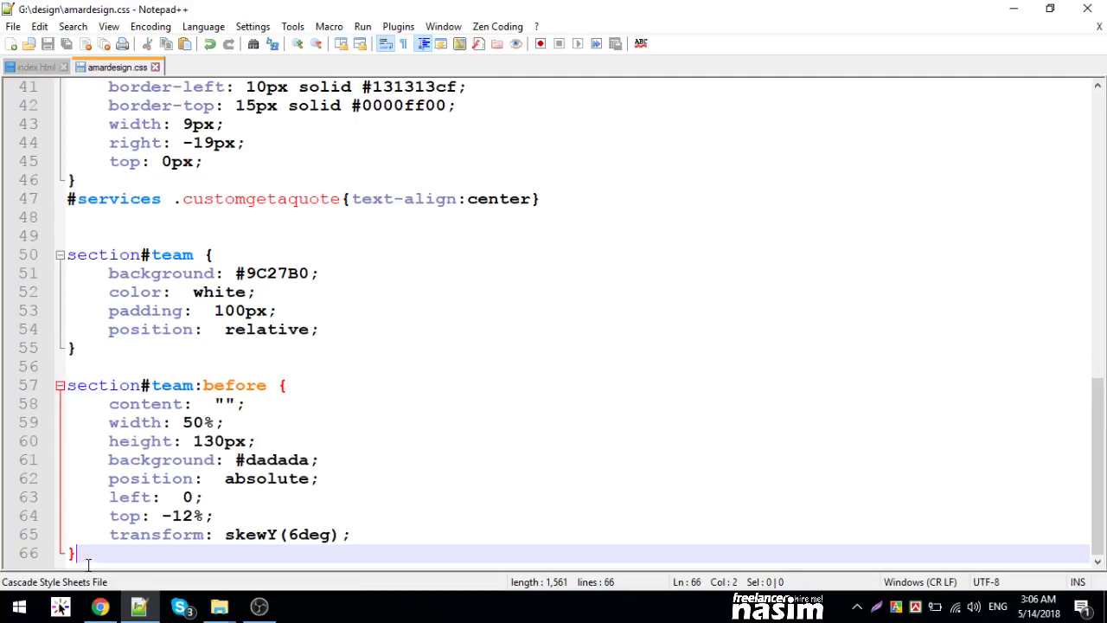
key(Return)
key(ctrl+v)
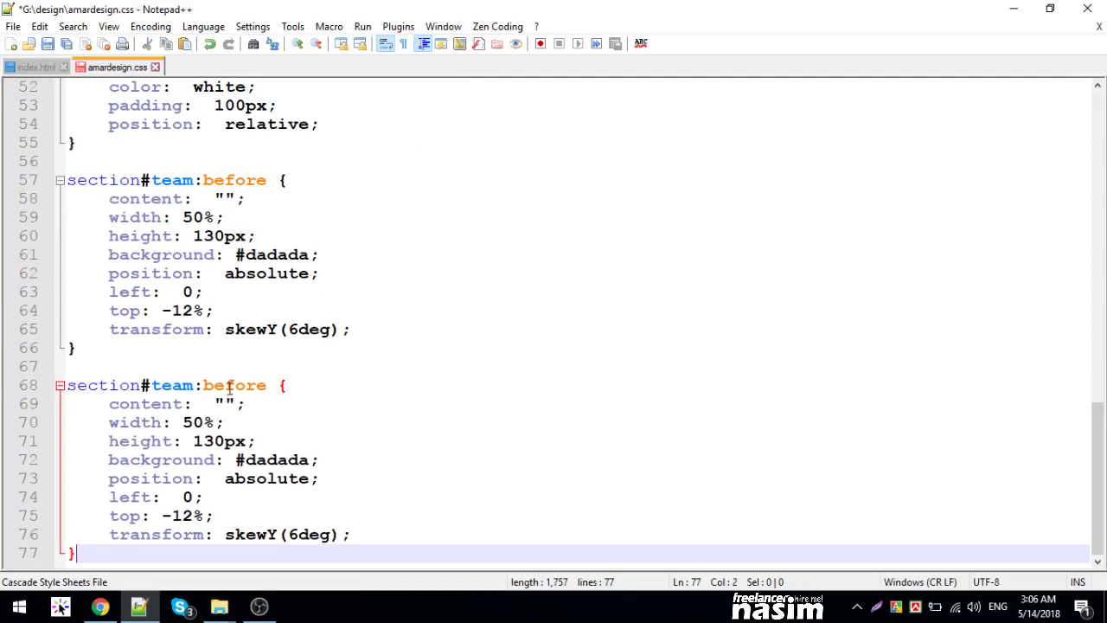
- Rename the copy to section#team:after, save, and change left to right
double_click(229, 387)
text(after)
key(ctrl+s)
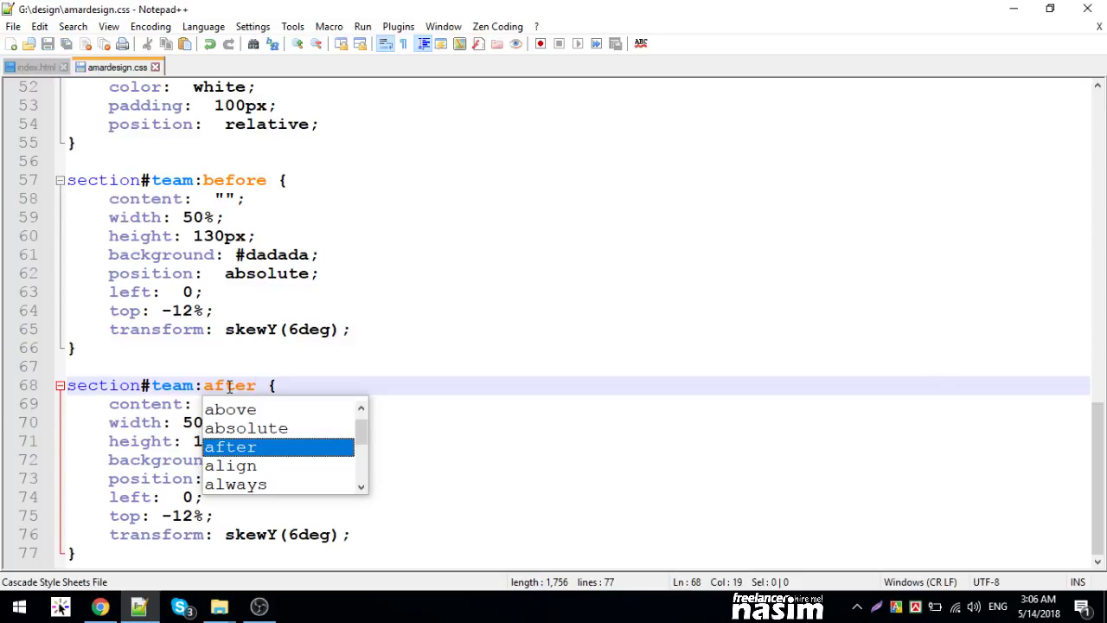
click(141, 422)
double_click(130, 497)
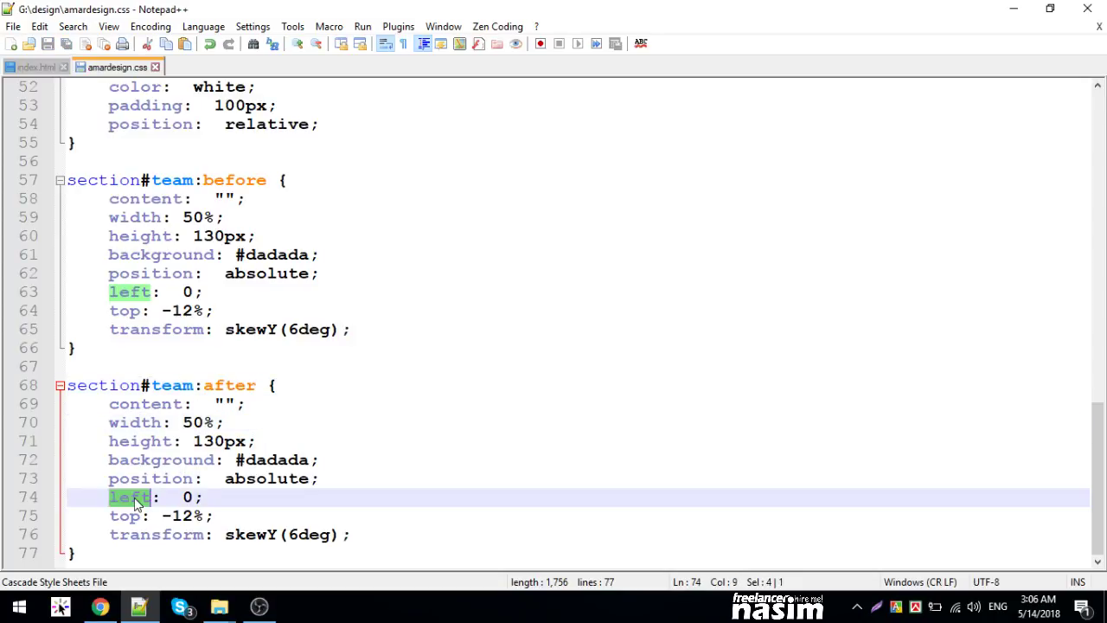
text(right)
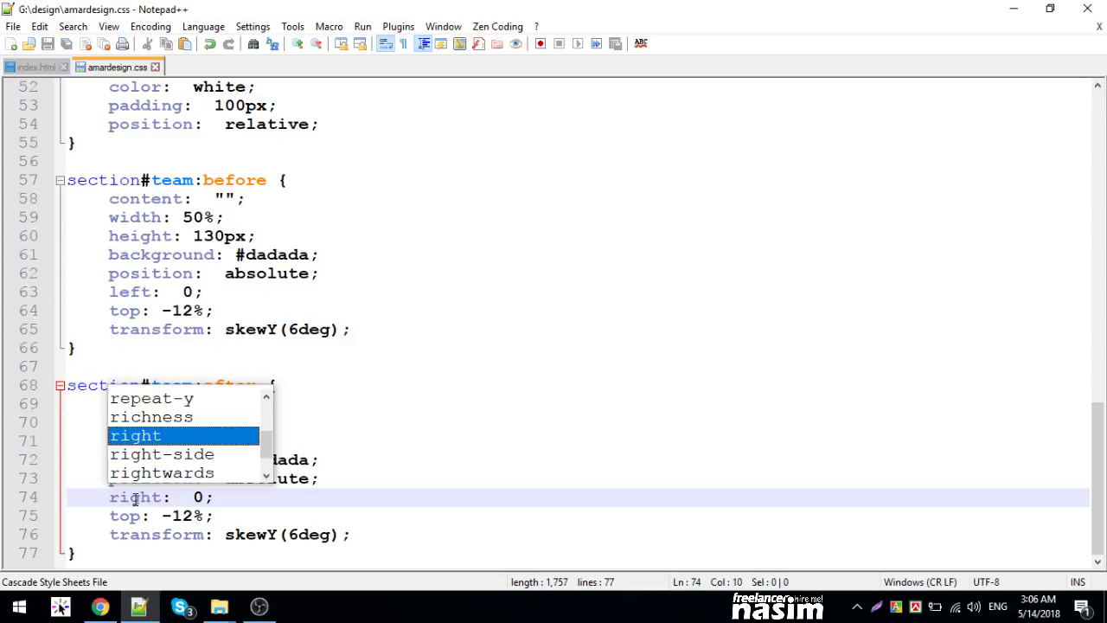
double_click(179, 516)
click(267, 531)
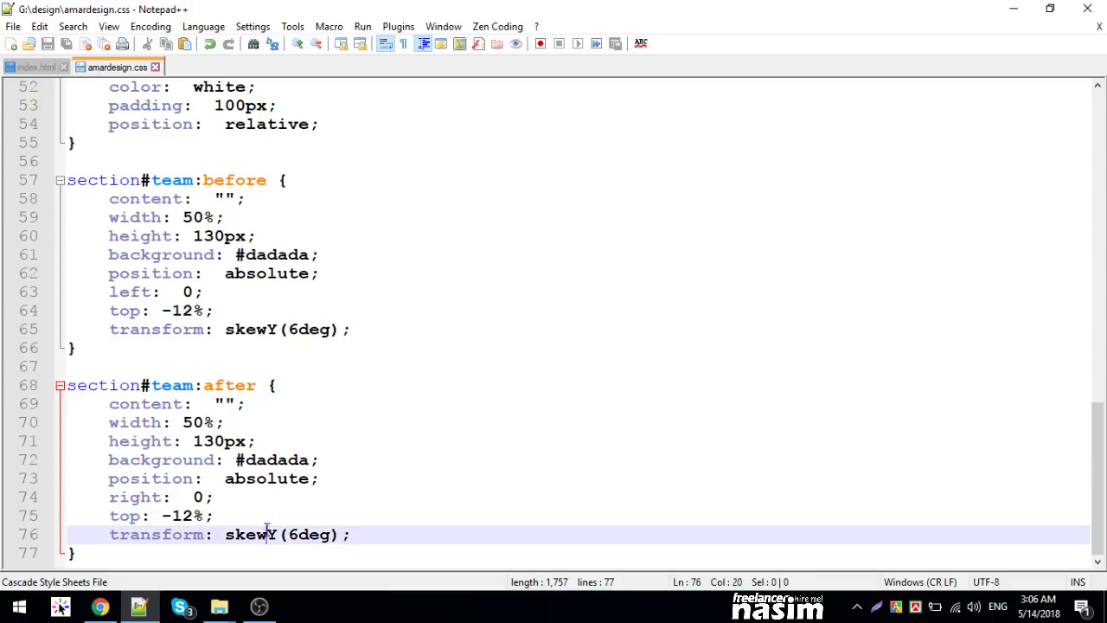
- Change the :after skew to skewY(-6deg), save, and reload to show the V band
click(101, 606)
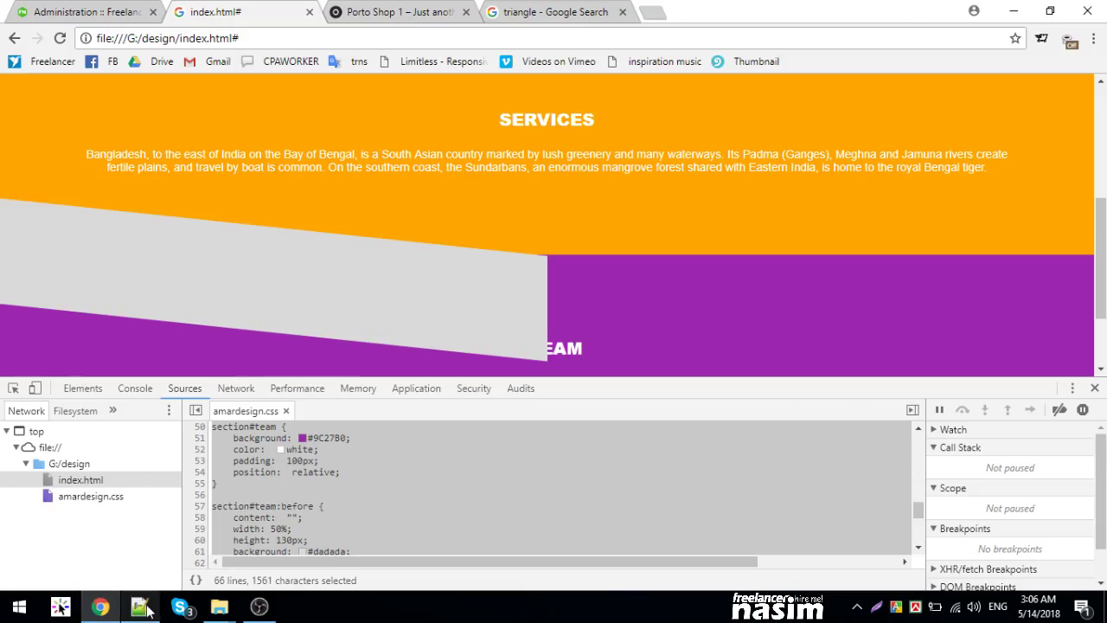
click(140, 606)
click(102, 606)
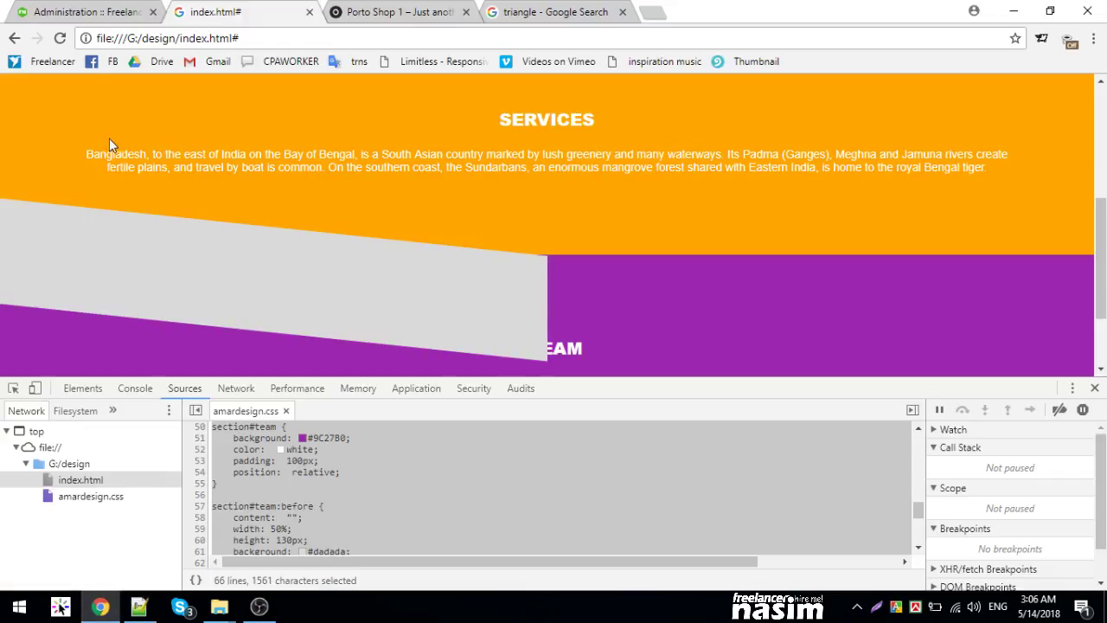
click(61, 39)
click(140, 606)
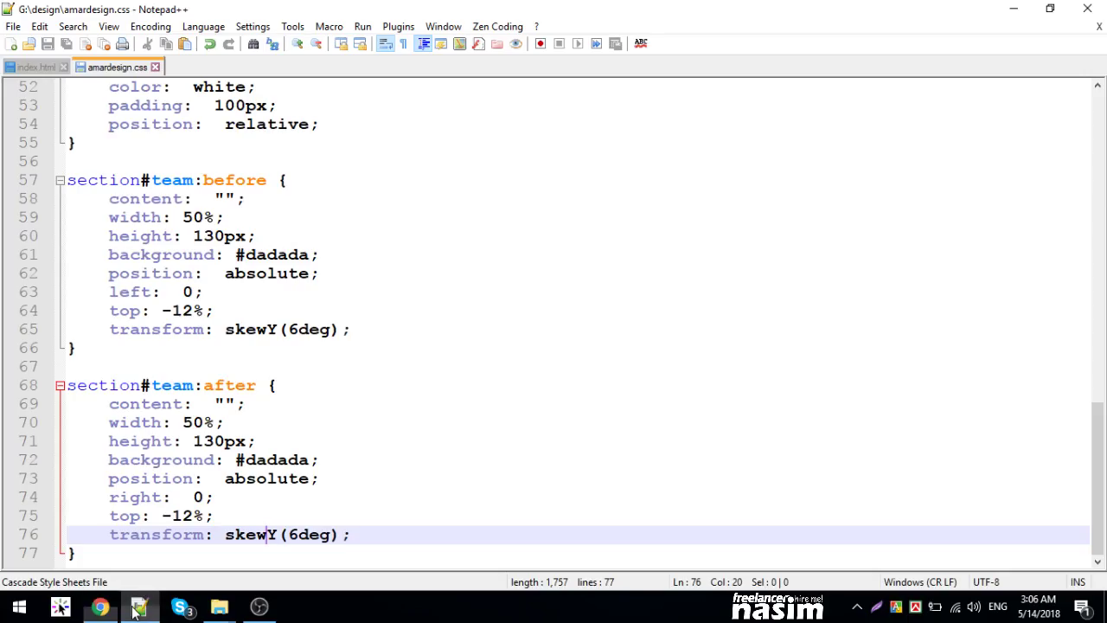
click(290, 534)
text(-)
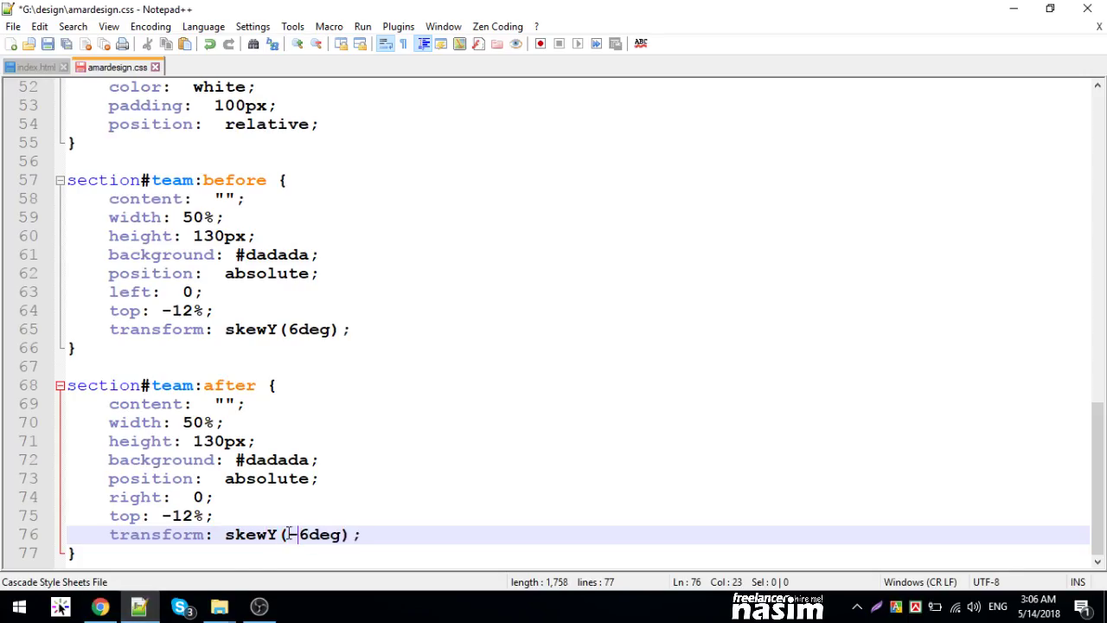
key(ctrl+s)
click(102, 607)
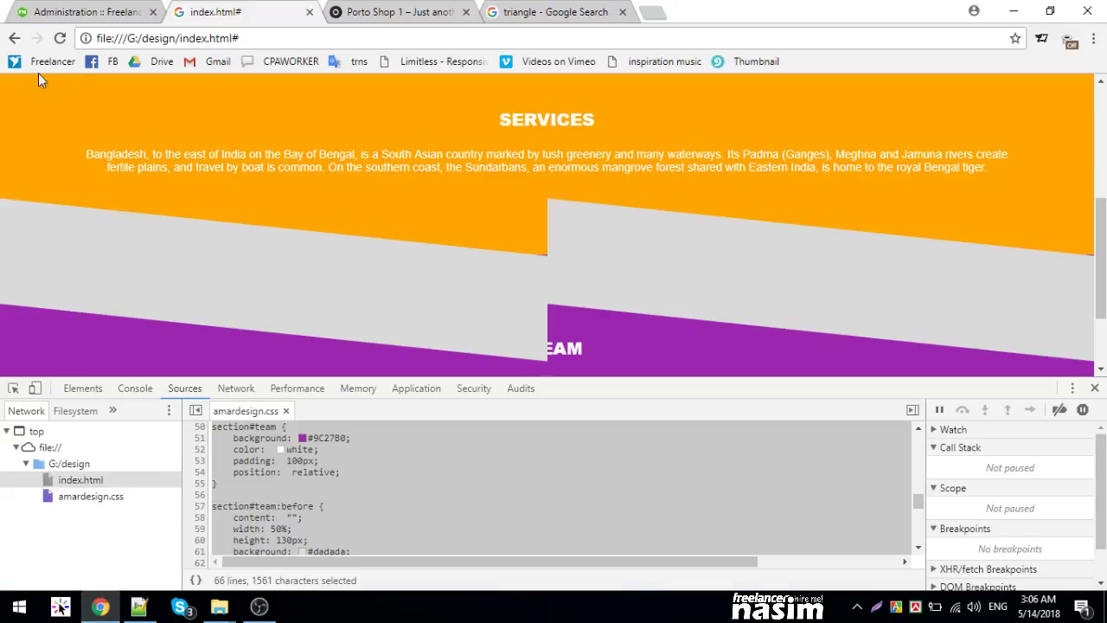
click(61, 38)
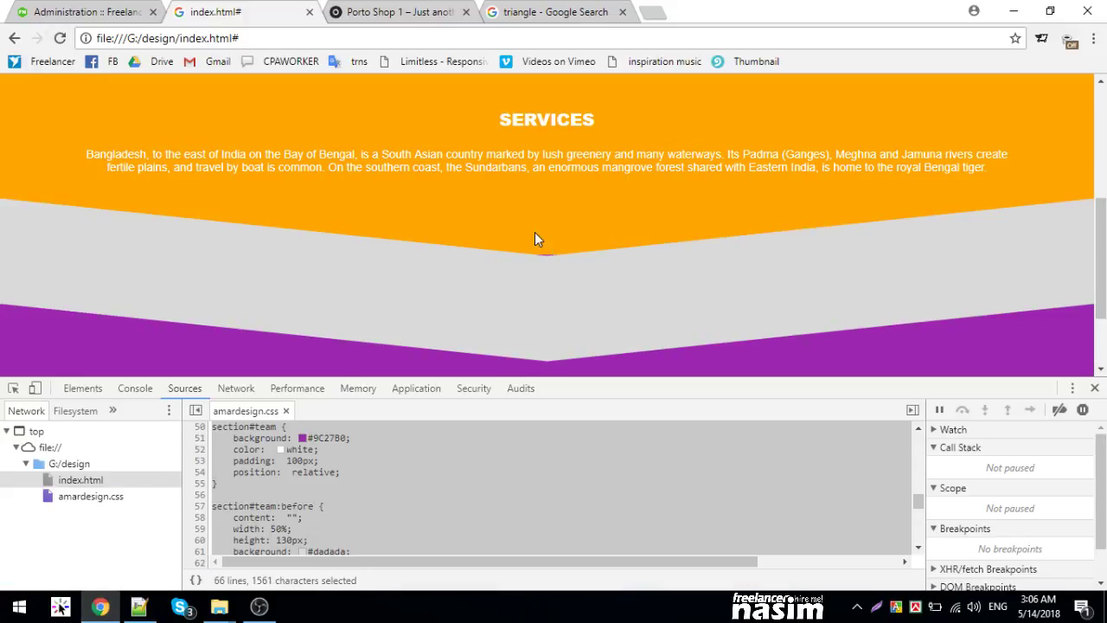
- Select the team section's ::before pseudo-element and set its top to -13%
click(83, 388)
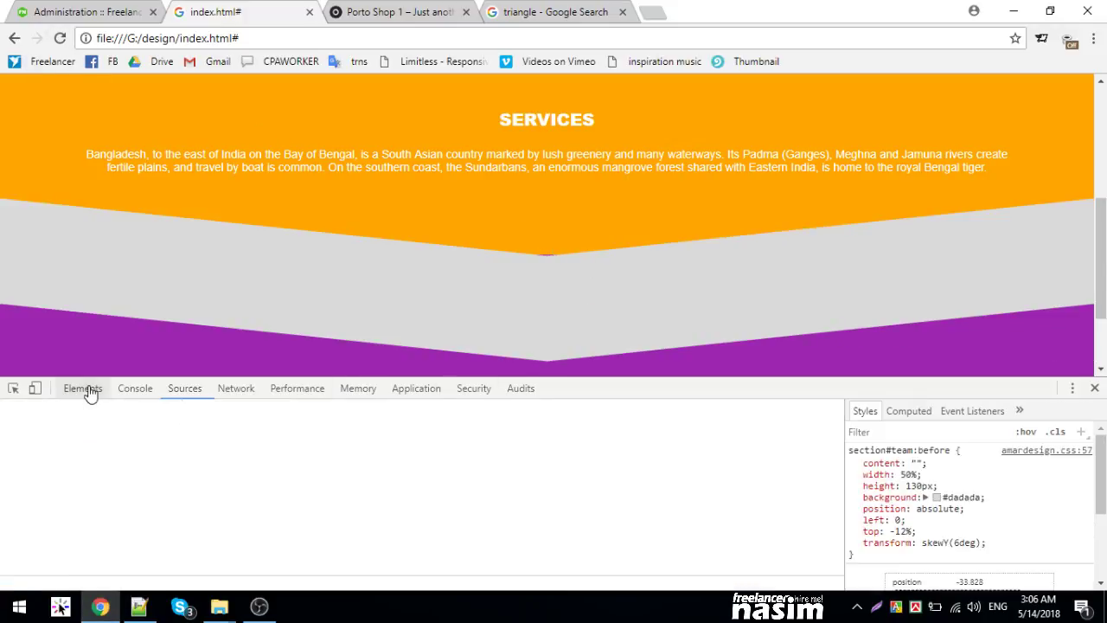
click(103, 468)
click(25, 480)
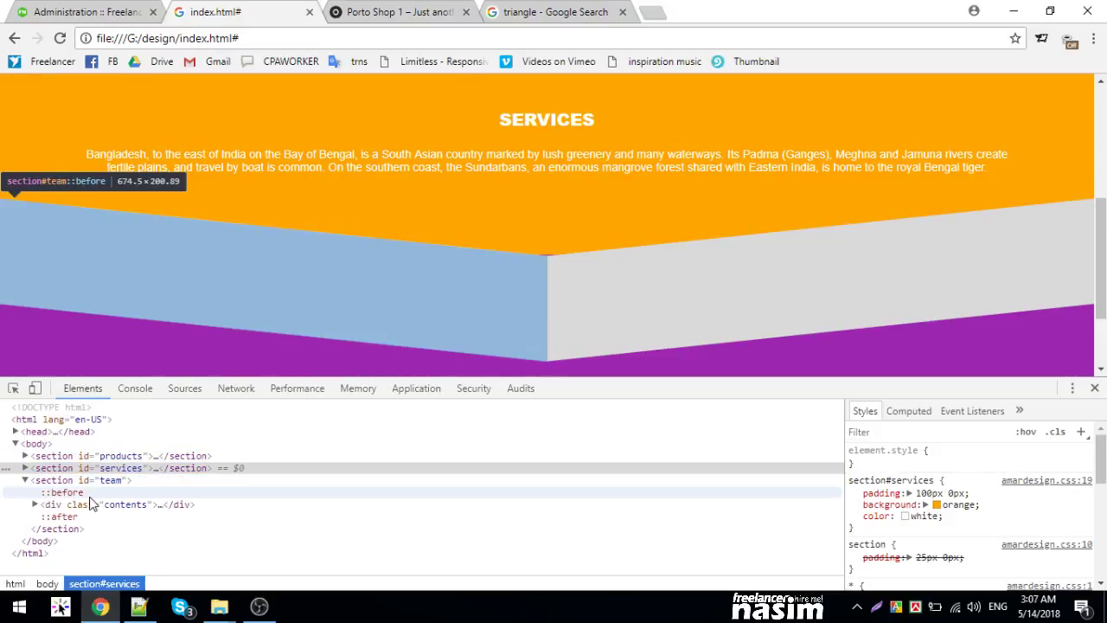
click(65, 492)
double_click(900, 531)
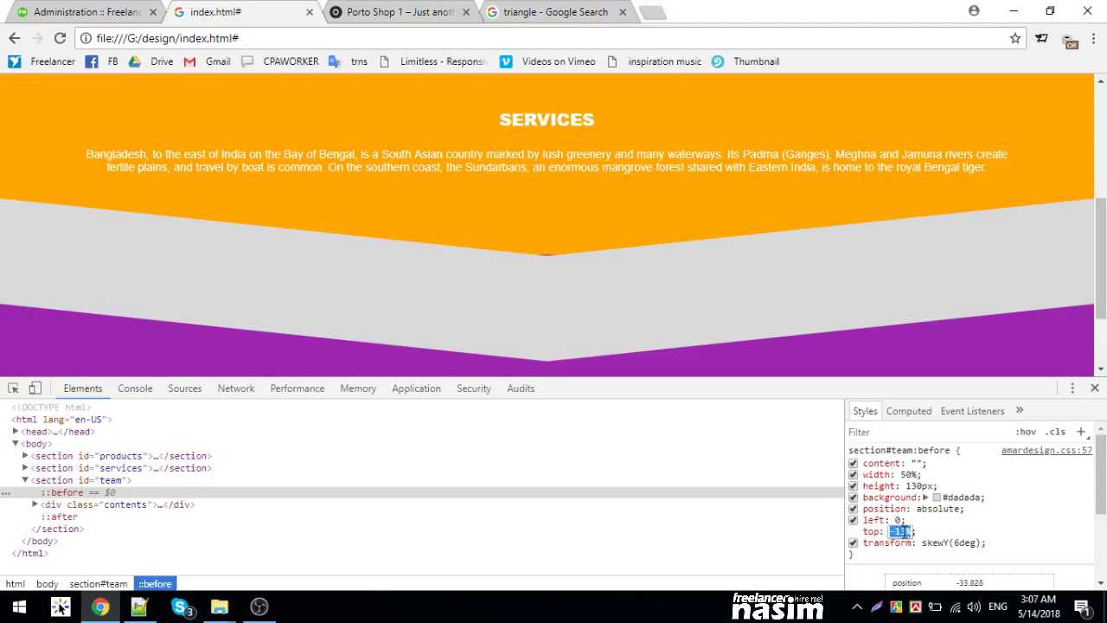
key(Down)
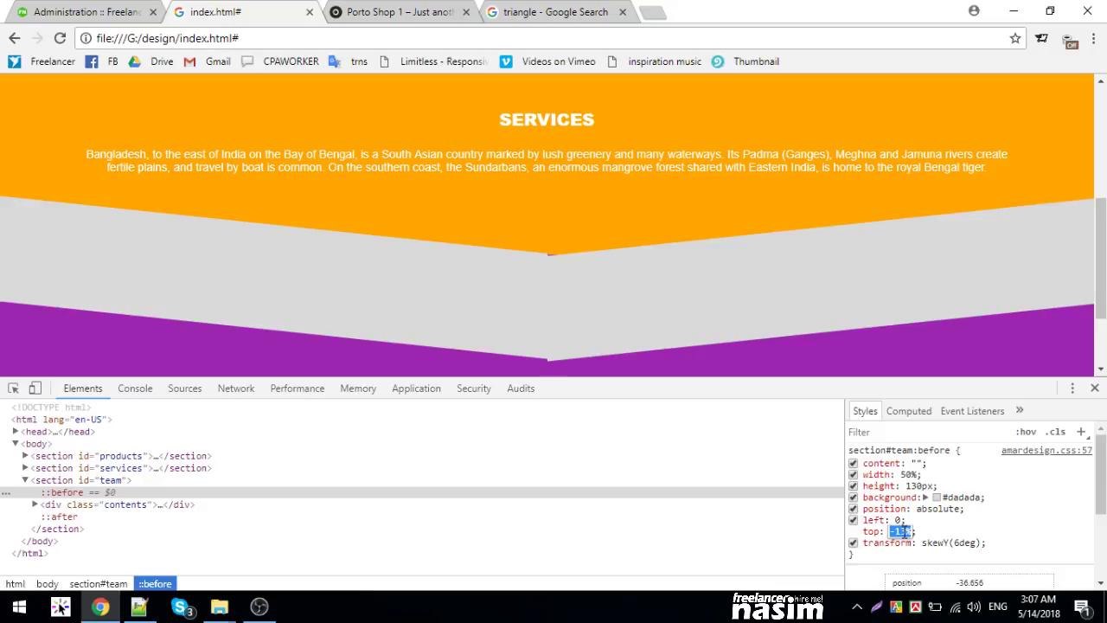
key(Up)
key(Up)
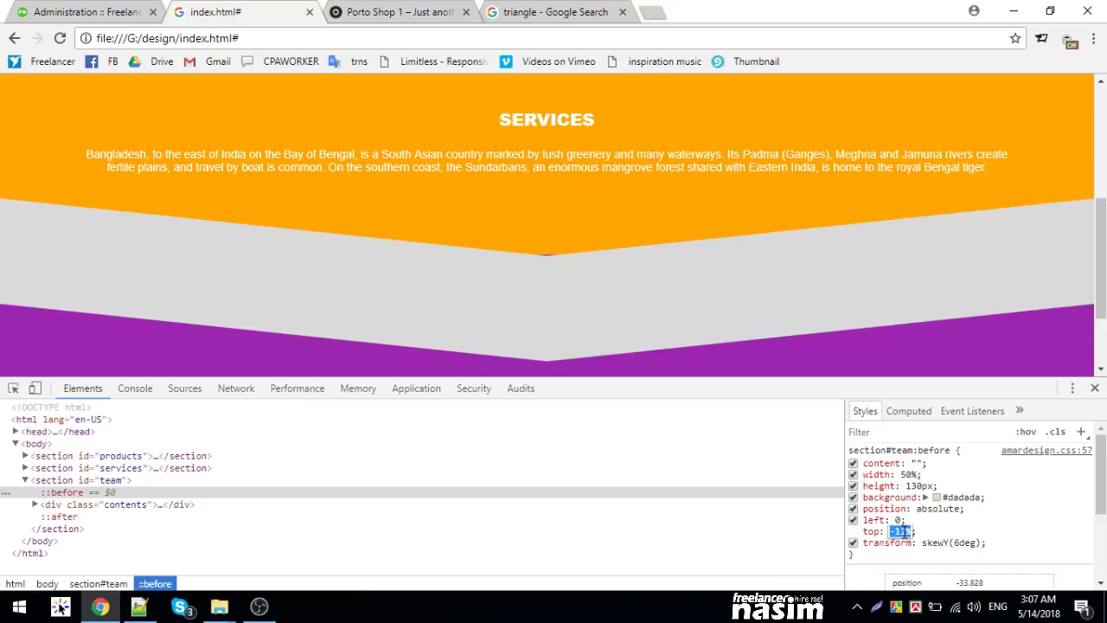
key(Down)
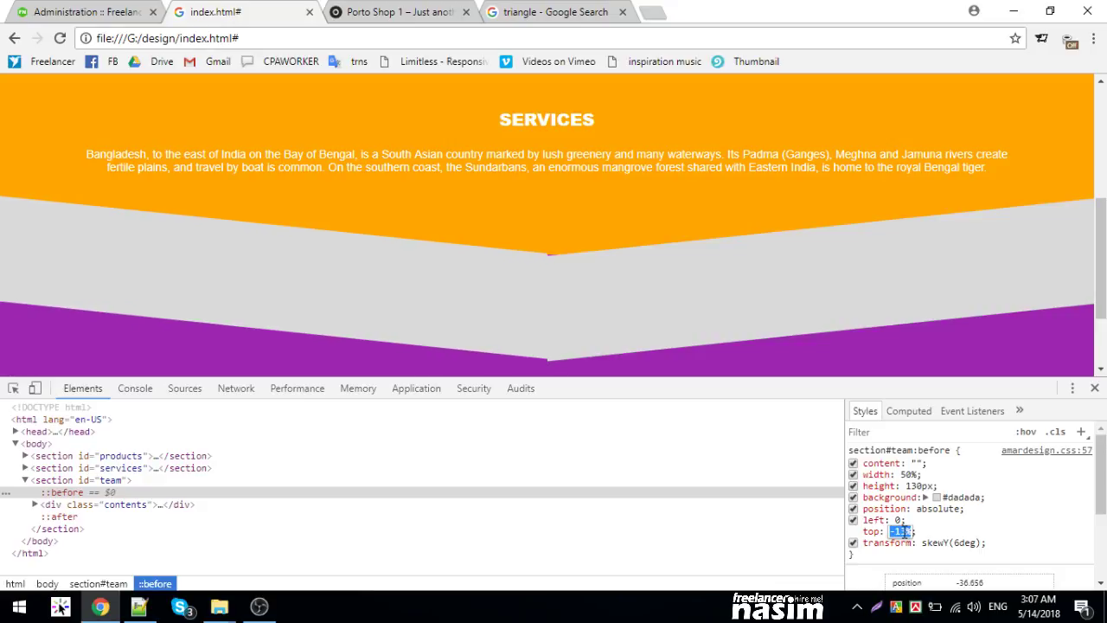
- Set ::after top to -13% and make both ::after and ::before backgrounds purple #9c27b0
click(60, 517)
double_click(900, 531)
key(Down)
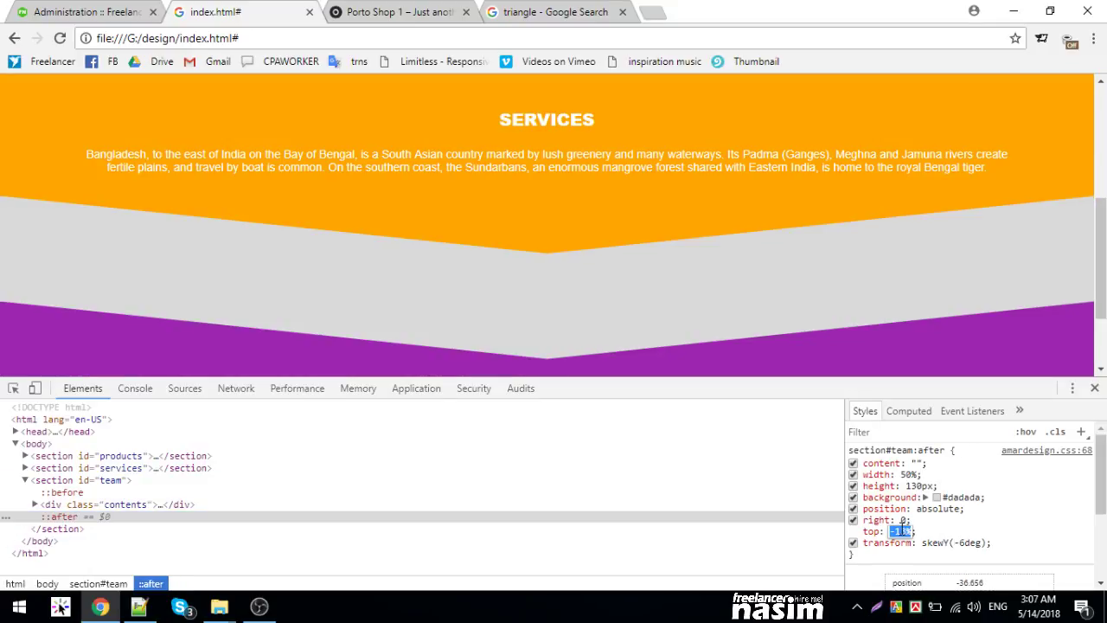
click(975, 528)
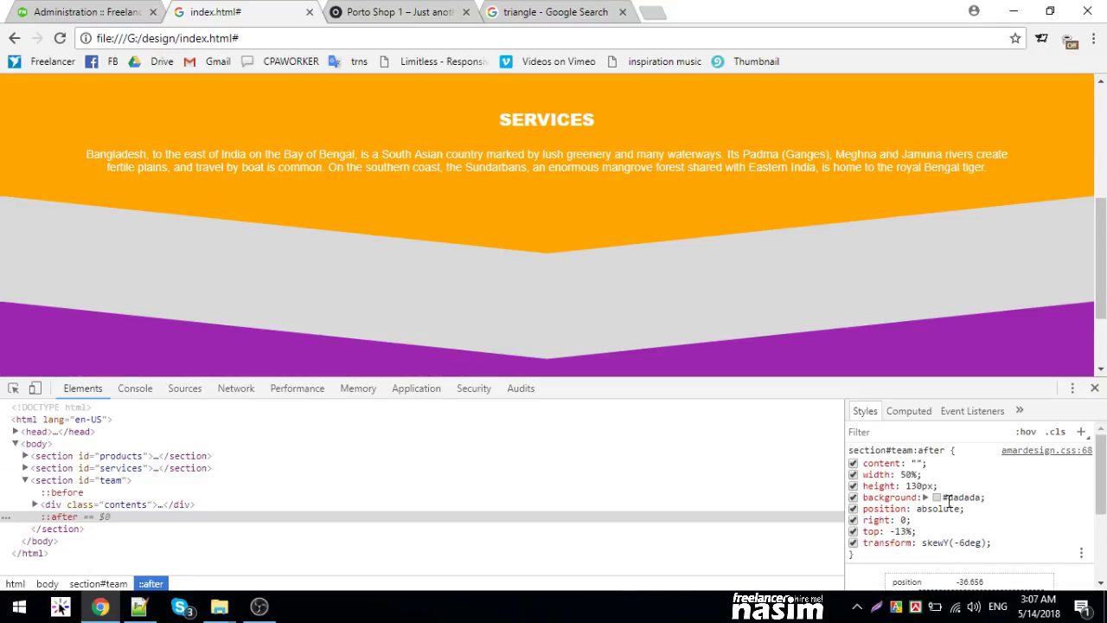
click(936, 497)
click(917, 372)
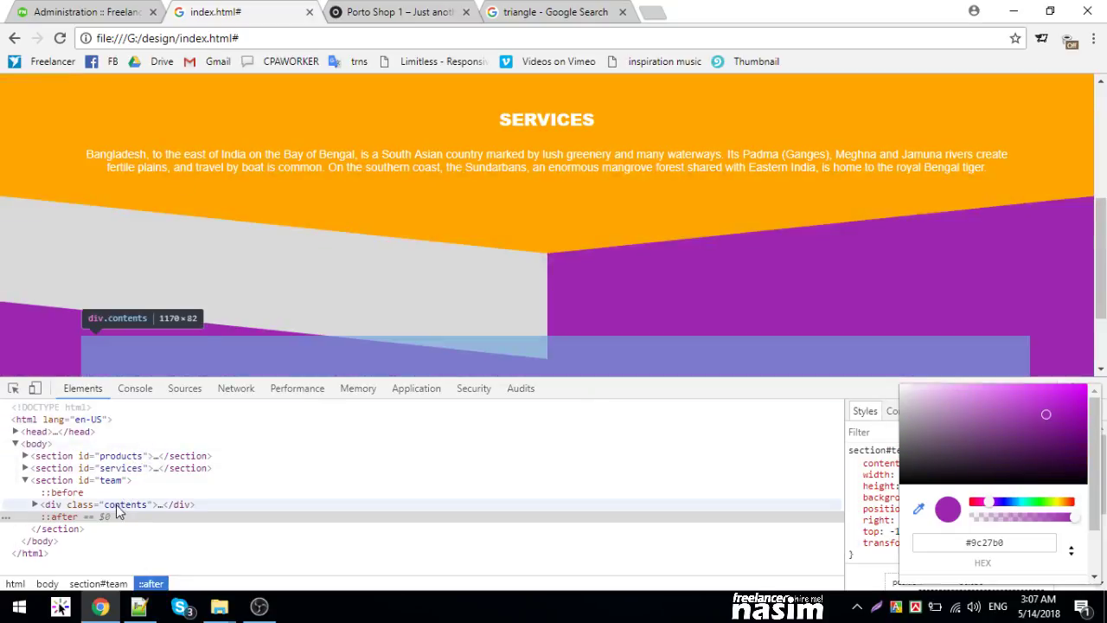
click(65, 493)
click(937, 497)
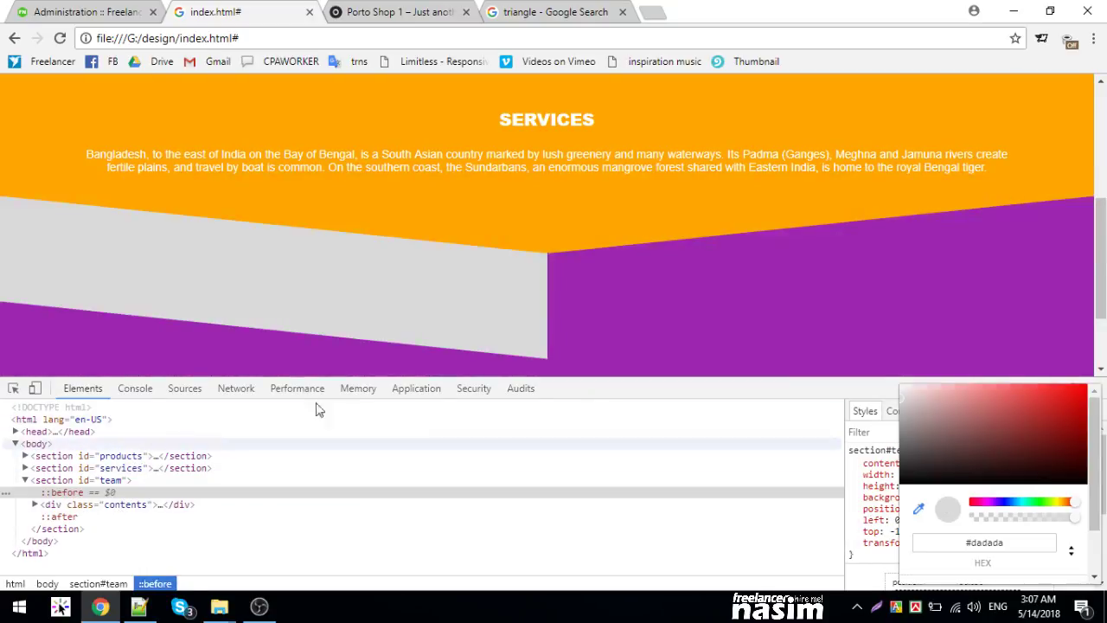
click(753, 338)
scroll(690, 320, down, 1)
scroll(689, 320, down, 1)
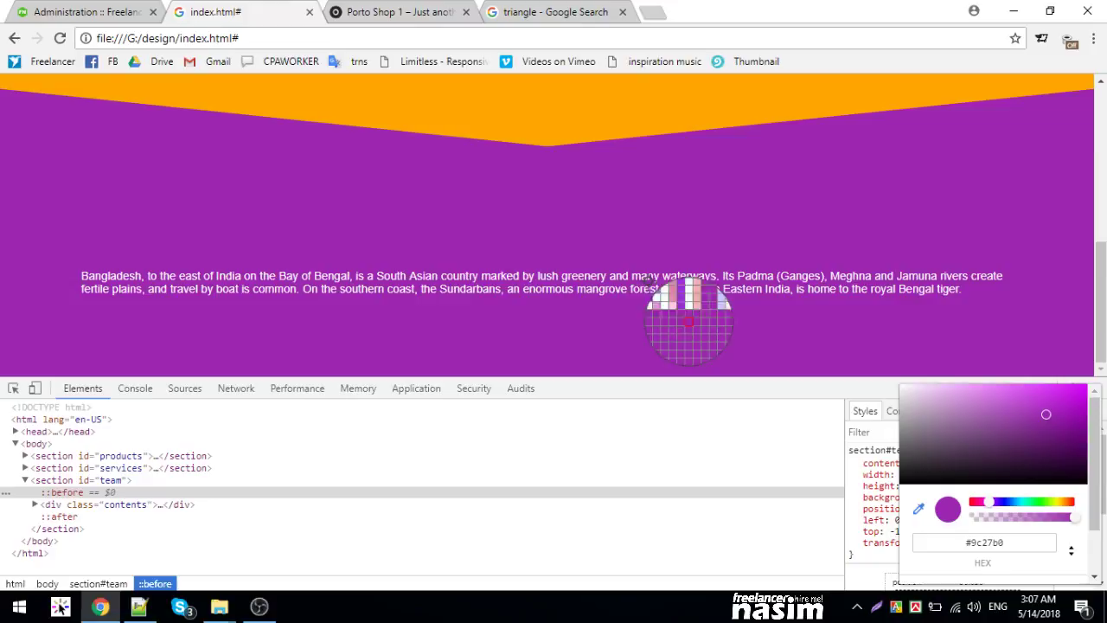
click(883, 519)
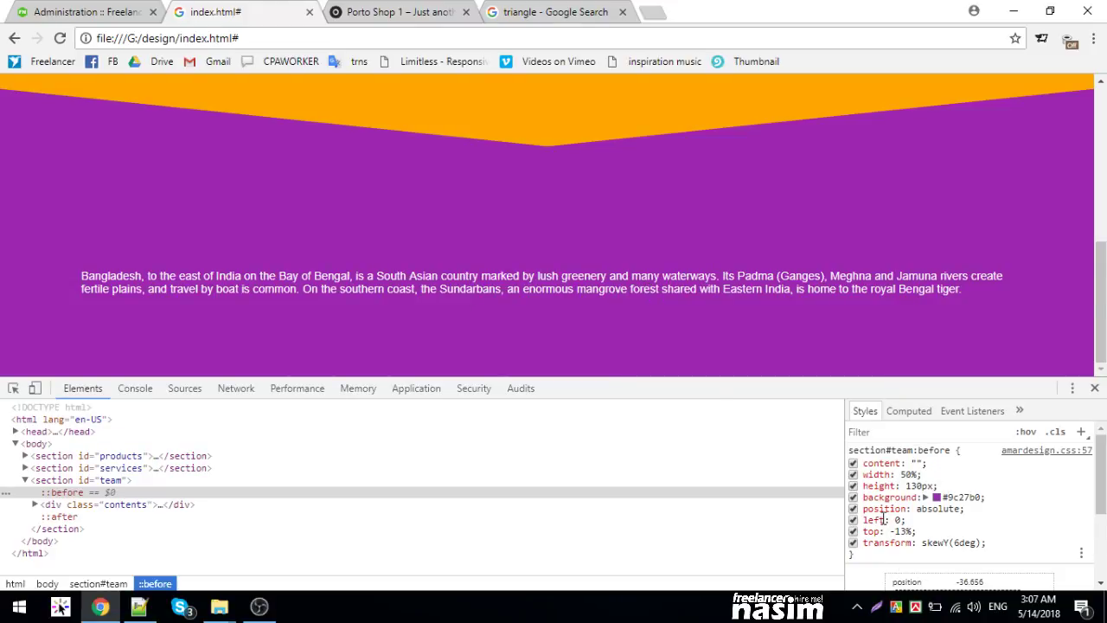
- Copy the updated CSS into the stylesheet file, save it, and reload the page
click(1047, 451)
key(ctrl+a)
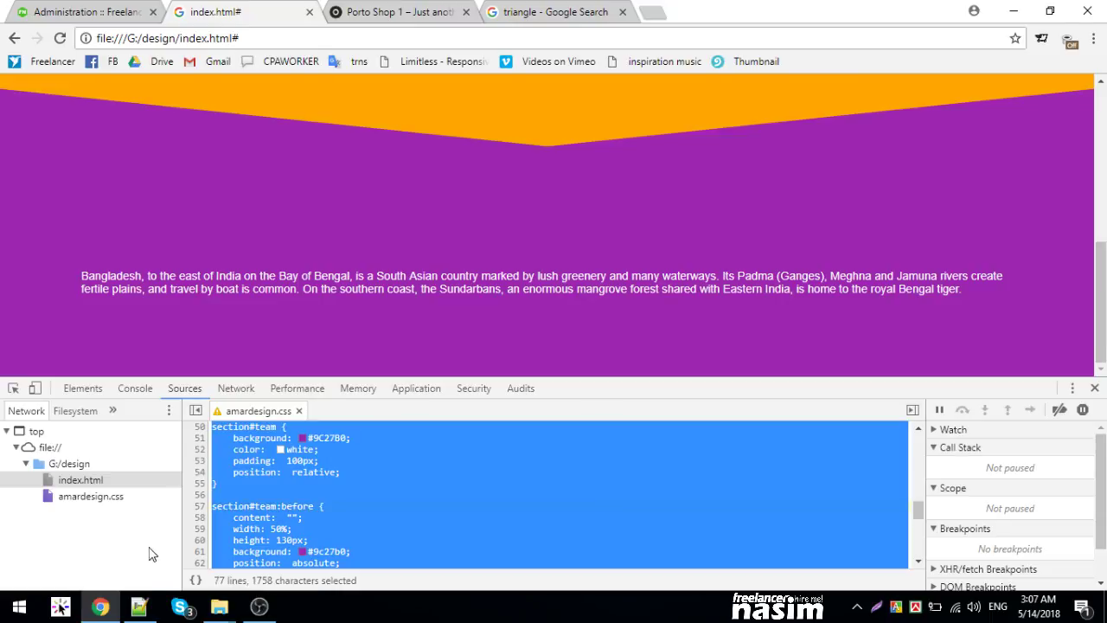
key(ctrl+c)
click(139, 606)
key(ctrl+a)
key(ctrl+v)
key(ctrl+s)
click(102, 607)
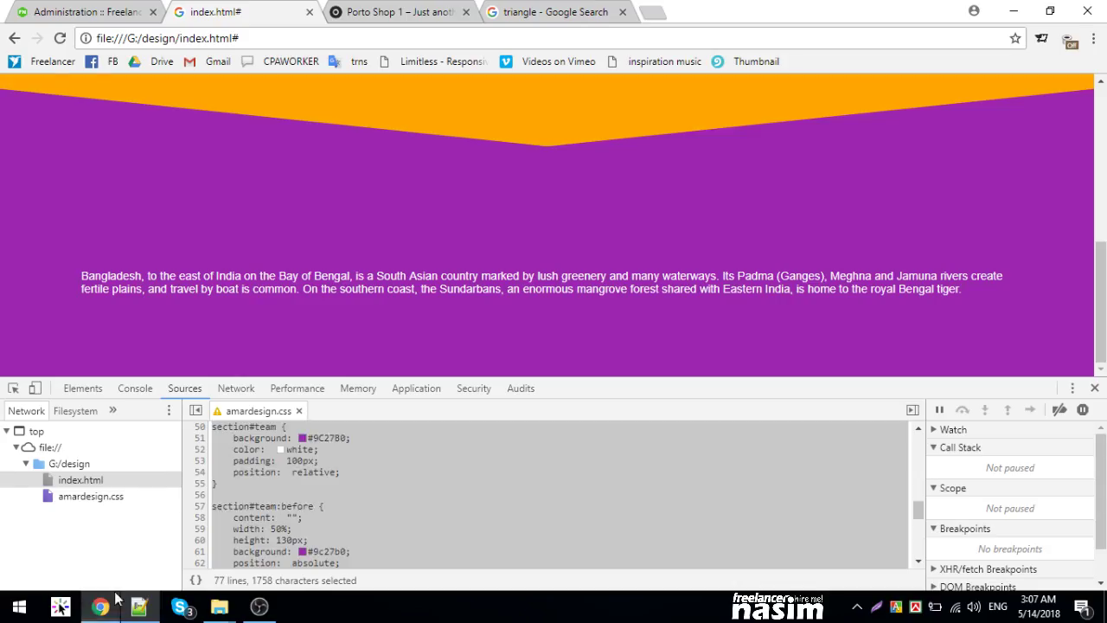
key(F5)
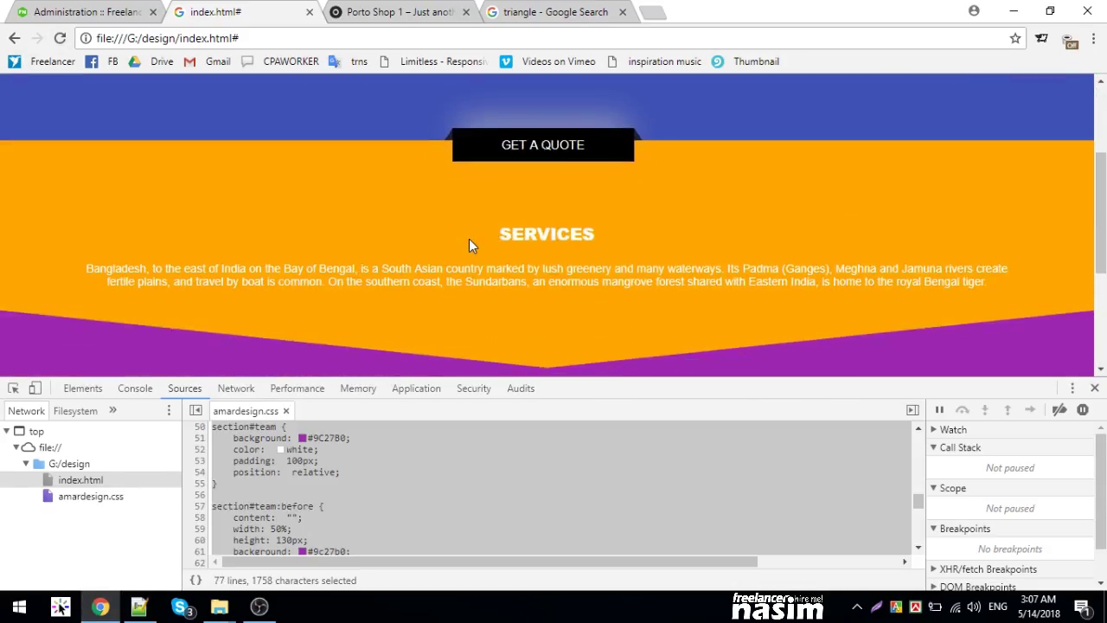
scroll(469, 239, down, 1)
scroll(468, 245, down, 1)
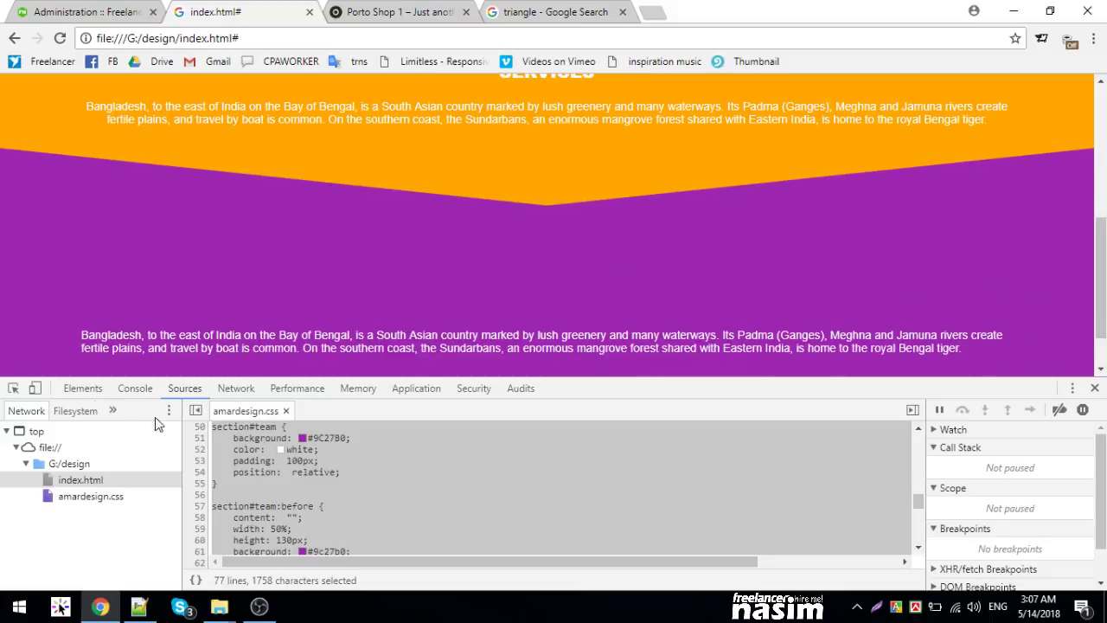
click(84, 388)
- Give the team section's div.contents position: relative and z-index: 1
click(110, 480)
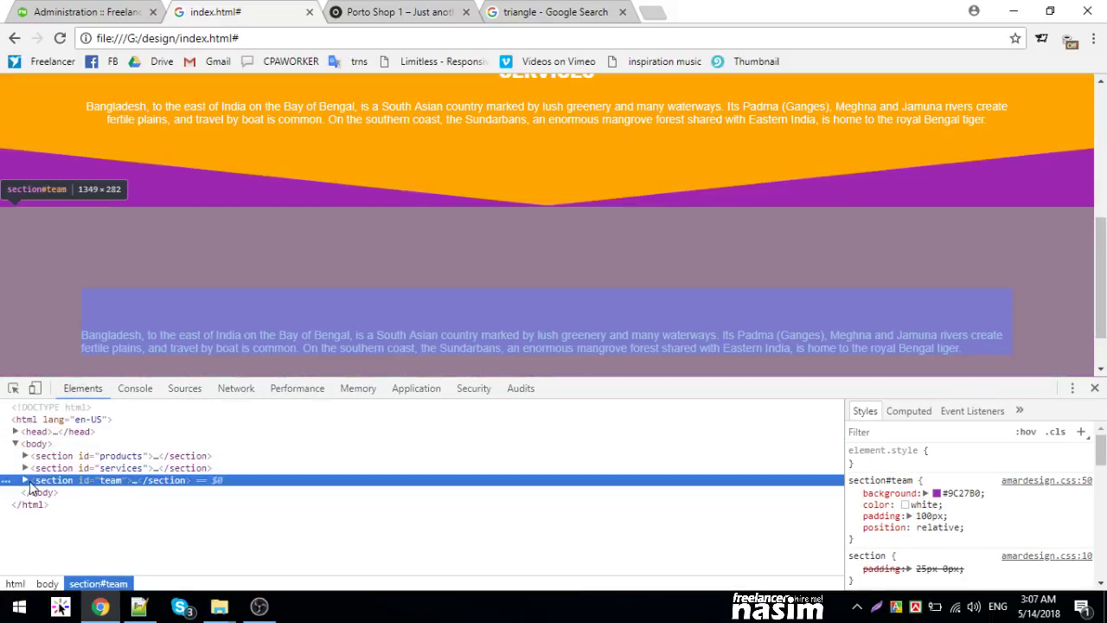
click(25, 481)
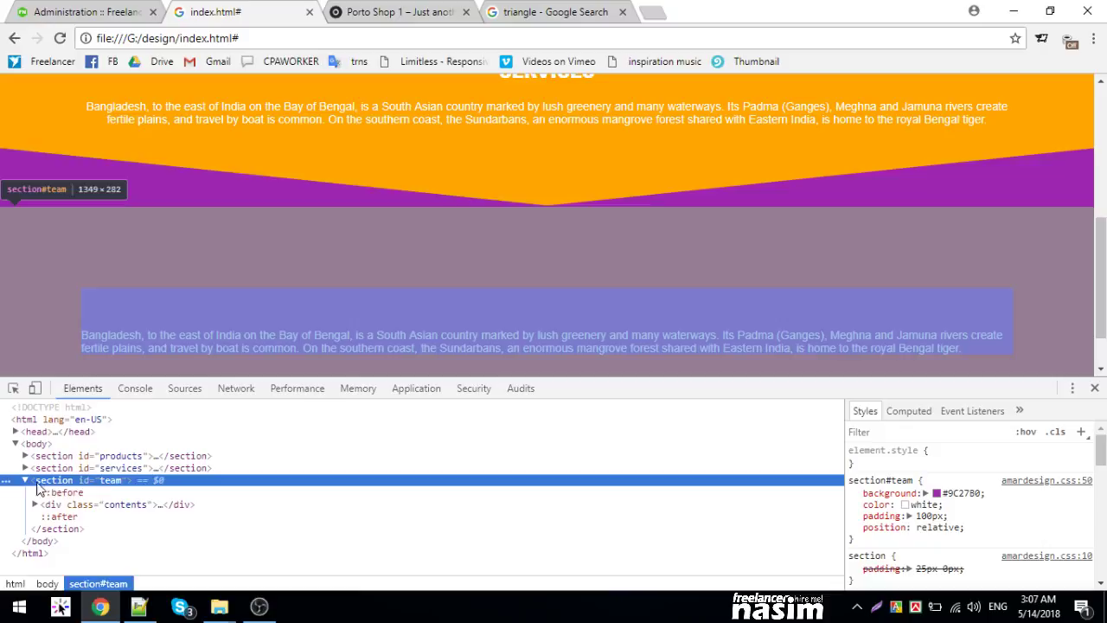
click(120, 504)
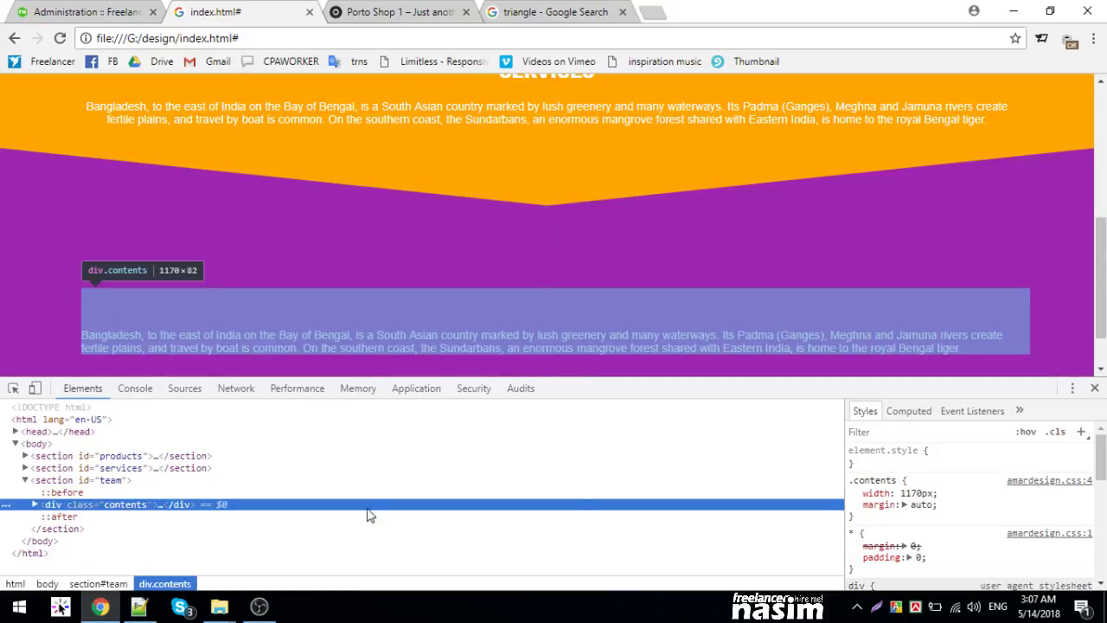
click(960, 519)
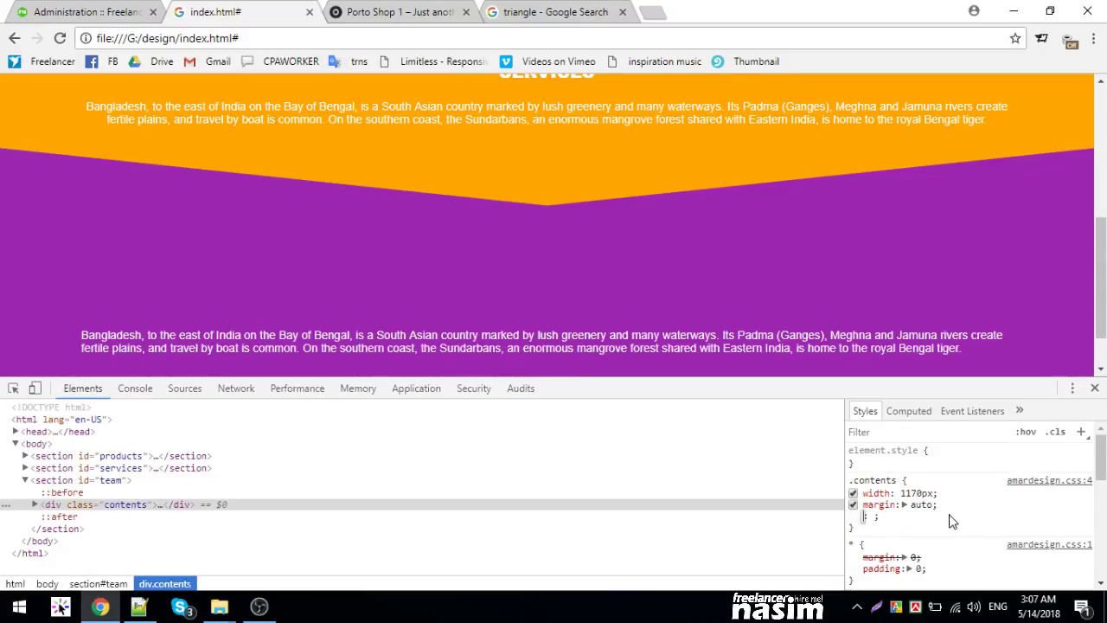
text(position)
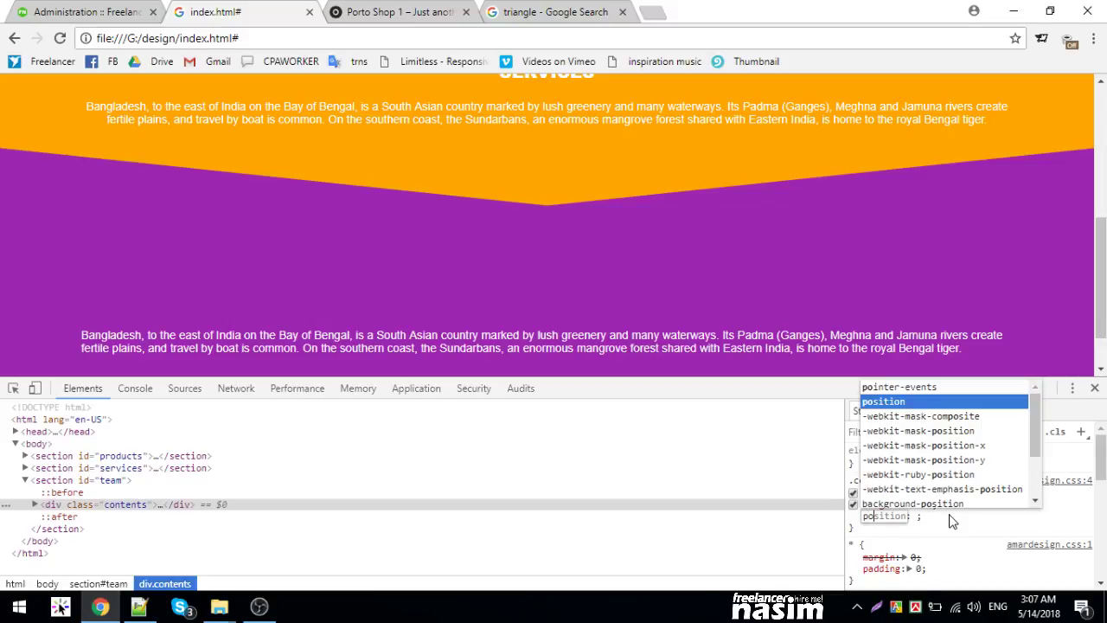
key(Tab)
text(re)
text(late)
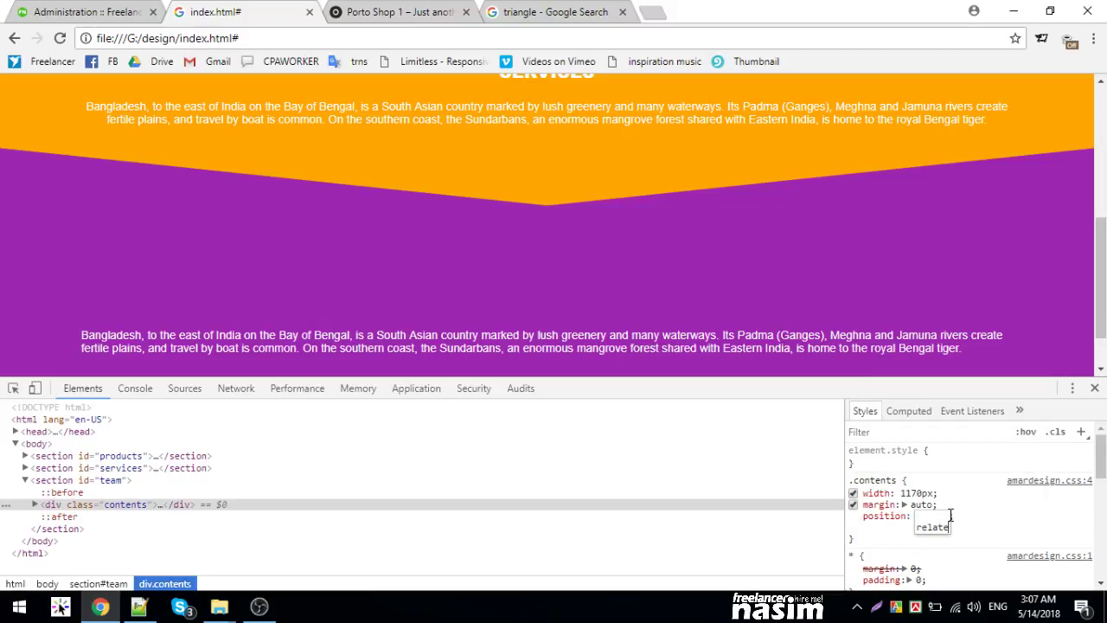
text(ive)
key(Return)
text(z-index: ;)
key(Tab)
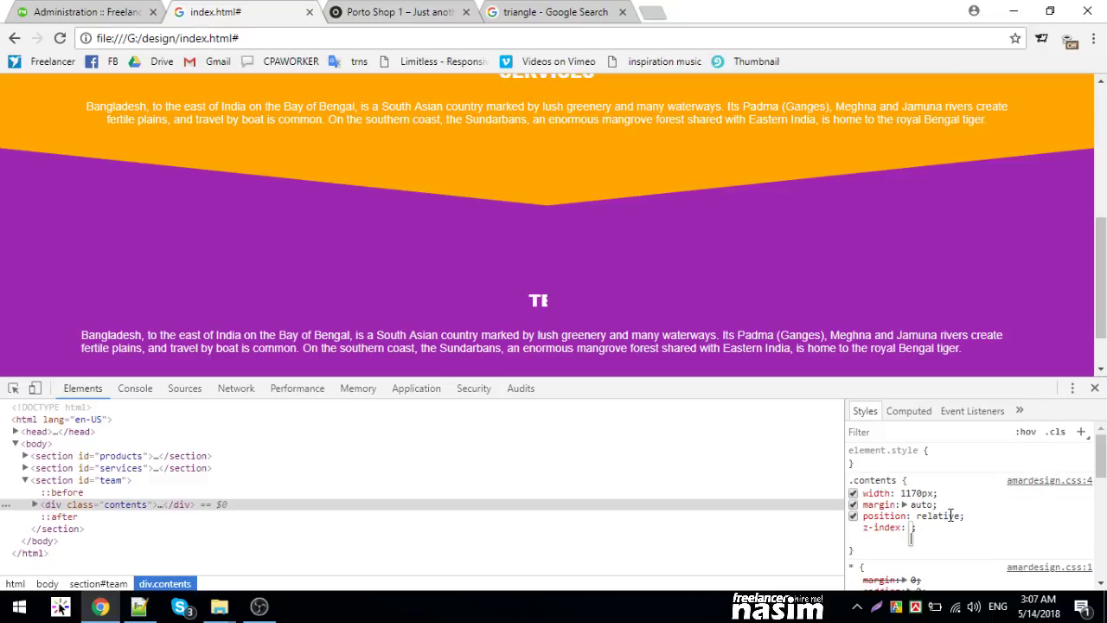
text(1)
key(Return)
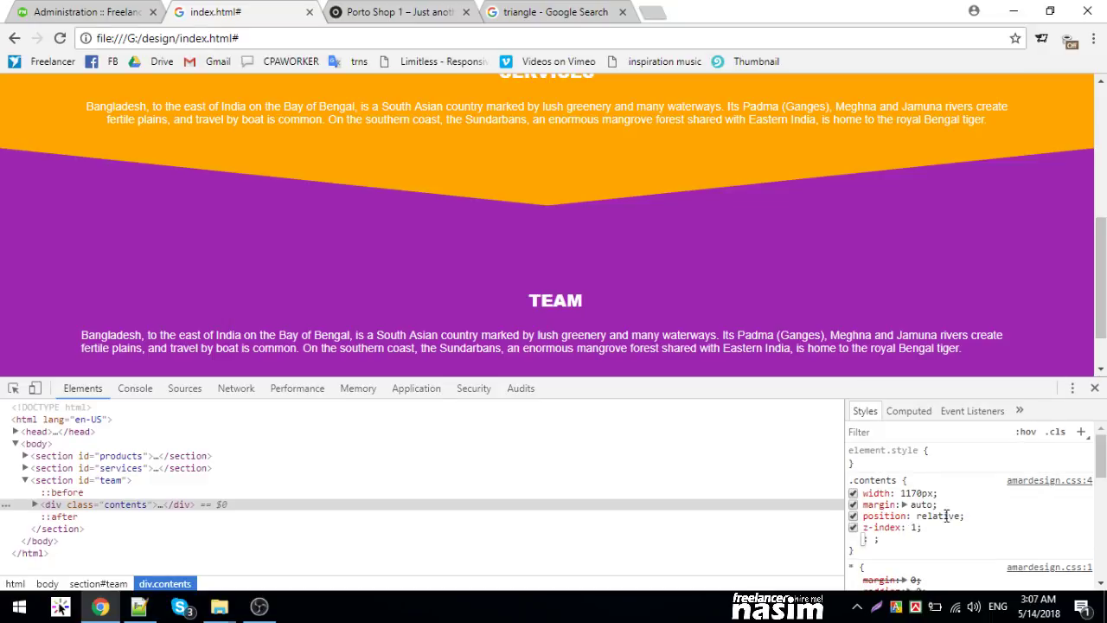
key(Escape)
- Toggle both properties to compare, try a top offset and discard it, then view amardesign.css:4
click(854, 516)
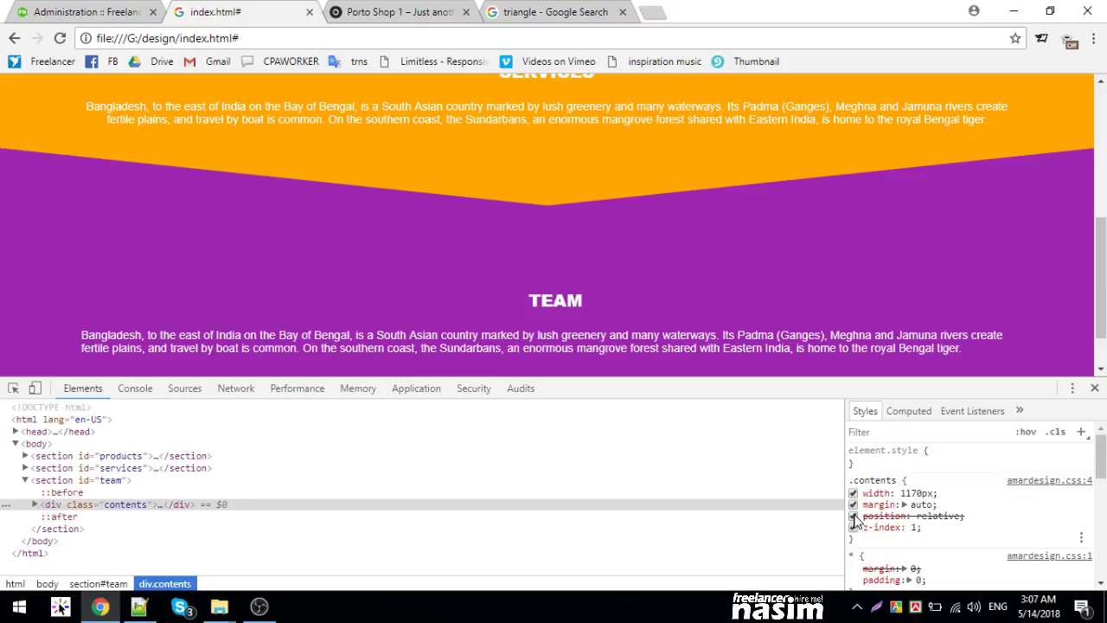
click(855, 528)
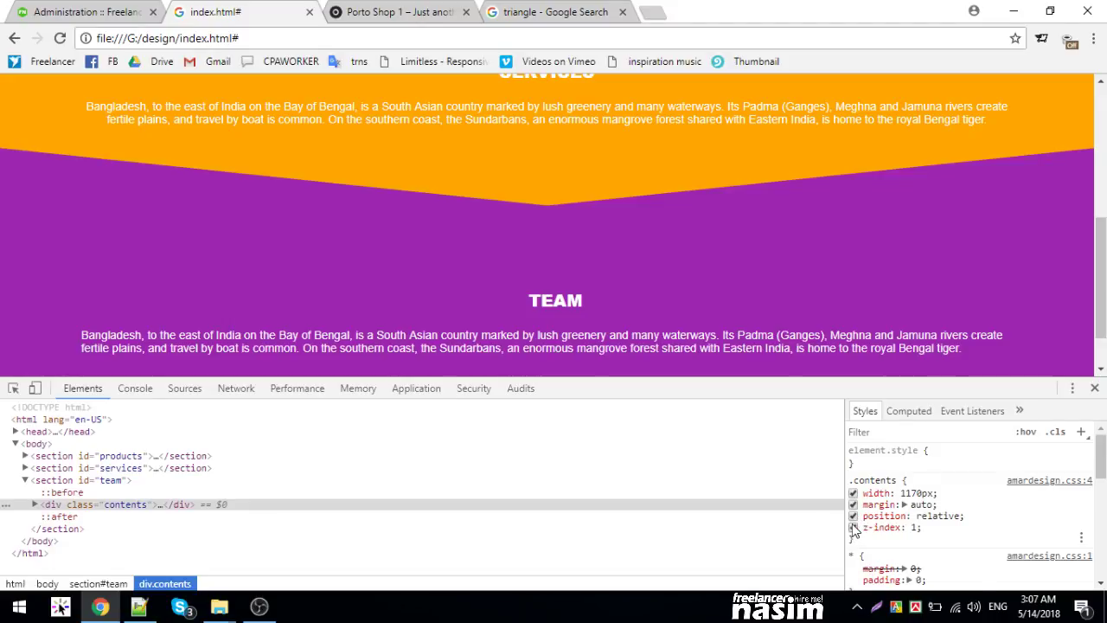
click(941, 538)
text(top)
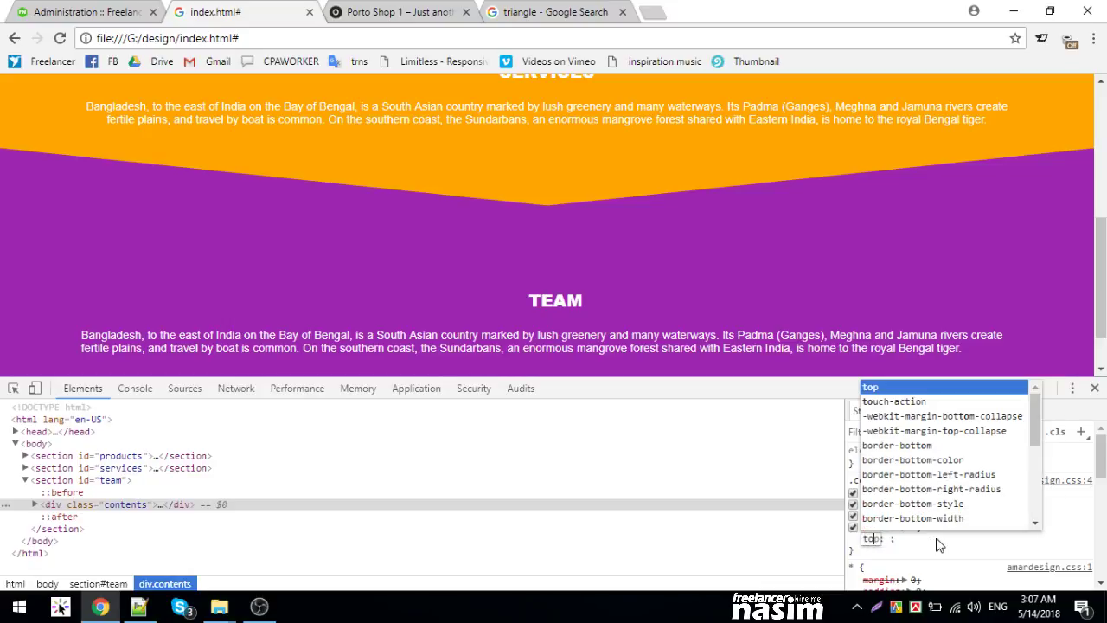
key(Tab)
text(10px)
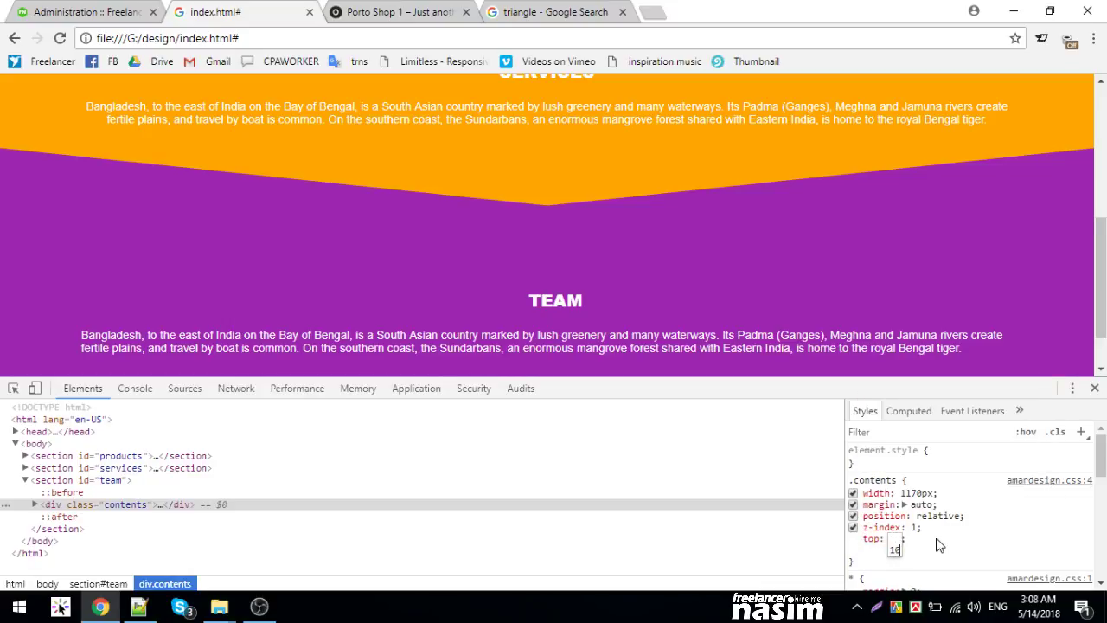
key(BackSpace)
key(BackSpace)
key(BackSpace)
click(949, 543)
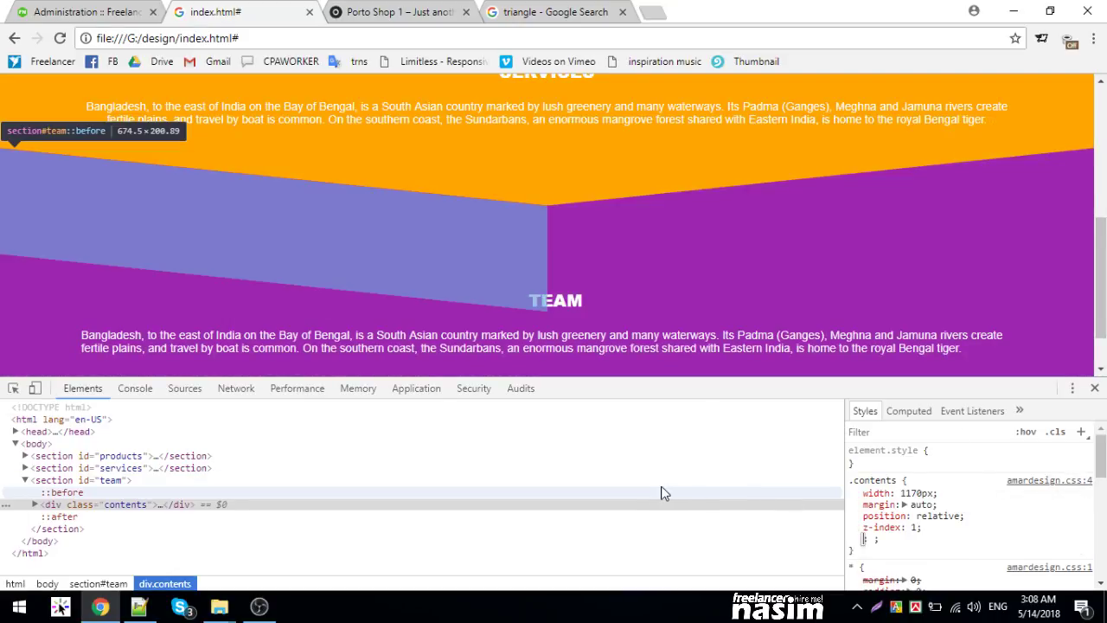
click(1049, 480)
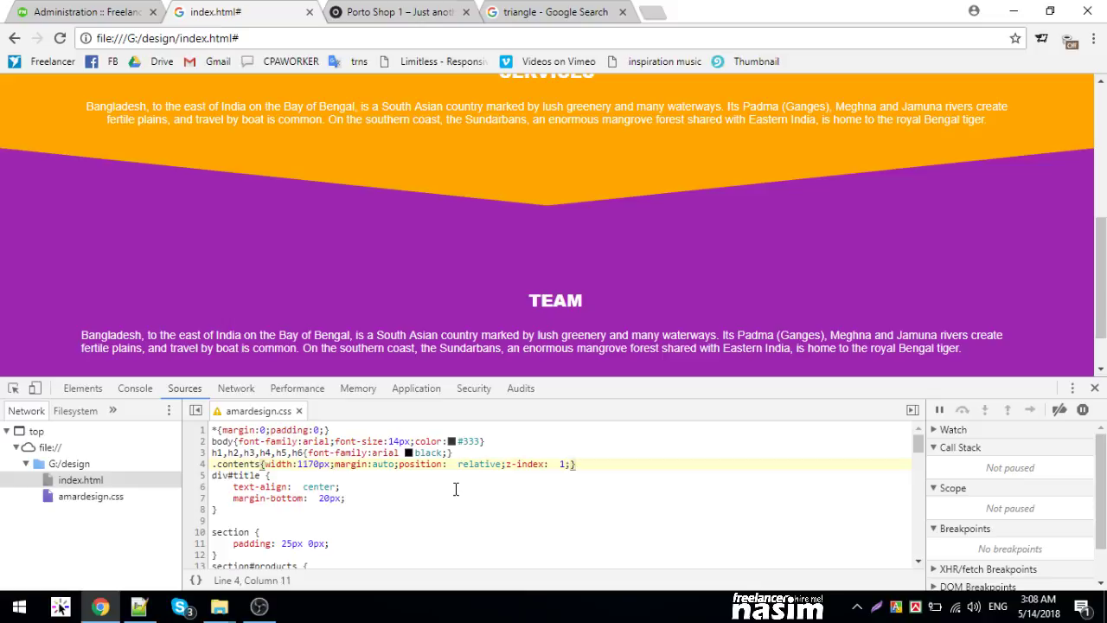
- Paste the edited stylesheet source into amardesign.css, save it, and reload the page
key(ctrl+a)
key(ctrl+c)
click(139, 606)
click(159, 291)
key(ctrl+a)
key(ctrl+v)
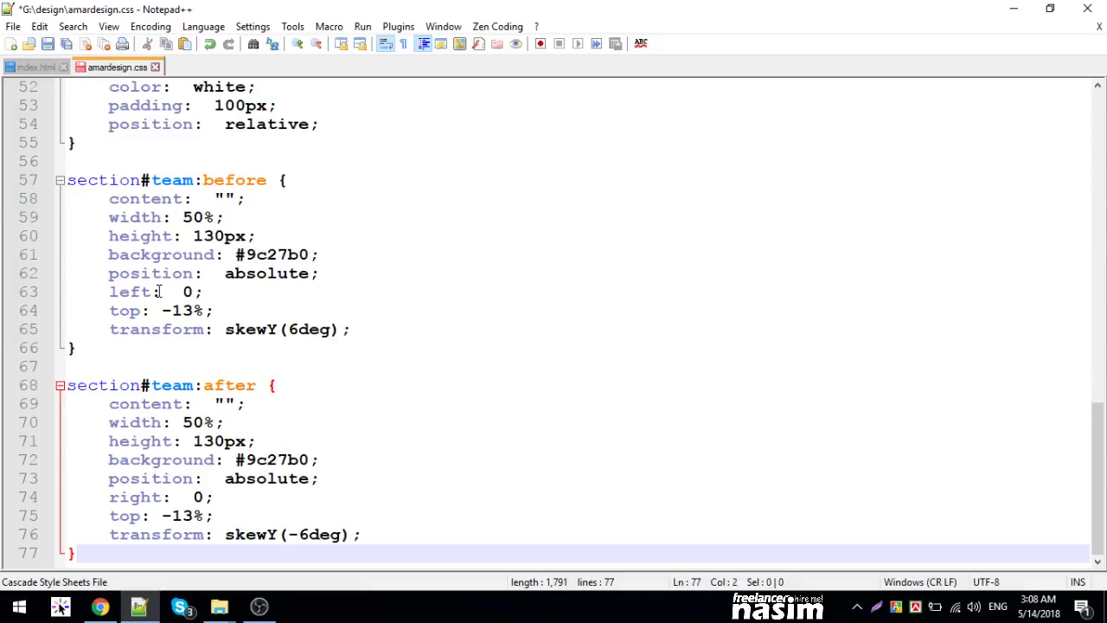
key(ctrl+s)
click(101, 606)
key(F5)
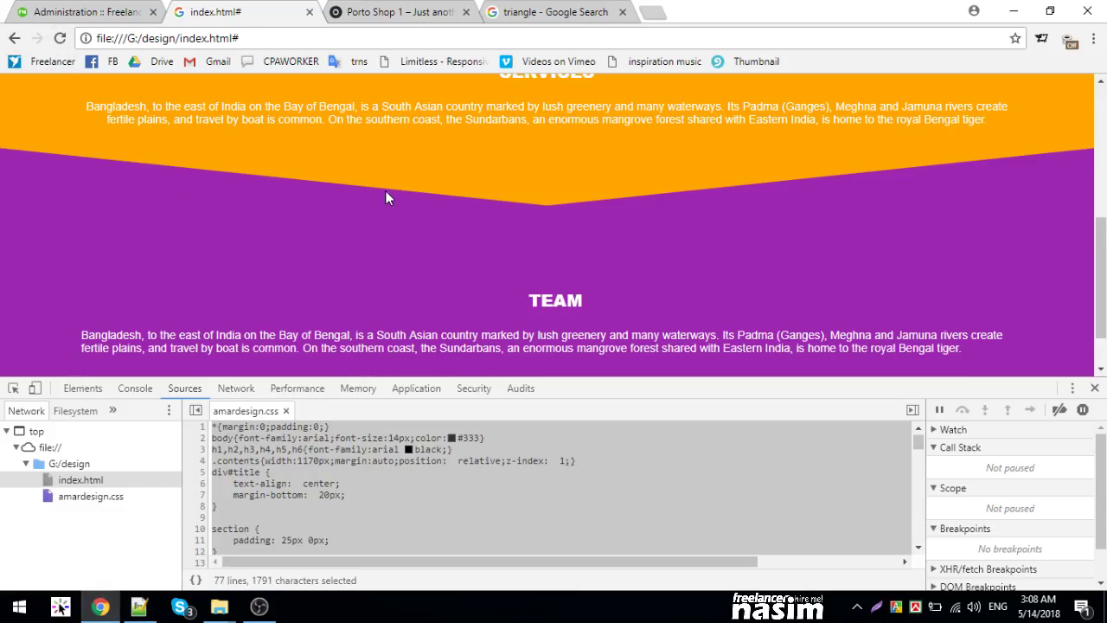
scroll(385, 191, down, 2)
- Check the team id in index.html, add a #team .contents{top:0} rule, and save
click(138, 606)
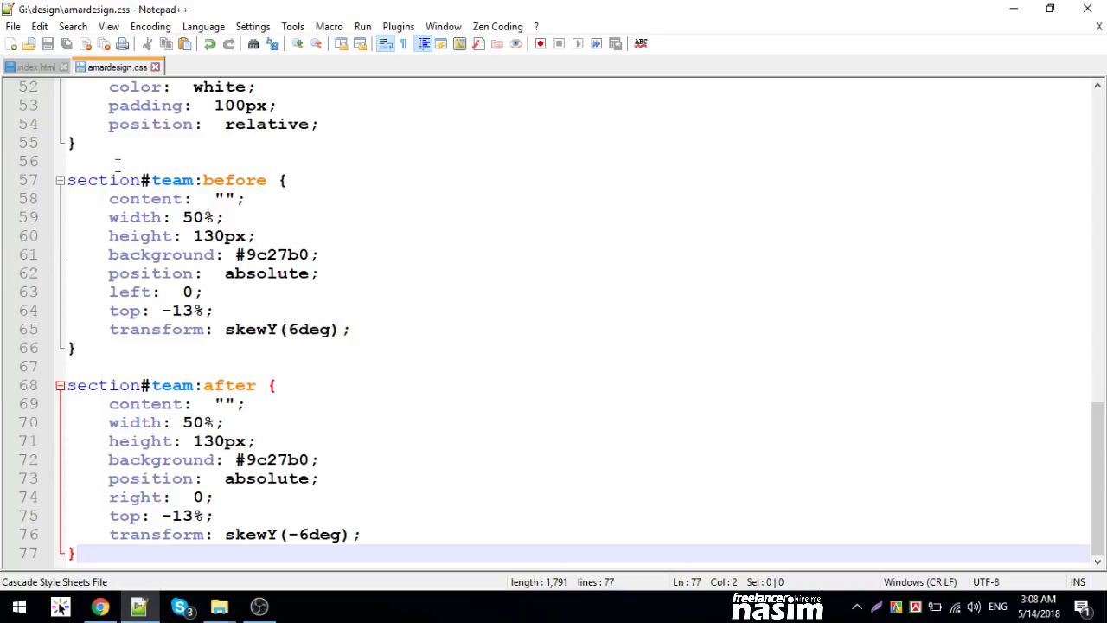
click(35, 68)
scroll(219, 349, down, 3)
click(266, 321)
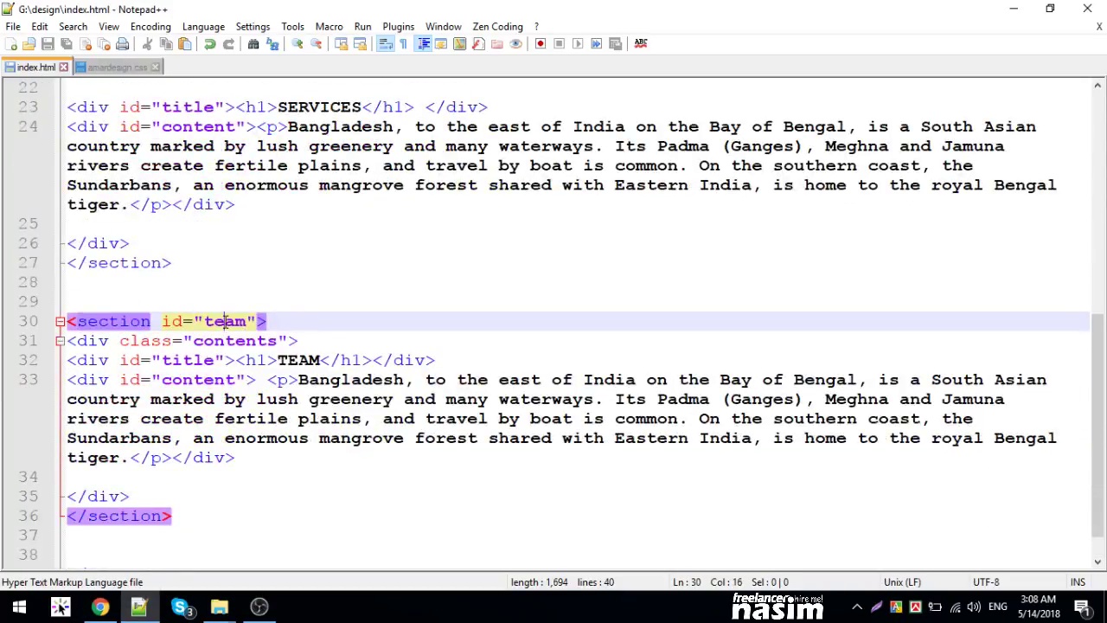
double_click(225, 321)
click(117, 67)
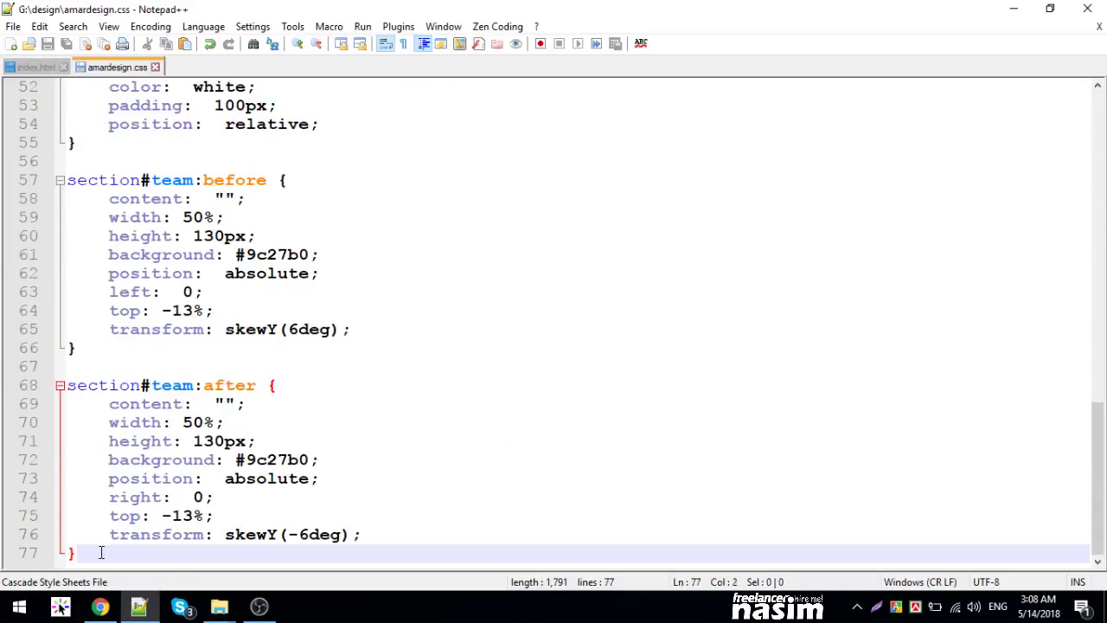
key(Return)
key(Return)
text(tqam)
key(BackSpace)
key(BackSpace)
key(BackSpace)
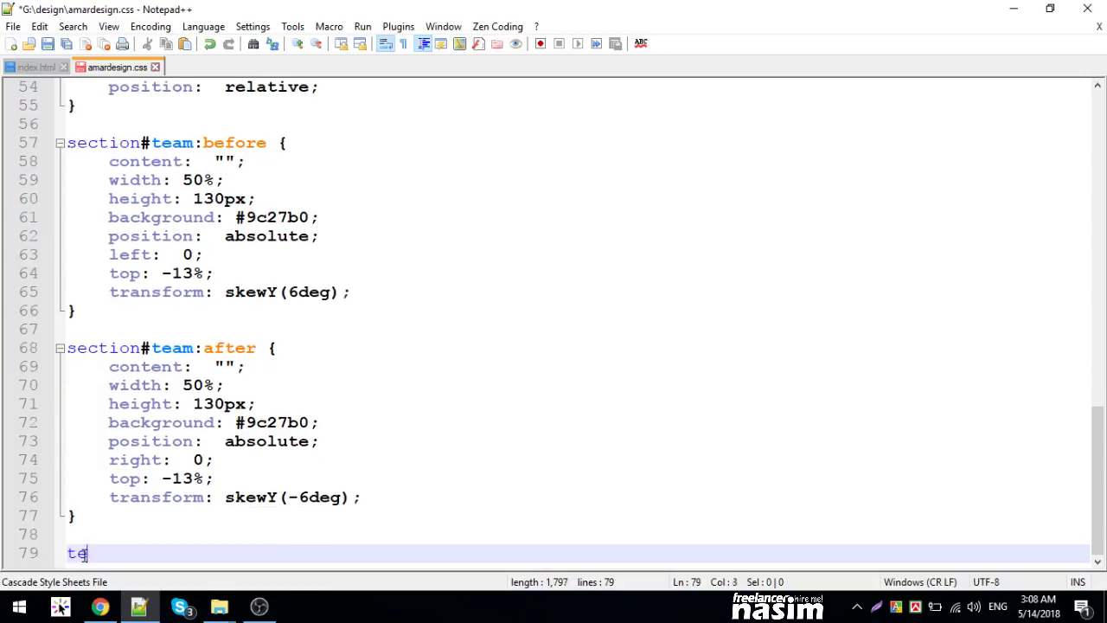
key(BackSpace)
text(team co)
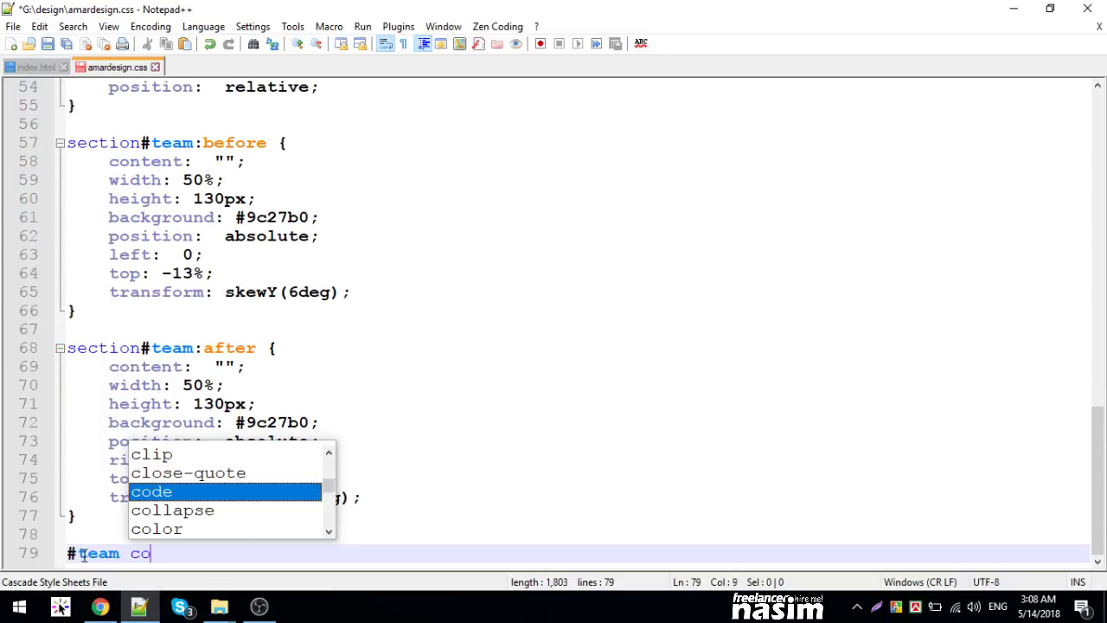
text(ntents)
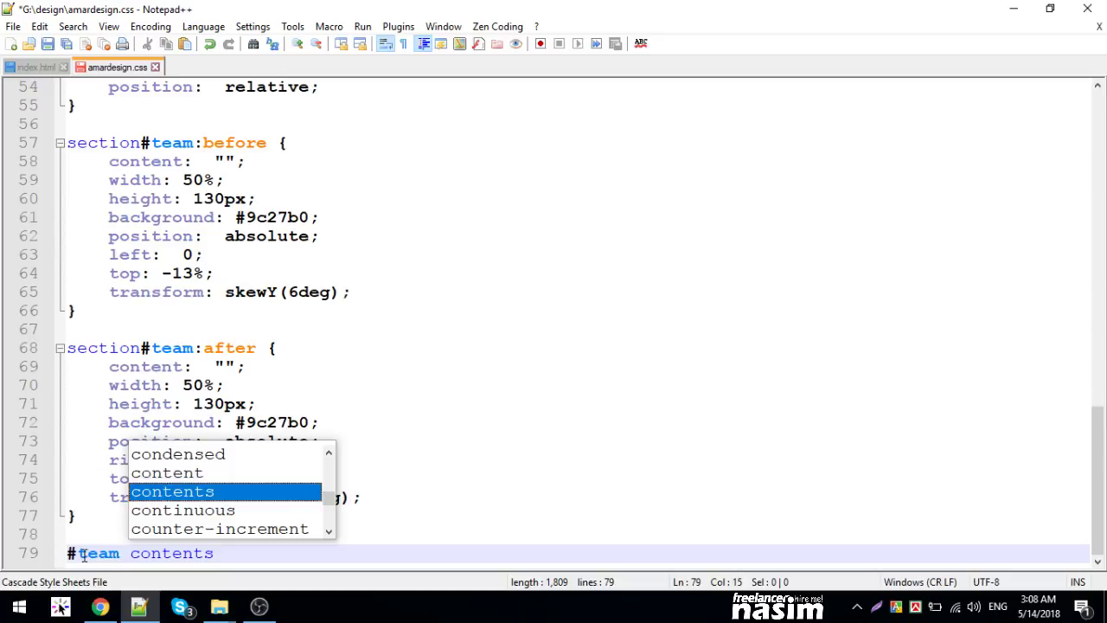
key(BackSpace)
key(BackSpace)
key(BackSpace)
key(BackSpace)
key(BackSpace)
key(BackSpace)
key(BackSpace)
key(BackSpace)
text(#team .)
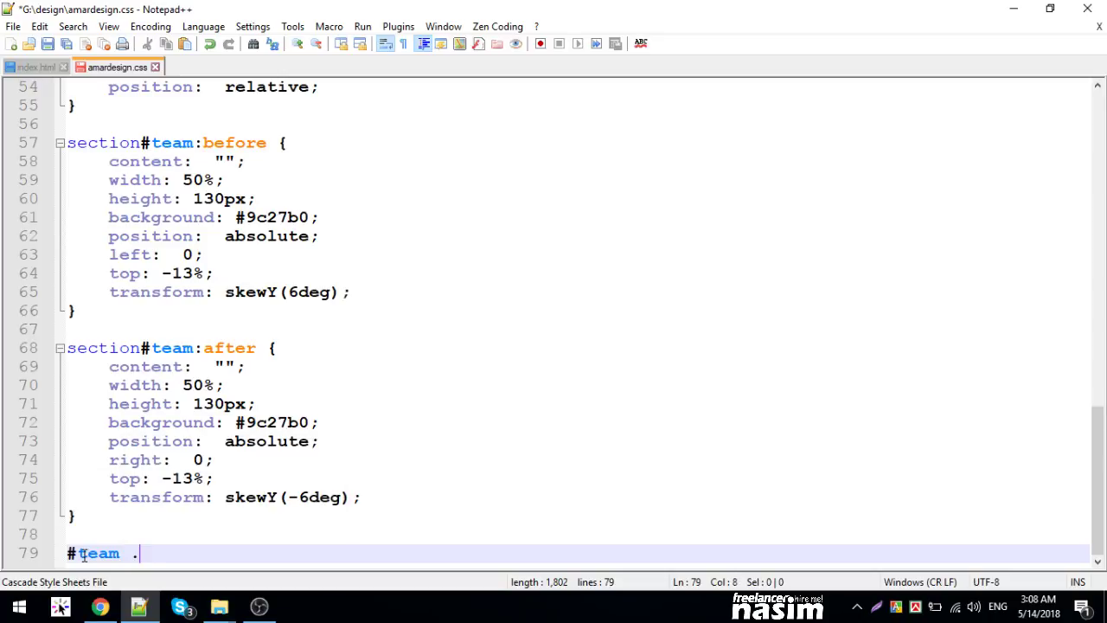
text(contents)
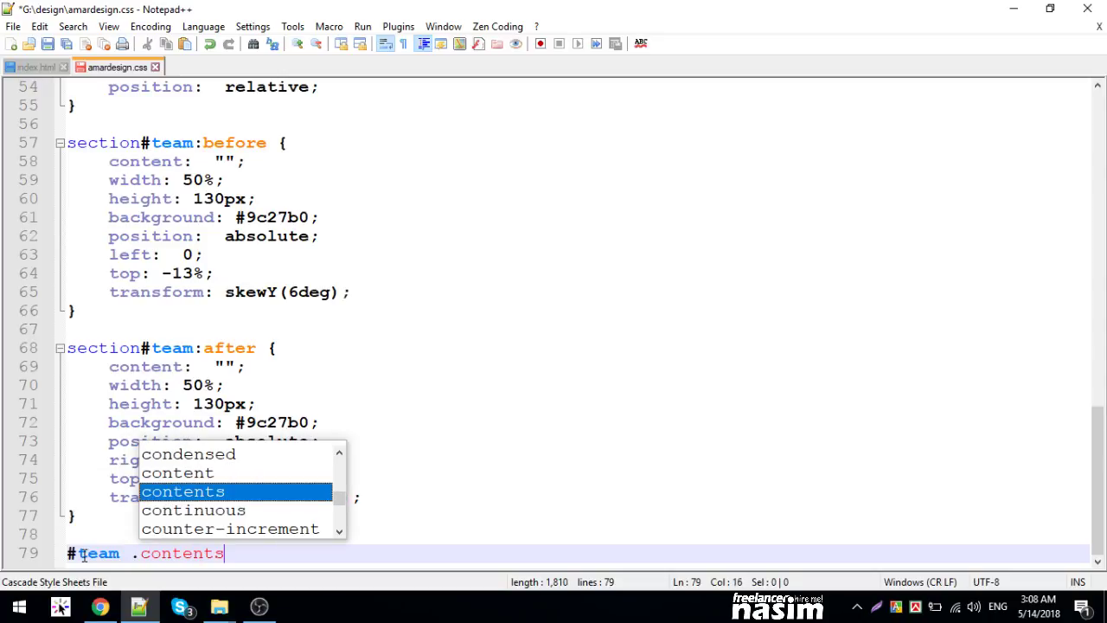
text({})
text(t)
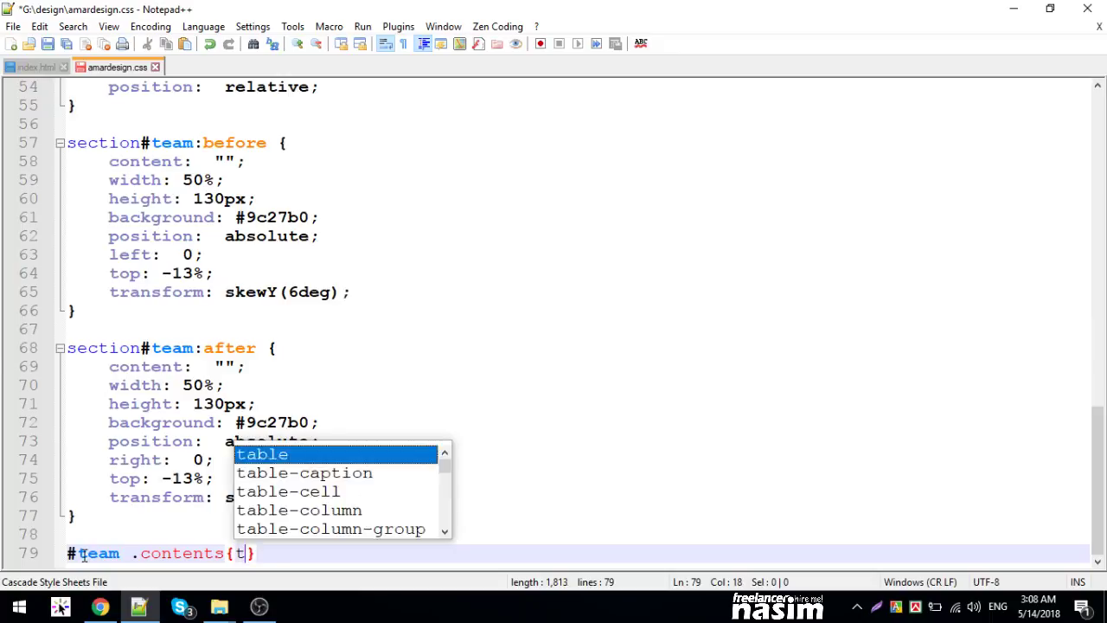
text(op:0)
key(ctrl+s)
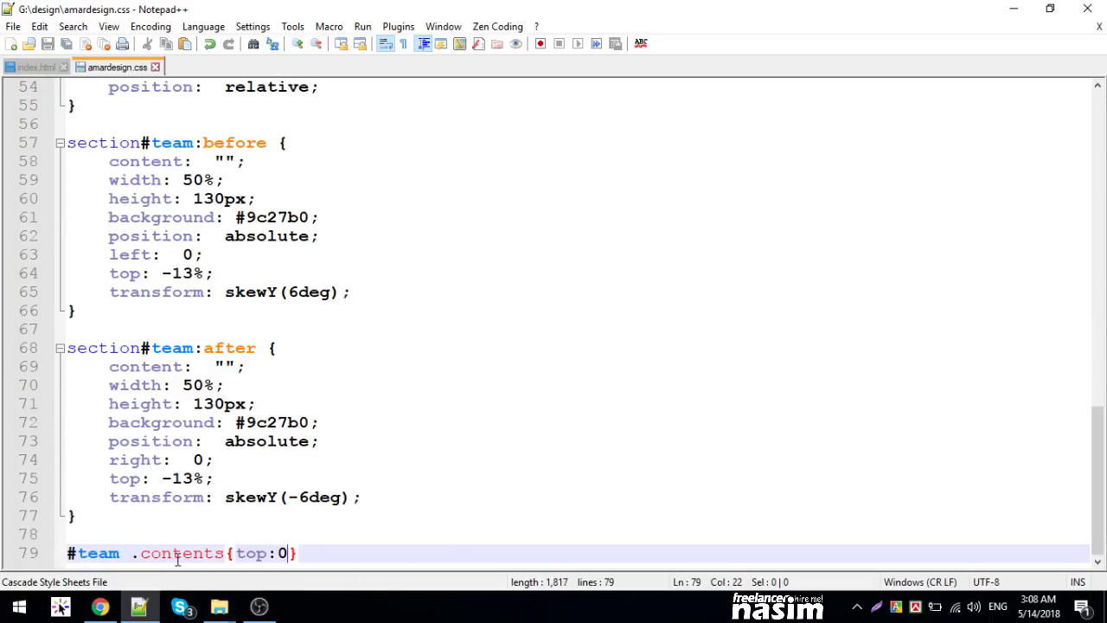
click(101, 607)
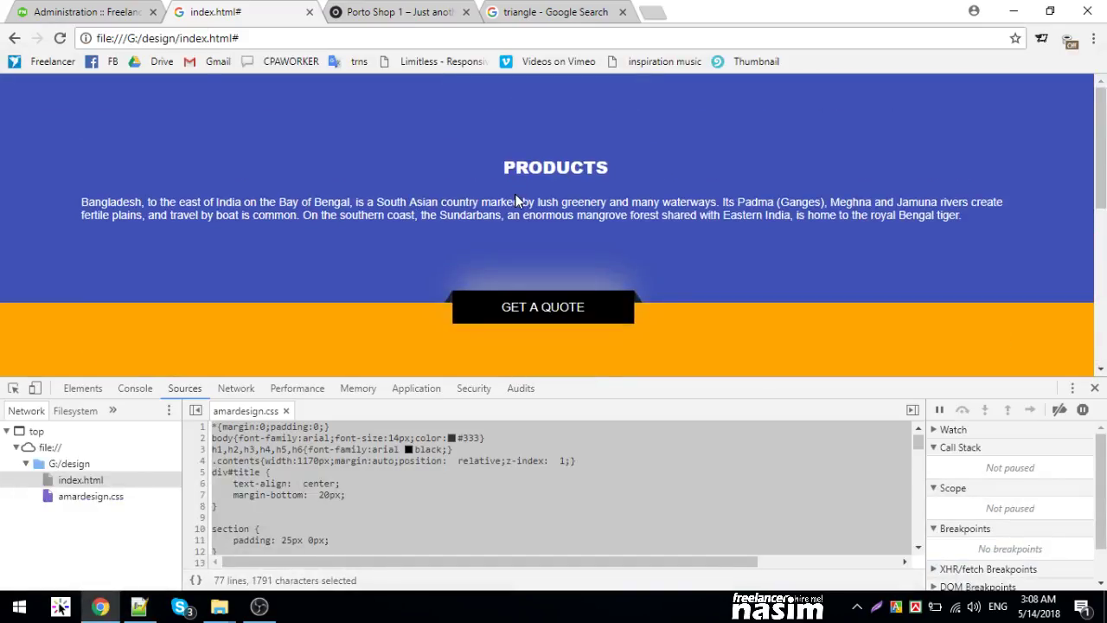
scroll(257, 143, down, 5)
scroll(257, 143, down, 5)
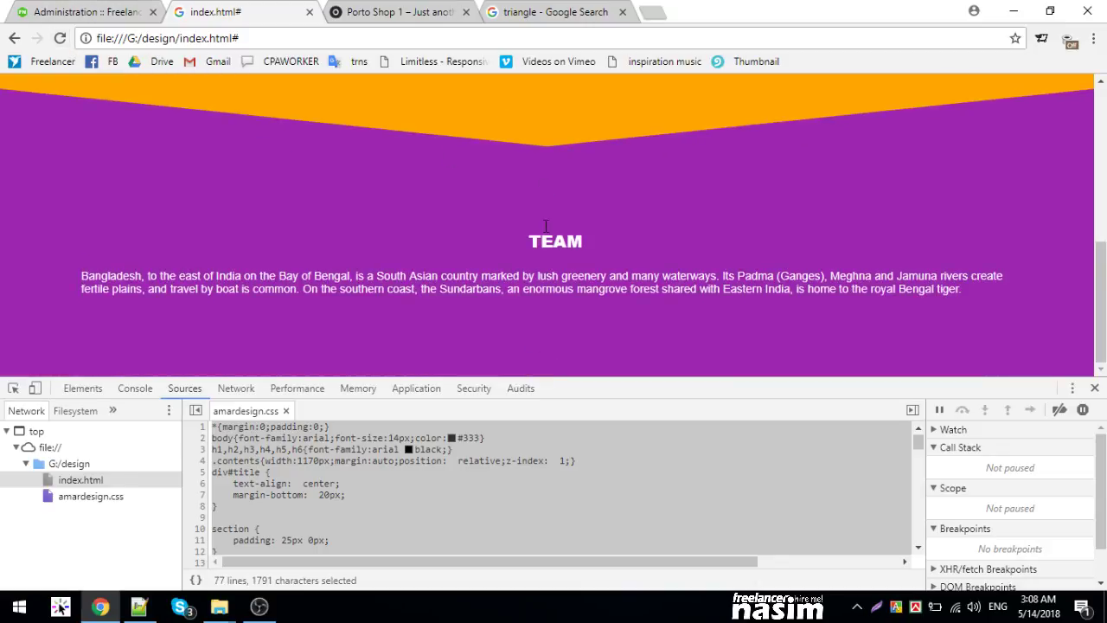
- Inspect the TEAM heading's contents container and set its top to -50px
click(60, 38)
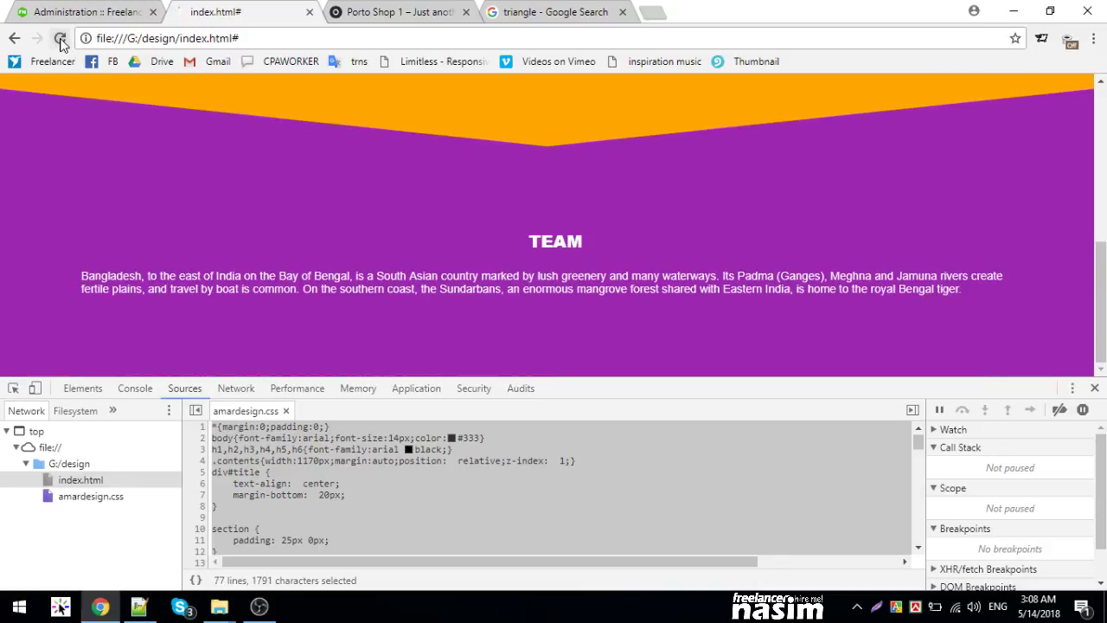
click(83, 387)
right_click(560, 242)
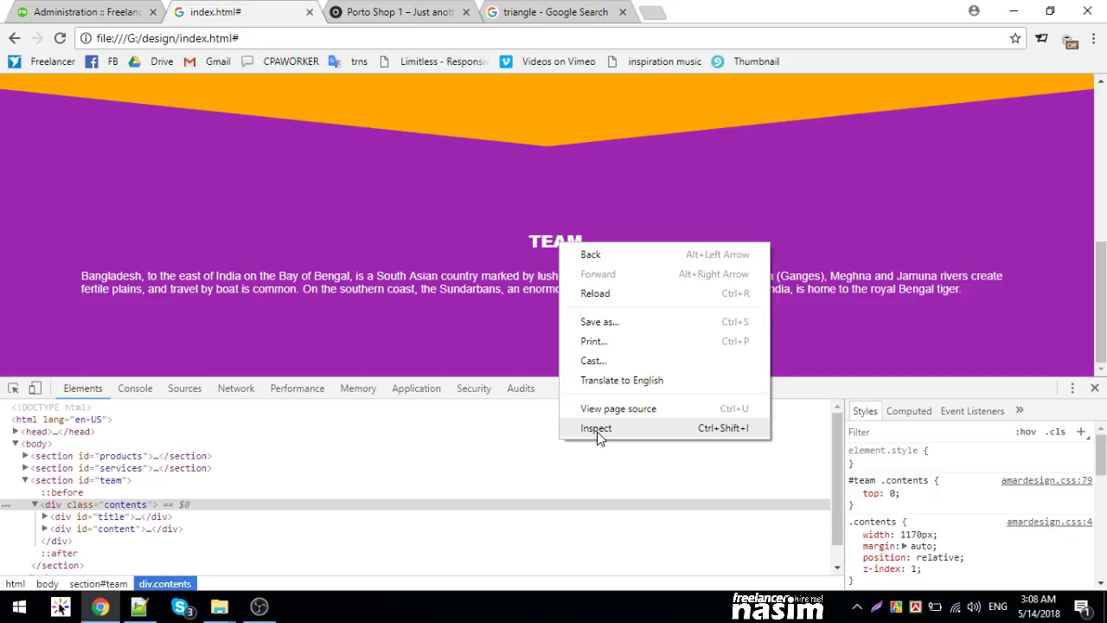
click(600, 429)
click(120, 517)
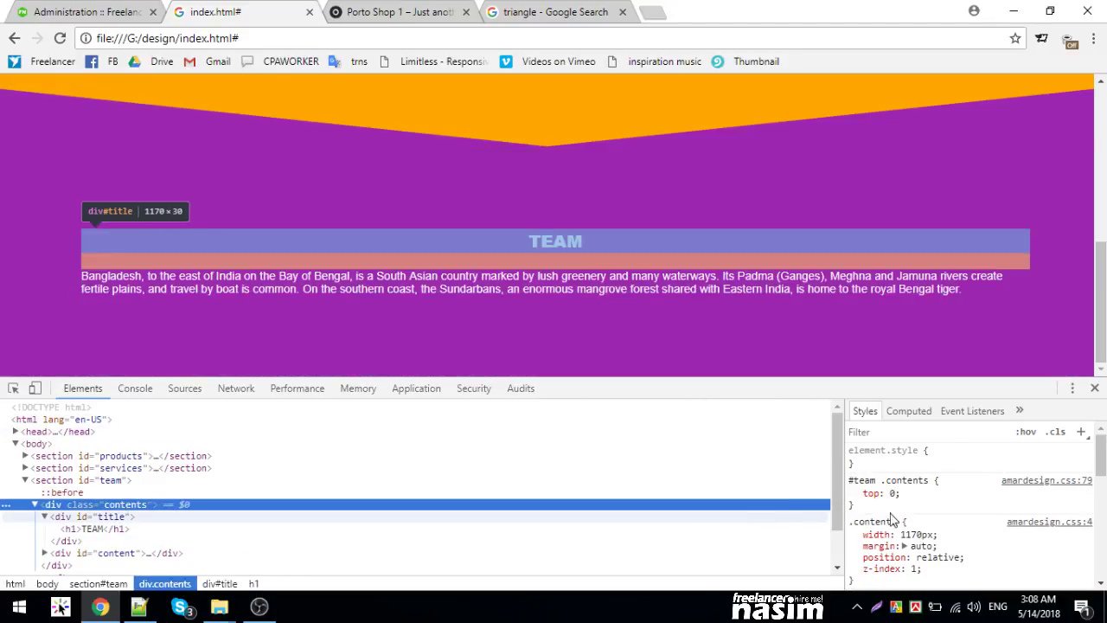
click(882, 506)
text(top: 0)
key(Down)
key(Down)
key(Down)
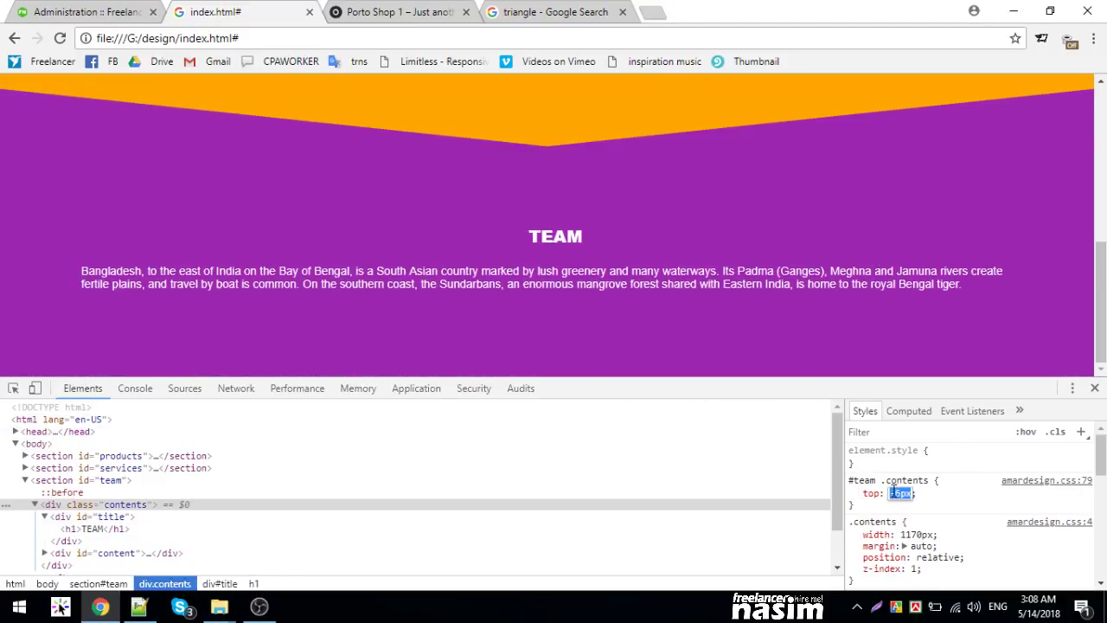
key(Down)
key(Down)
key(Down)
key(Down)
key(Down)
key(Down)
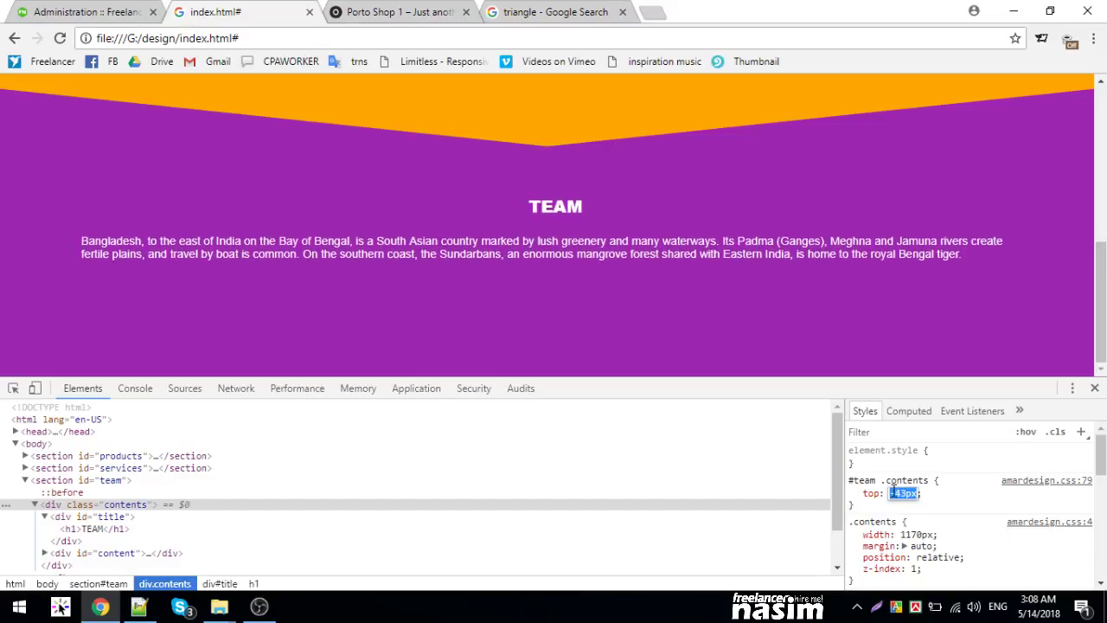
key(Down)
key(Down)
key(Down)
key(Down)
key(Down)
key(Down)
key(Up)
key(Up)
key(Up)
key(Up)
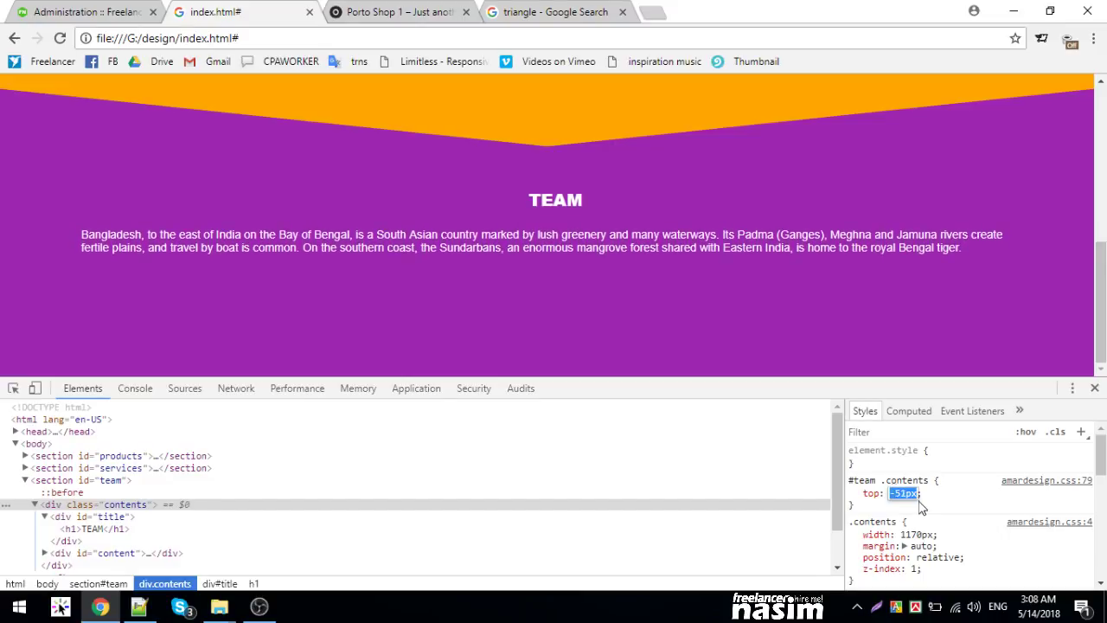
key(Up)
- Copy the edited stylesheet into amardesign.css, save it, and reload the page
click(1047, 480)
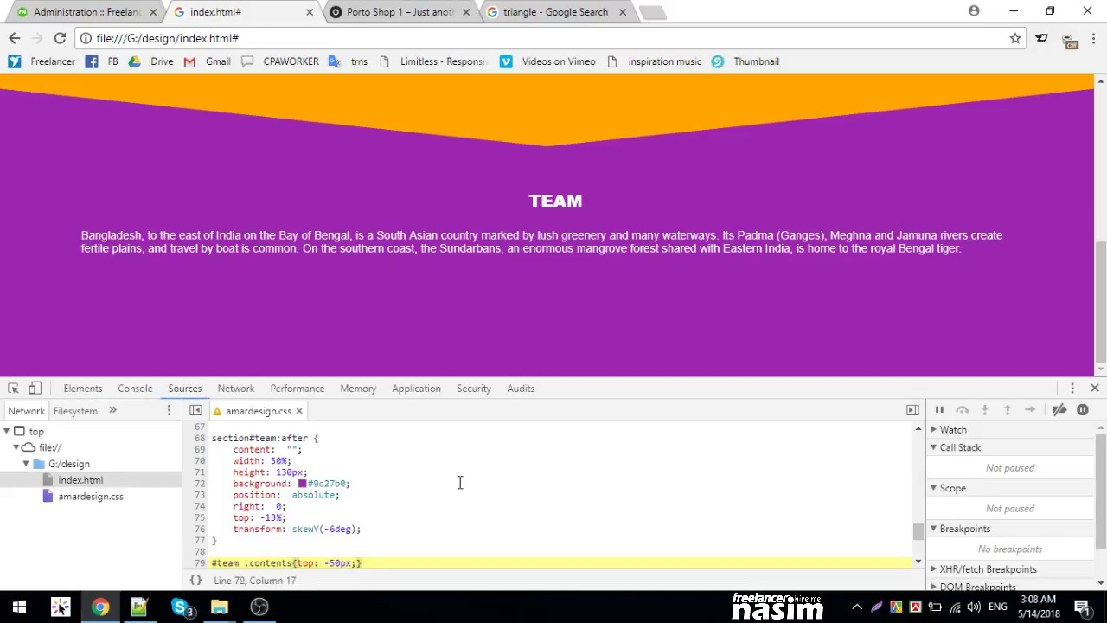
key(ctrl+a)
click(138, 607)
key(ctrl+a)
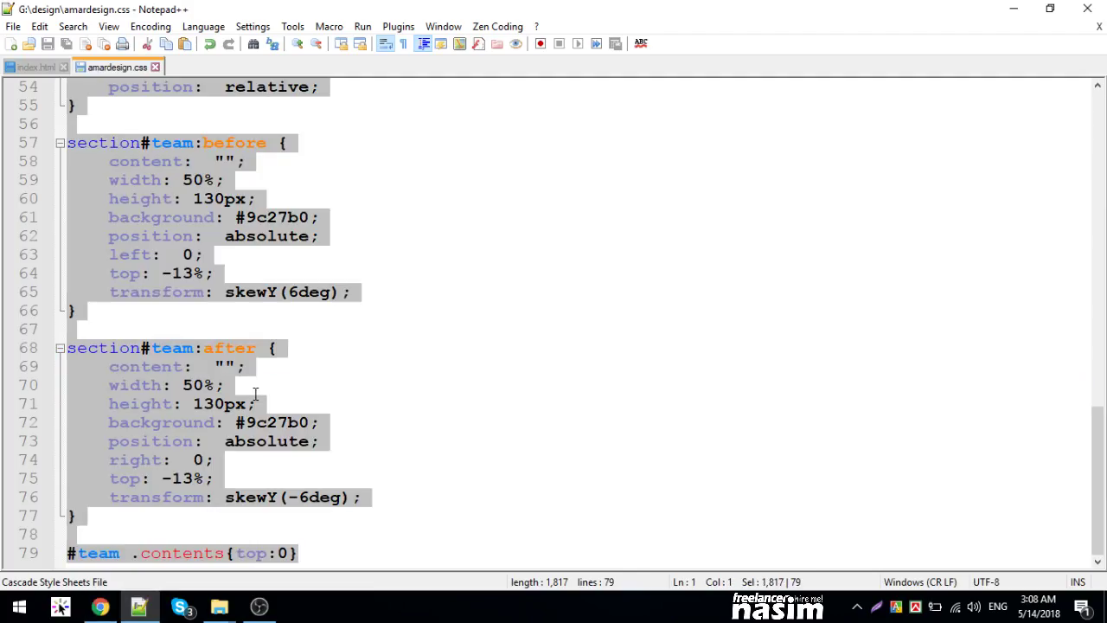
key(ctrl+v)
key(ctrl+s)
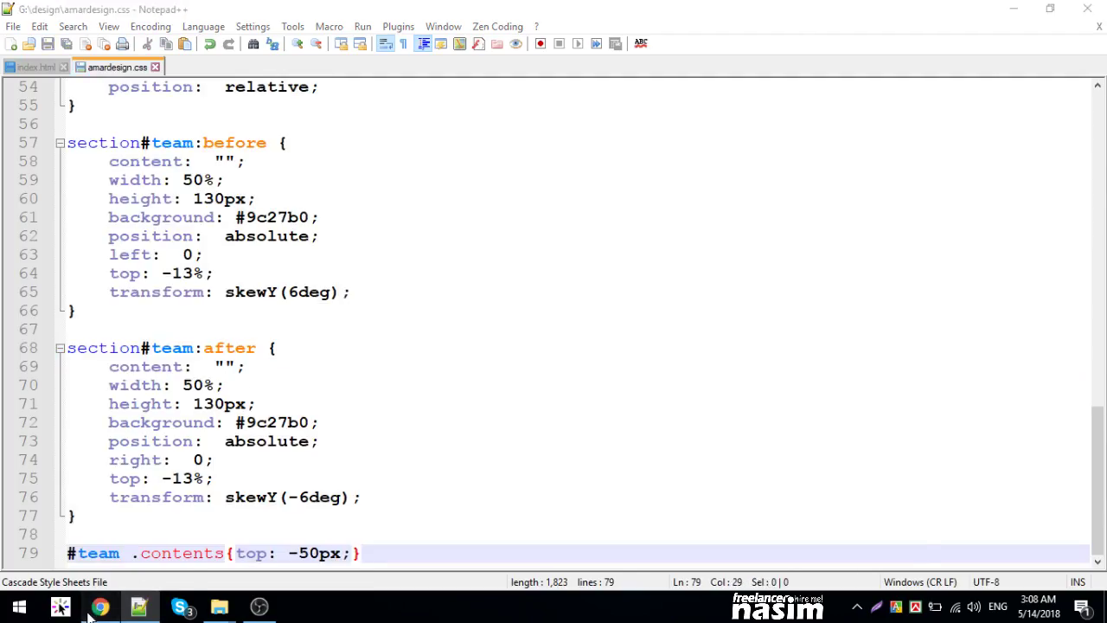
click(100, 607)
click(60, 38)
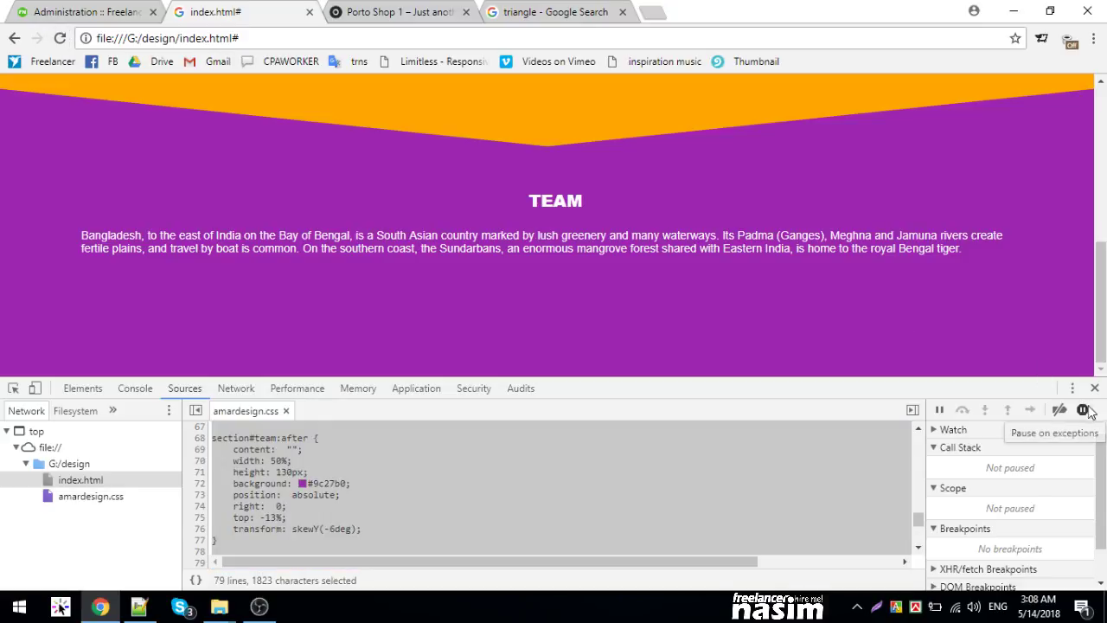
- Close DevTools, check the V-shaped edge at several zoom levels, then reset the zoom
key(F12)
scroll(1059, 388, up, 5)
scroll(630, 300, down, 3)
scroll(631, 300, up, 3)
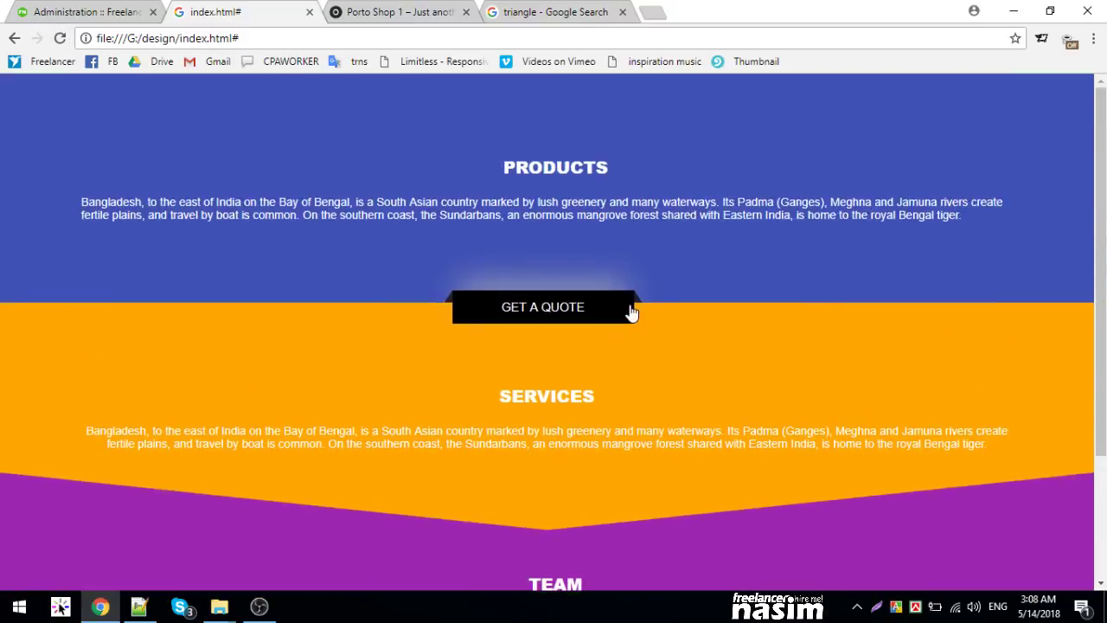
scroll(457, 266, down, 2)
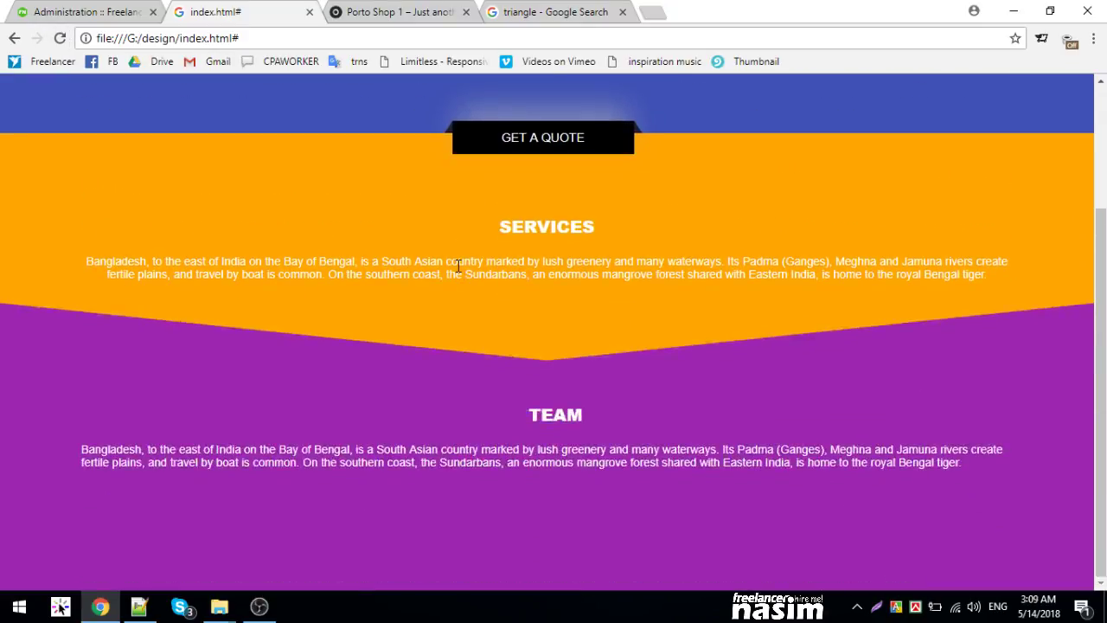
scroll(458, 266, up, 2)
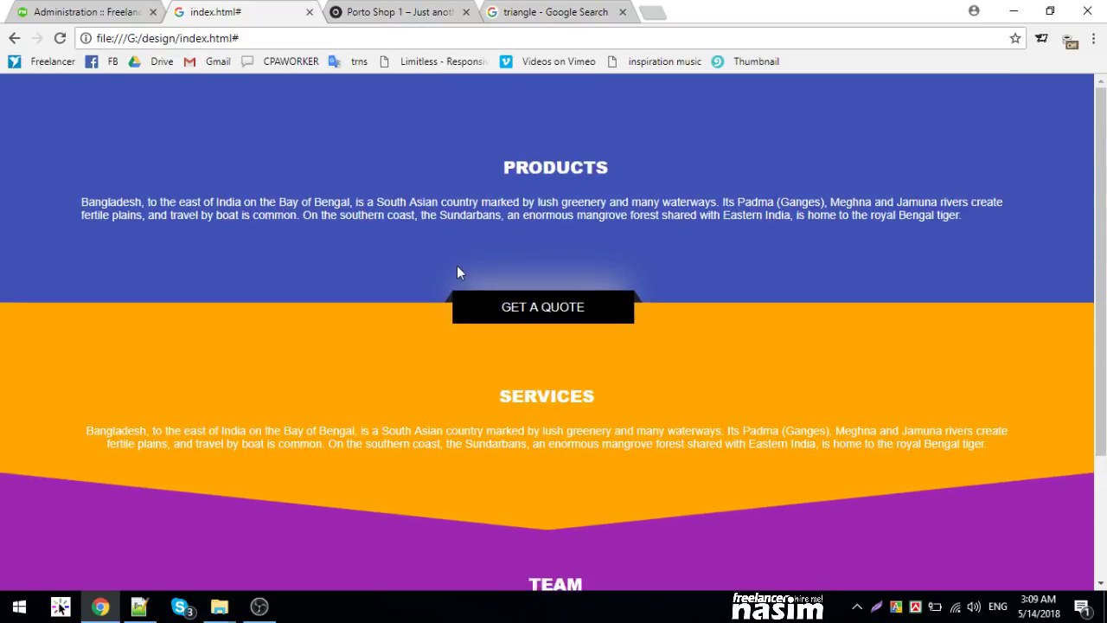
scroll(458, 272, down, 2)
key(ctrl+minus)
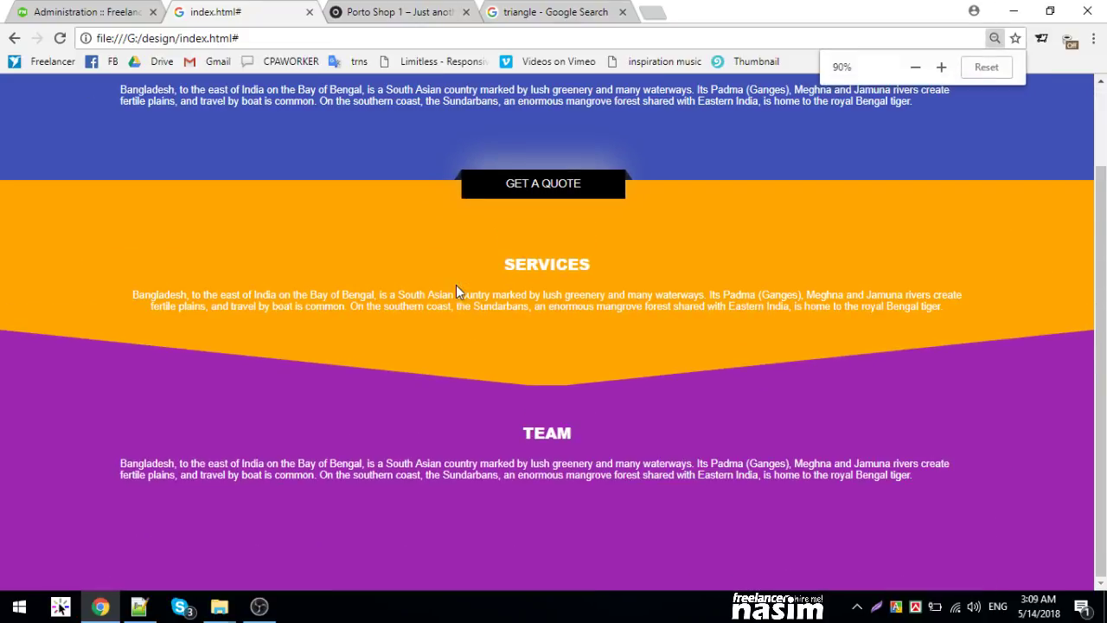
key(ctrl+minus)
key(ctrl+minus)
key(ctrl+minus)
key(ctrl+minus)
key(ctrl+minus)
key(ctrl+plus)
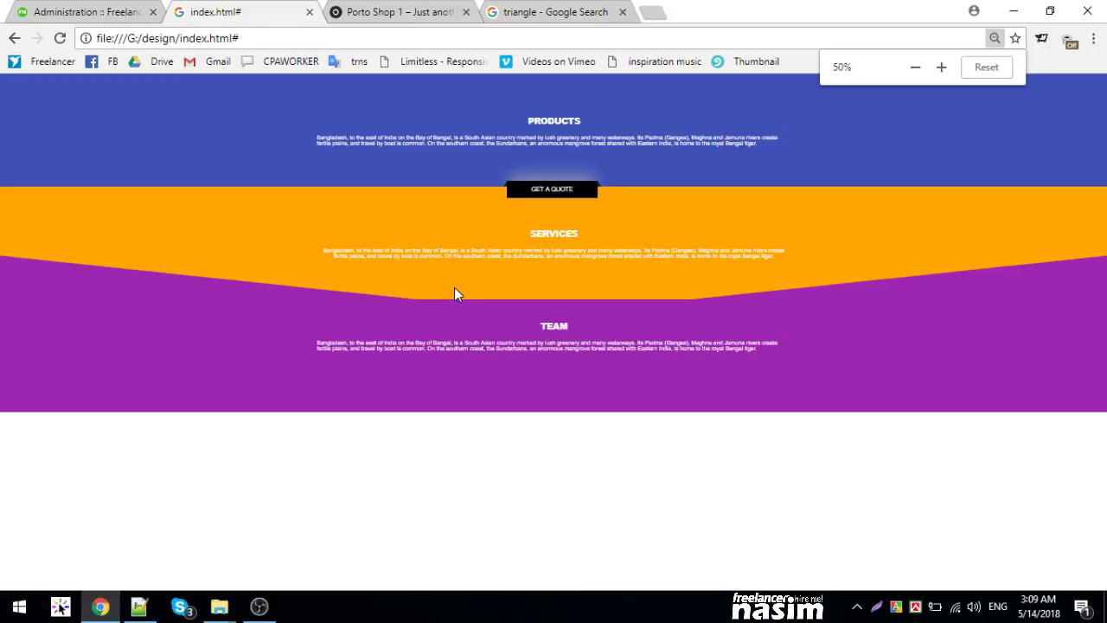
key(ctrl+plus)
key(ctrl+plus)
key(ctrl+plus)
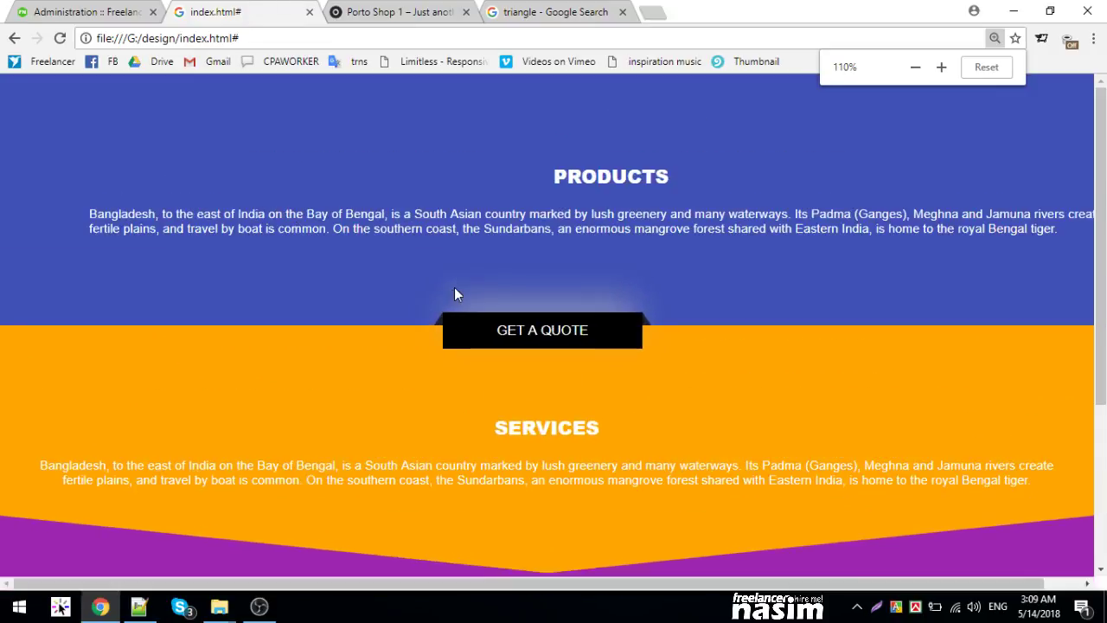
key(ctrl+plus)
scroll(456, 293, down, 3)
key(ctrl+plus)
key(ctrl+plus)
key(ctrl+plus)
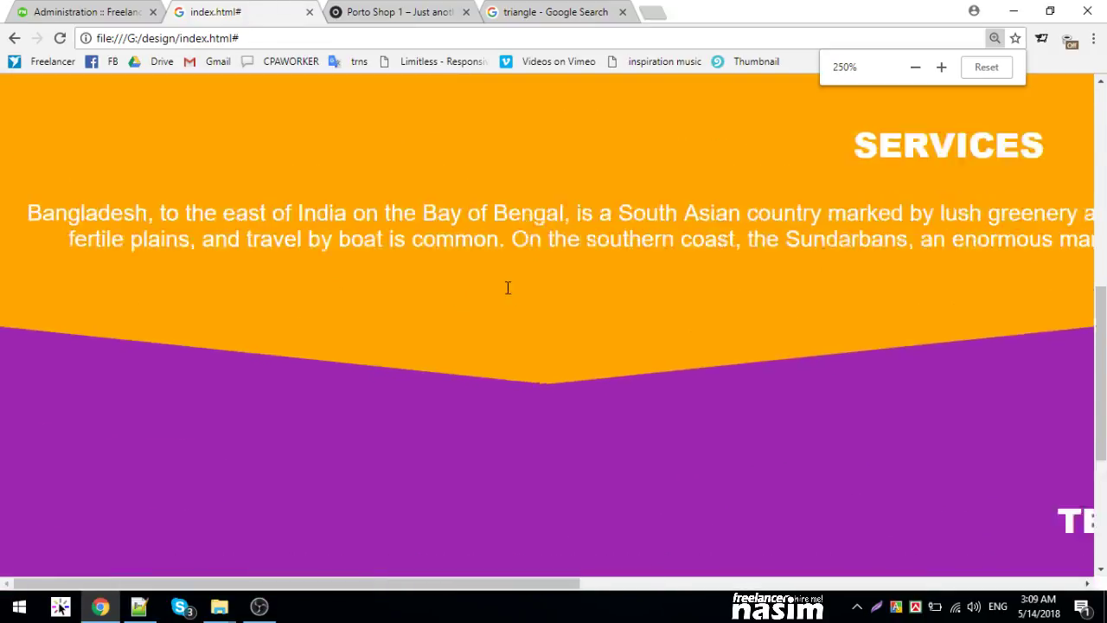
key(ctrl+0)
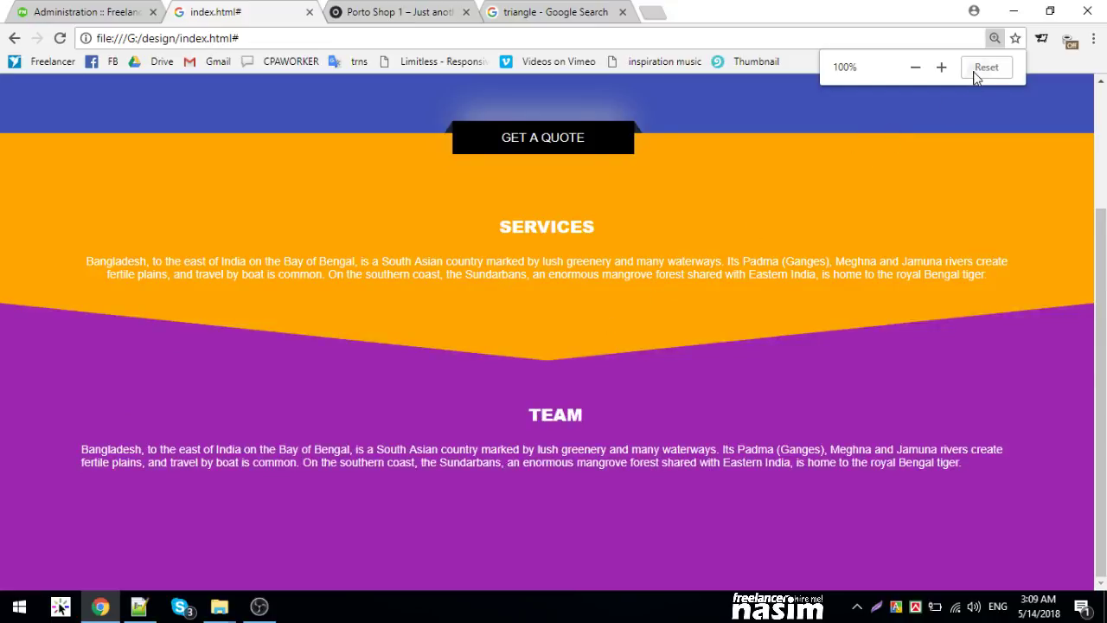
key(ctrl+minus)
key(ctrl+minus)
key(ctrl+minus)
key(ctrl+minus)
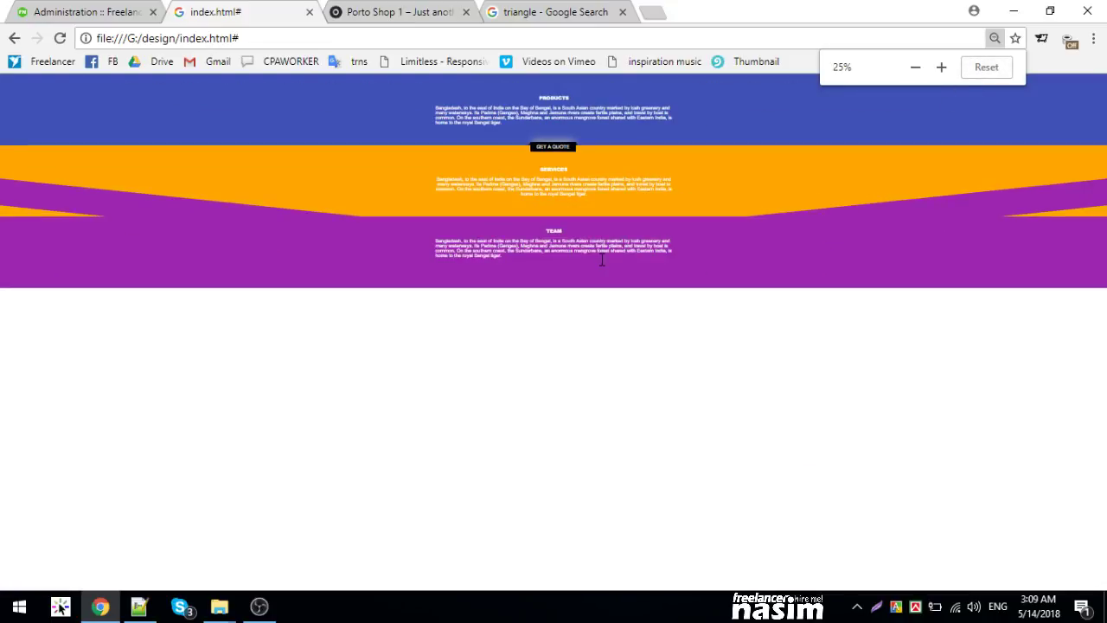
key(ctrl+plus)
key(ctrl+plus)
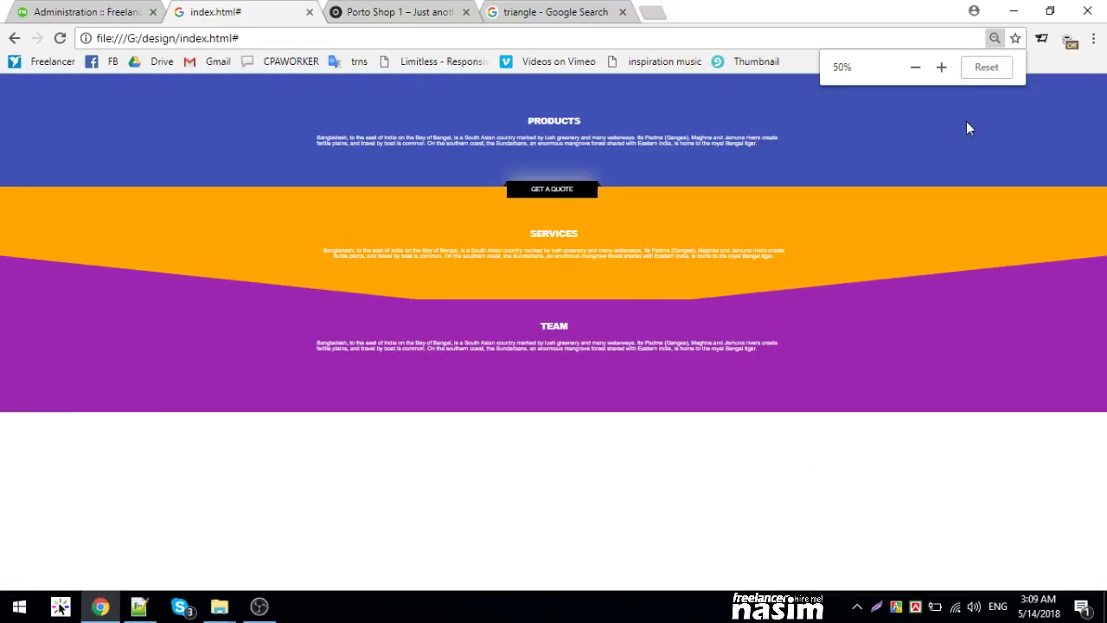
click(986, 67)
scroll(731, 308, down, 3)
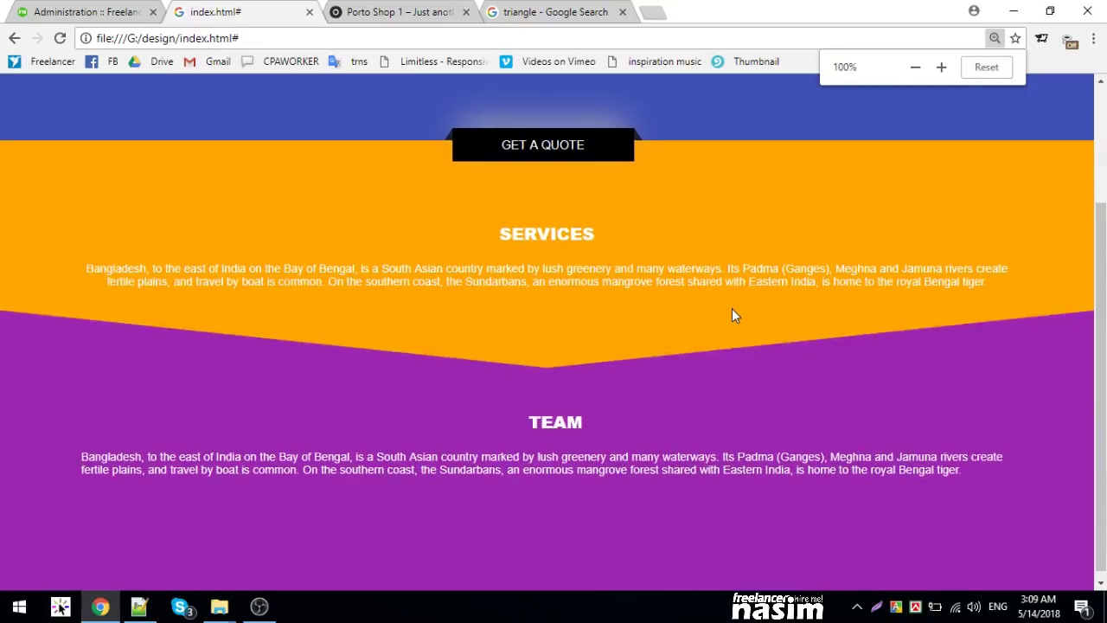
scroll(674, 317, up, 3)
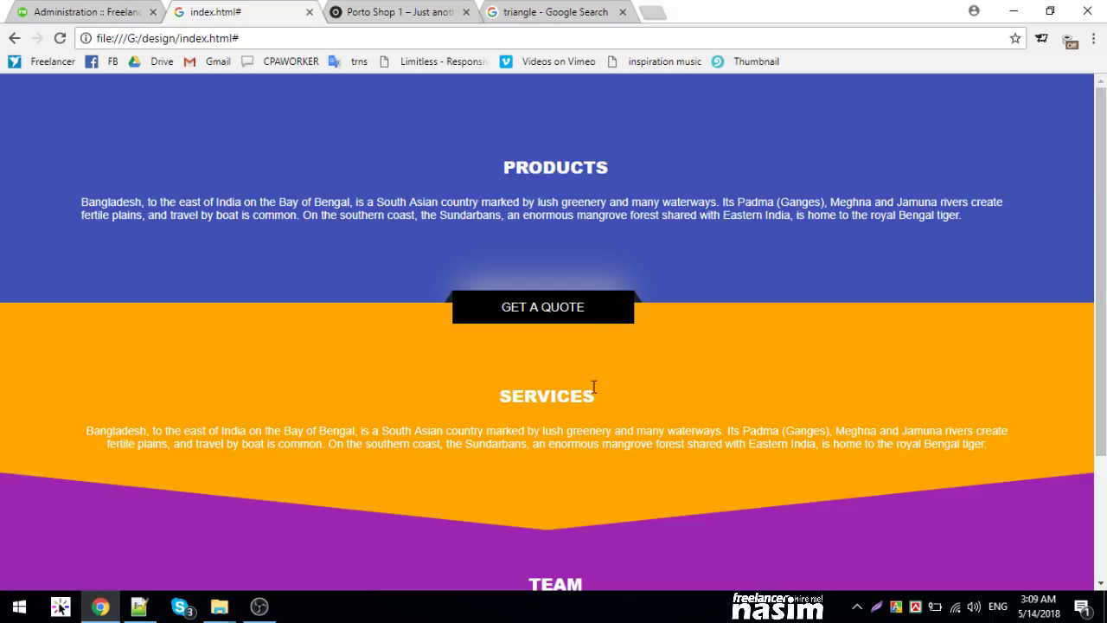
triple_click(532, 430)
click(475, 396)
triple_click(606, 437)
click(666, 439)
scroll(666, 438, down, 1)
scroll(755, 392, down, 1)
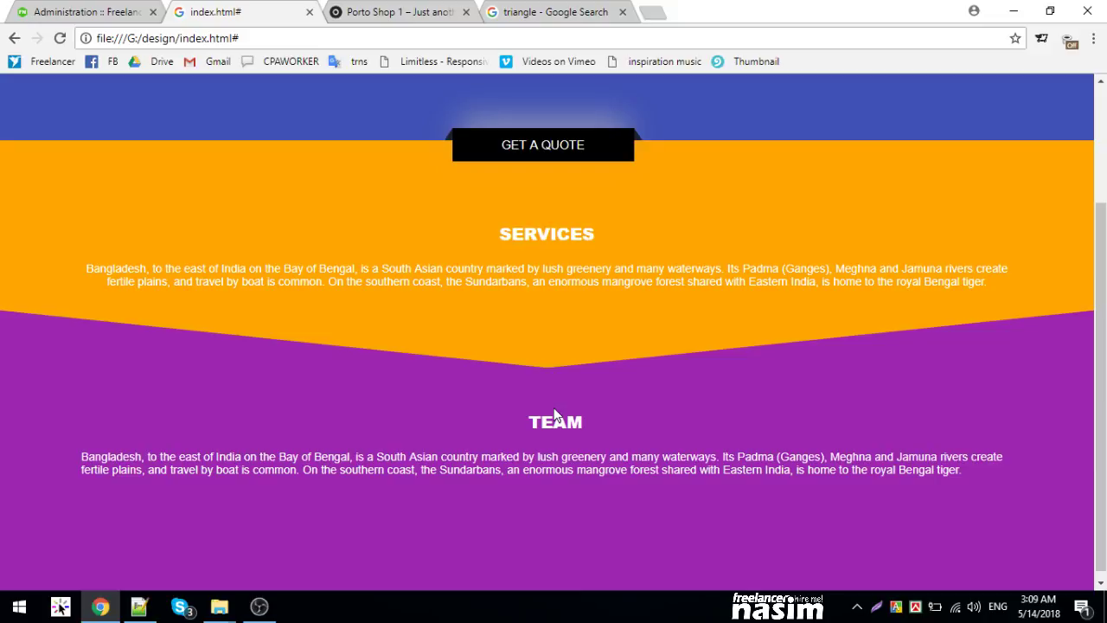
scroll(556, 415, down, 1)
scroll(559, 439, up, 2)
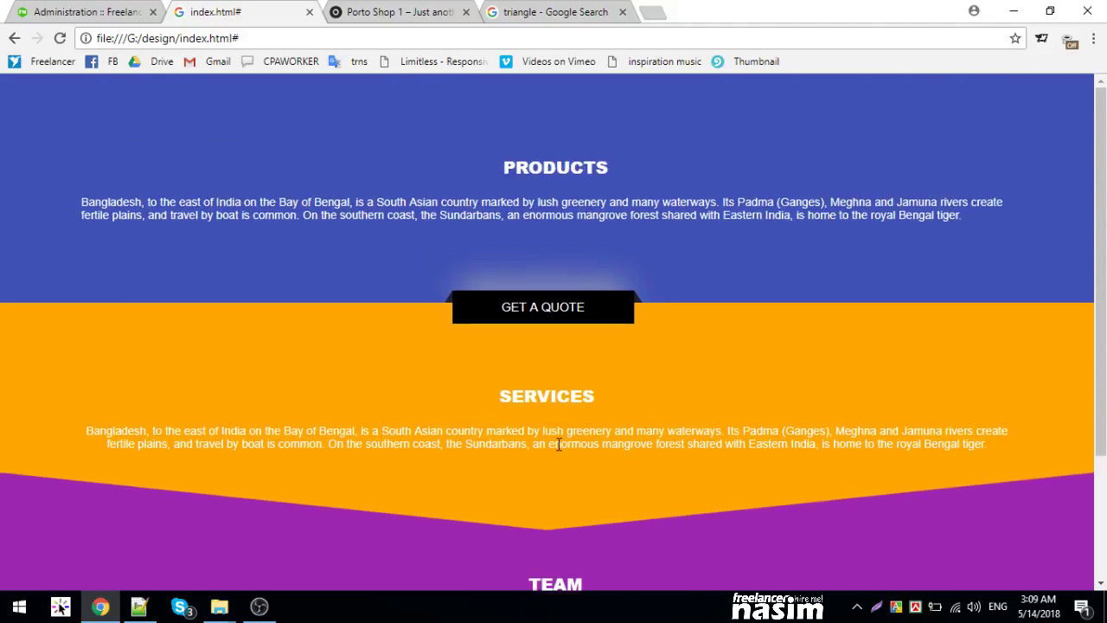